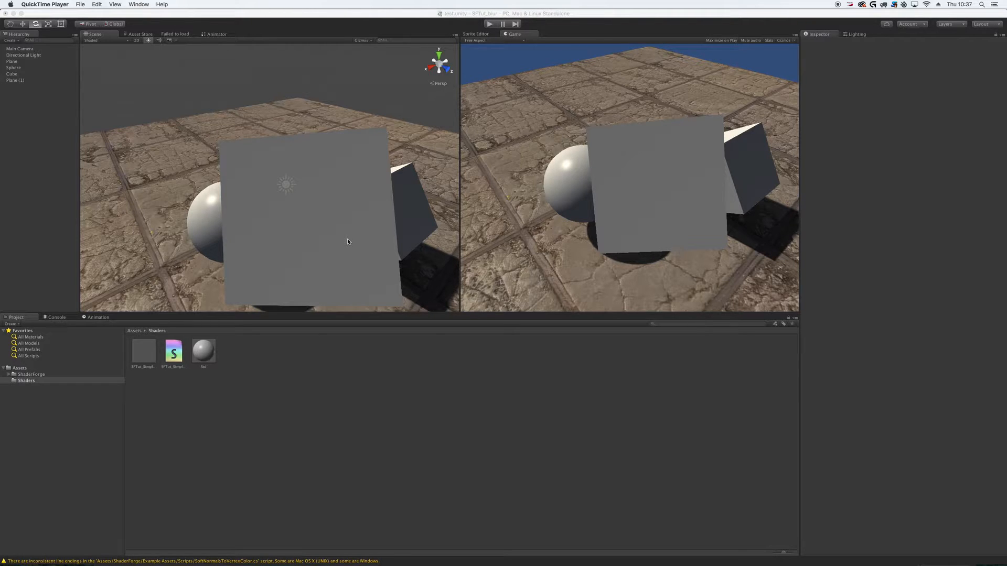
click(418, 391)
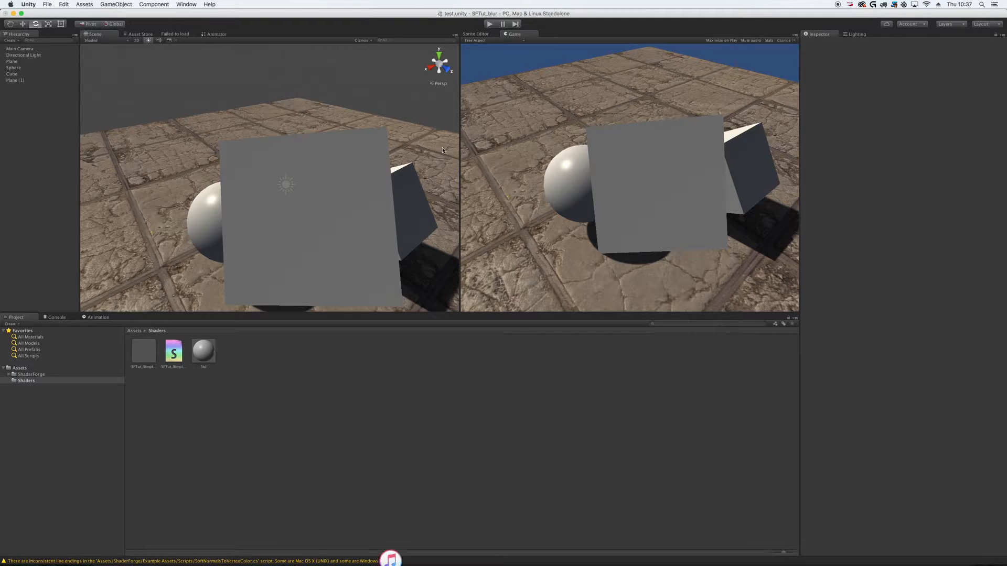
mouse_move(303, 166)
middle_down()
mouse_move(306, 156)
mouse_move(290, 171)
mouse_move(303, 164)
middle_up()
mouse_move(313, 175)
right_down()
mouse_move(313, 197)
mouse_move(320, 191)
right_up()
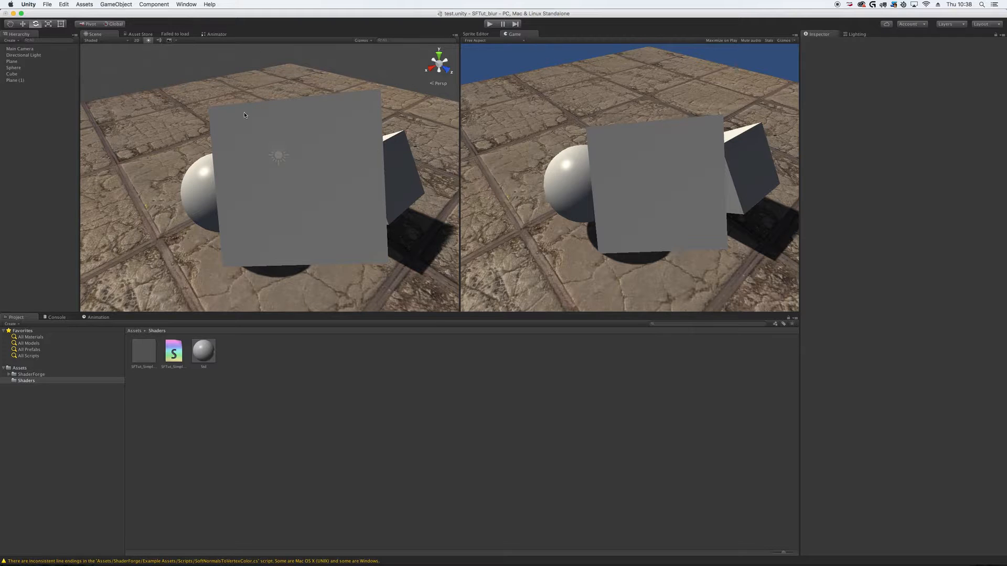
click(314, 123)
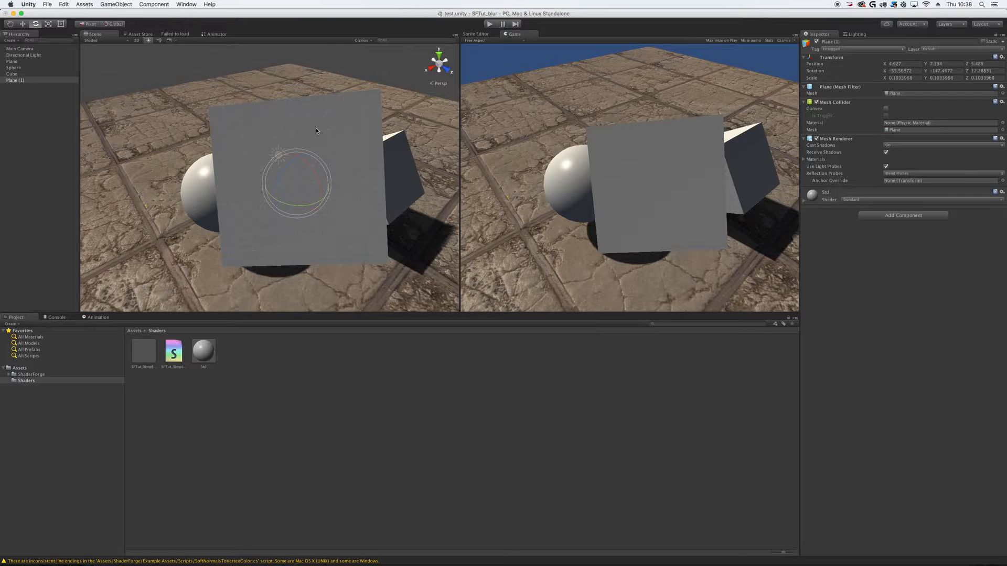
click(374, 372)
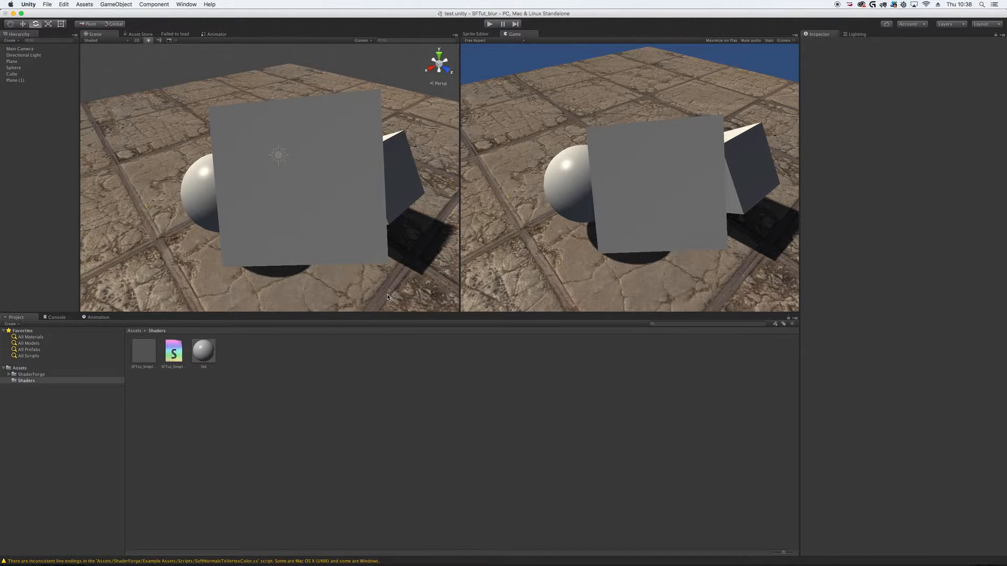
Create a material named SFTut_SimpleBlur in the Shaders folder and assign it to the upright grey plane in the scene.
right_click(278, 353)
mouse_move(330, 355)
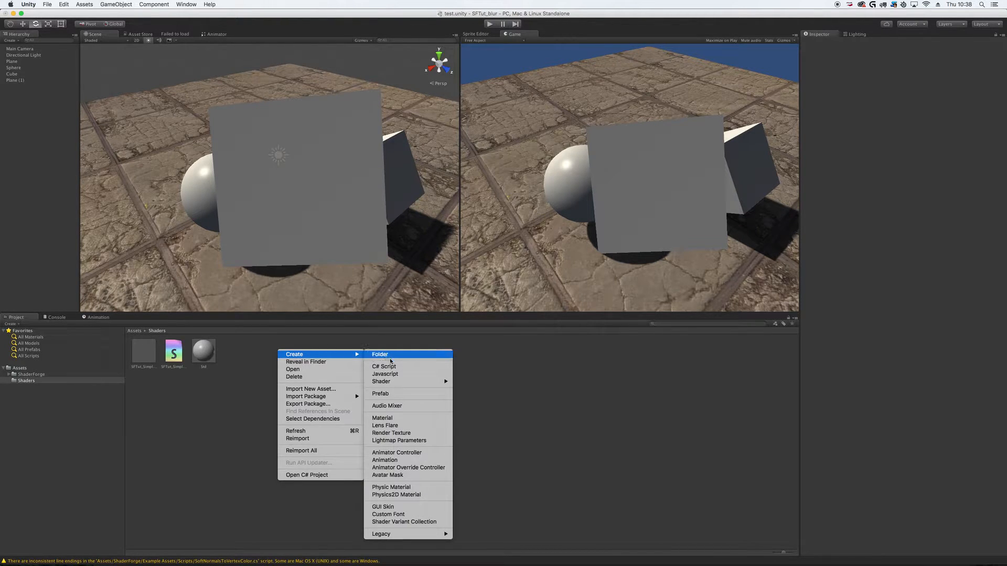
mouse_move(391, 385)
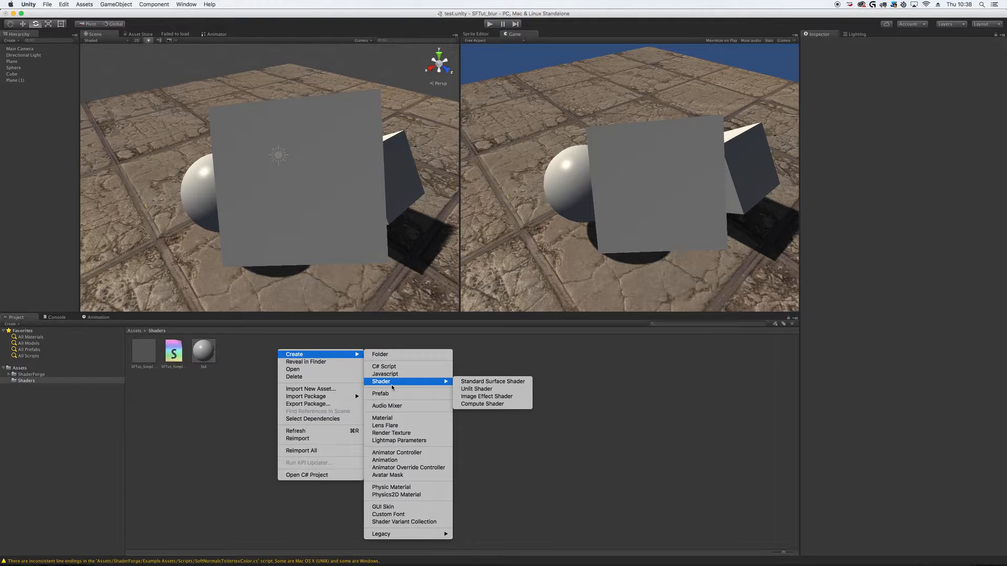
click(399, 418)
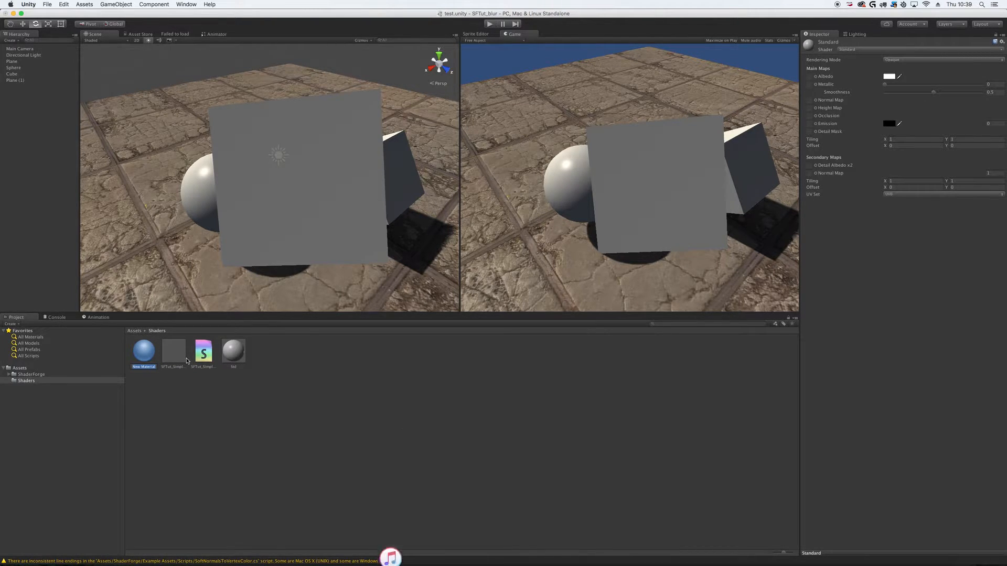
text(SF)
text(Tu)
text(t_)
text(SimpleB)
text(lur)
key(Return)
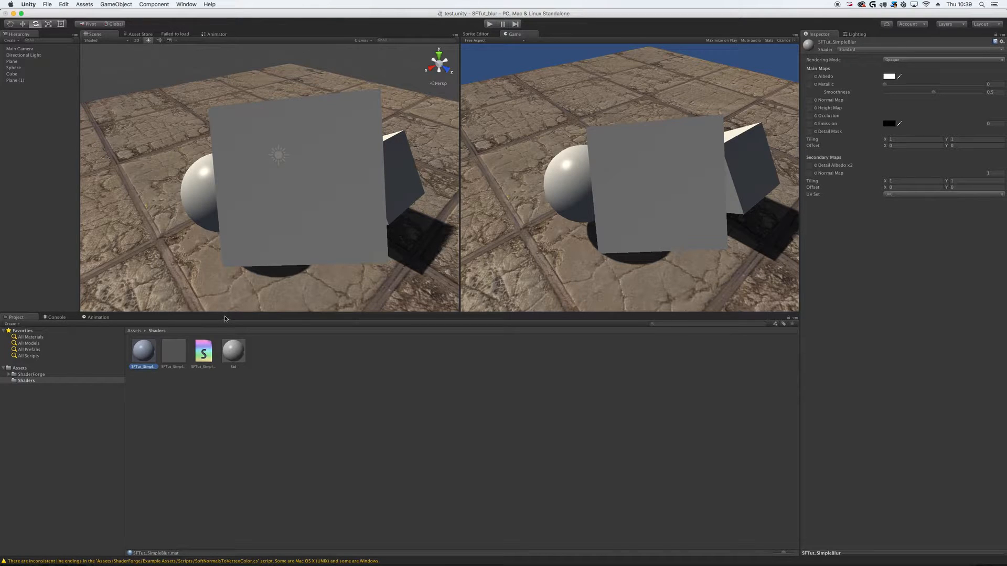
drag(145, 359, 310, 213)
Open Shader Forge, leave the currently loaded shader and start a new shader of the Custom Lighting type.
click(193, 4)
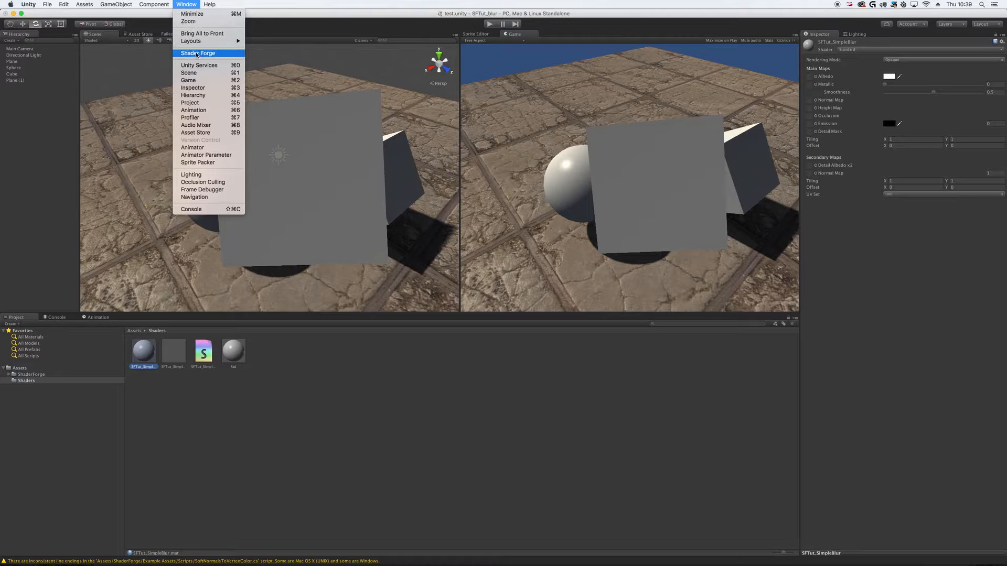
click(198, 53)
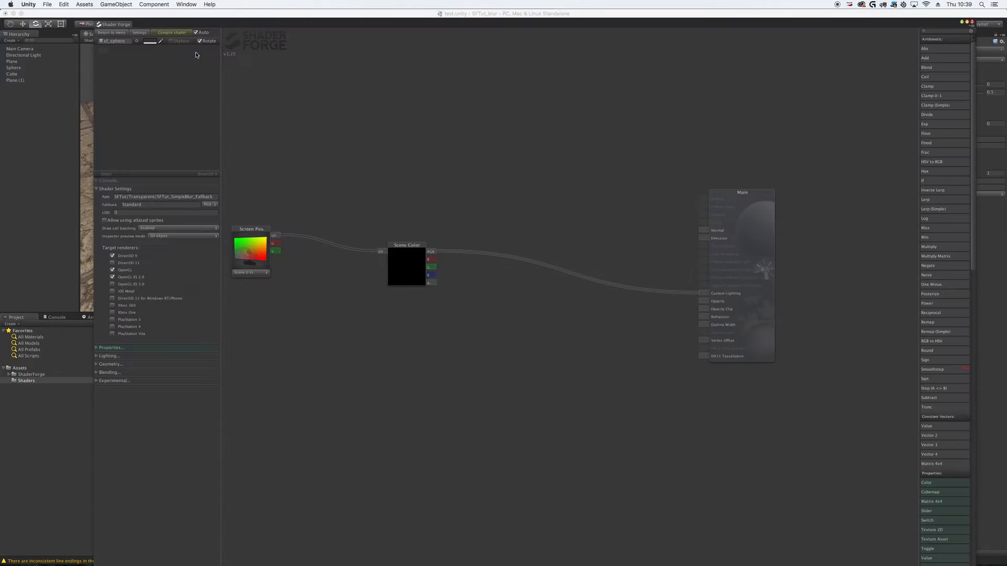
click(111, 32)
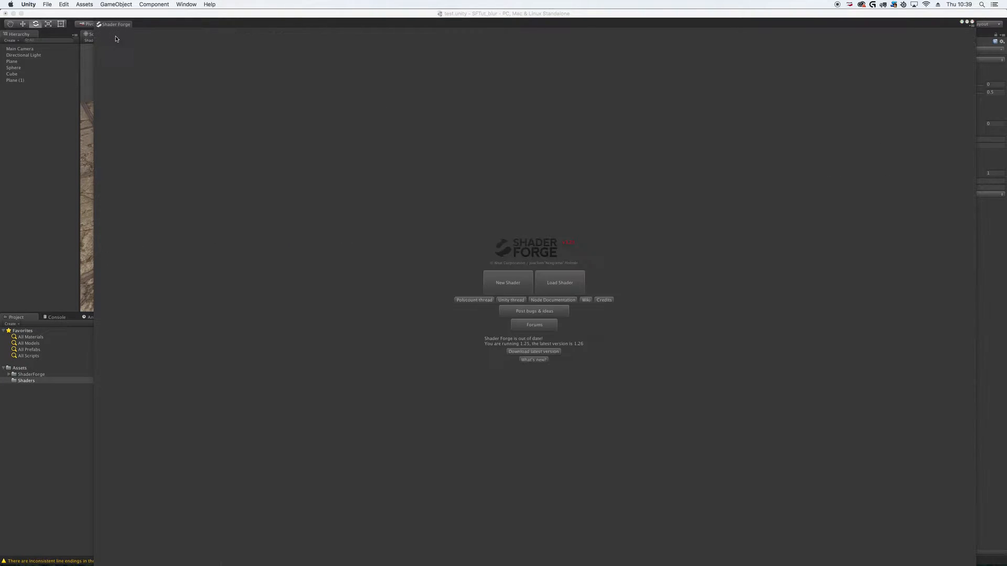
click(507, 278)
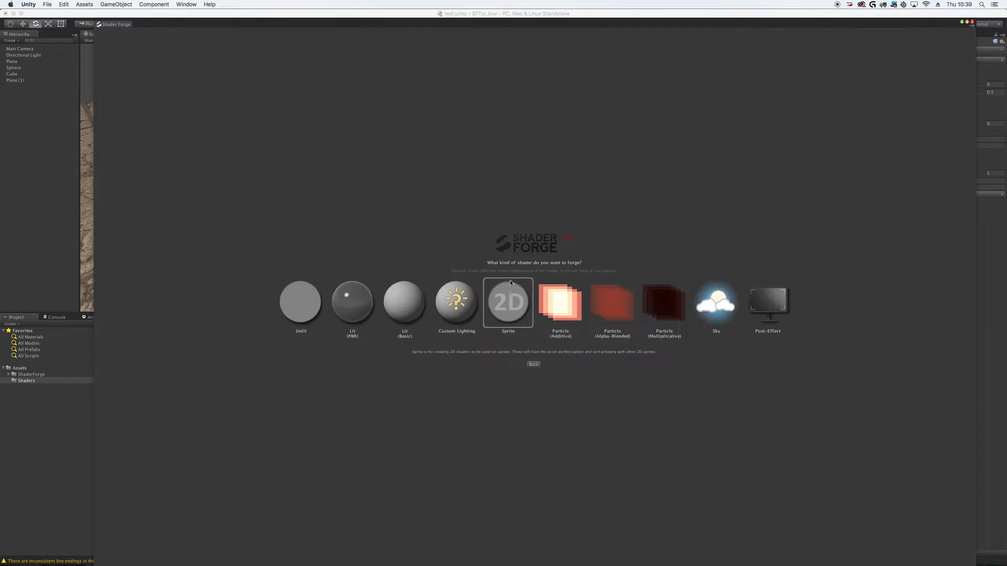
click(456, 308)
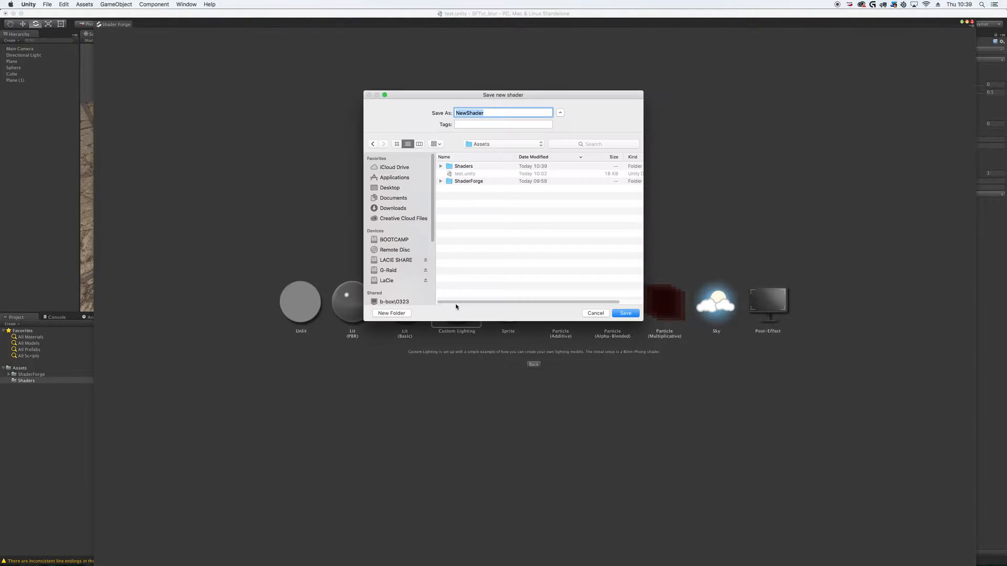
Save the new shader as SFTut_SimpleBlur001 in the Shaders folder.
double_click(459, 166)
click(496, 113)
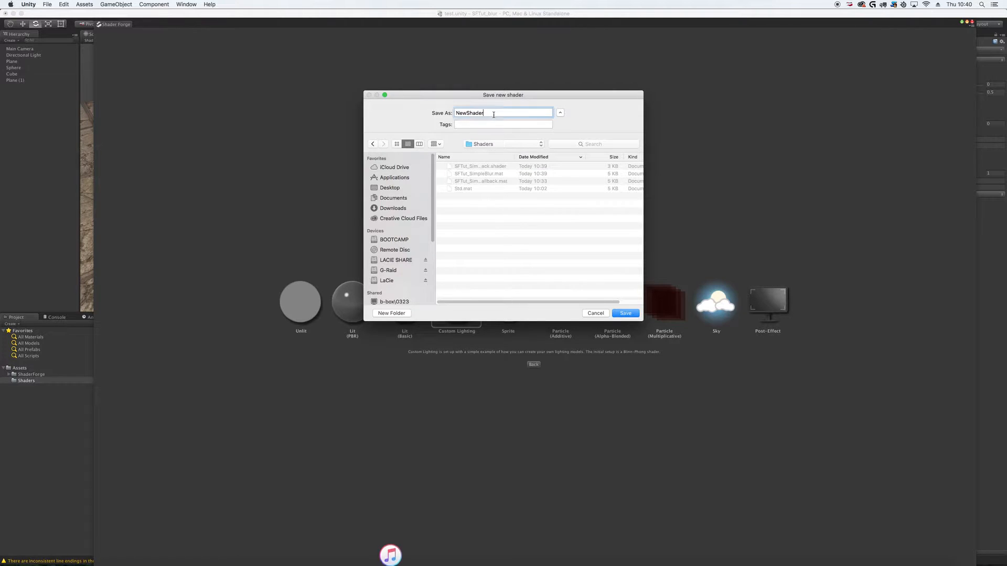
drag(495, 115, 404, 117)
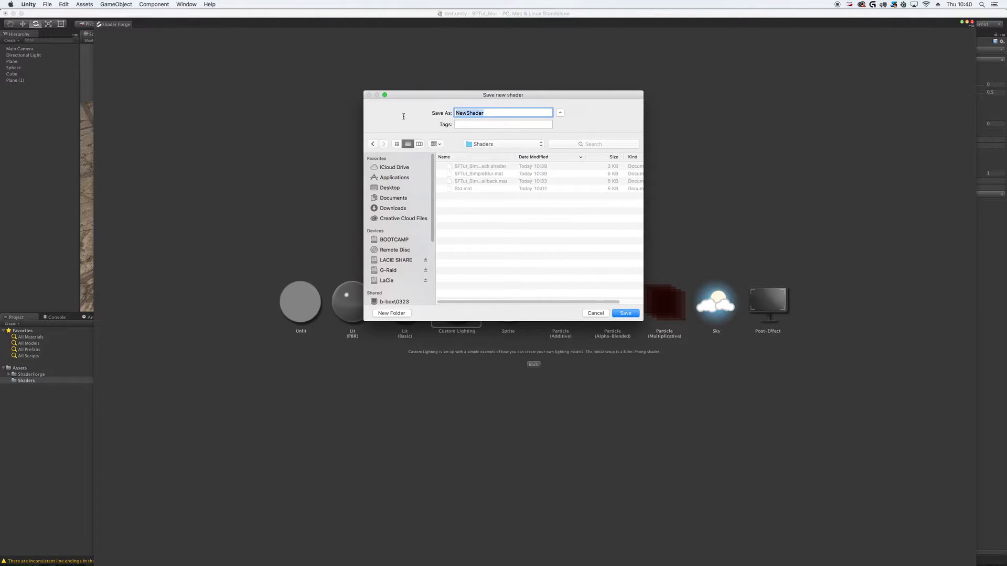
text(SFTut_SimpleBlur001)
click(627, 313)
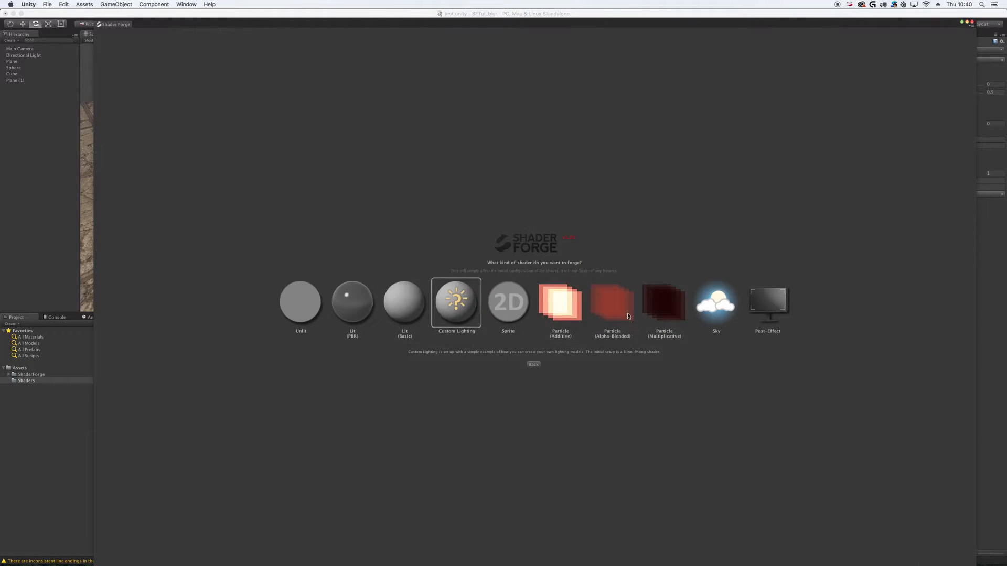
Delete all the default lighting nodes from the graph, keeping only the Main node.
scroll(483, 231, down, 3)
middle_drag(446, 208, 573, 176)
scroll(476, 165, down, 1)
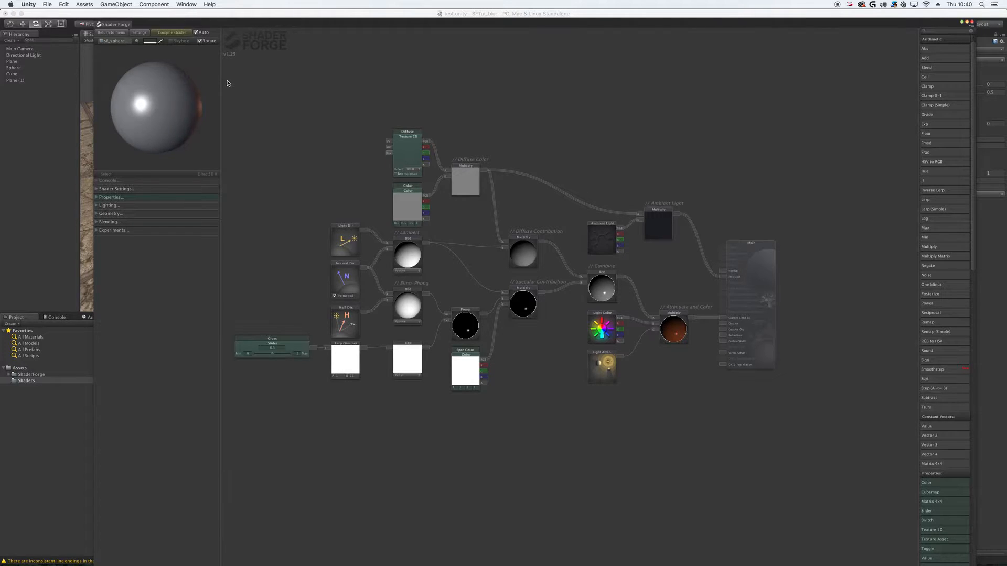
drag(228, 82, 712, 482)
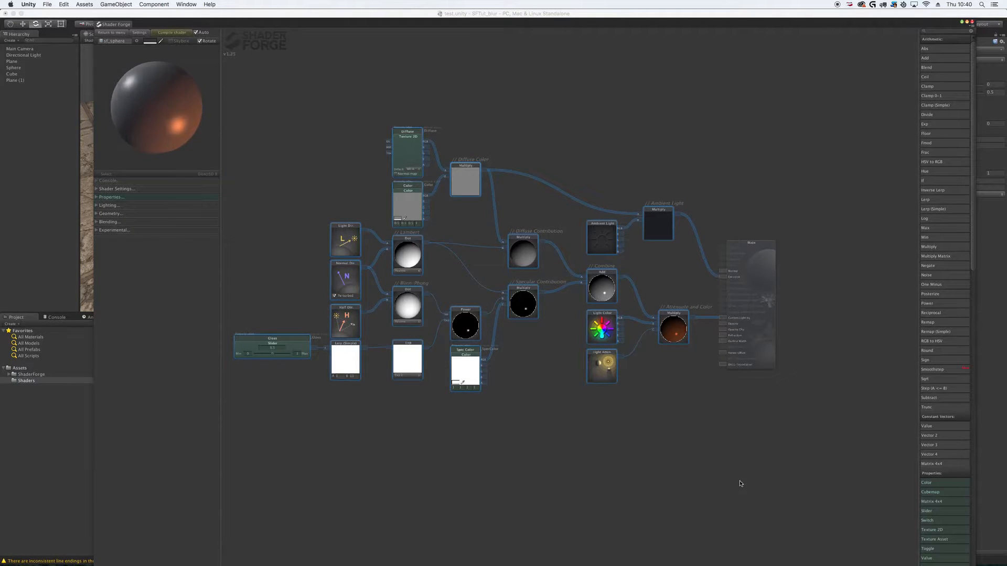
key(Delete)
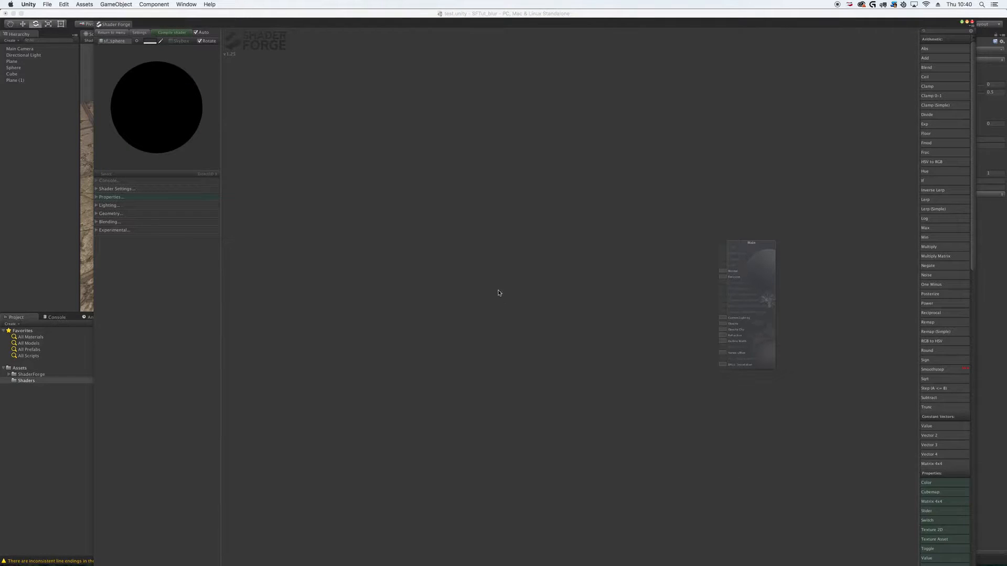
scroll(564, 315, up, 3)
drag(598, 337, 485, 308)
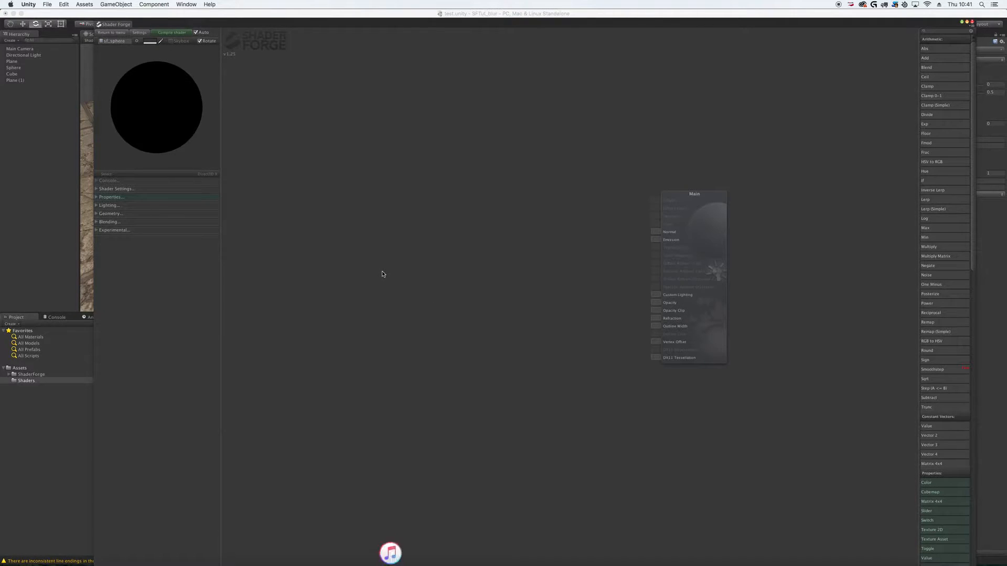
key(s)
key(d)
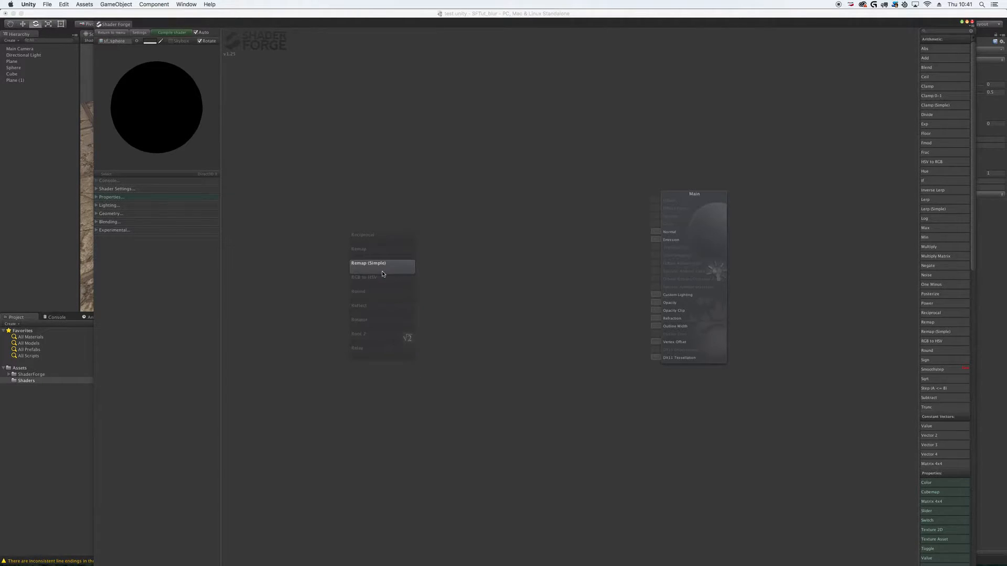
key(s)
key(s)
scroll(382, 273, down, 4)
scroll(383, 273, up, 1)
click(383, 273)
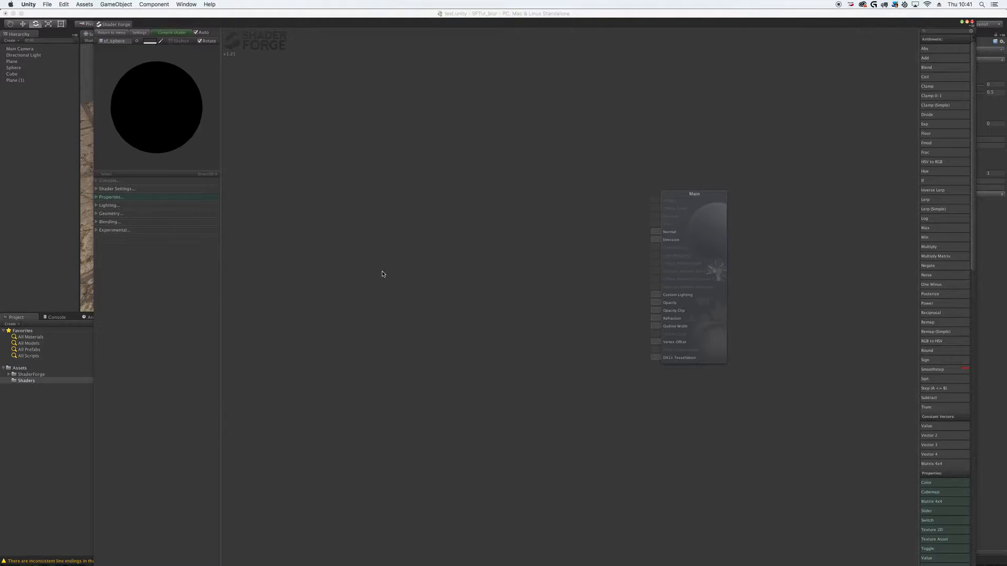
key(s)
Add a Screen Position node and connect its UV output to the Custom Lighting input of the Main node.
right_click(362, 238)
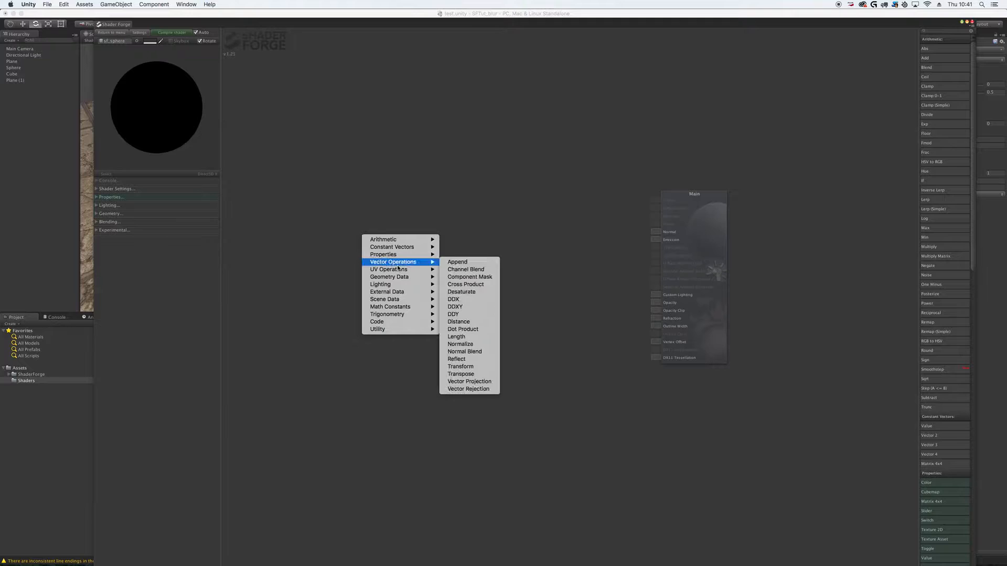
mouse_move(382, 271)
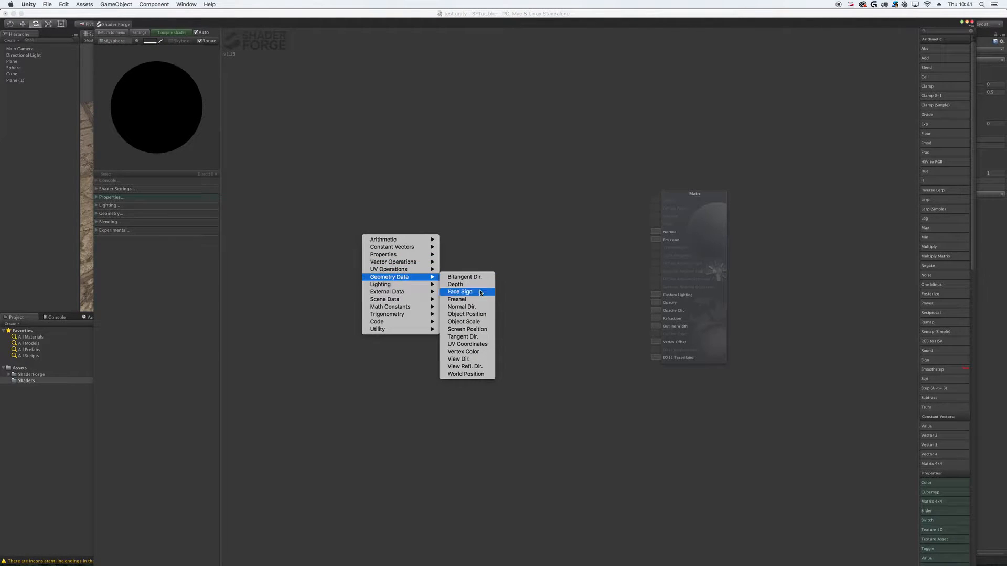
click(474, 329)
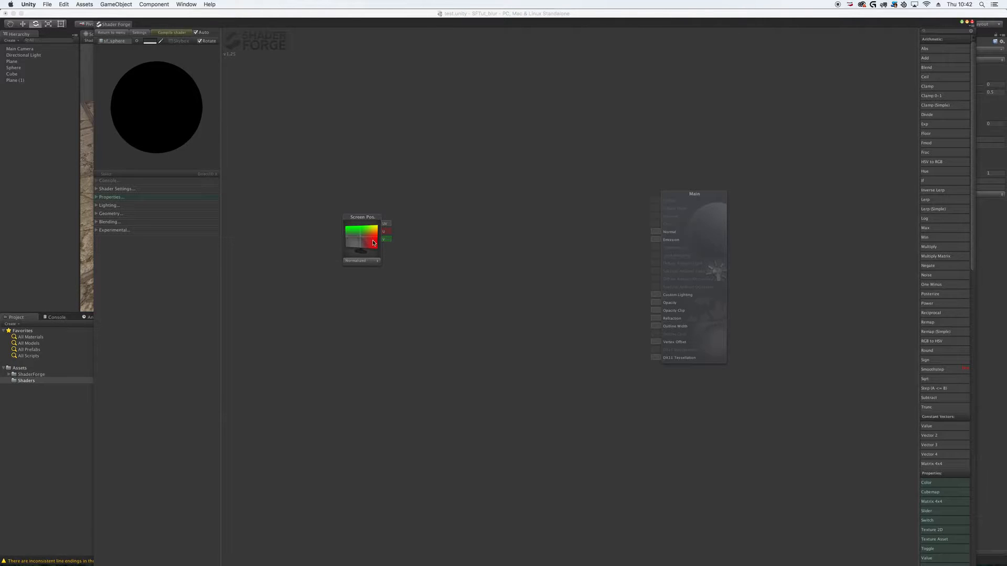
drag(386, 227, 656, 295)
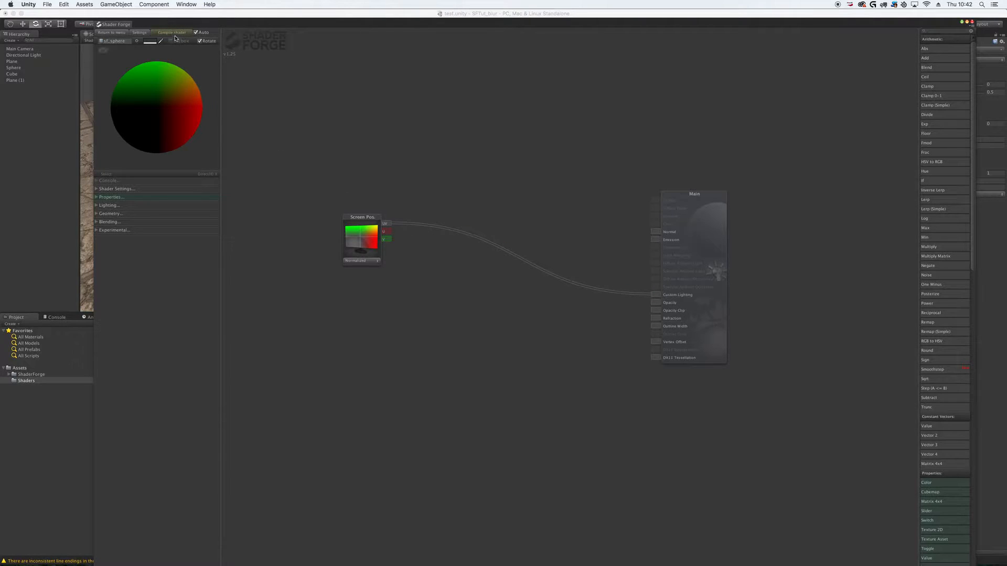
Set the shader's path to SFTut/Transparent/SFTut_SimpleBlur001 in the shader settings.
click(97, 190)
click(137, 198)
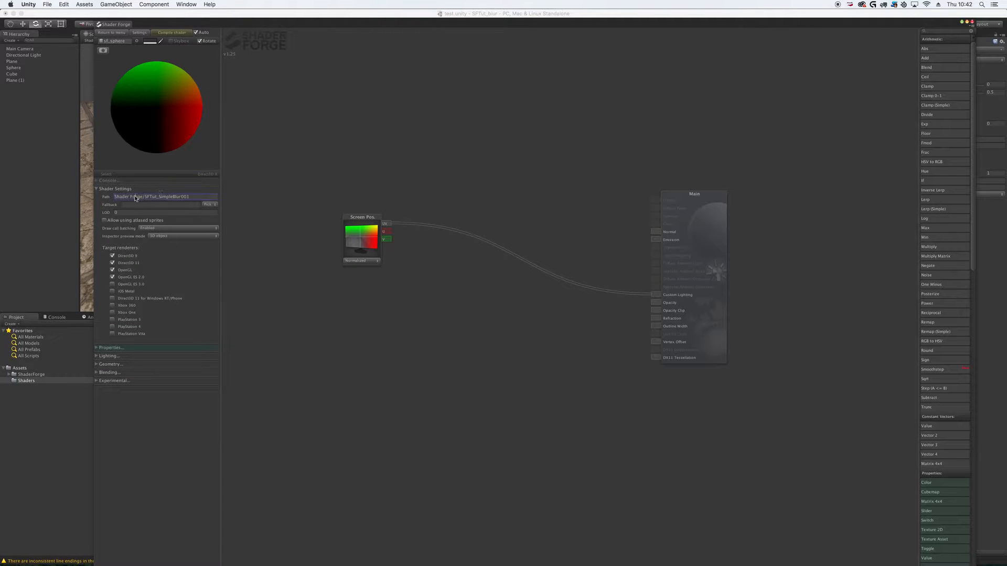
drag(143, 197, 84, 199)
text(SFTut/Transparent/)
Choose Standard as the fallback shader and disable DirectX 11 as a target renderer.
click(212, 204)
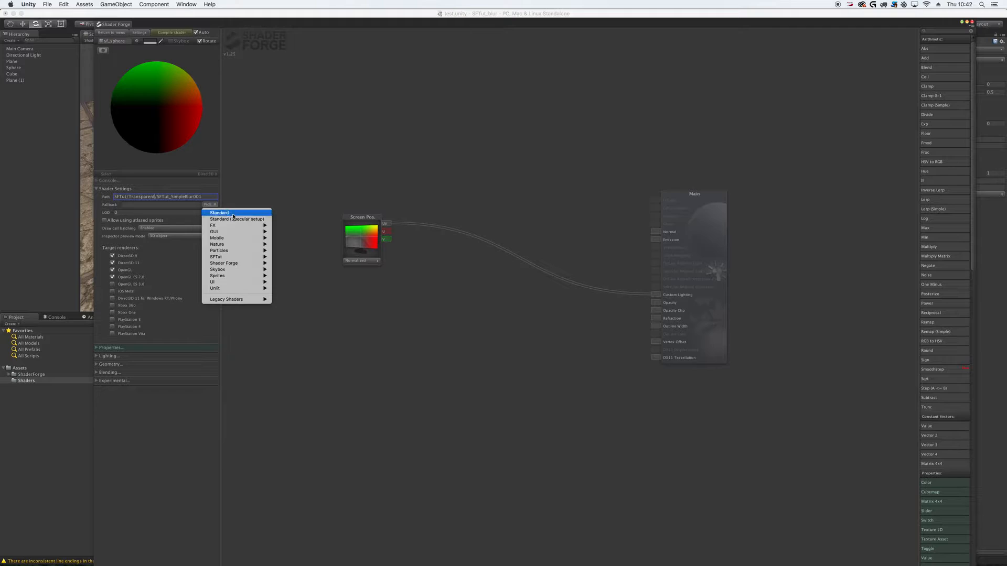
click(233, 213)
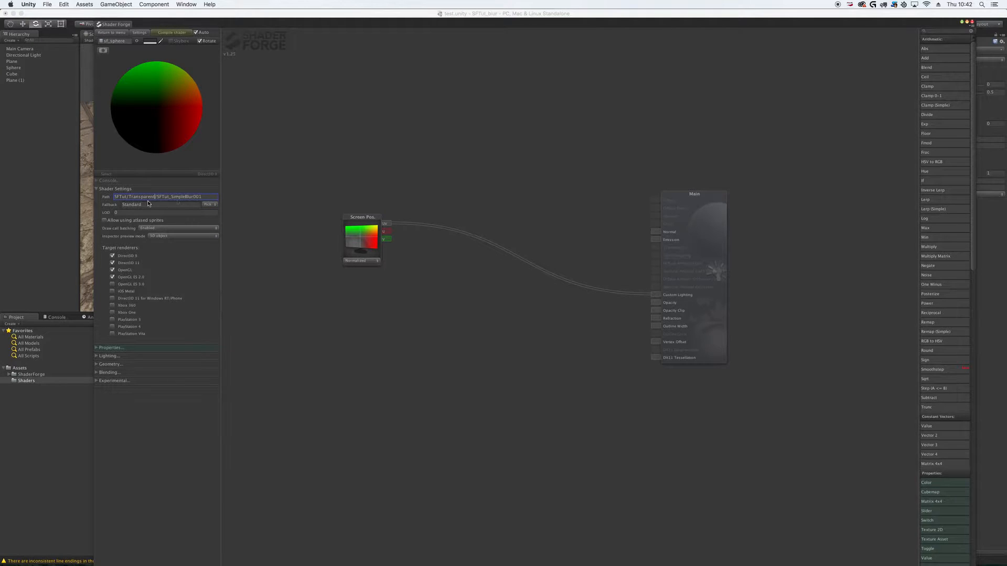
click(112, 263)
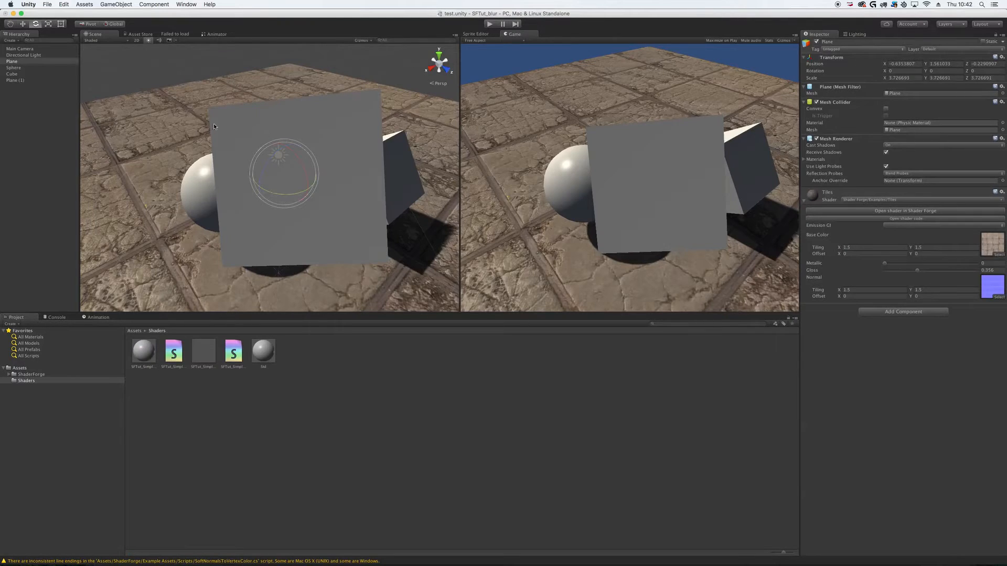
Switch the shader of Plane (1)'s SFTut_SimpleBlur material to SFTut/Transparent/SFTut_SimpleBlur001.
click(15, 80)
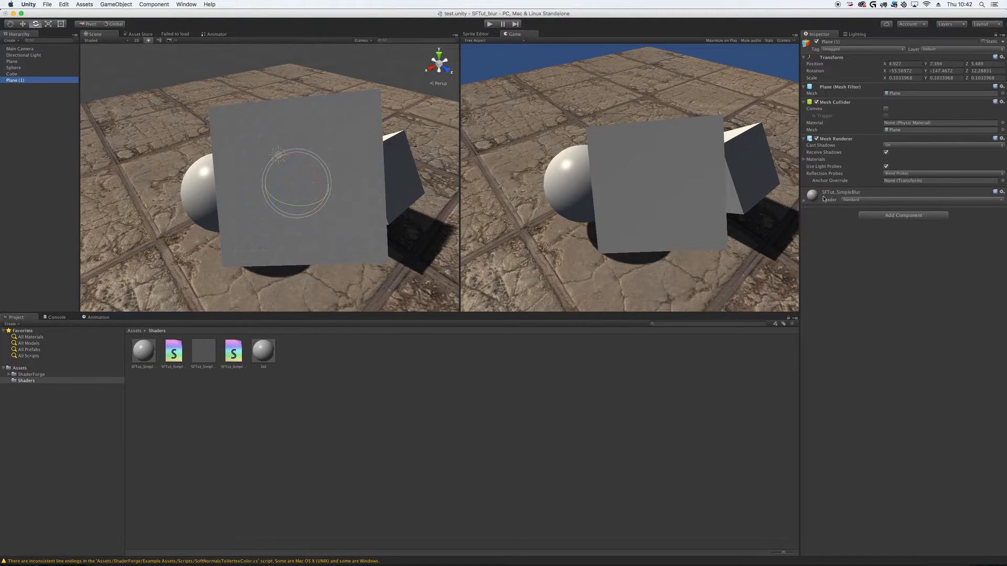
click(861, 199)
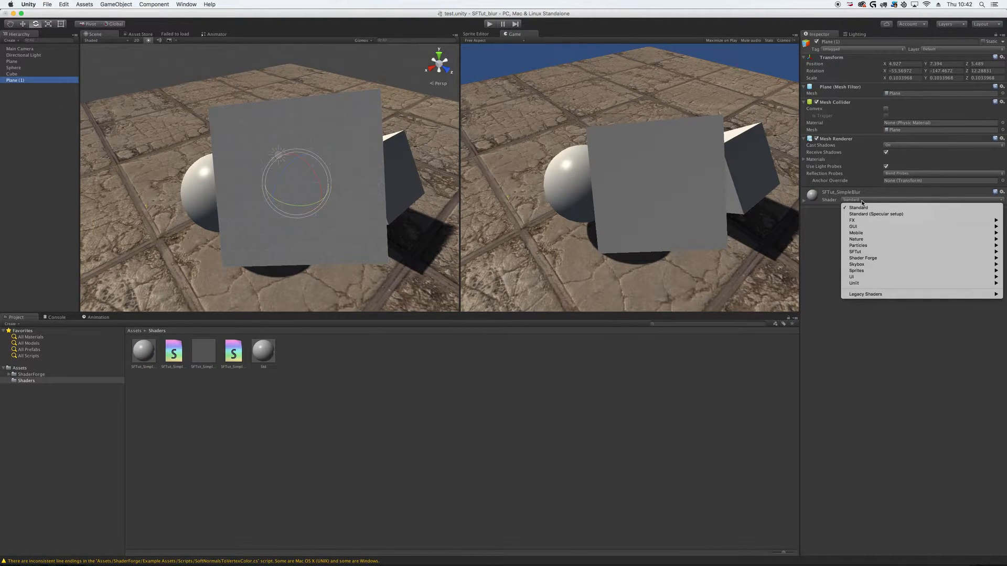
mouse_move(863, 254)
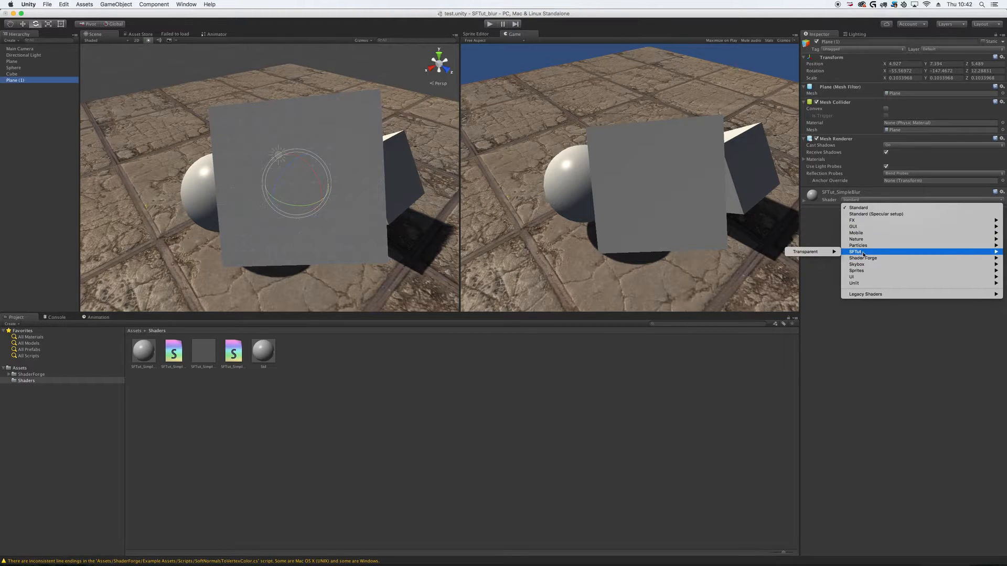
mouse_move(821, 255)
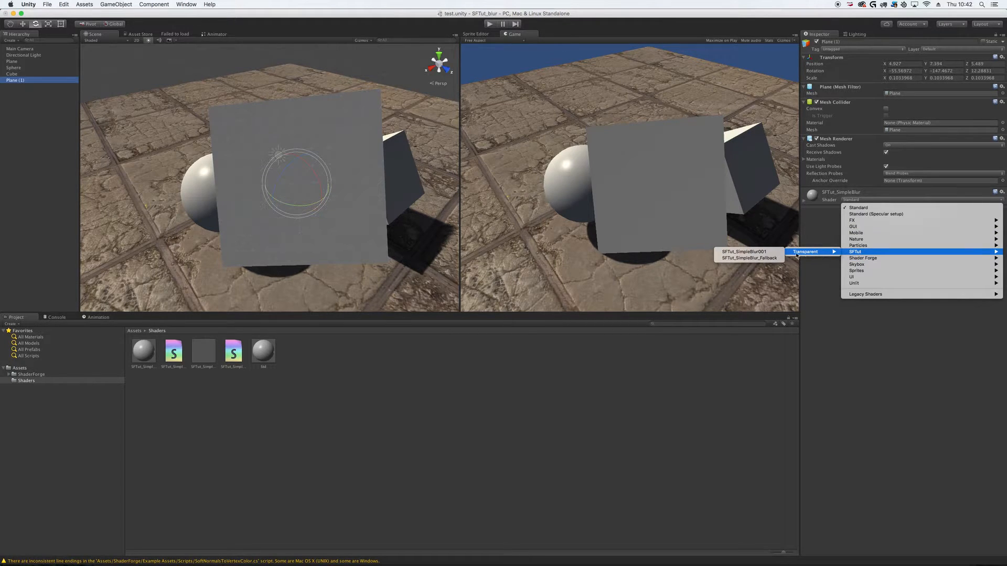
click(748, 252)
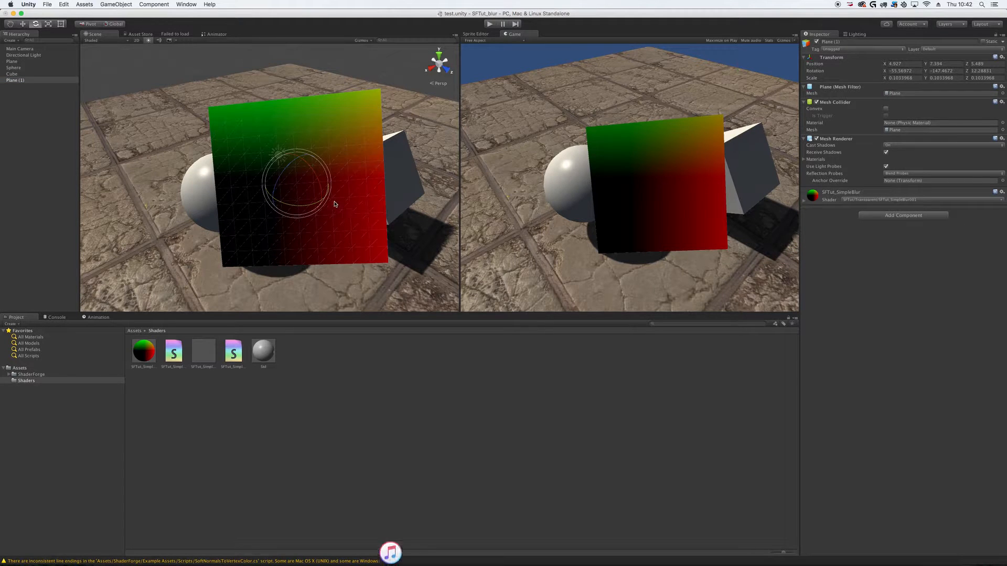
Set the Screen Position node to Tiled in Shader Forge.
alt+drag(348, 165, 220, 235)
alt+drag(353, 166, 286, 174)
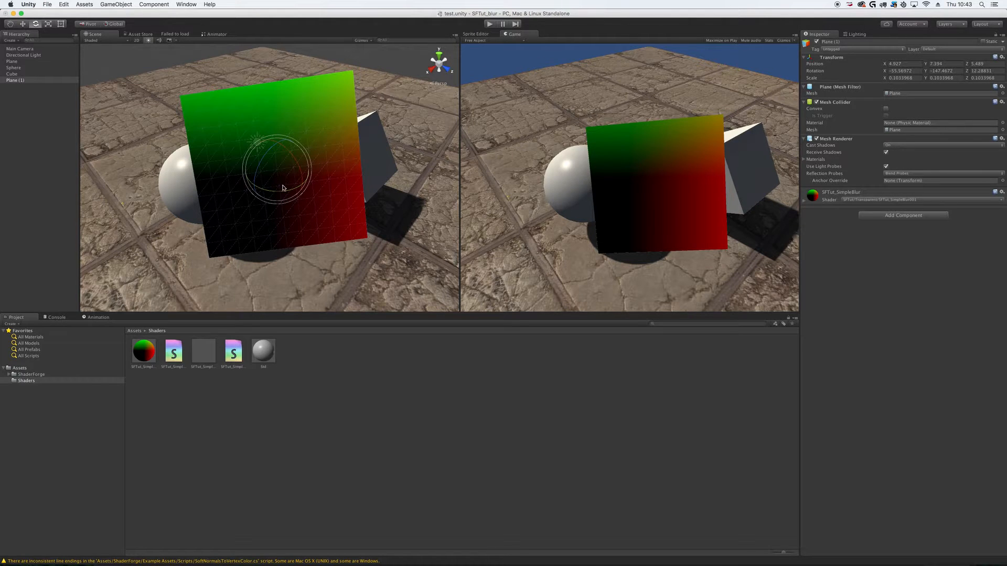
right_drag(326, 127, 283, 150)
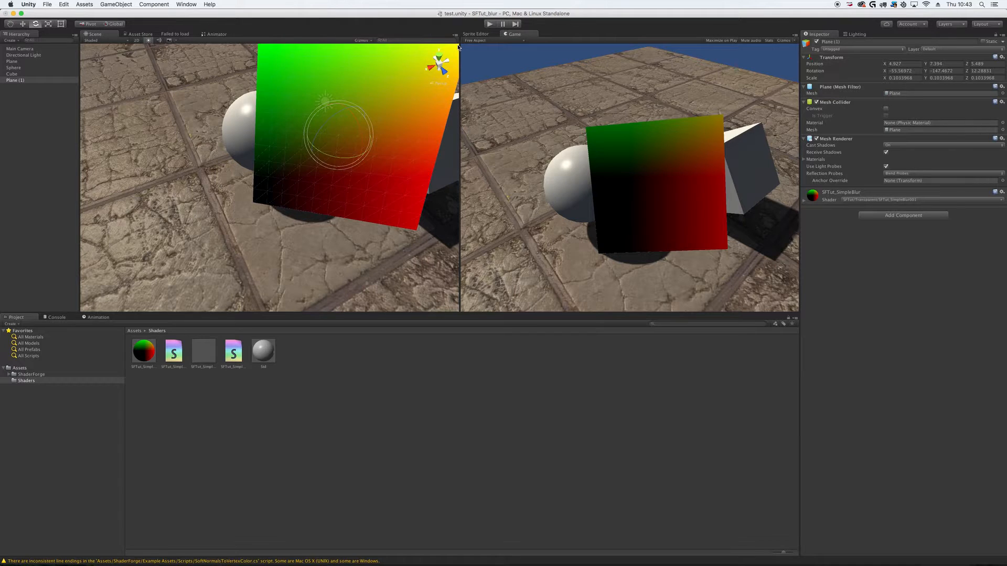
right_drag(366, 149, 335, 162)
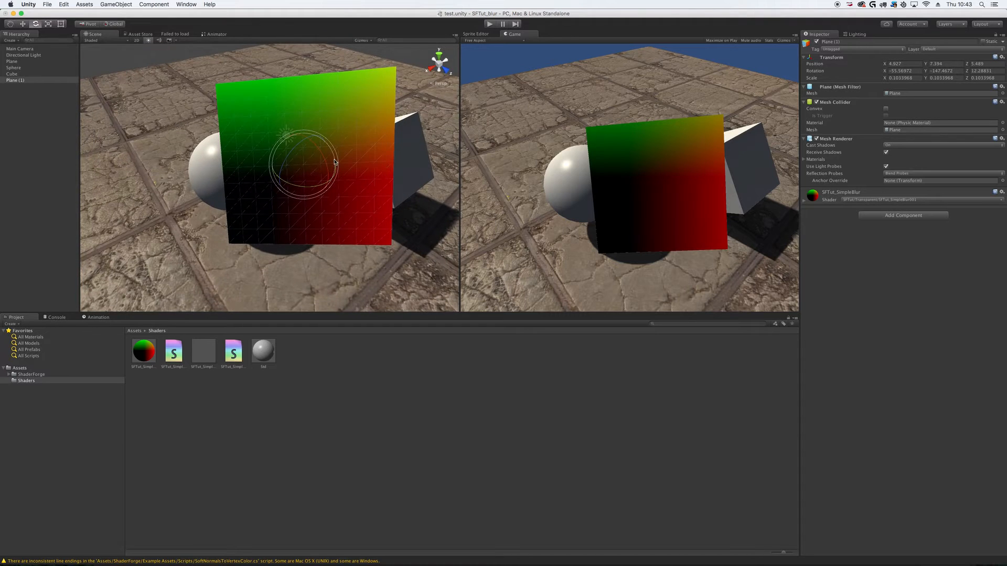
click(188, 5)
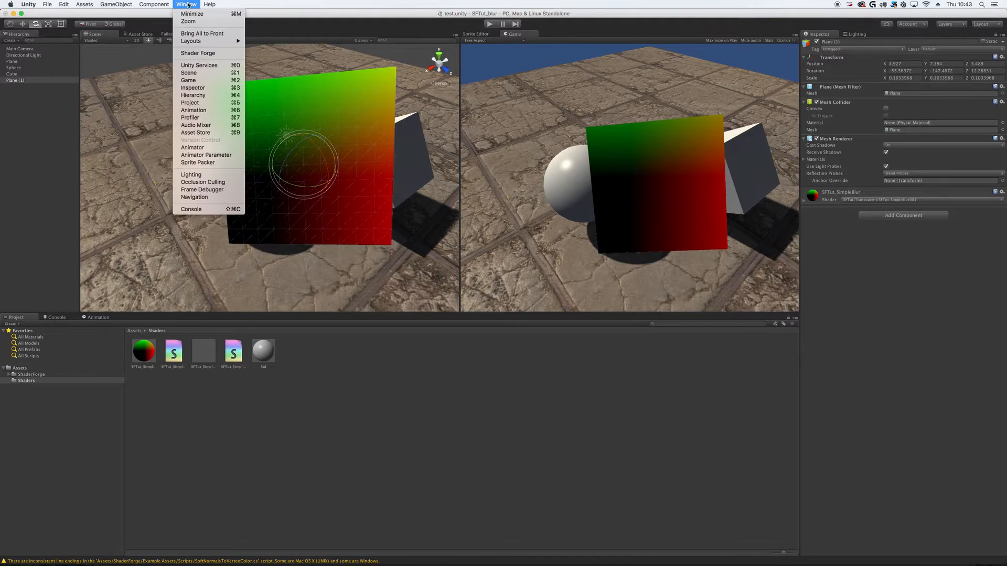
click(207, 54)
click(369, 262)
click(366, 269)
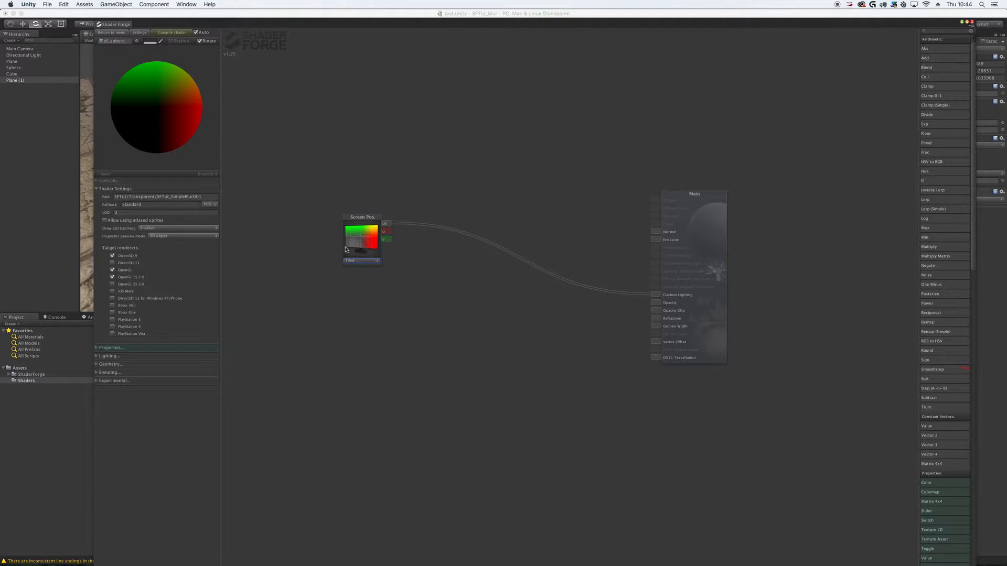
Recompile the shader with the tiled screen position and return to the scene.
click(85, 131)
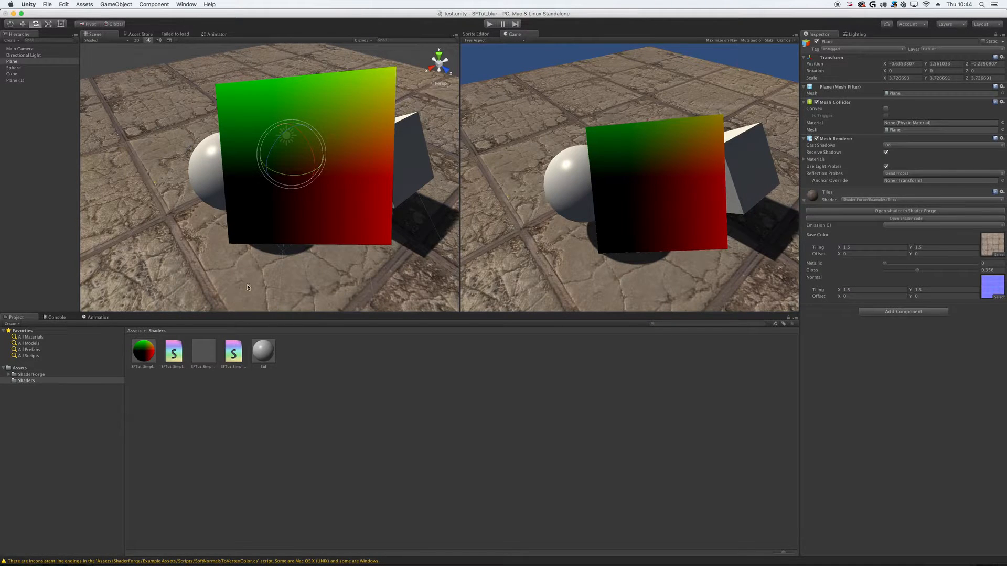
click(317, 212)
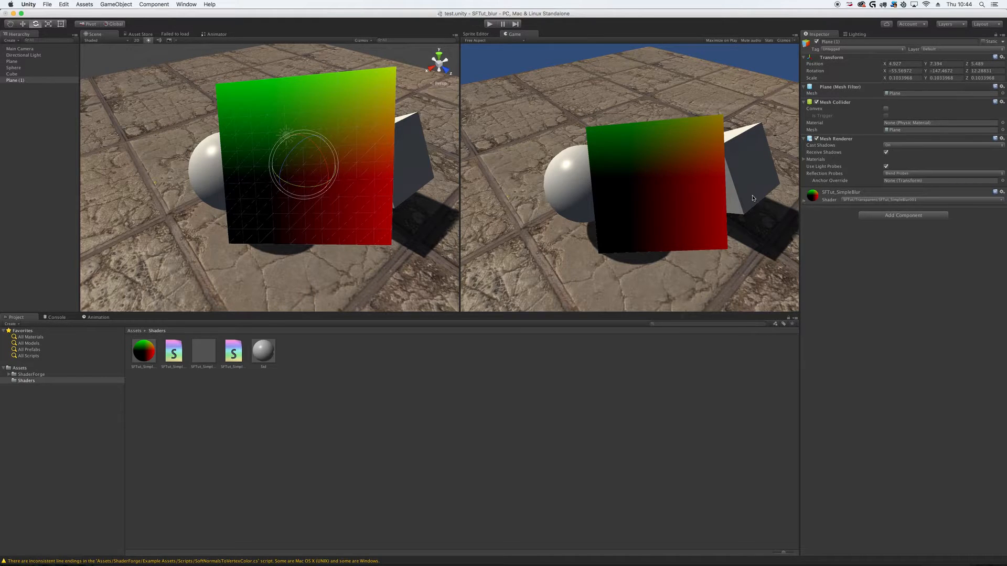
click(187, 4)
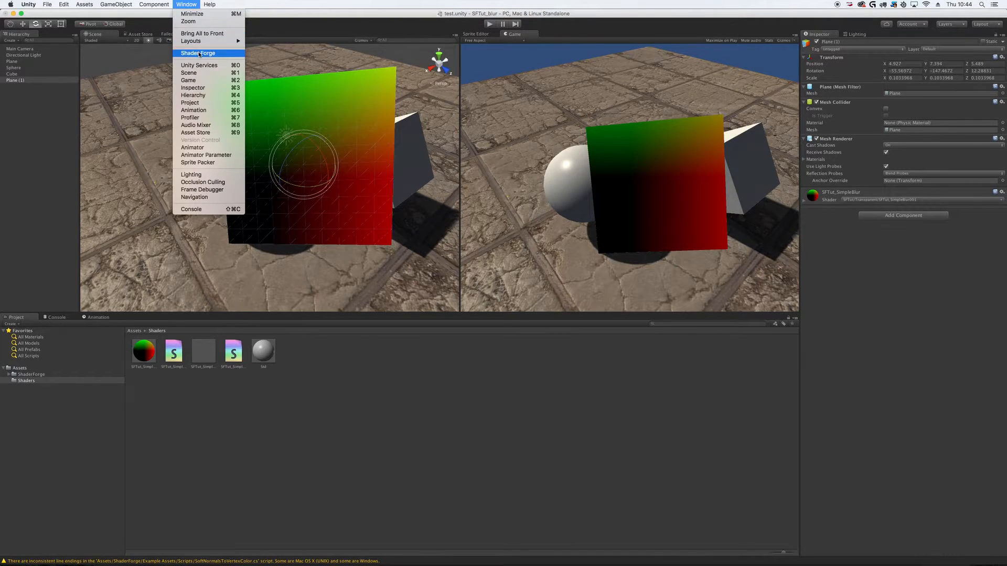
click(204, 54)
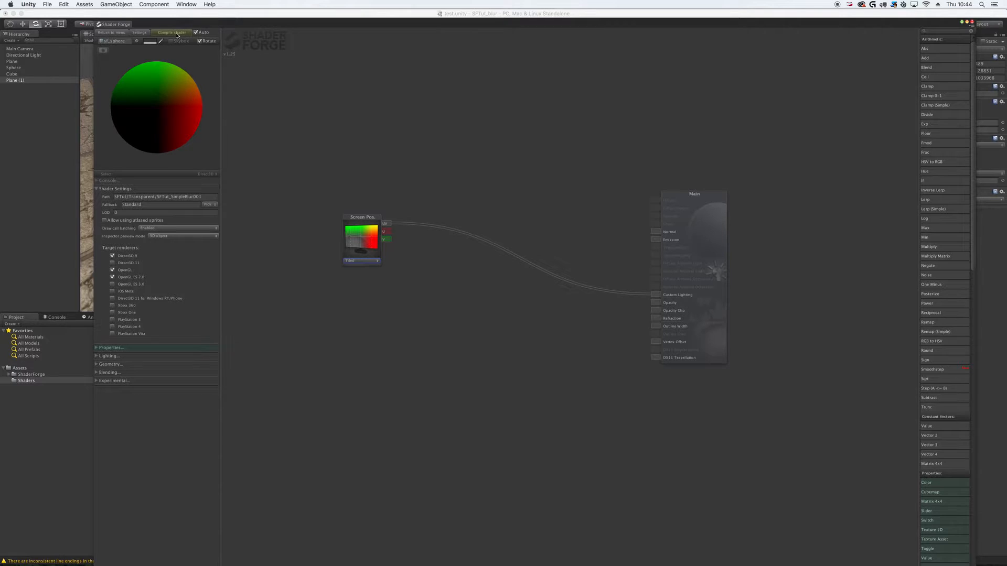
click(87, 118)
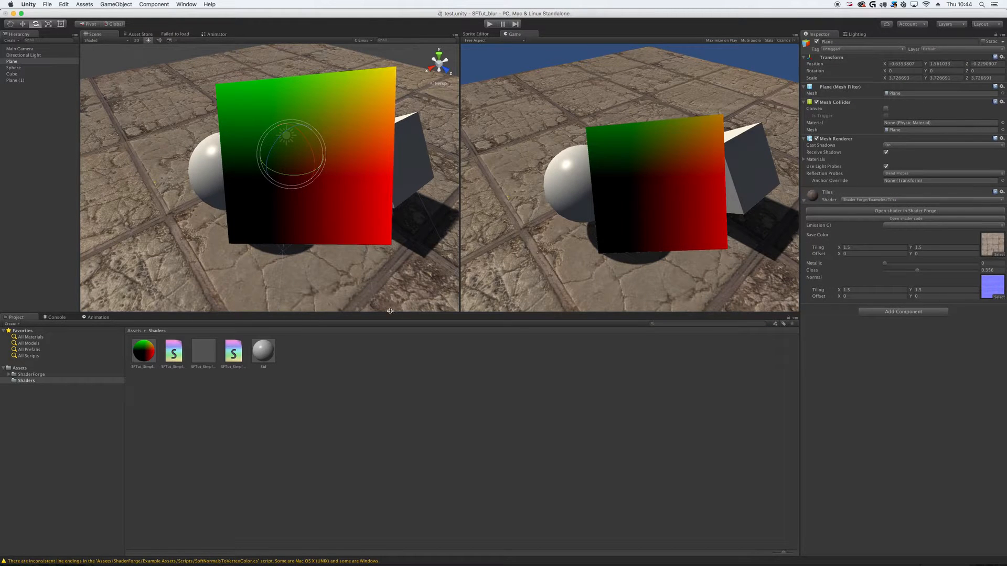
Examine how the tiled gradient on Plane (1) reacts when the Scene and Game views change height and viewing angle.
drag(389, 311, 343, 116)
mouse_move(354, 75)
middle_down()
mouse_move(360, 85)
mouse_move(349, 63)
mouse_move(342, 83)
middle_up()
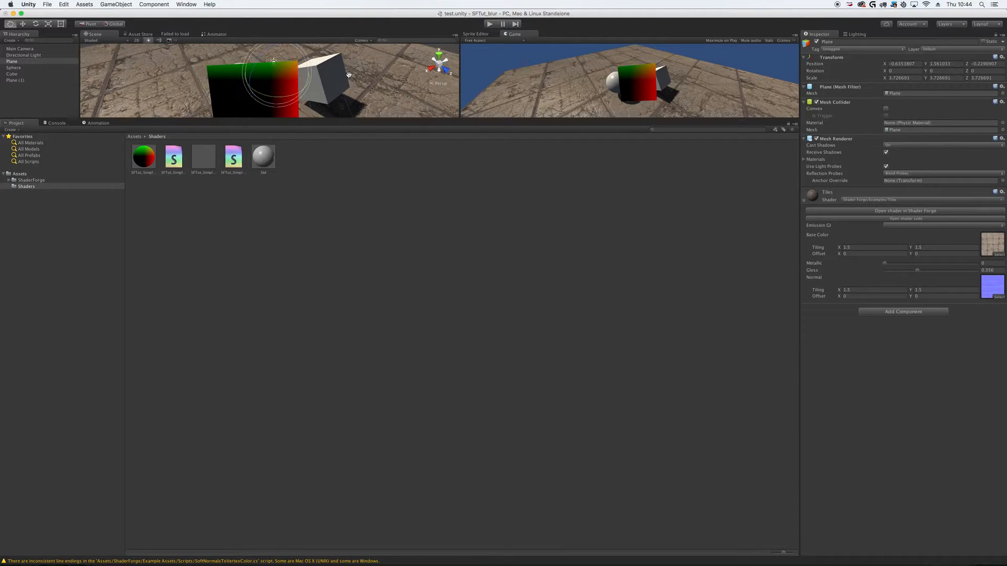
right_drag(316, 89, 274, 101)
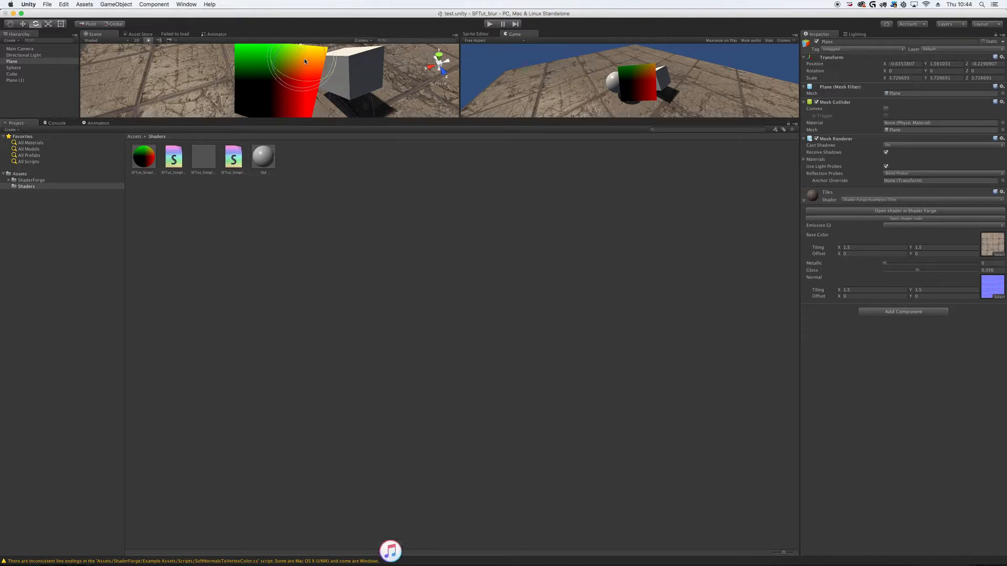
alt+drag(370, 78, 354, 115)
scroll(354, 114, down, 5)
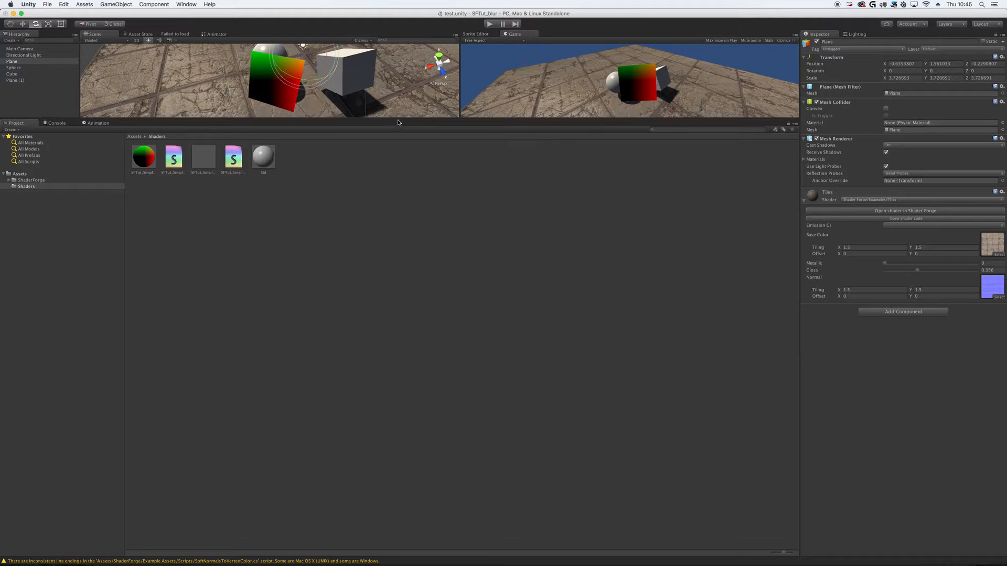
drag(399, 119, 427, 293)
alt+drag(316, 174, 283, 183)
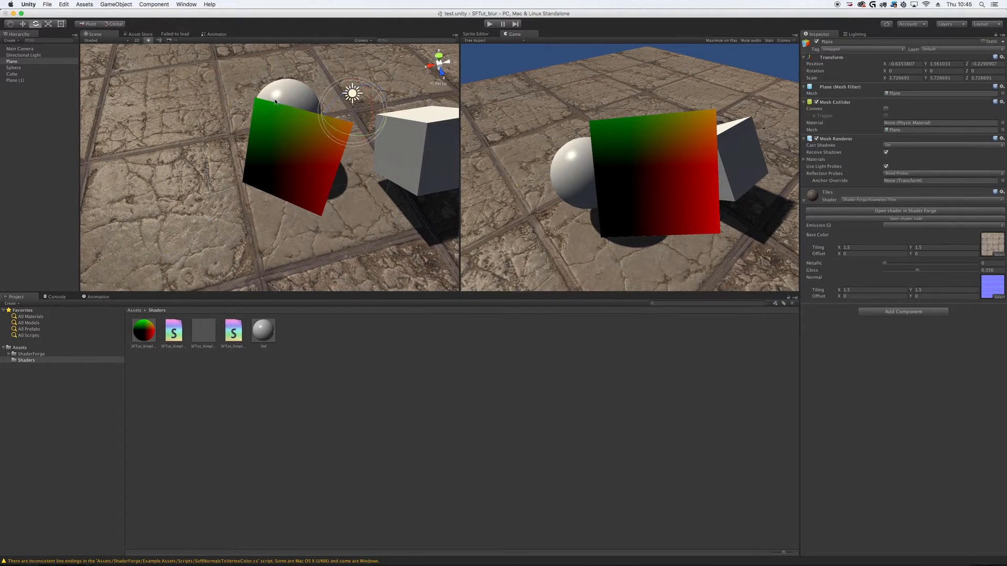
Set the Screen Position node to Scene UVs, recompile the shader and return to the scene.
click(186, 5)
click(208, 55)
click(366, 262)
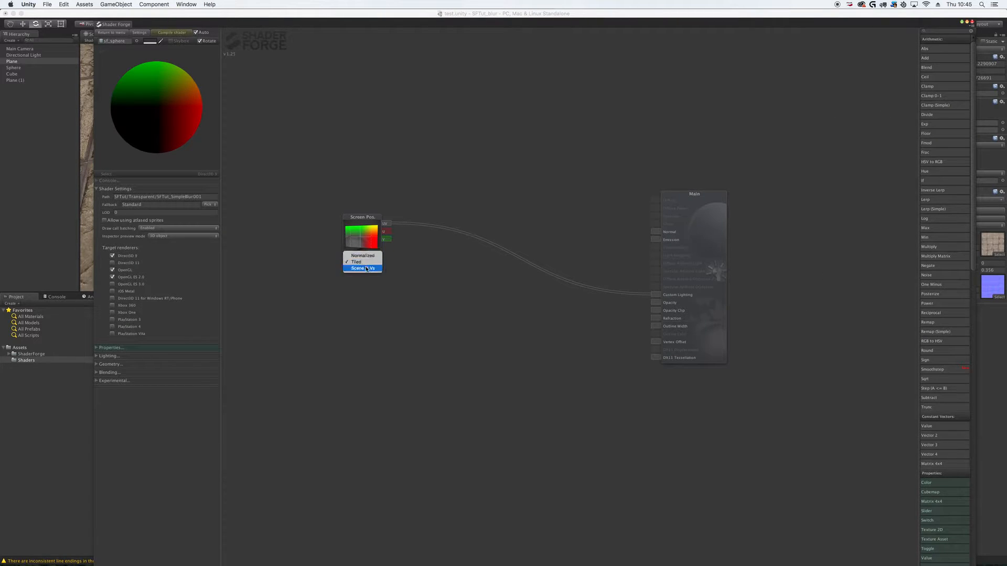
click(366, 269)
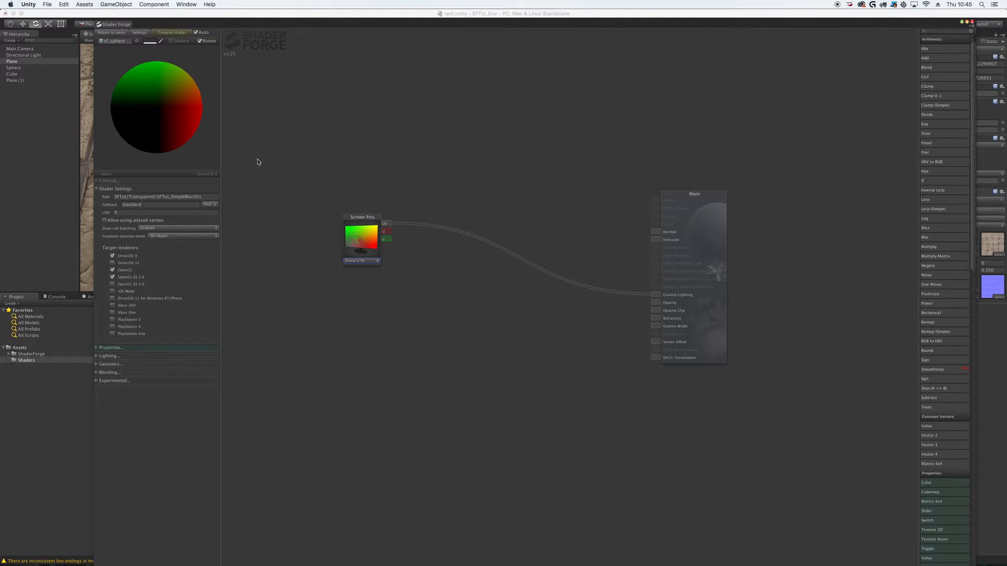
click(172, 35)
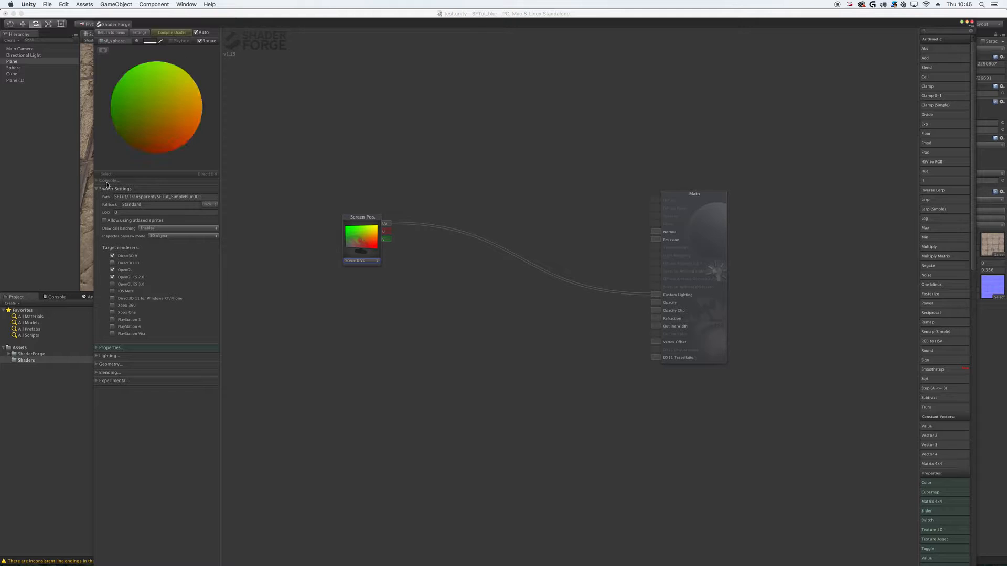
click(91, 193)
Examine how the Scene UVs gradient on the plane changes with its position, distance and angle in the Scene view.
right_drag(309, 166, 468, 128)
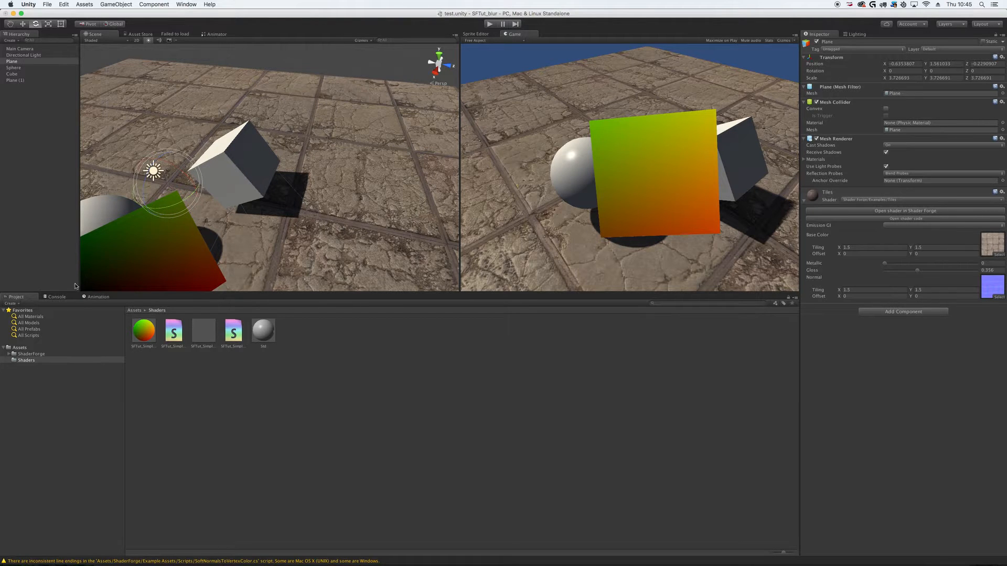
right_drag(282, 162, 209, 190)
middle_drag(209, 190, 239, 189)
scroll(349, 183, up, 2)
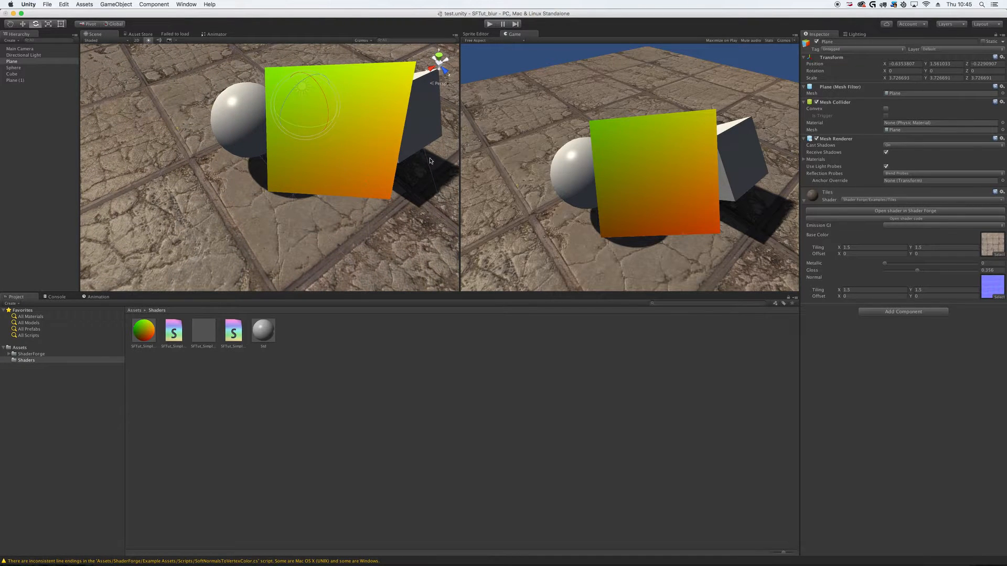
right_drag(418, 199, 414, 138)
click(400, 80)
right_drag(387, 221, 384, 217)
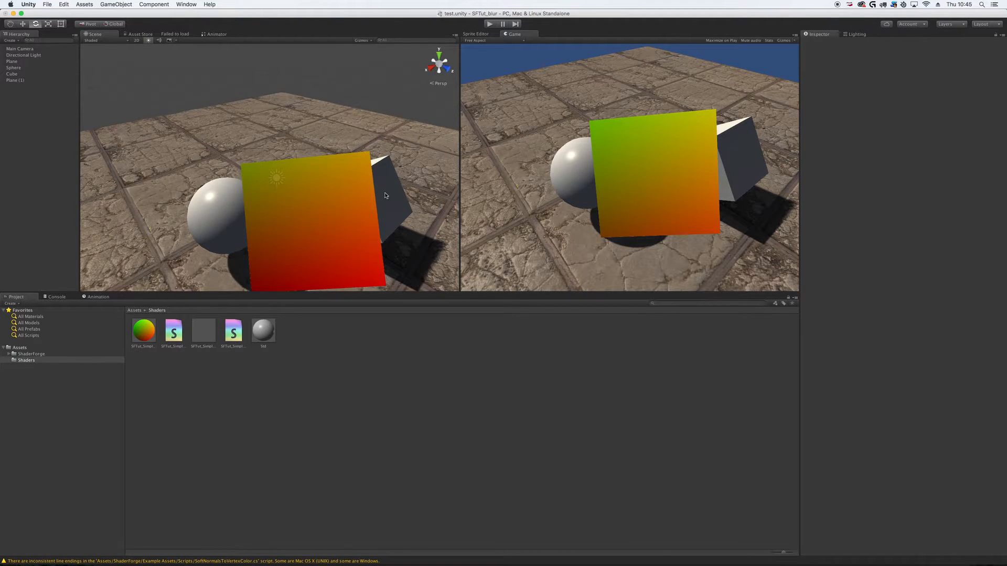
right_drag(356, 204, 391, 203)
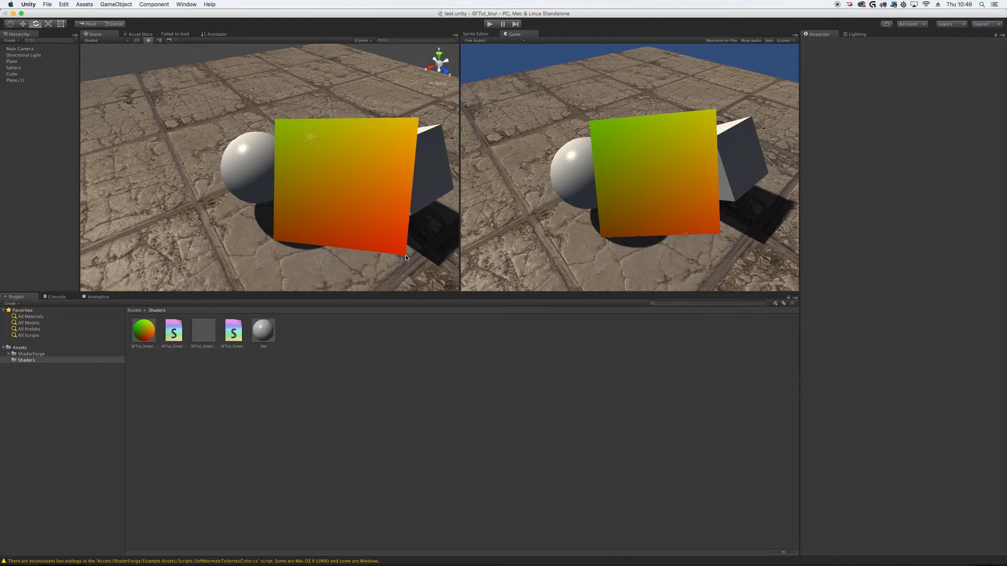
alt+drag(414, 253, 406, 276)
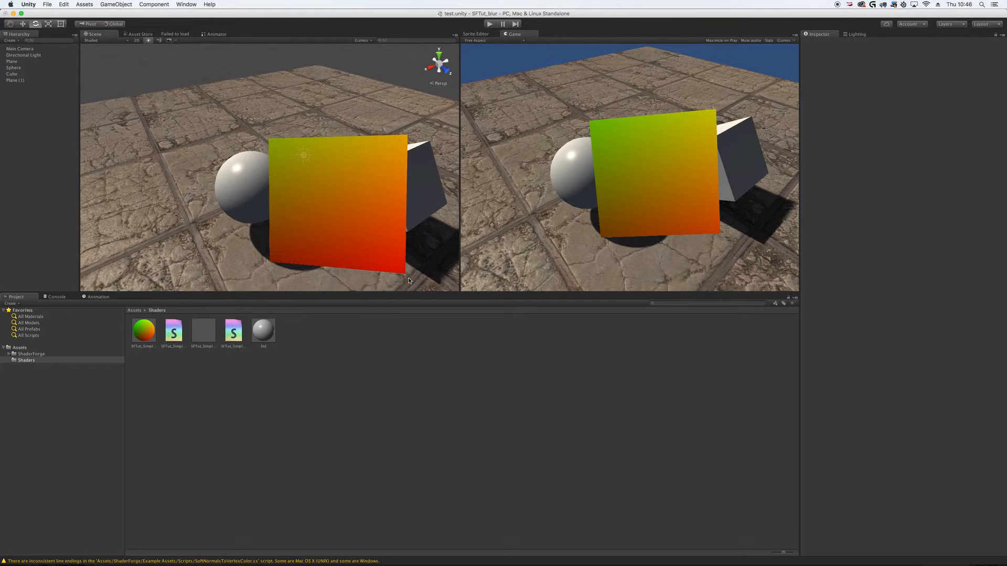
scroll(406, 275, up, 4)
middle_drag(407, 273, 397, 244)
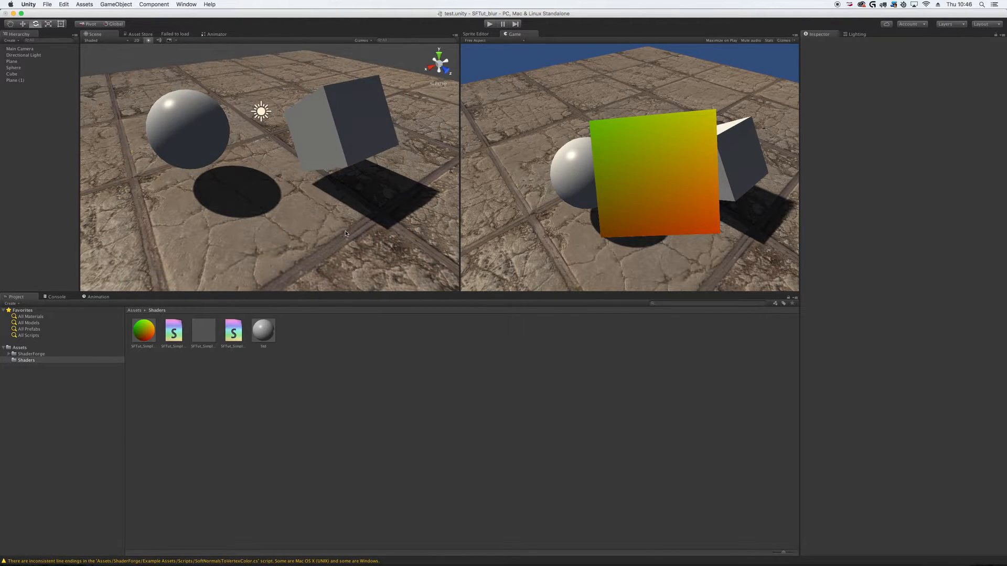
scroll(317, 210, down, 3)
scroll(317, 210, down, 3)
middle_drag(315, 179, 347, 213)
scroll(318, 235, up, 2)
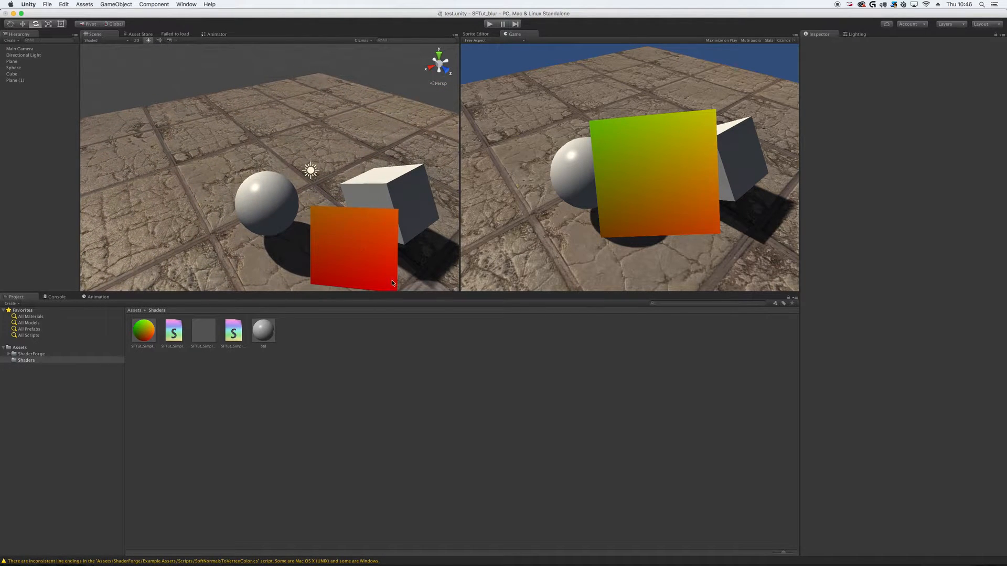
scroll(389, 263, up, 2)
middle_drag(401, 283, 393, 258)
scroll(402, 250, up, 2)
right_drag(411, 242, 433, 248)
mouse_move(432, 229)
middle_down()
mouse_move(418, 251)
mouse_move(417, 229)
middle_up()
key(e)
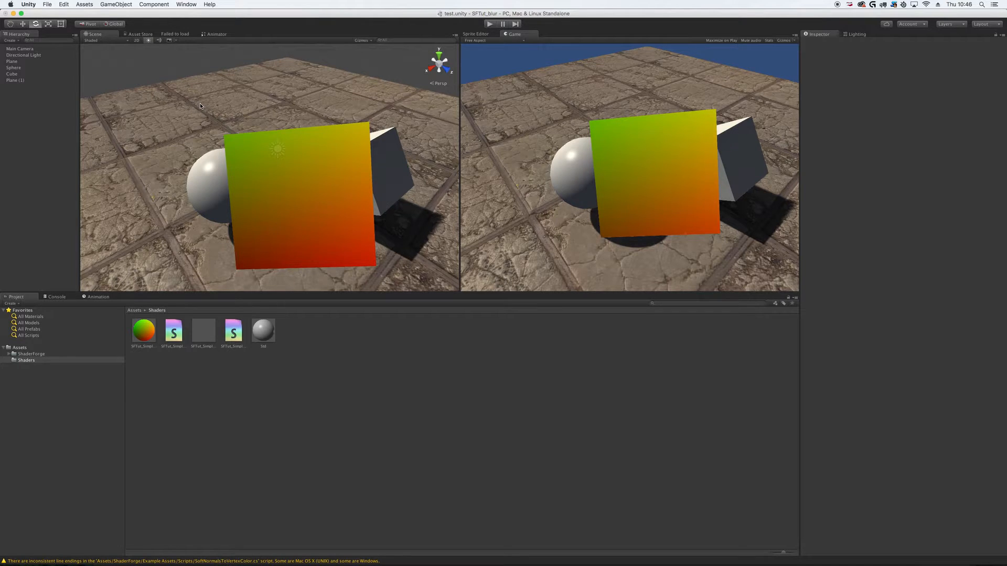
Disconnect the Screen Position node from the Main node's Custom Lighting input in Shader Forge.
click(187, 4)
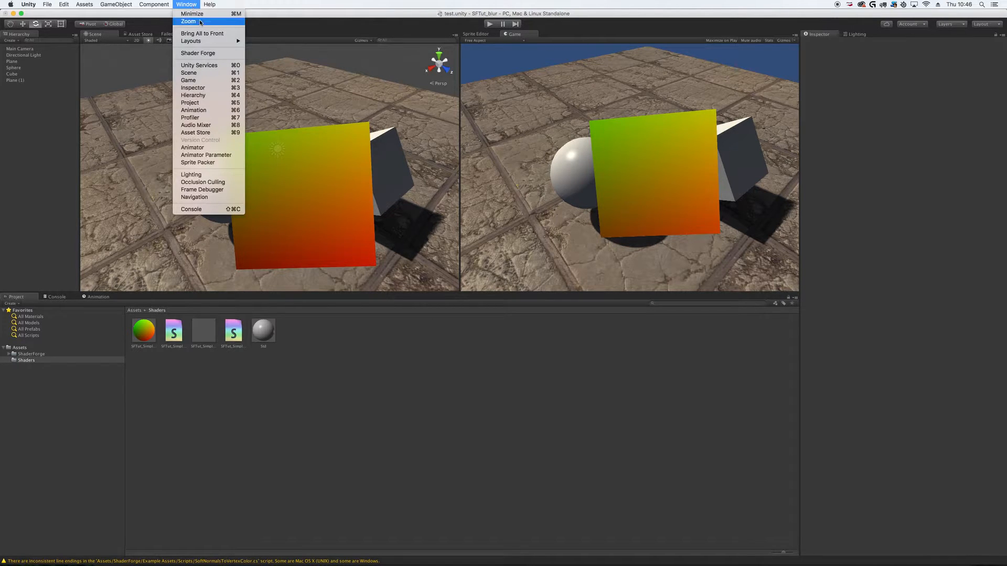
click(202, 54)
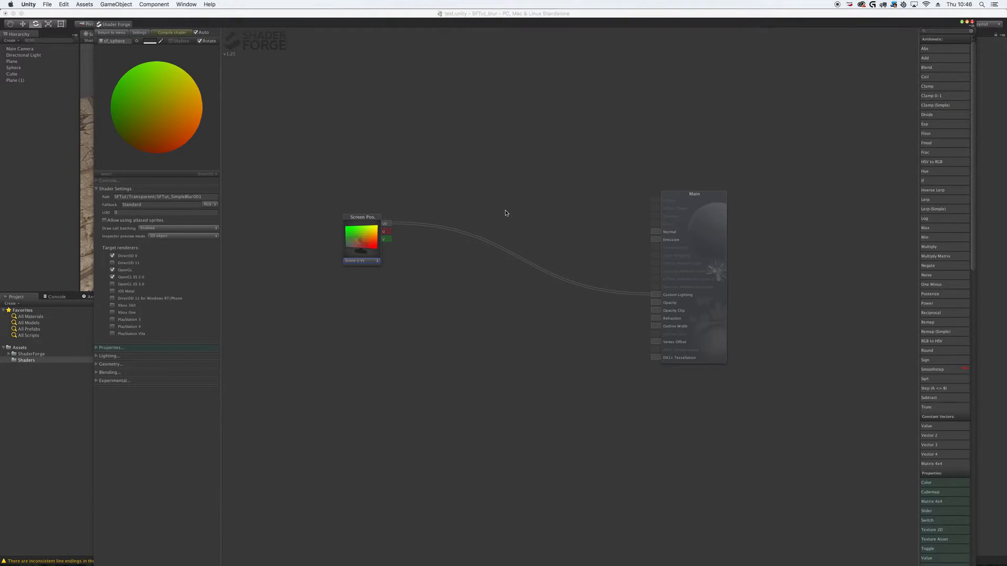
alt+right_drag(524, 183, 519, 256)
Add a Scene Color node between the Screen Position node and the Main node.
right_click(511, 242)
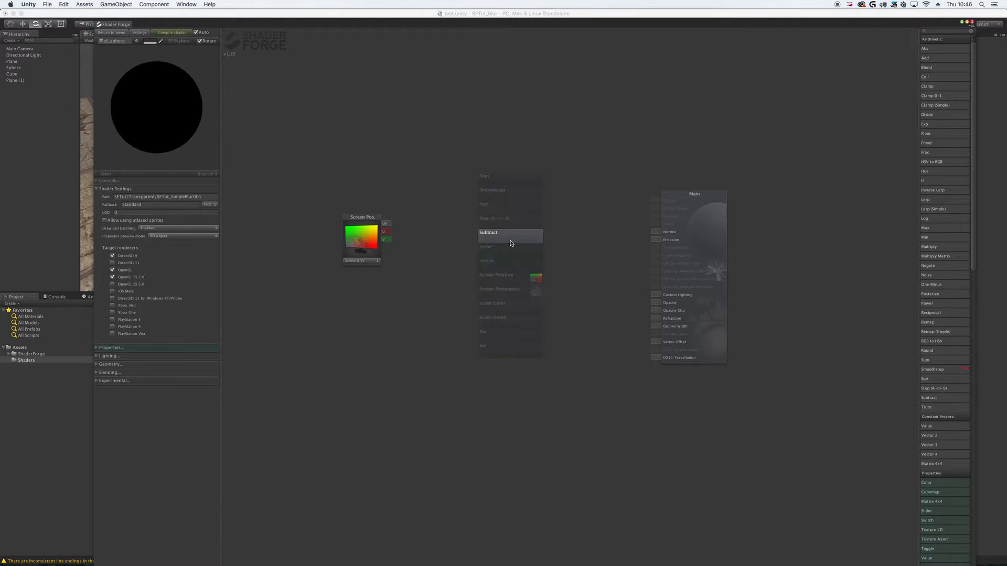
scroll(510, 242, down, 5)
click(510, 243)
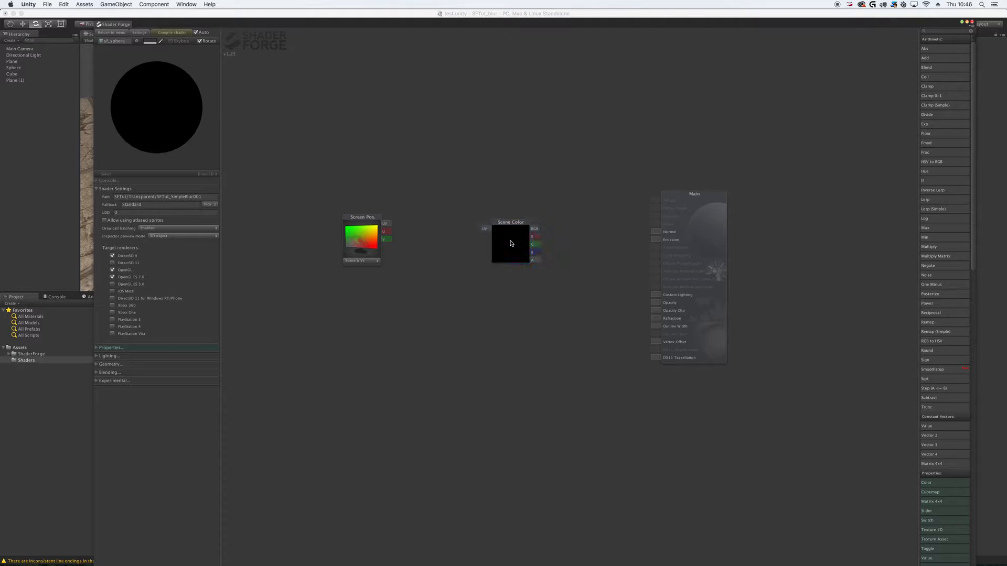
right_click(507, 184)
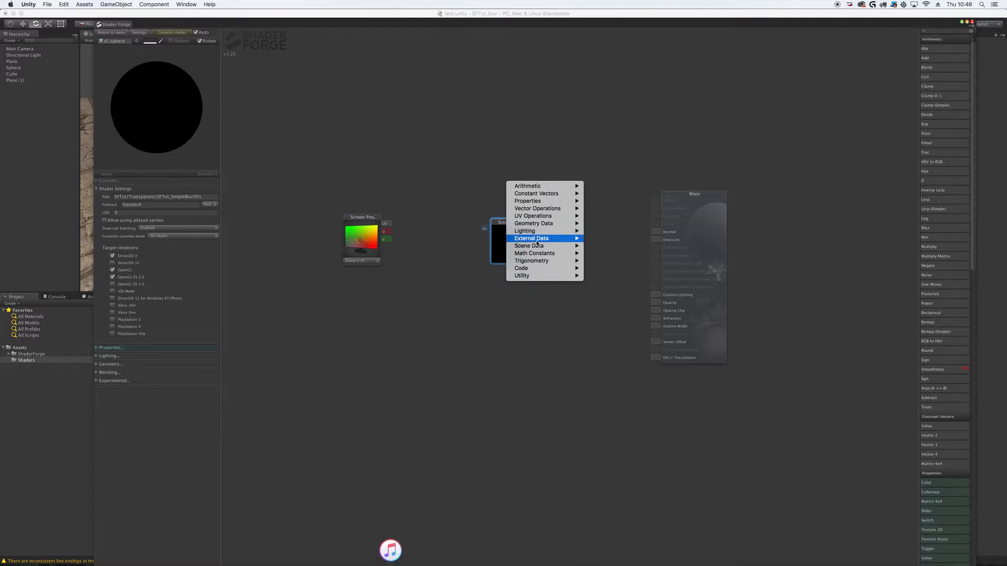
mouse_move(536, 241)
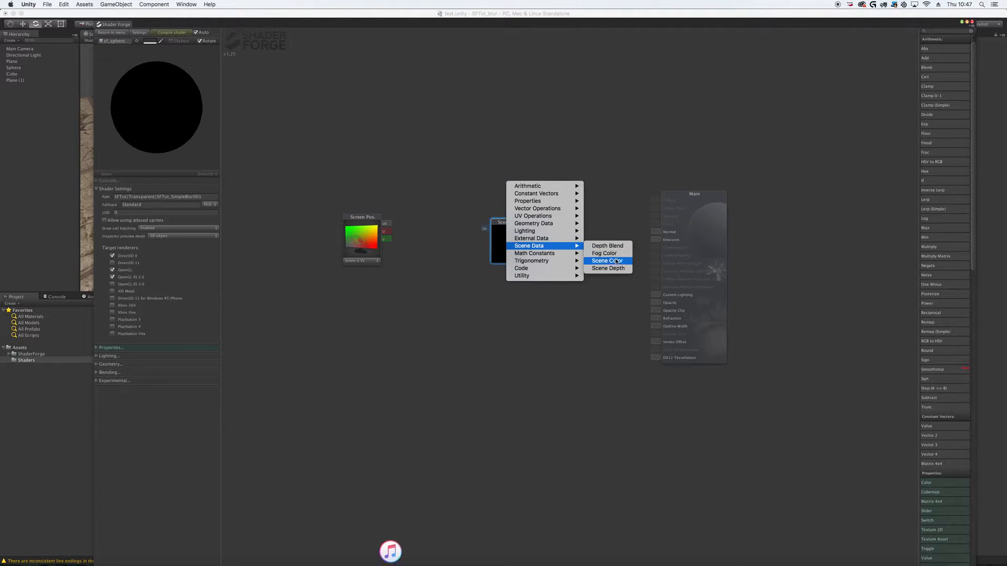
click(543, 351)
Connect Screen Position's UV output to Scene Color and Scene Color's RGB output to Custom Lighting, and recompile the shader.
drag(386, 223, 656, 294)
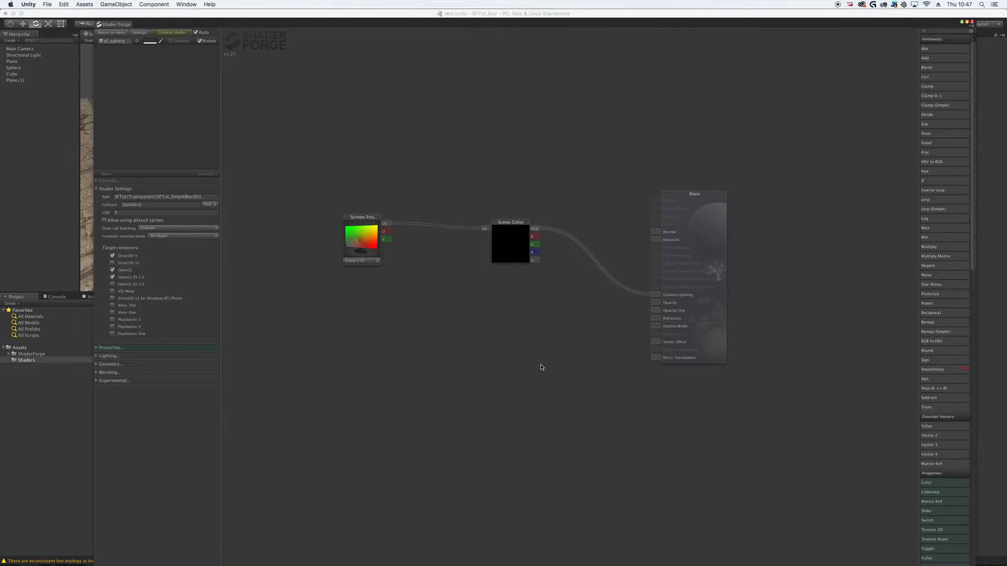
click(179, 35)
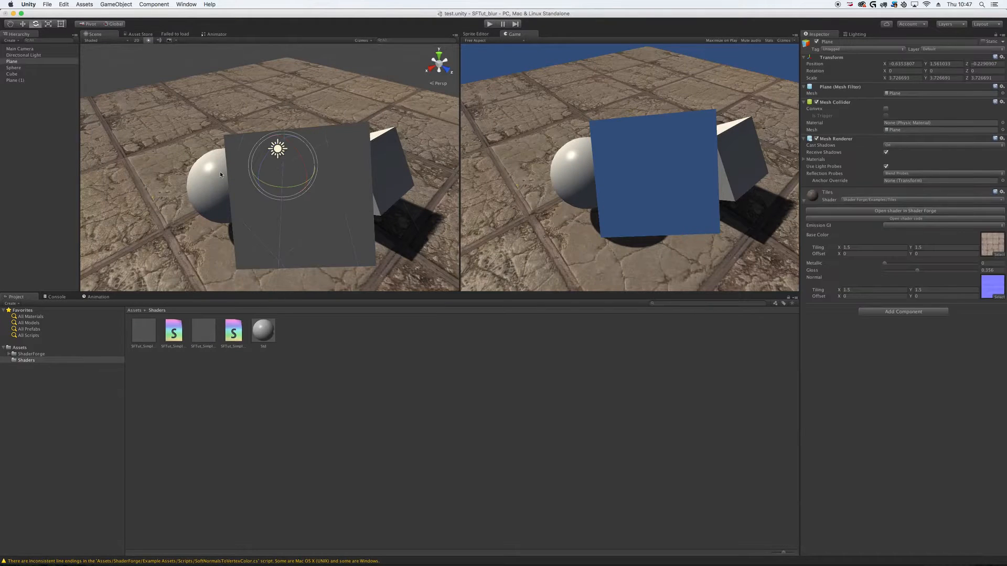
Delete the SFTut_SimpleBlur001 shader asset from the Shaders folder.
click(299, 213)
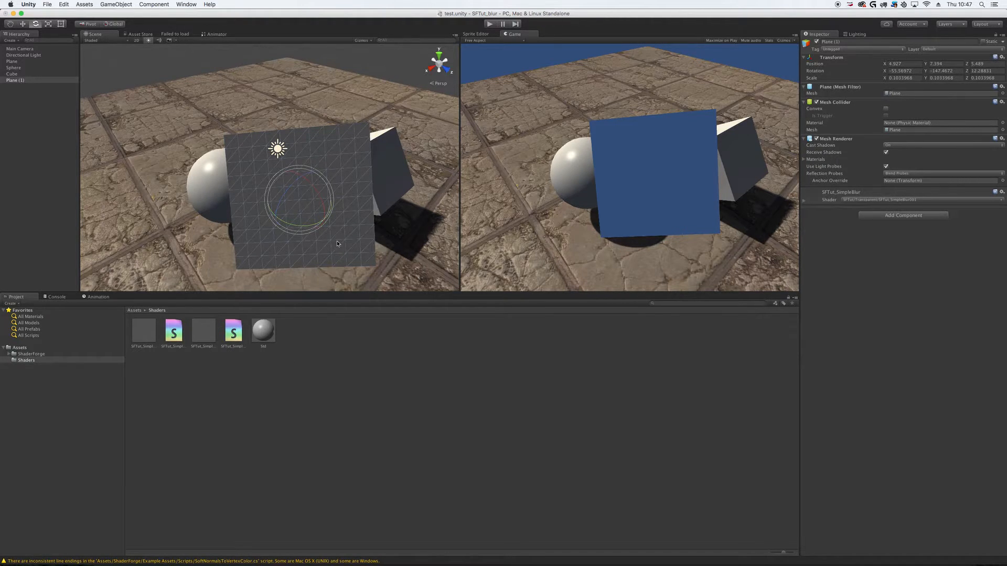
click(174, 333)
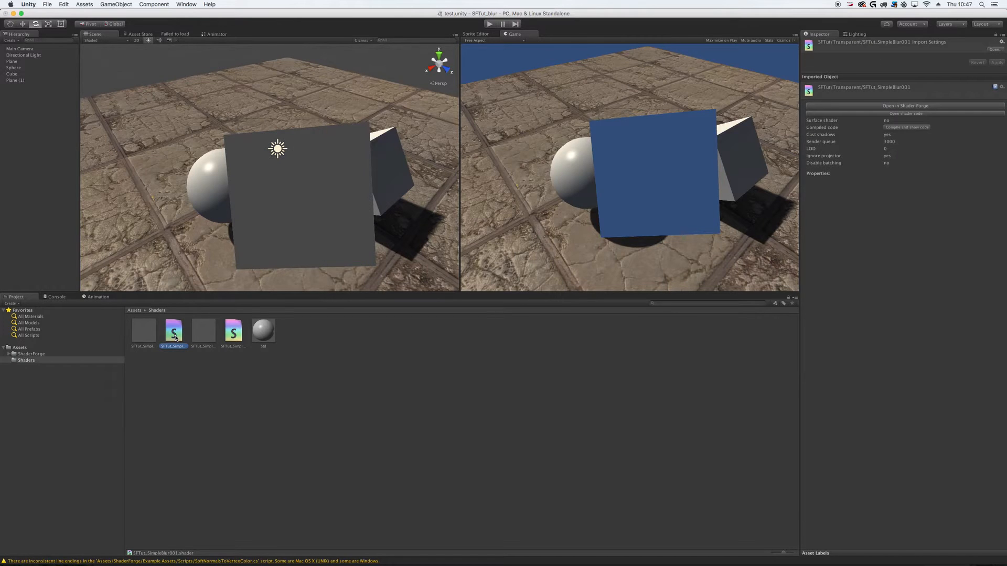
right_click(176, 337)
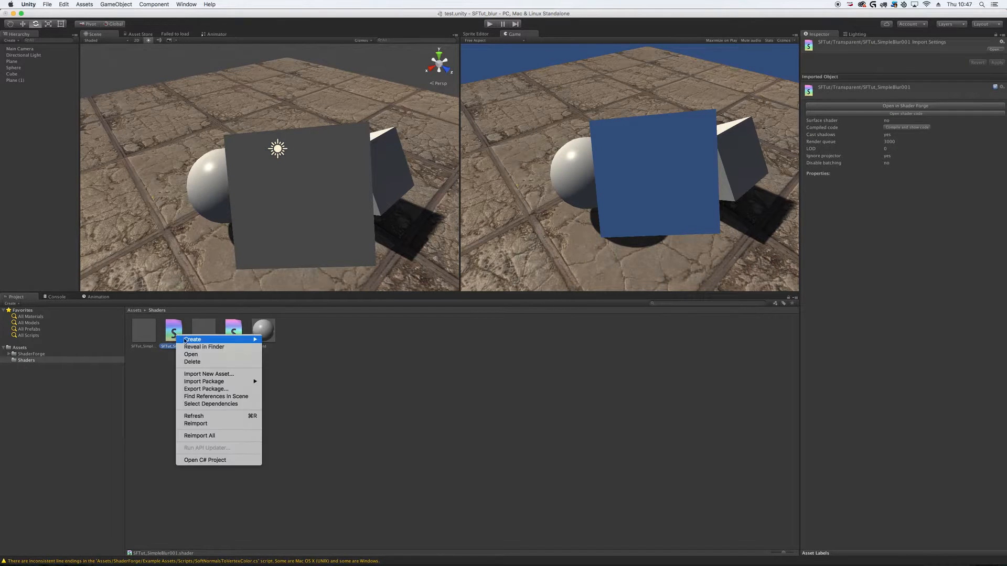
click(201, 363)
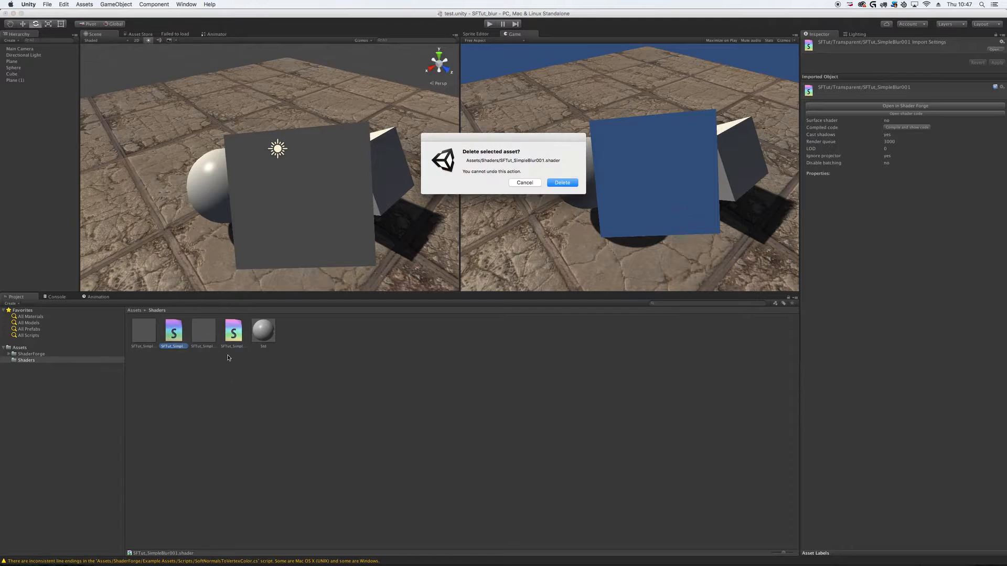
click(569, 185)
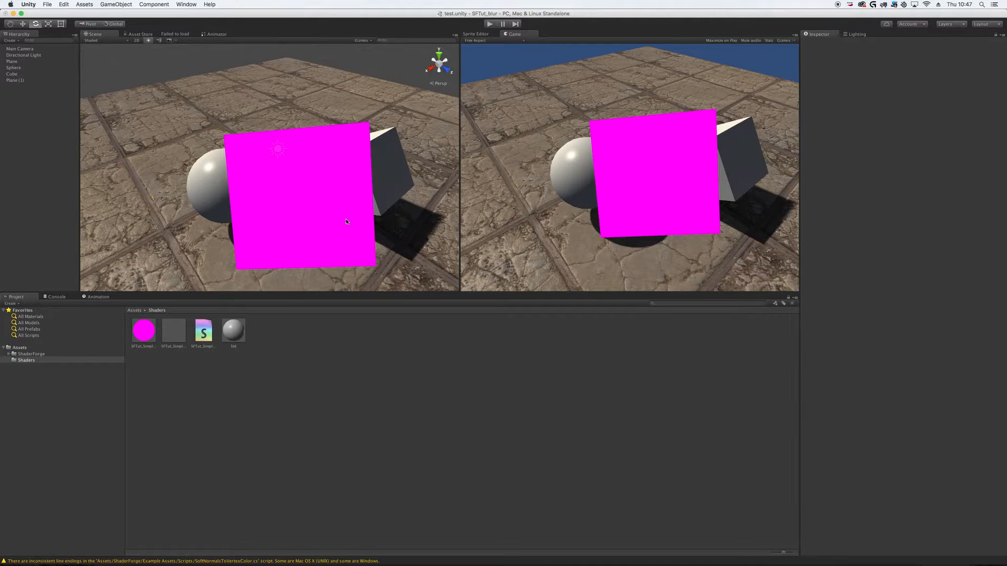
Create a new Custom Lighting shader in Shader Forge and save it as SFTut_SimpleBlur002 in the Shaders folder.
click(362, 252)
click(186, 4)
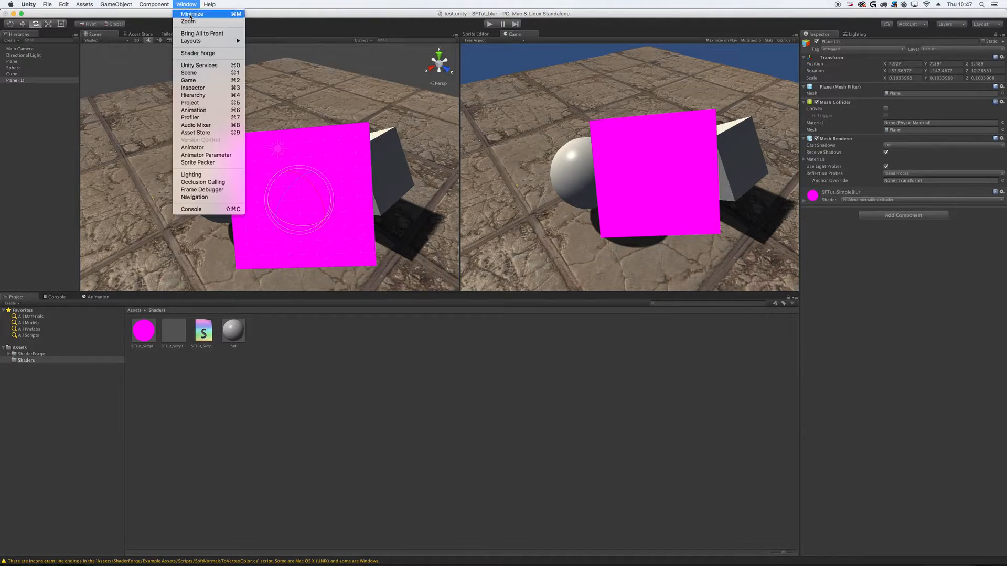
click(195, 55)
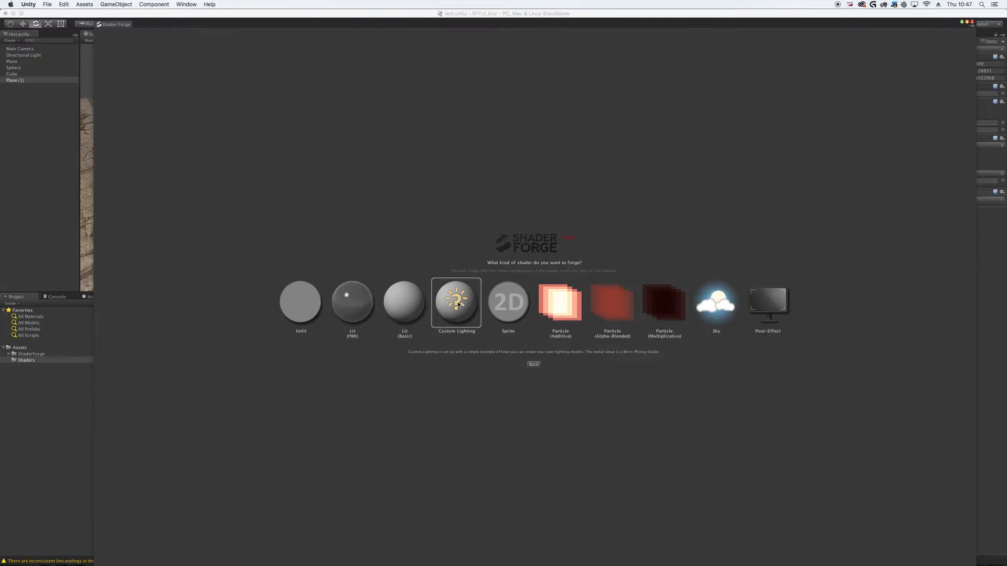
click(458, 304)
click(460, 167)
double_click(460, 167)
drag(491, 114, 430, 118)
text(SFTut)
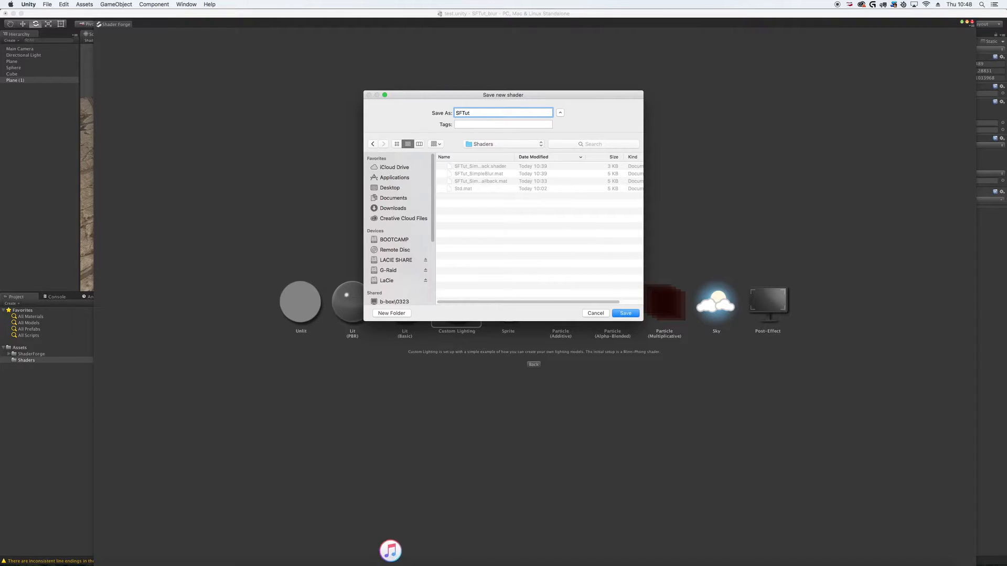
text(_SimpleBlur002)
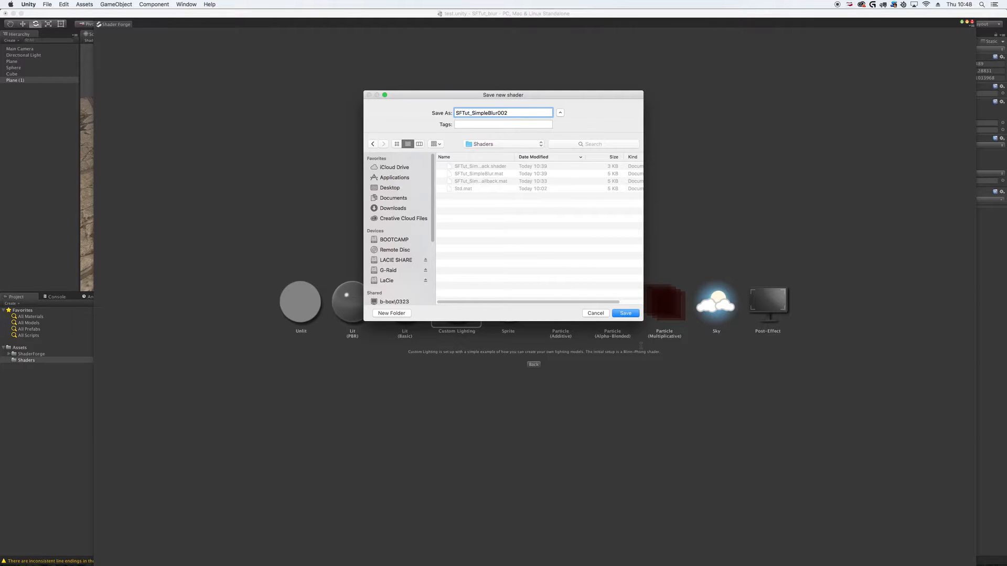
click(628, 314)
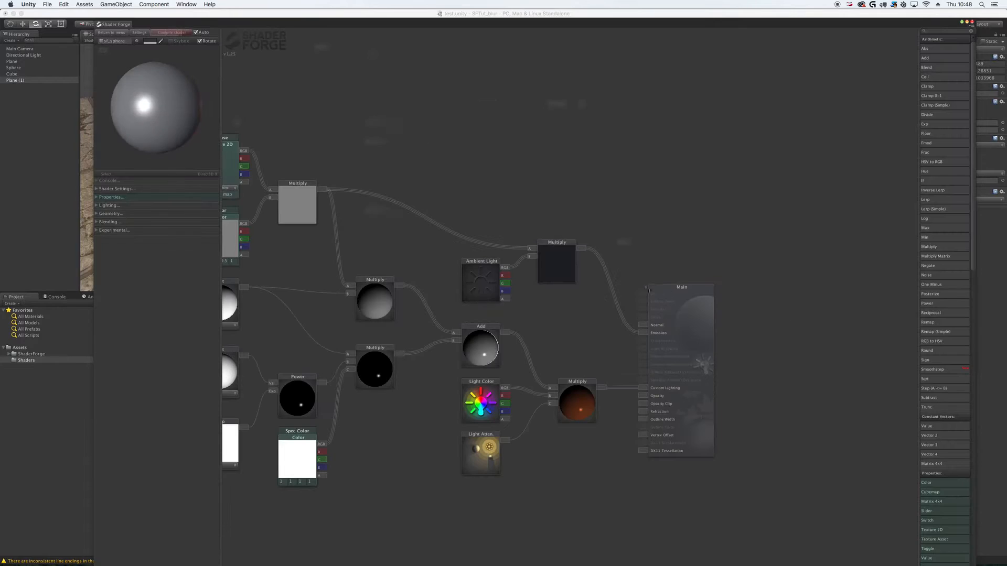
Delete all the default Custom Lighting nodes from the graph except the Main node.
scroll(482, 275, down, 3)
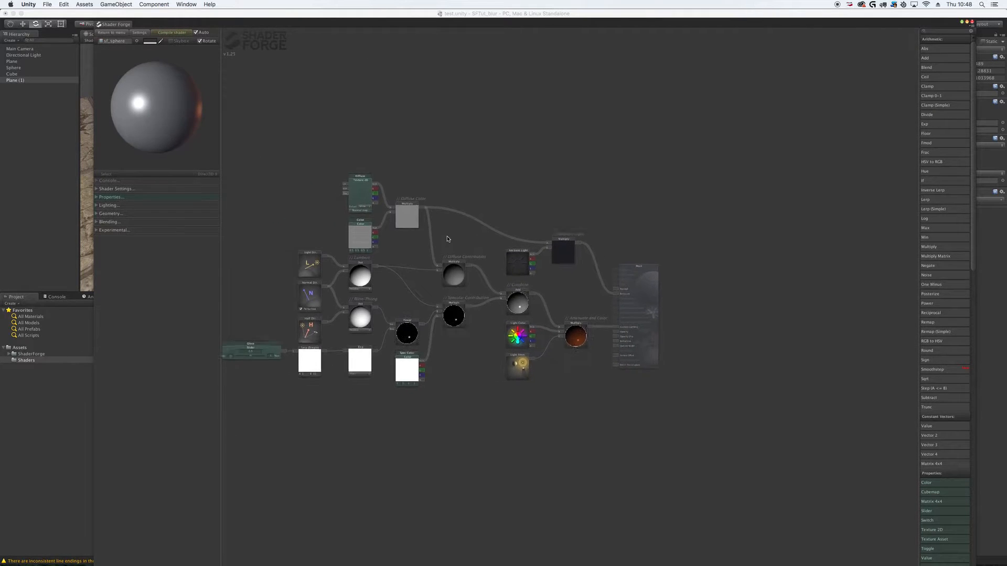
drag(245, 142, 641, 442)
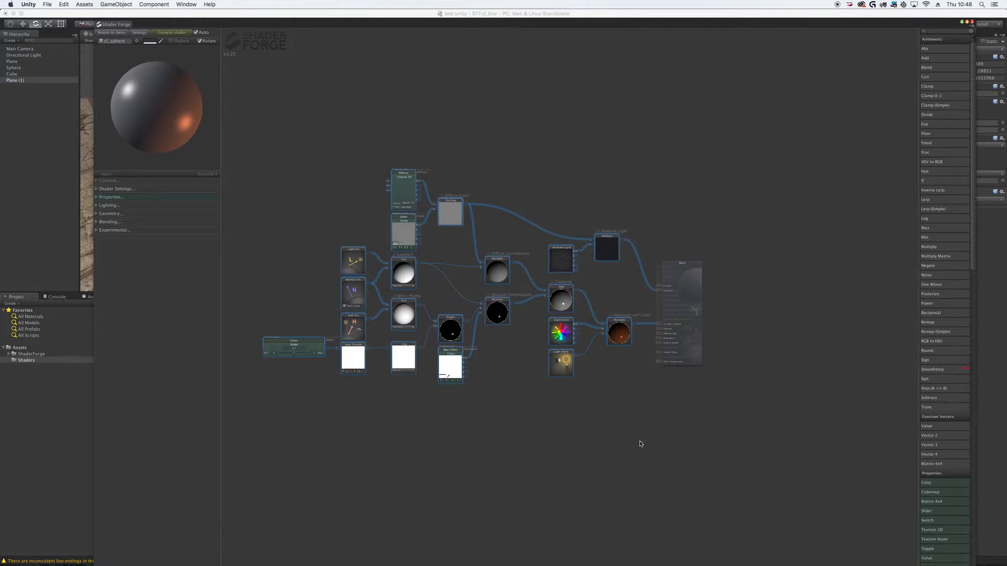
key(Delete)
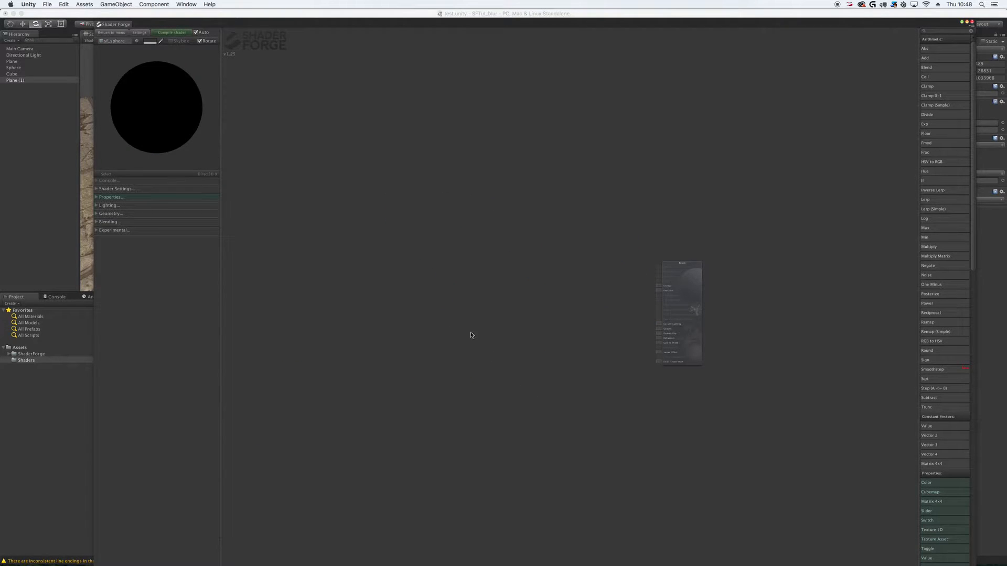
scroll(524, 337, up, 3)
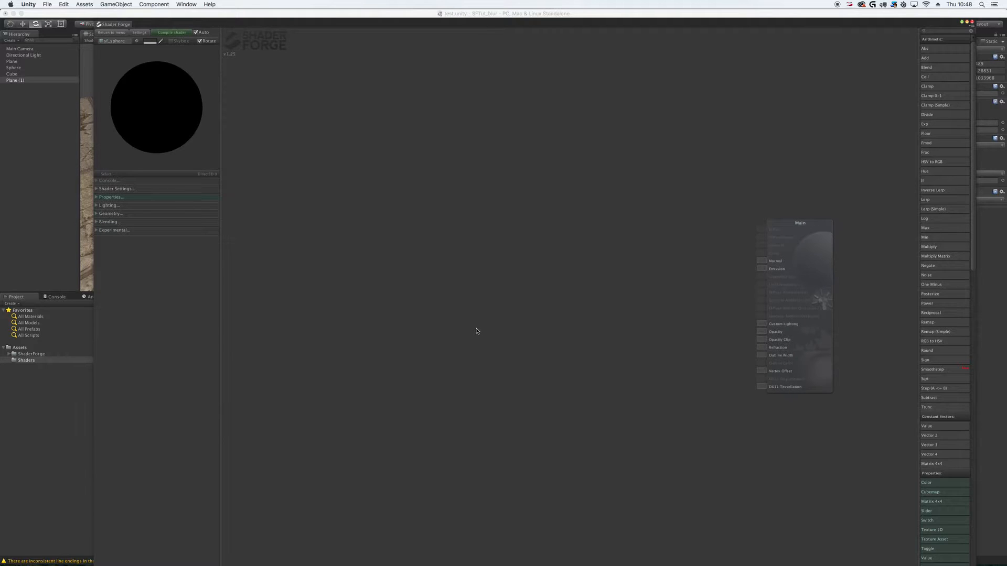
Set the shader path to SFTut/Transparent/SFTut_SimpleBlur002, exclude the Direct3D 11 target renderer and choose Standard as the fallback.
click(115, 189)
drag(143, 196, 111, 198)
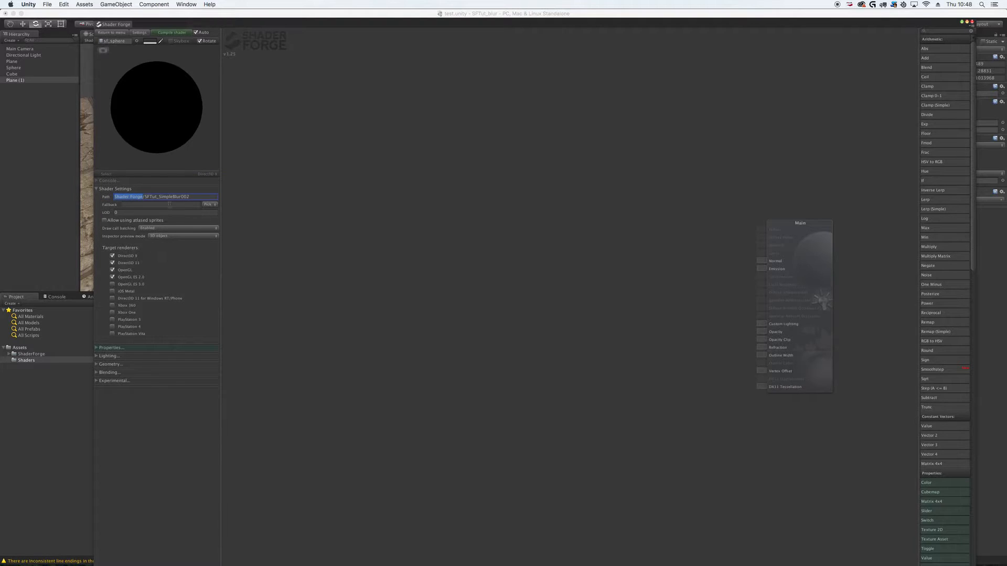
text(SFTut/Transparent)
click(112, 263)
click(209, 204)
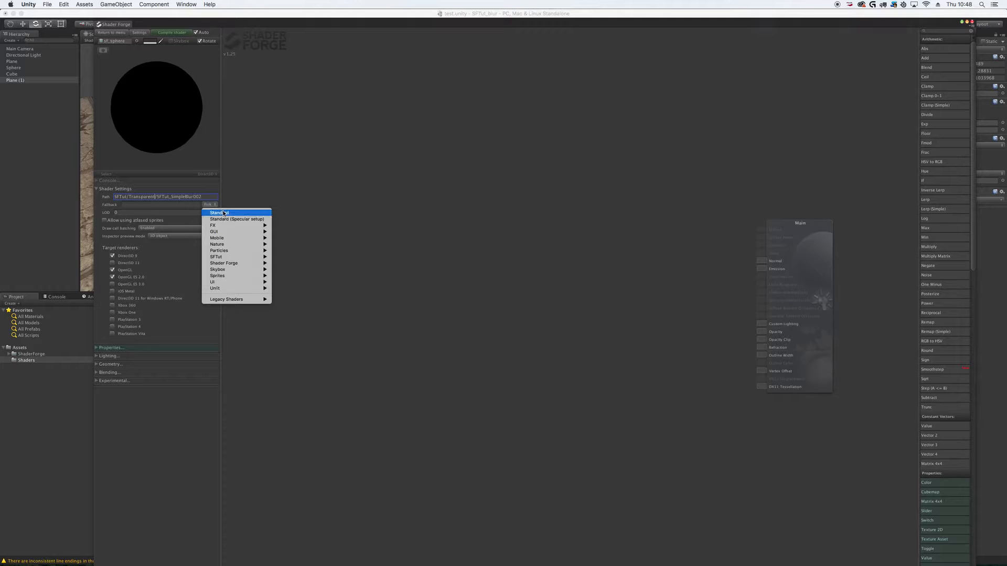
click(221, 214)
click(442, 274)
Add a Screen Position node to the graph and set its mode to Scene UVs.
right_click(485, 244)
click(486, 235)
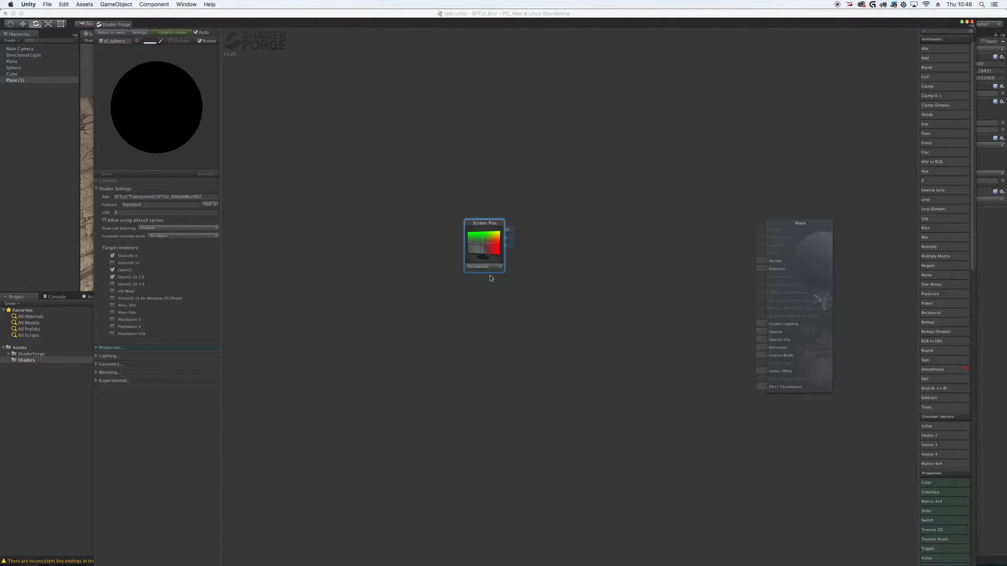
click(490, 267)
click(491, 280)
Add a Scene Color node and wire Screen Position's UV output through it into the Main node's Custom Lighting input.
key(s)
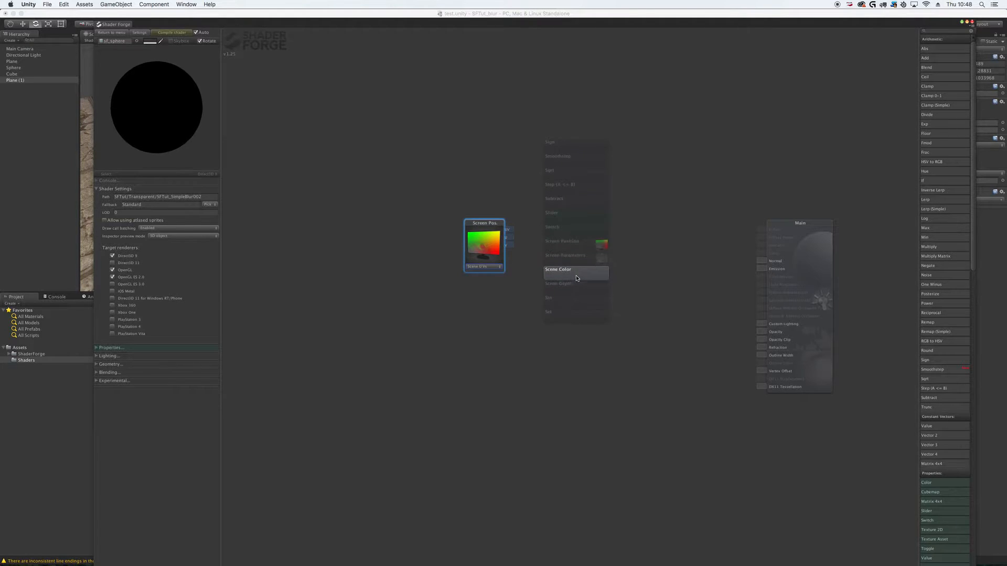
click(577, 278)
drag(507, 230, 763, 325)
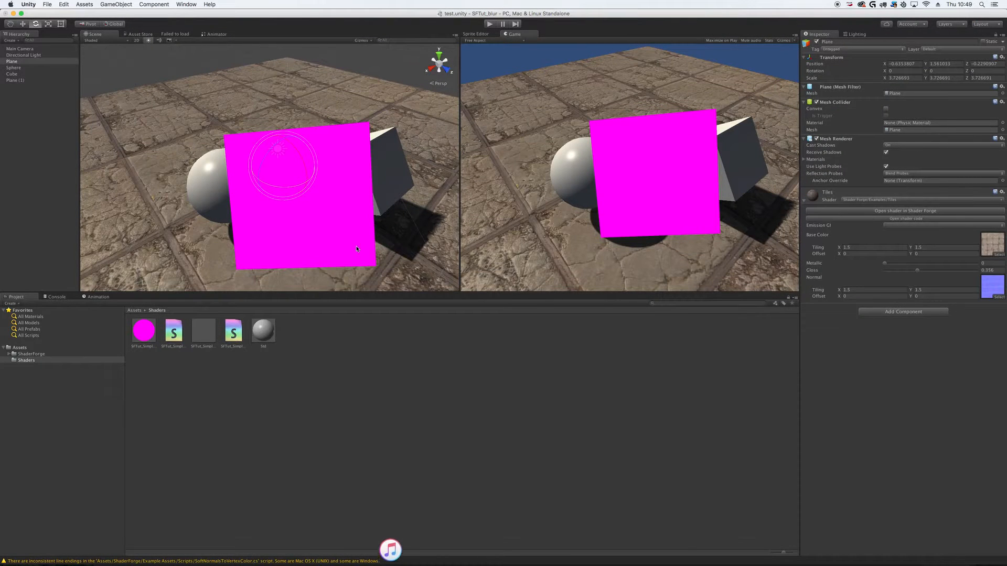
Assign the SFTut/Transparent/SFTut_SimpleBlur002 shader to the material of Plane (1).
click(348, 243)
click(906, 199)
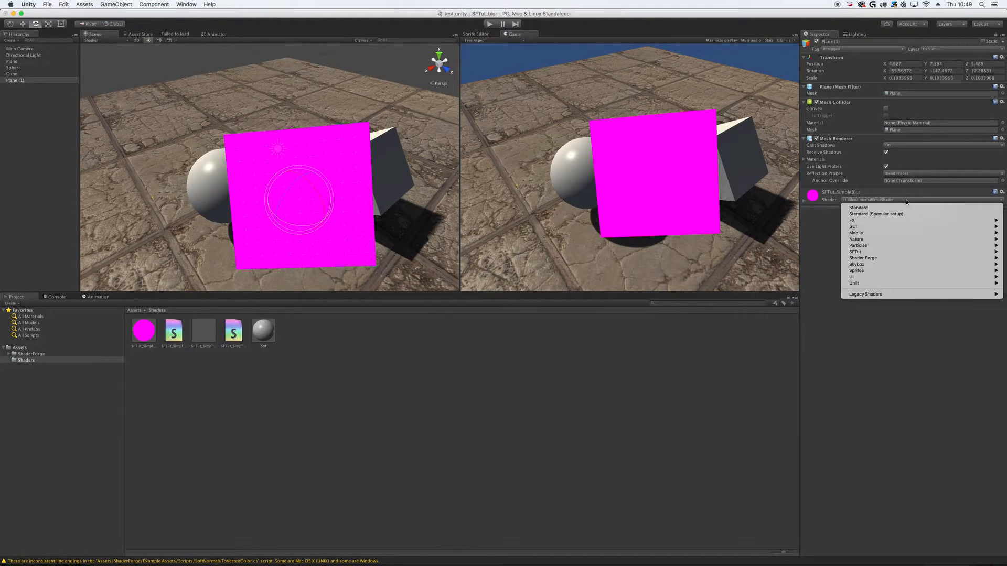
mouse_move(860, 252)
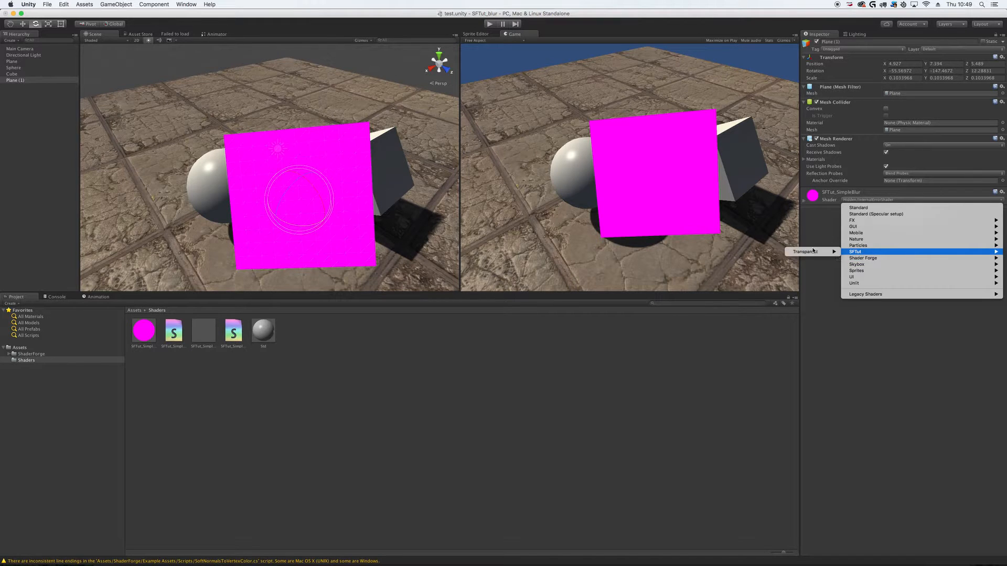
mouse_move(816, 254)
click(766, 253)
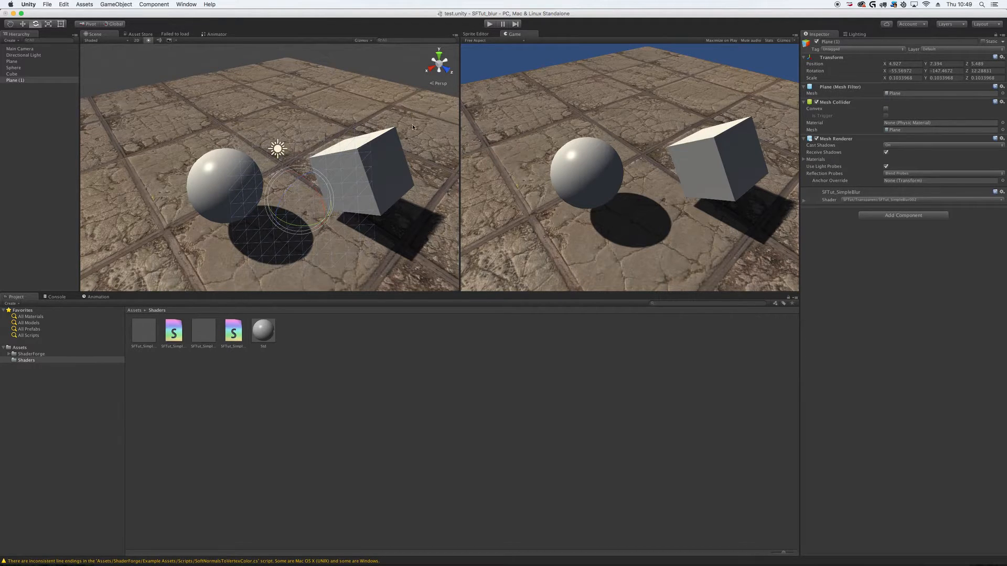
Examine from several angles in the Scene view how the scene shows through Plane (1) with the new shader.
click(418, 81)
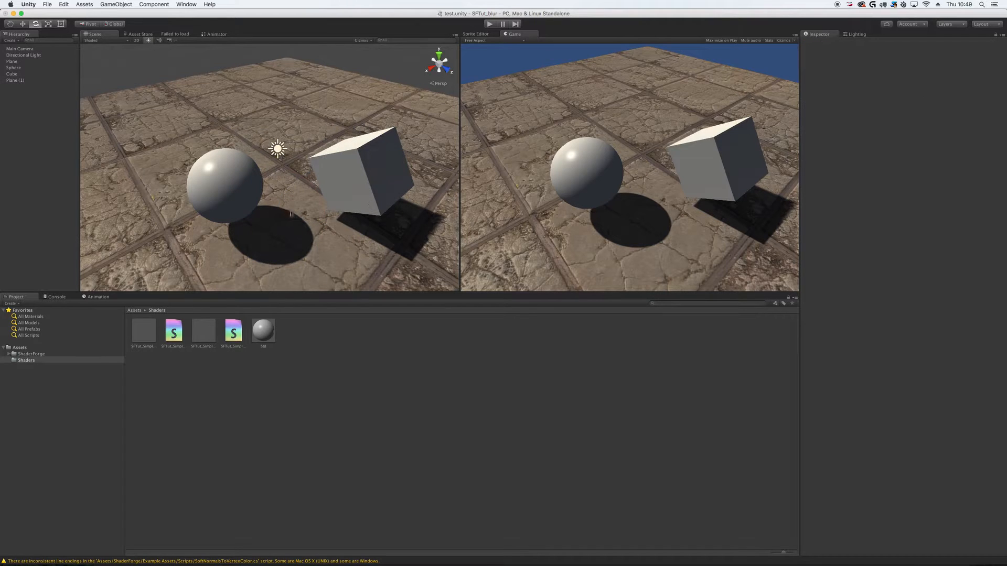
click(287, 211)
right_drag(381, 193, 461, 225)
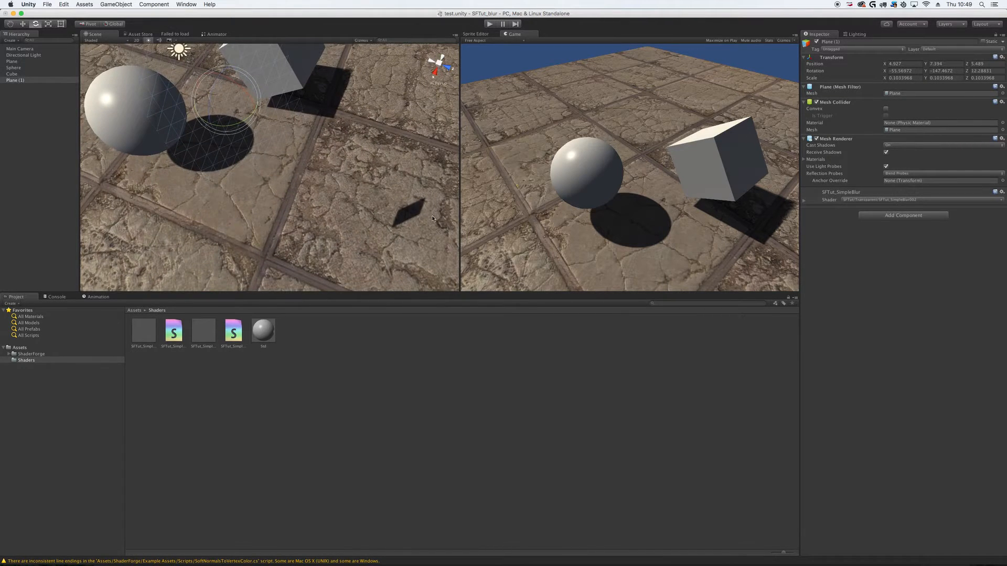
click(412, 212)
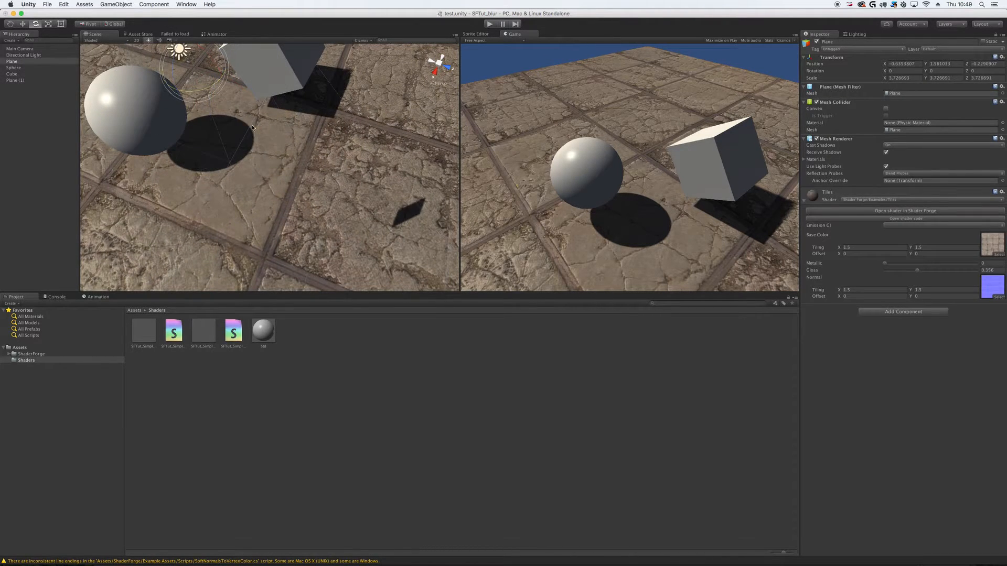
right_drag(388, 111, 263, 85)
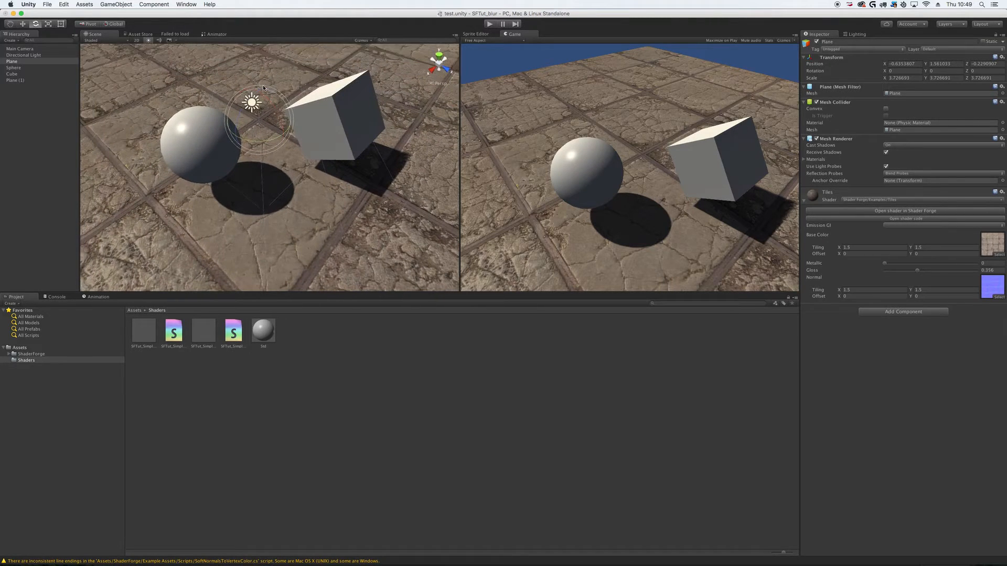
click(31, 80)
key(f)
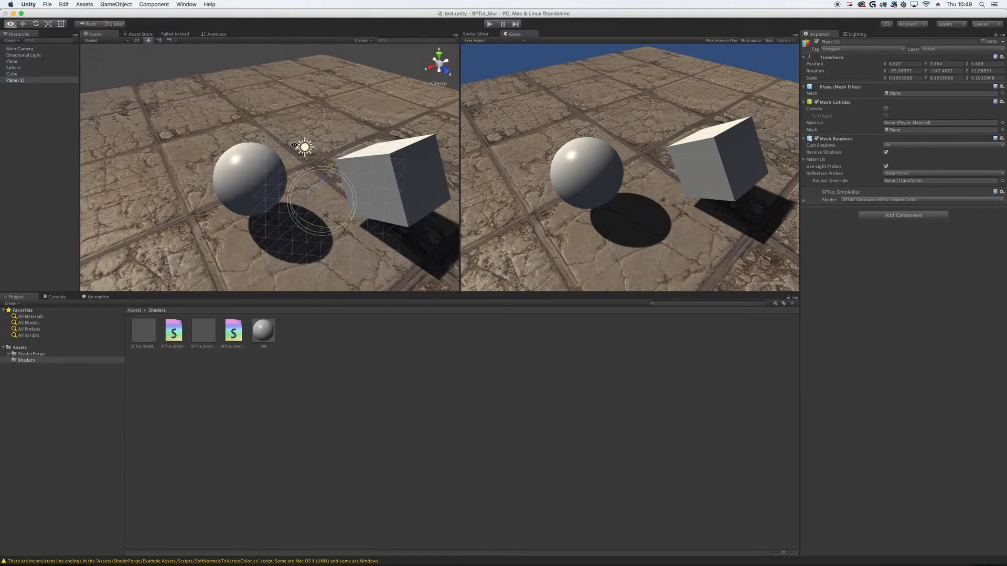
mouse_move(376, 182)
right_down()
mouse_move(368, 167)
mouse_move(393, 191)
right_up()
middle_drag(393, 191, 383, 184)
mouse_move(383, 183)
right_down()
mouse_move(348, 172)
mouse_move(392, 176)
right_up()
middle_drag(392, 175, 400, 178)
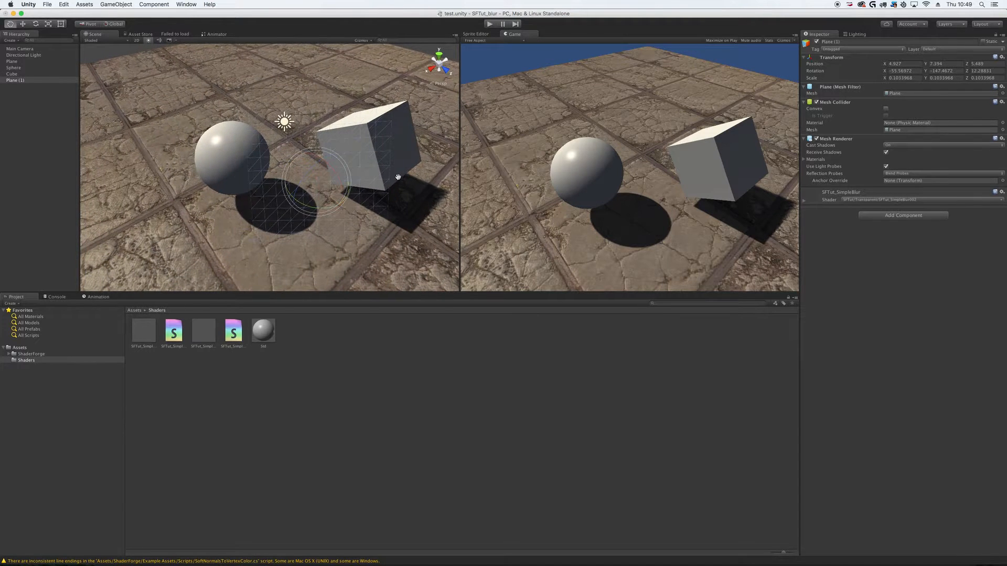
right_drag(426, 201, 430, 169)
middle_drag(428, 193, 421, 193)
middle_drag(426, 153, 417, 140)
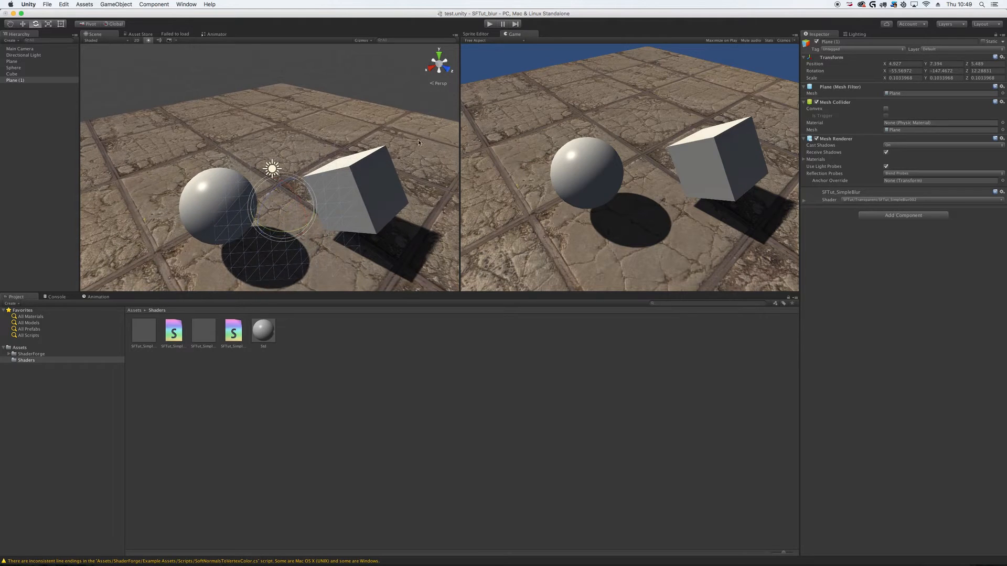
click(374, 78)
click(307, 152)
click(371, 122)
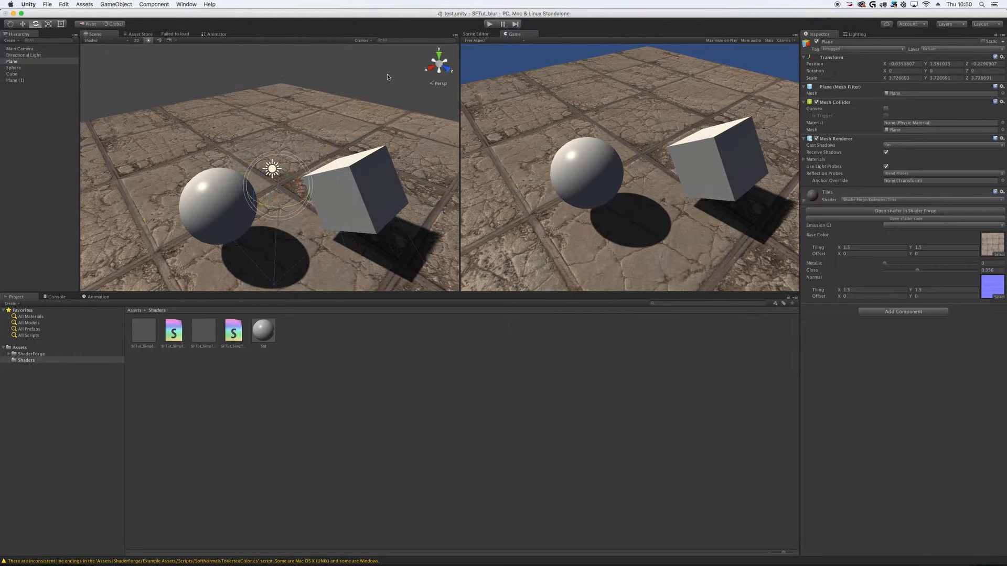
Select Plane (1) and reopen its shader graph in Shader Forge.
click(24, 81)
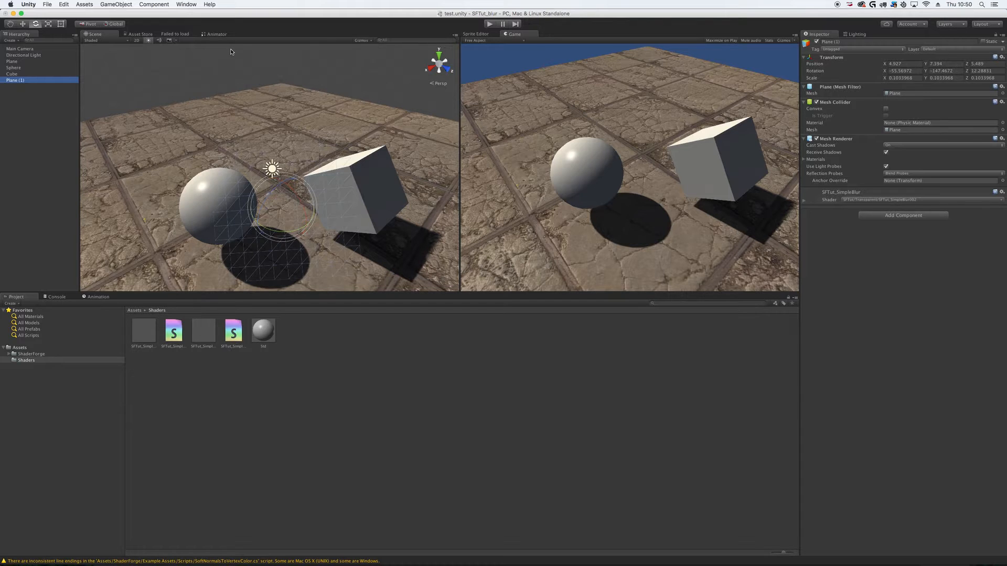
click(184, 5)
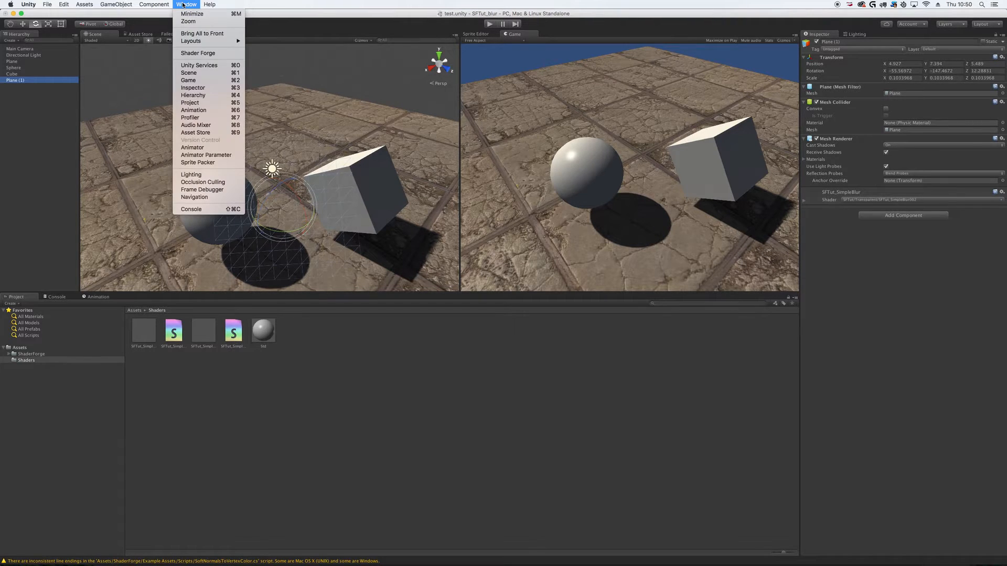
click(197, 53)
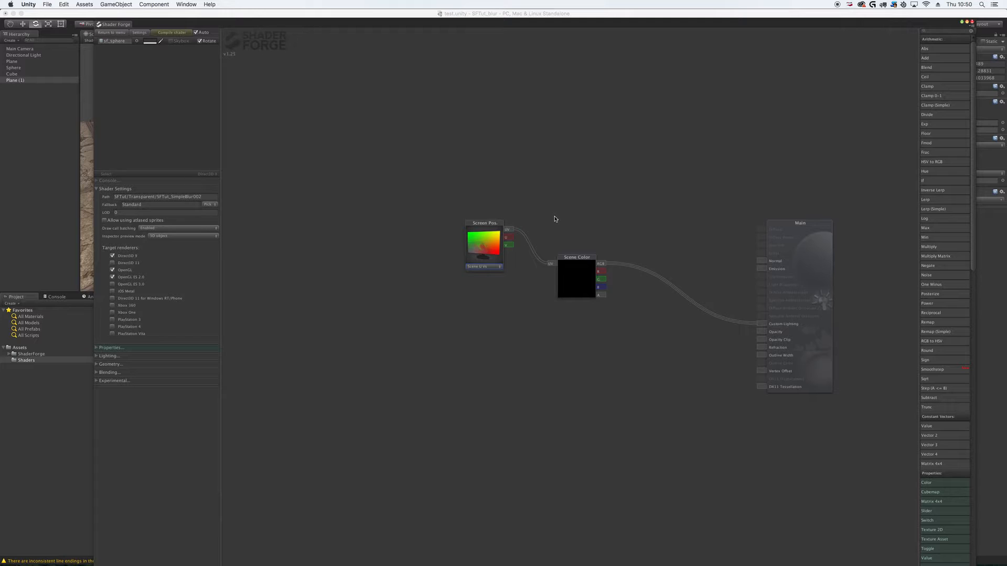
Disconnect the Screen Position node from Scene Color, move it up and away, and add a Set node beside it.
alt+right_drag(556, 213, 529, 268)
drag(486, 223, 431, 145)
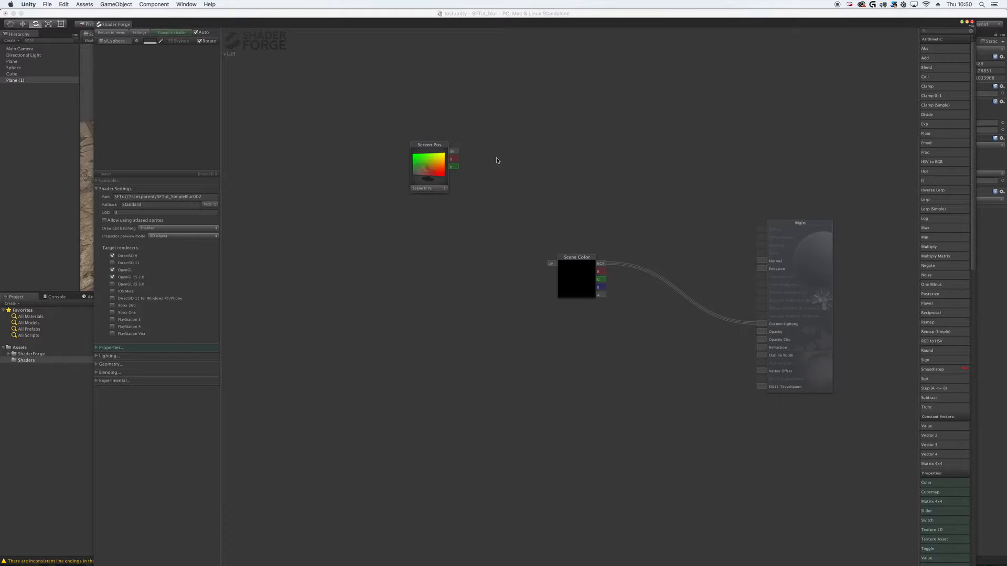
key(s)
scroll(498, 161, down, 8)
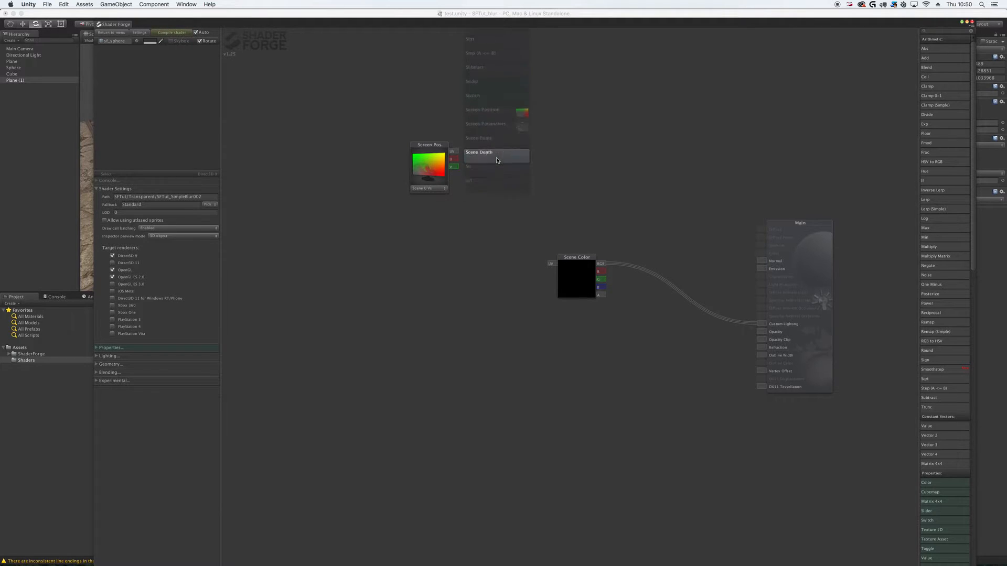
click(498, 161)
drag(506, 160, 515, 148)
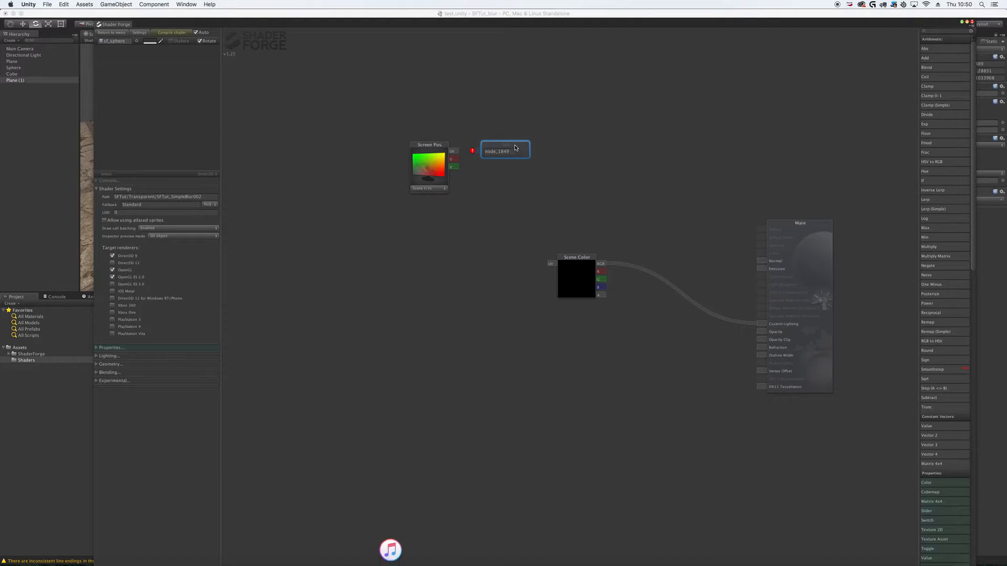
Name the Set node __screenPos and wire Screen Position's UV output into it.
click(519, 178)
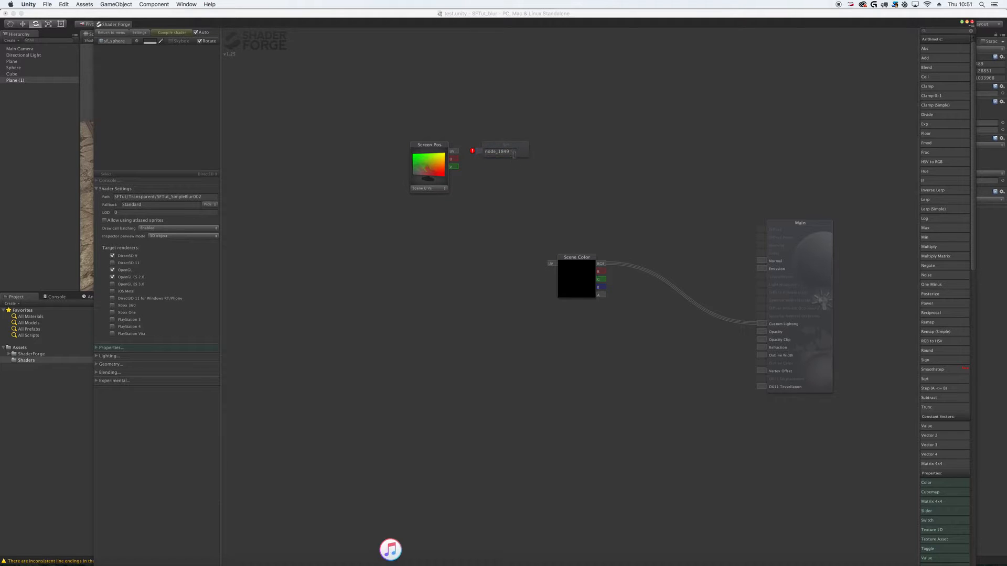
click(512, 153)
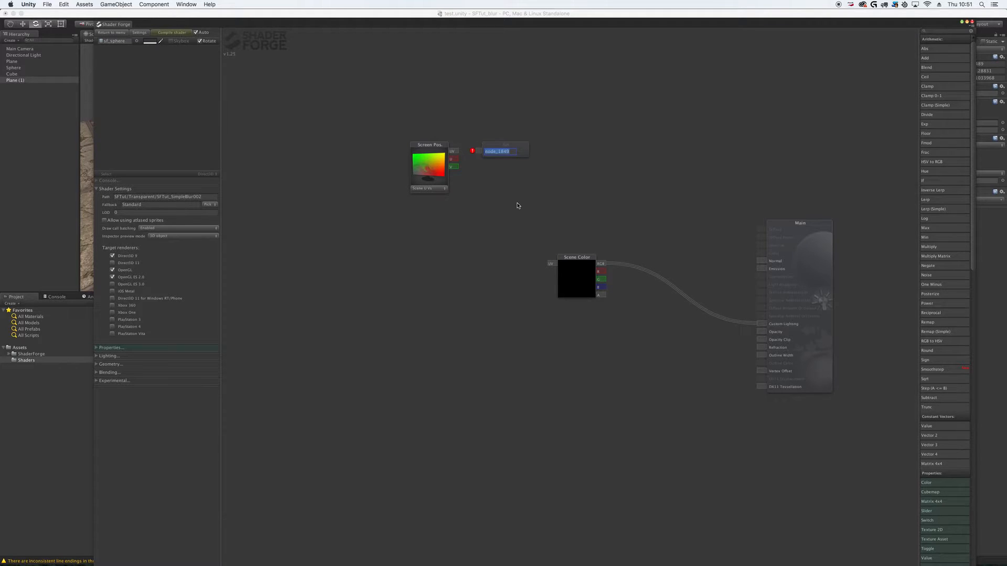
key(BackSpace)
text(ati)
key(BackSpace)
key(BackSpace)
key(BackSpace)
key(BackSpace)
key(BackSpace)
key(BackSpace)
key(BackSpace)
text(creenPos)
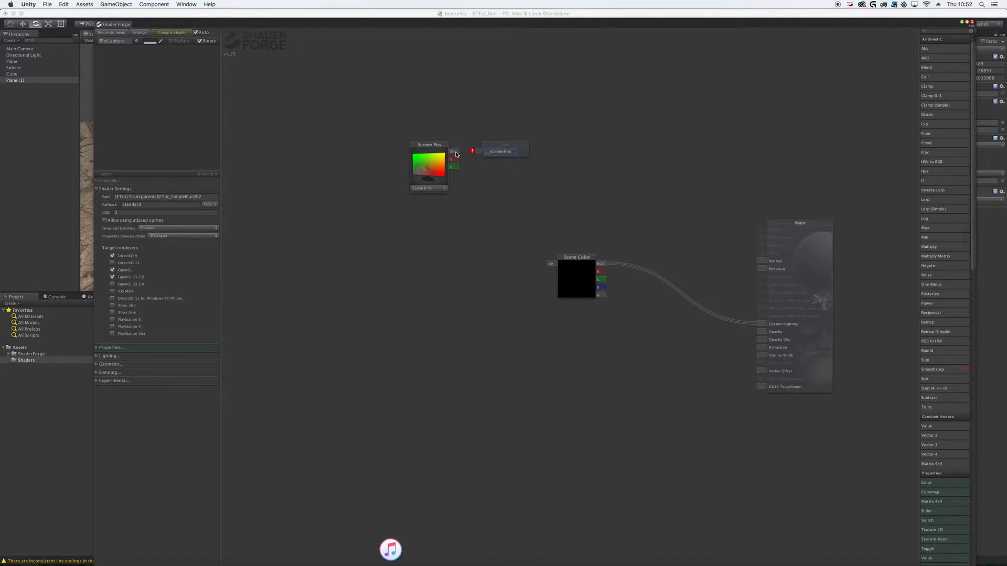
drag(455, 152, 479, 152)
click(486, 190)
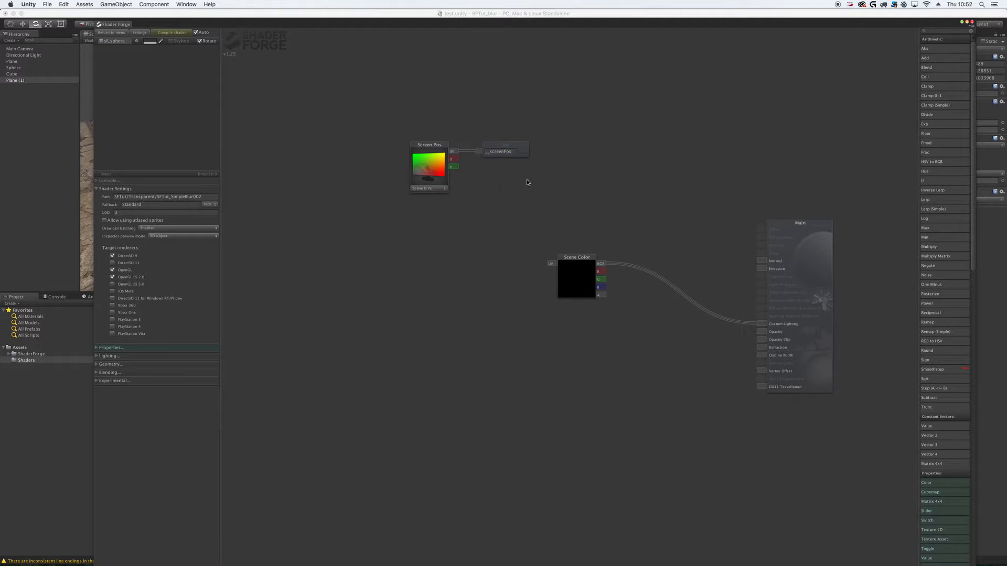
Add a Get node that reads __screenPos and wire it into Scene Color's UV input.
key(g)
click(359, 231)
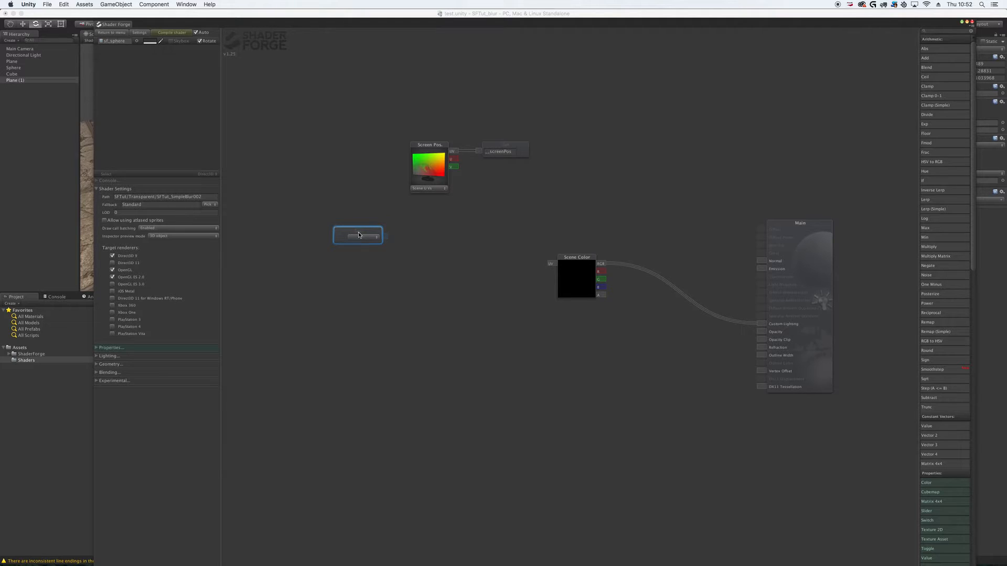
right_click(426, 229)
mouse_move(456, 320)
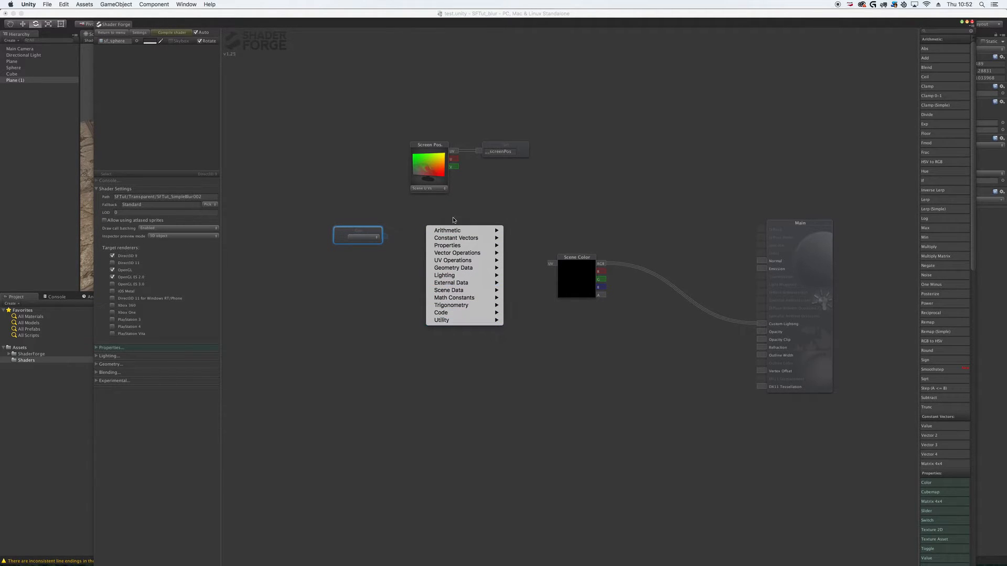
click(397, 210)
click(369, 241)
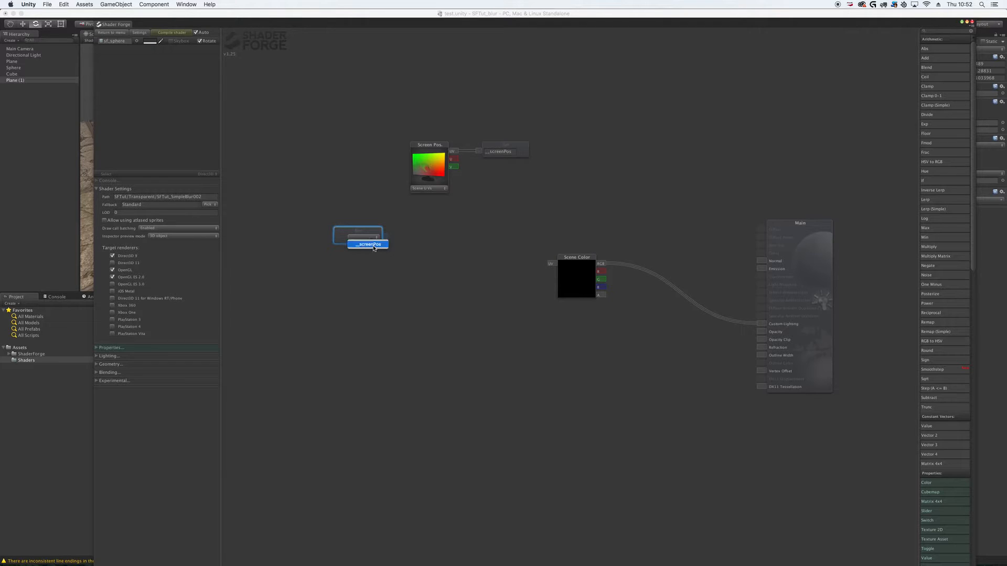
click(378, 246)
click(446, 252)
drag(369, 231, 297, 245)
middle_drag(315, 248, 417, 237)
drag(428, 239, 669, 257)
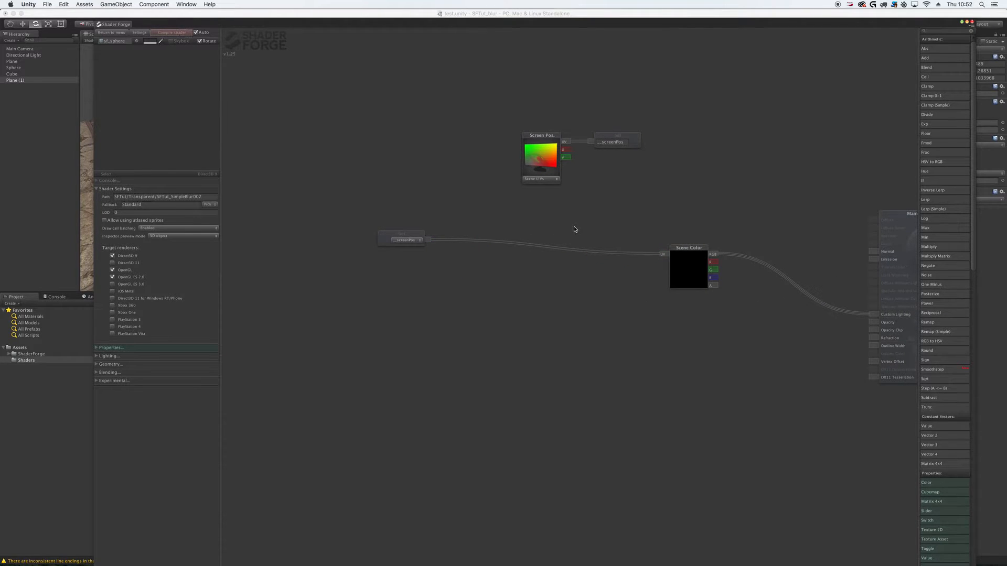
Cut the link between the __screenPos Get node and Scene Color, and add a Slider property named Offset above the Get node.
alt+right_drag(559, 220, 543, 281)
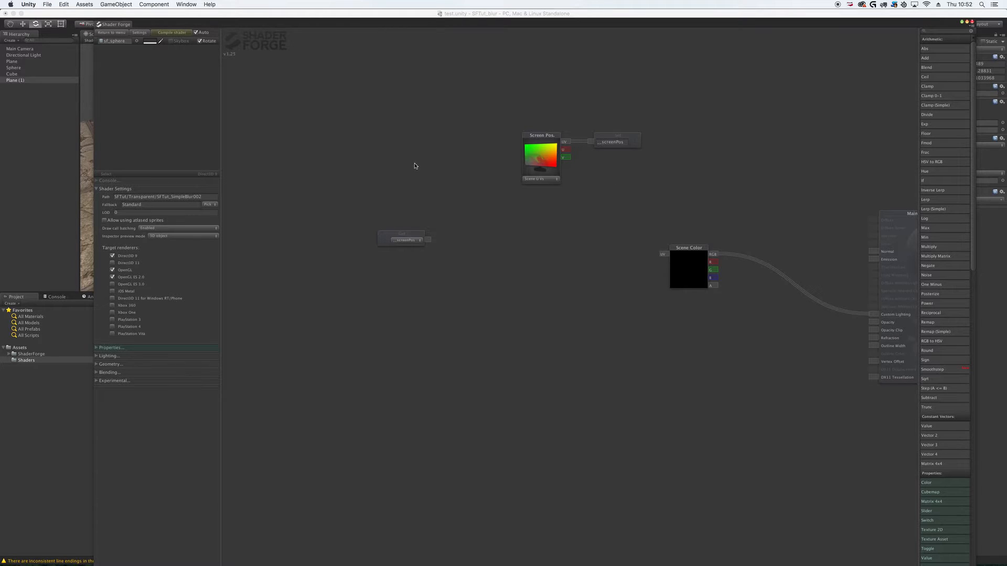
key(s)
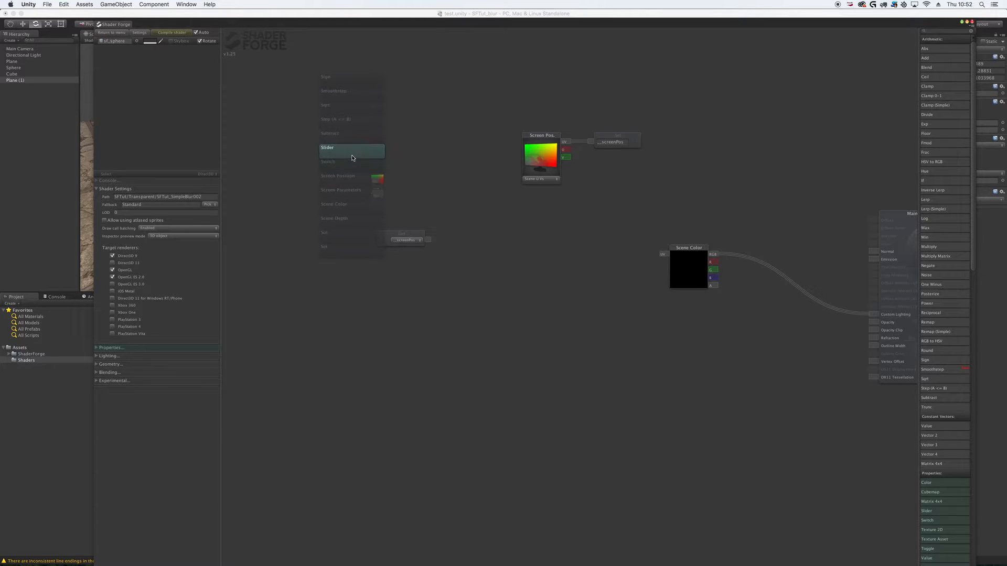
click(352, 161)
text(Offset)
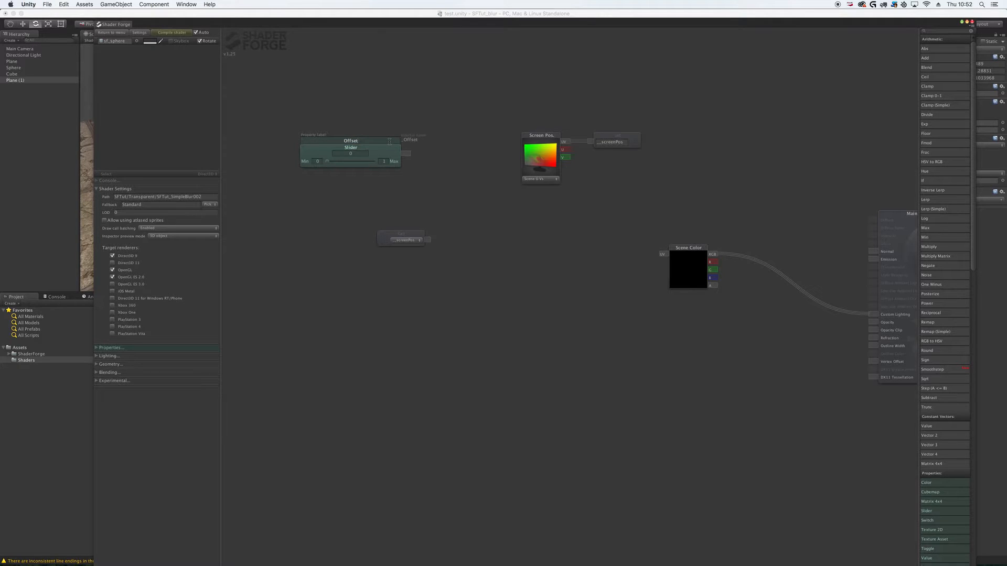
key(Tab)
click(384, 162)
click(426, 174)
drag(381, 153, 318, 147)
click(299, 149)
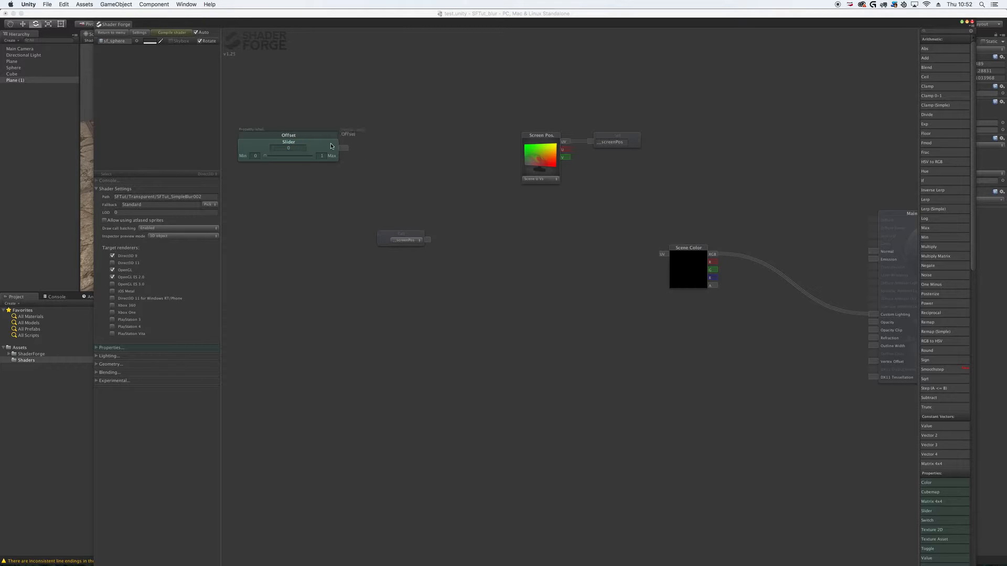
drag(331, 146, 366, 148)
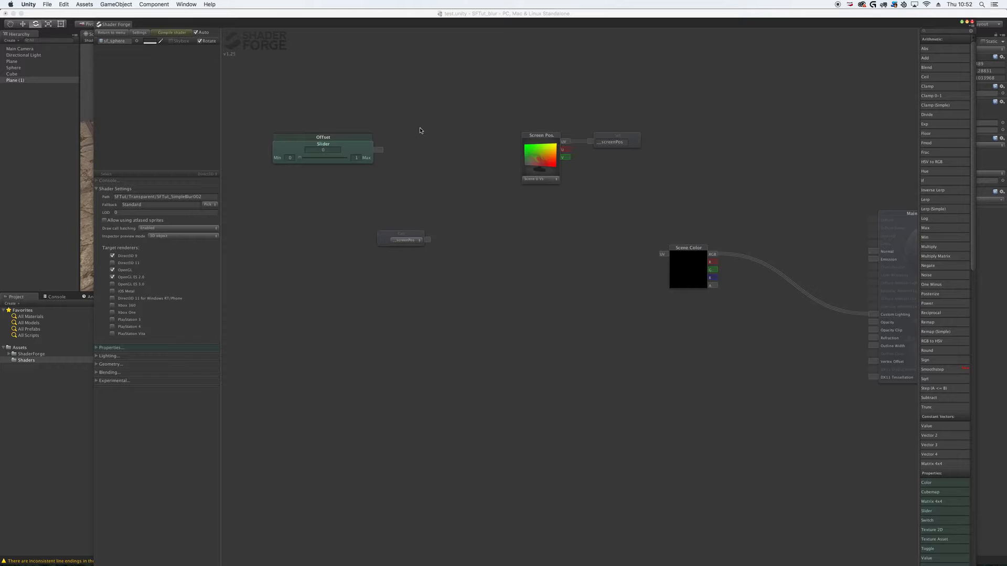
Add a Set node named __offset and wire the Offset slider's output into it.
key(s)
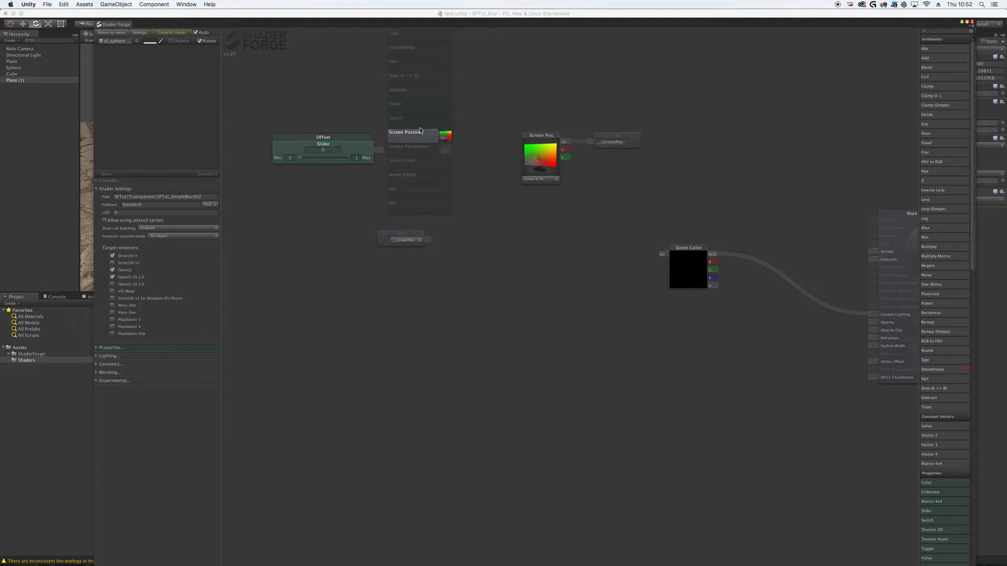
click(420, 130)
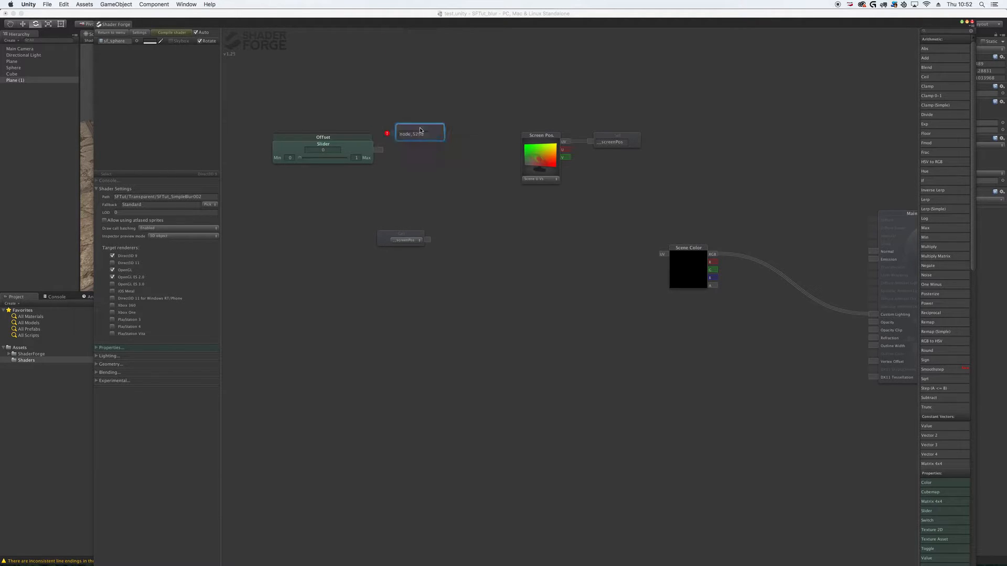
text(__offset)
drag(379, 150, 425, 149)
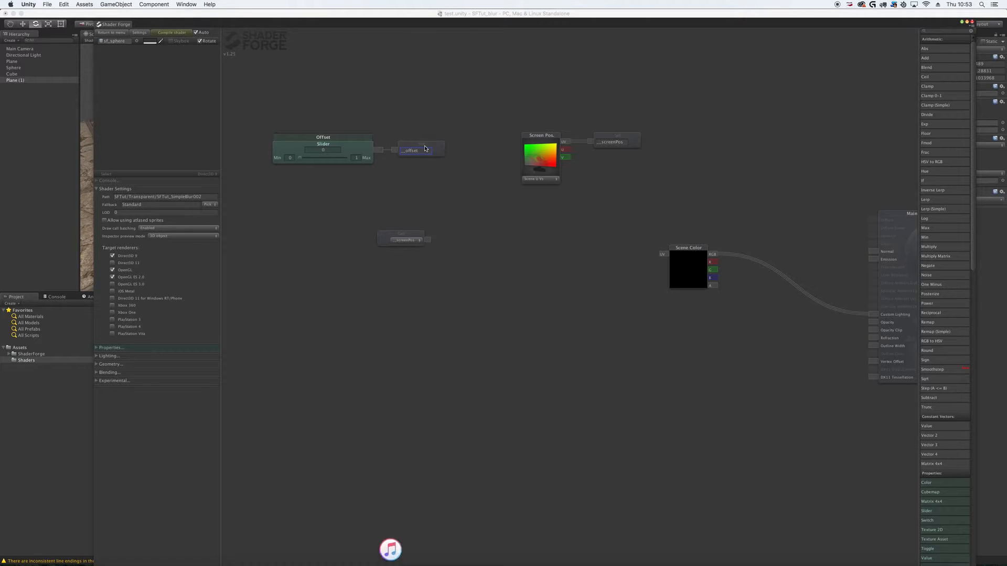
Add a second Get node that reads __offset and place it directly below the __screenPos Get node.
drag(412, 235, 383, 235)
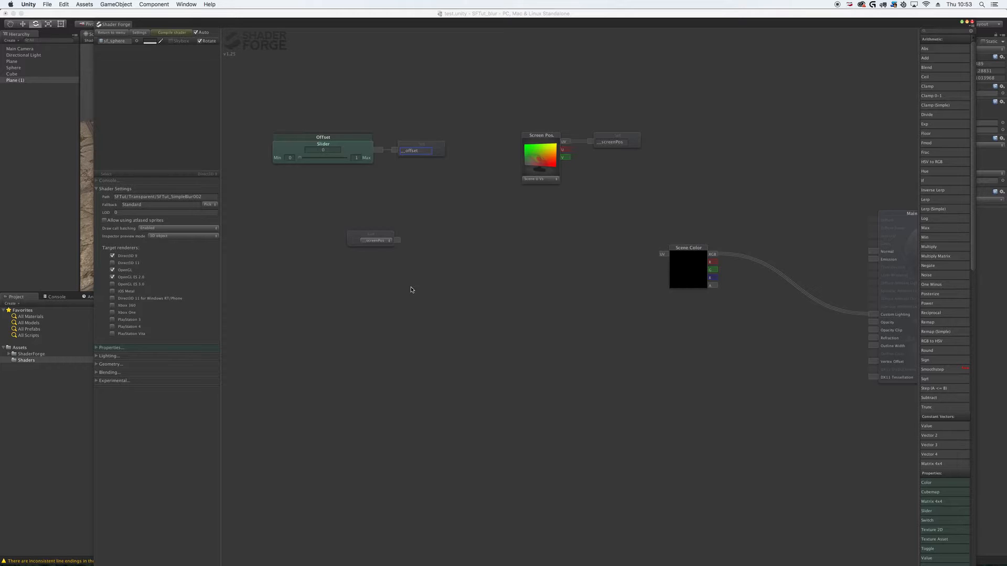
click(375, 281)
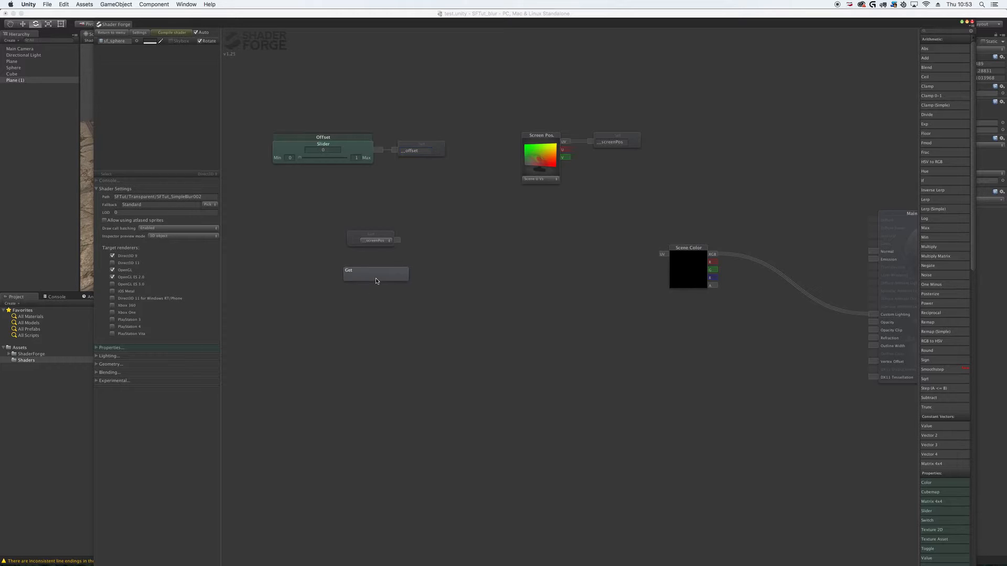
click(381, 283)
click(388, 291)
drag(385, 279, 381, 266)
Sum the __screenPos and __offset Get nodes with an Add node and wire the result into Scene Color's UV input.
click(450, 266)
right_click(446, 263)
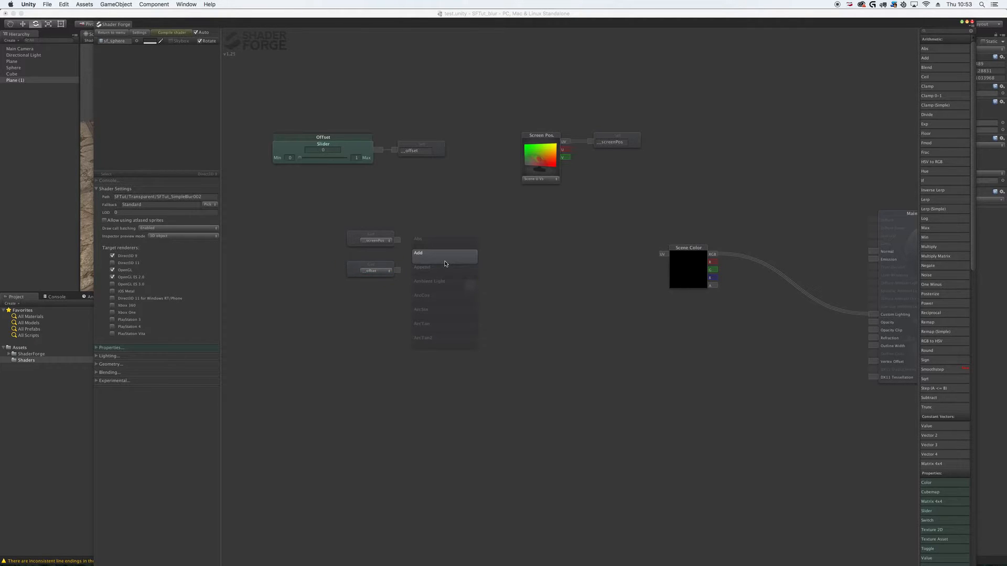
click(445, 263)
drag(398, 240, 418, 257)
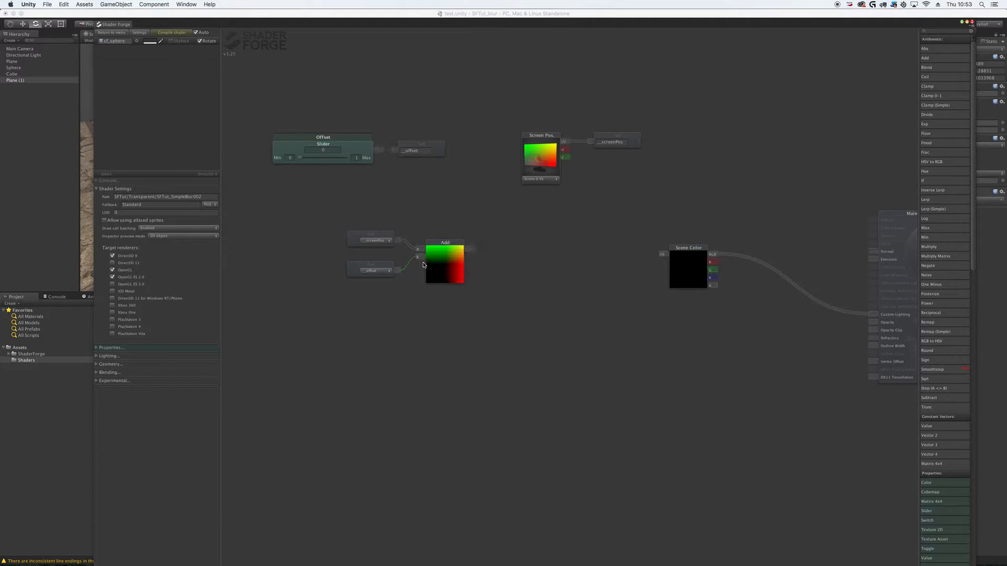
mouse_move(300, 158)
mouse_down()
mouse_move(344, 164)
mouse_move(290, 167)
mouse_move(345, 166)
mouse_move(290, 166)
mouse_up()
drag(471, 248, 662, 254)
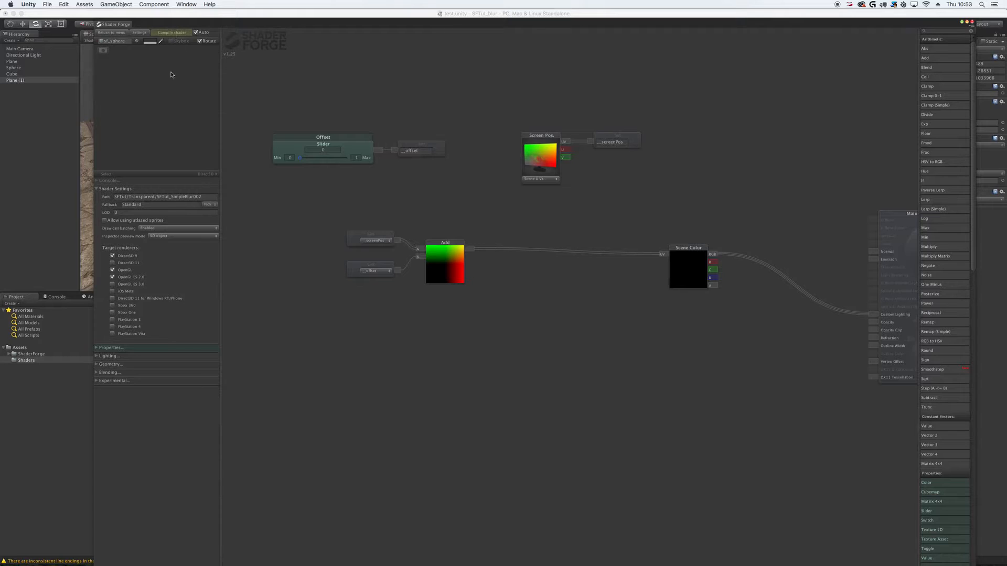
Raise the Offset of Plane (1)'s material to about 0.49 and examine the shifted image in a widened Scene view.
click(87, 172)
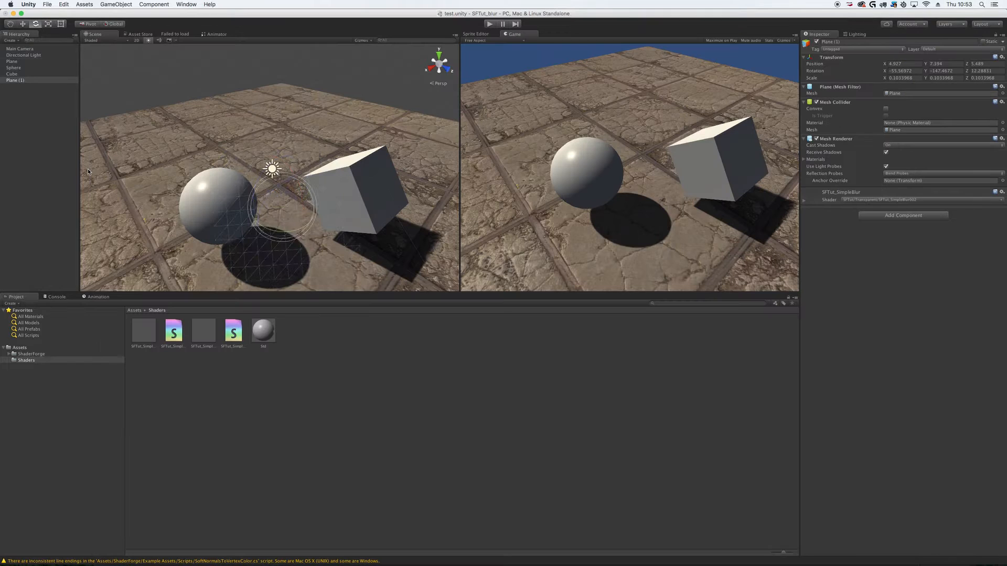
click(16, 80)
click(805, 202)
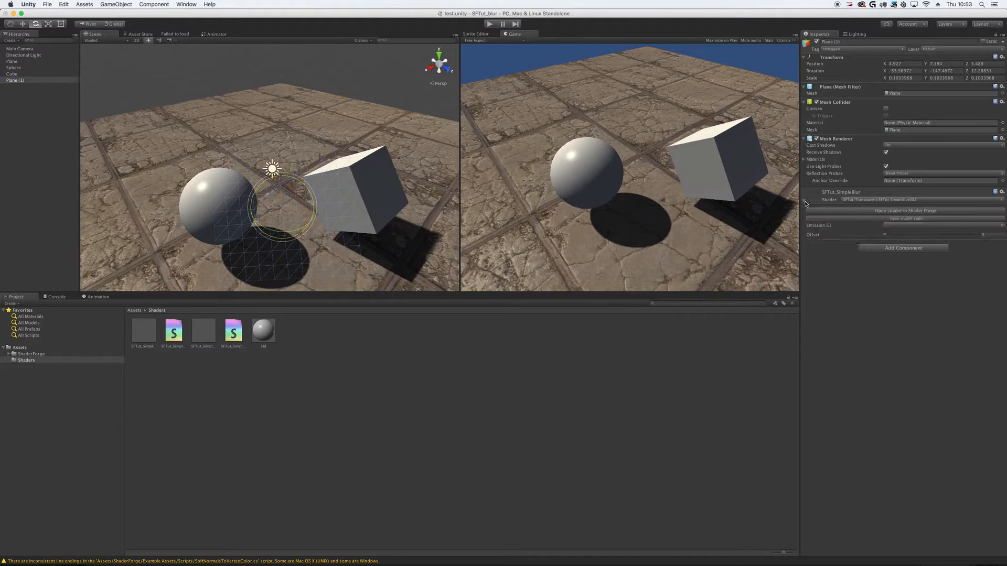
drag(885, 239, 931, 240)
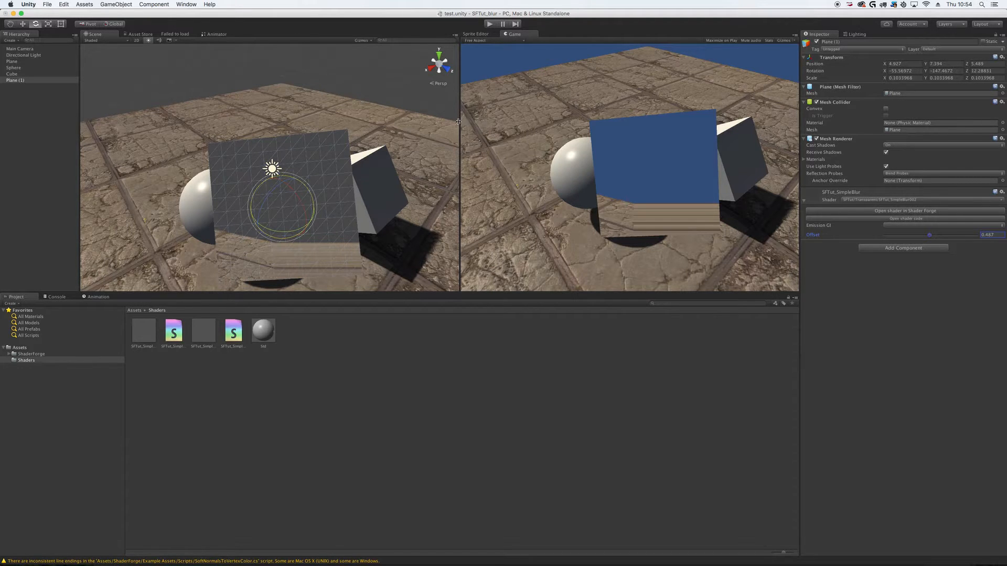
drag(459, 122, 500, 162)
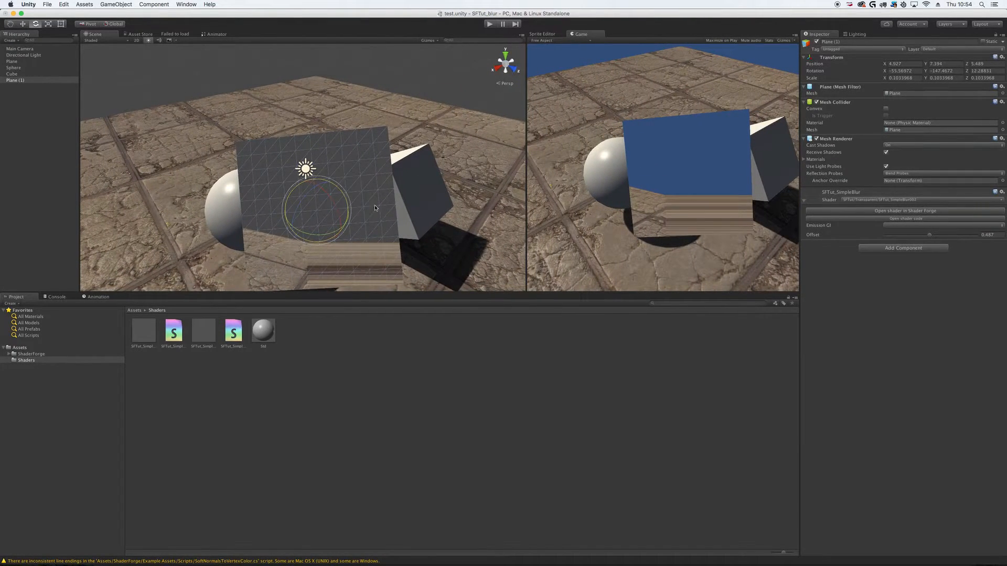
scroll(363, 206, down, 3)
alt+drag(396, 204, 420, 211)
Set the Offset of Plane (1)'s material to 0 and return to the Shader Forge window.
drag(931, 235, 871, 236)
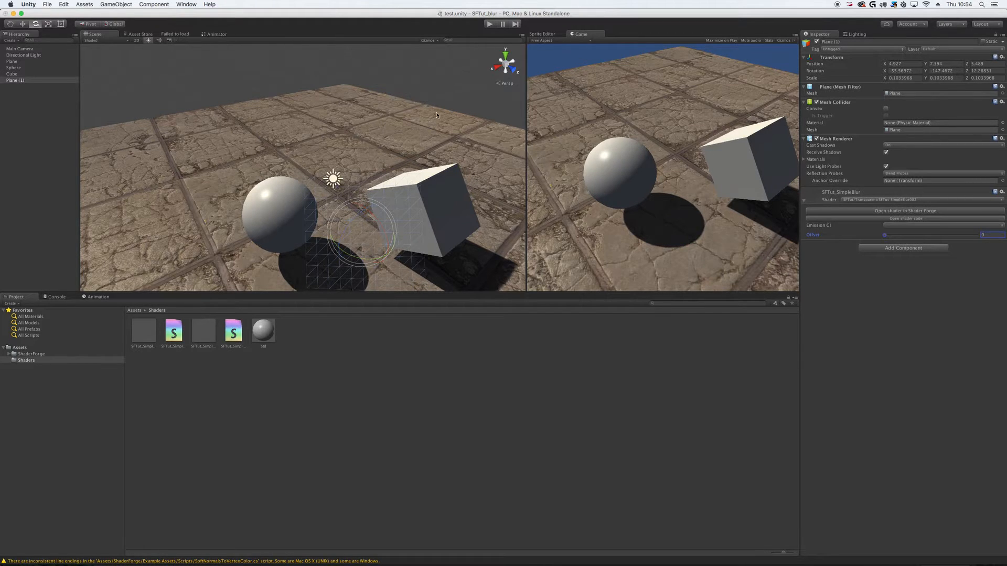
click(196, 4)
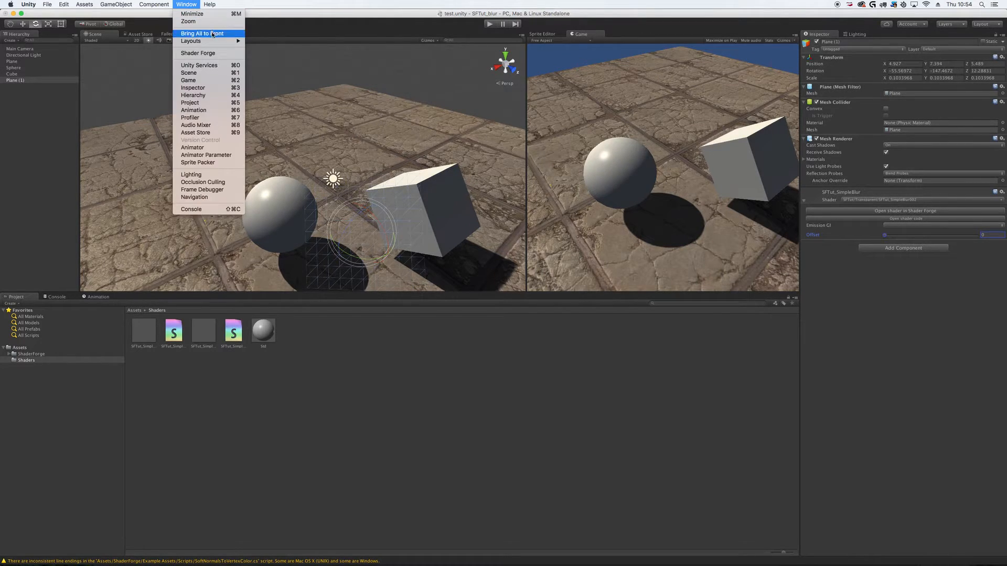
click(209, 52)
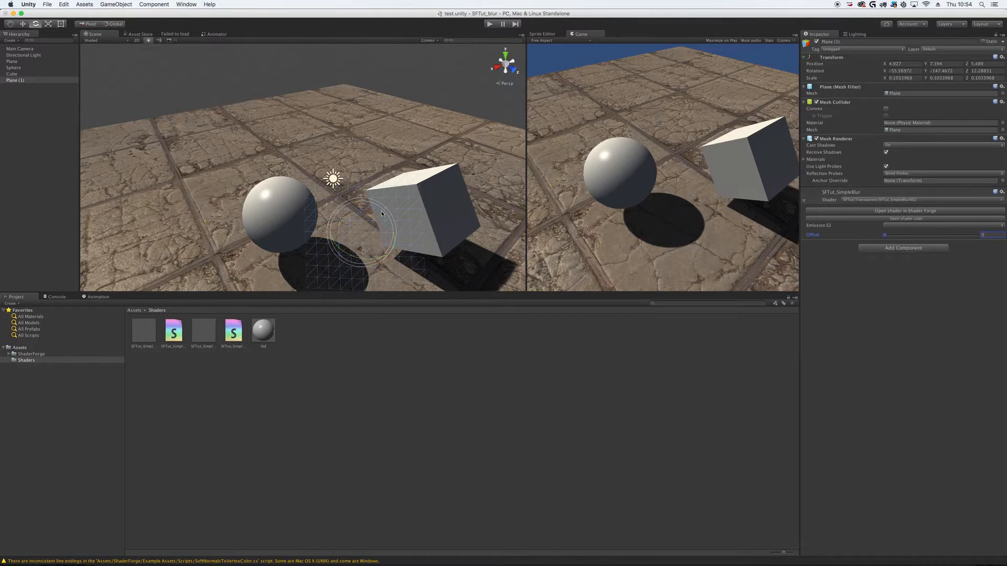
mouse_move(885, 236)
mouse_down()
mouse_move(915, 236)
mouse_move(878, 237)
mouse_up()
click(186, 4)
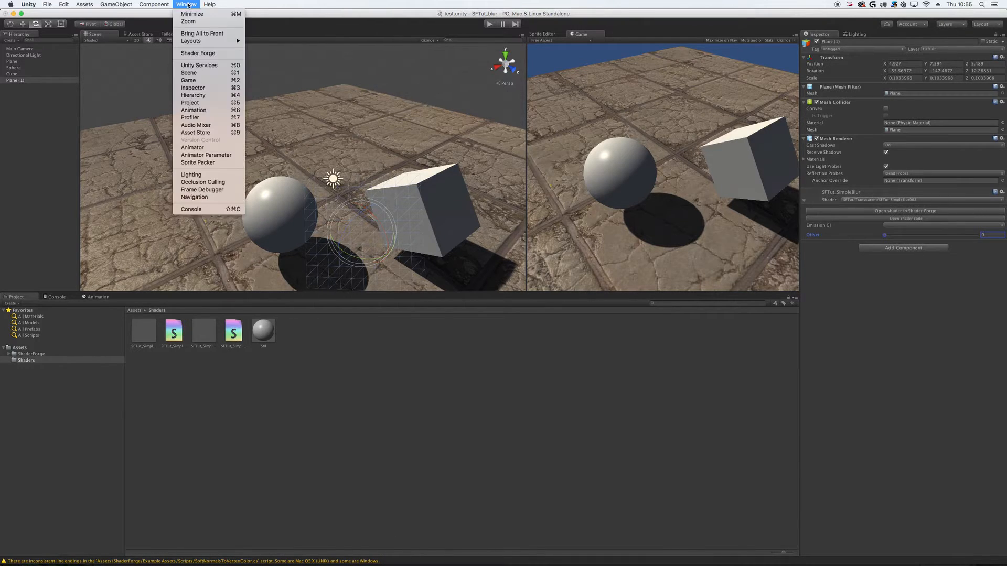
click(201, 54)
Add a Set node named __screenPosU below the __screenPos Set node and feed it from Screen Pos's U output.
drag(406, 331, 490, 322)
drag(625, 131, 600, 130)
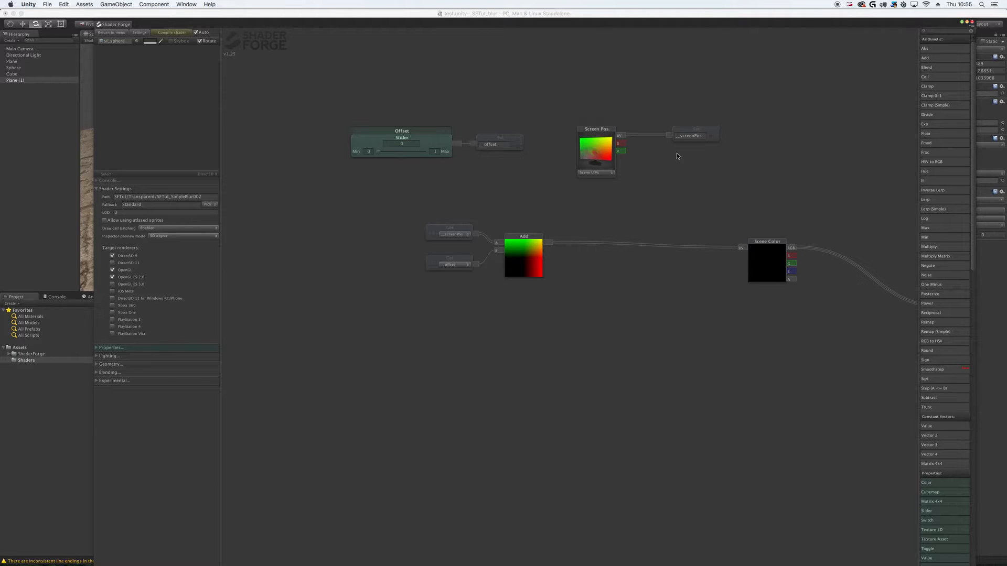
key(s)
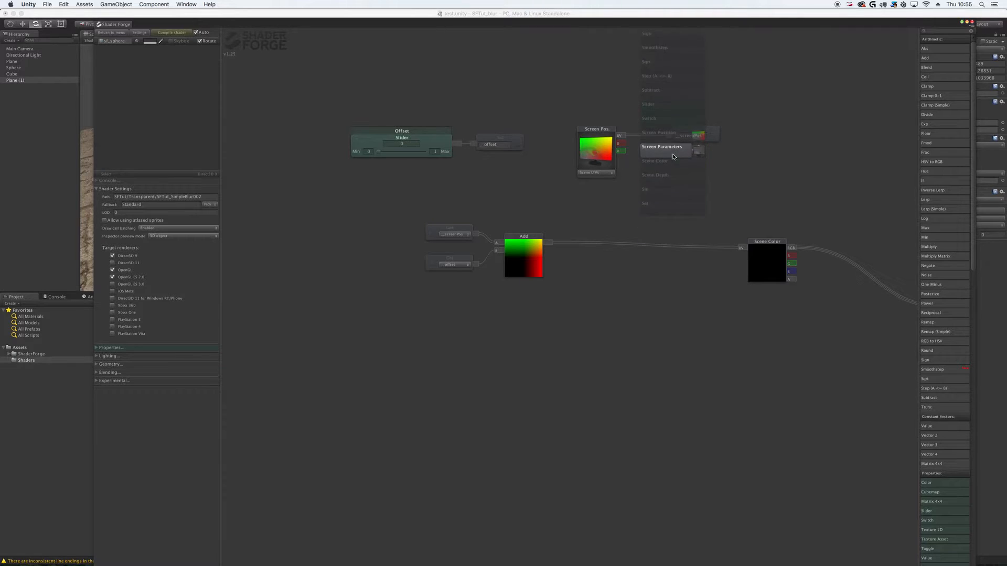
click(674, 157)
double_click(681, 161)
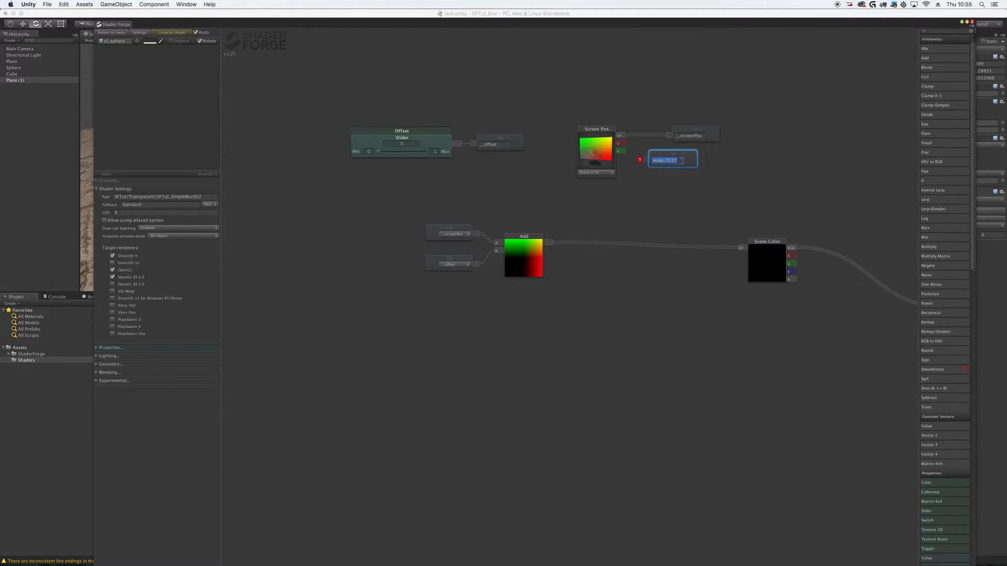
text(__screenPosU)
drag(690, 163, 712, 157)
drag(621, 144, 670, 154)
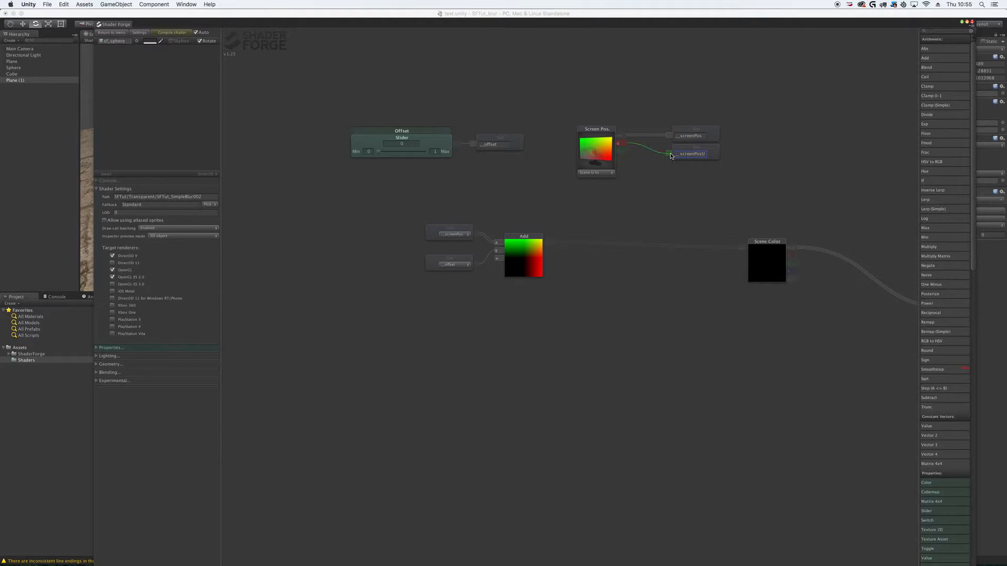
Add a Set node named __screenPosV below __screenPosU and feed it from Screen Pos's V output.
key(s)
click(688, 187)
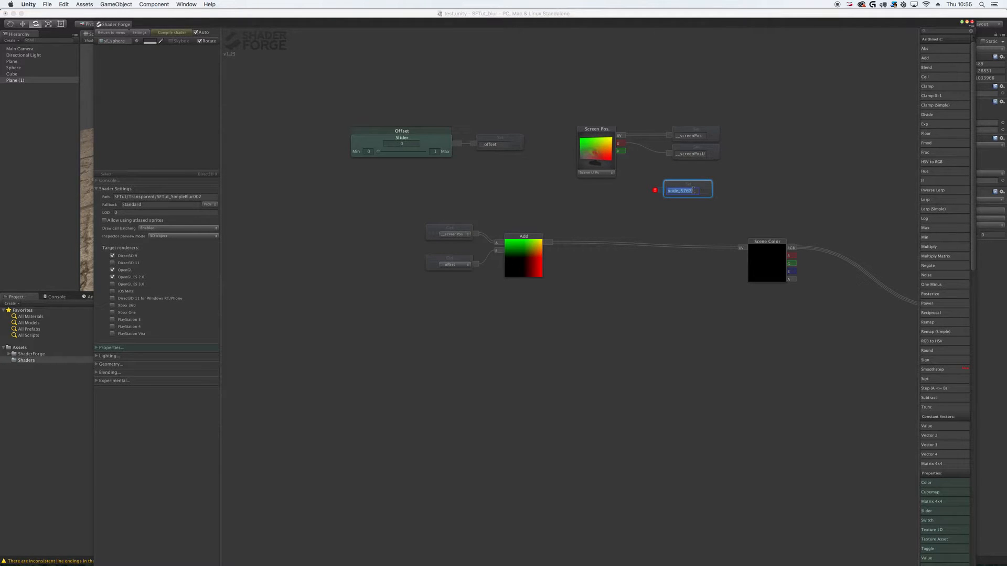
text(__screenPosV)
drag(709, 191, 714, 171)
click(709, 191)
drag(620, 151, 668, 172)
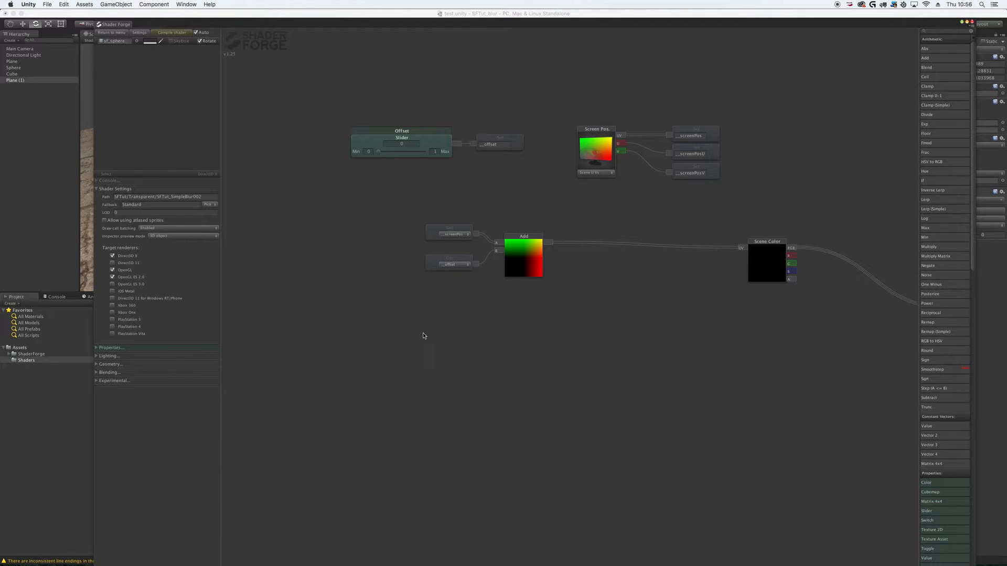
Move the __offset Get node up close beneath the __screenPos Get node and tidy their placement.
drag(450, 262, 450, 248)
drag(468, 235, 469, 233)
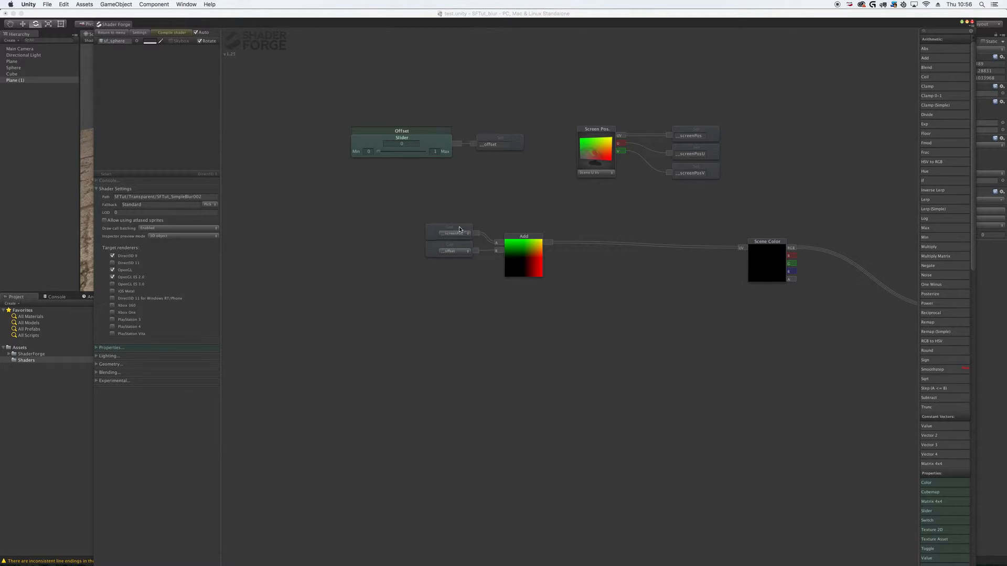
key(w)
click(389, 209)
click(381, 206)
key(Delete)
Duplicate the two Get nodes with their Add node and place the copies below the originals.
drag(376, 202, 539, 346)
key(ctrl+d)
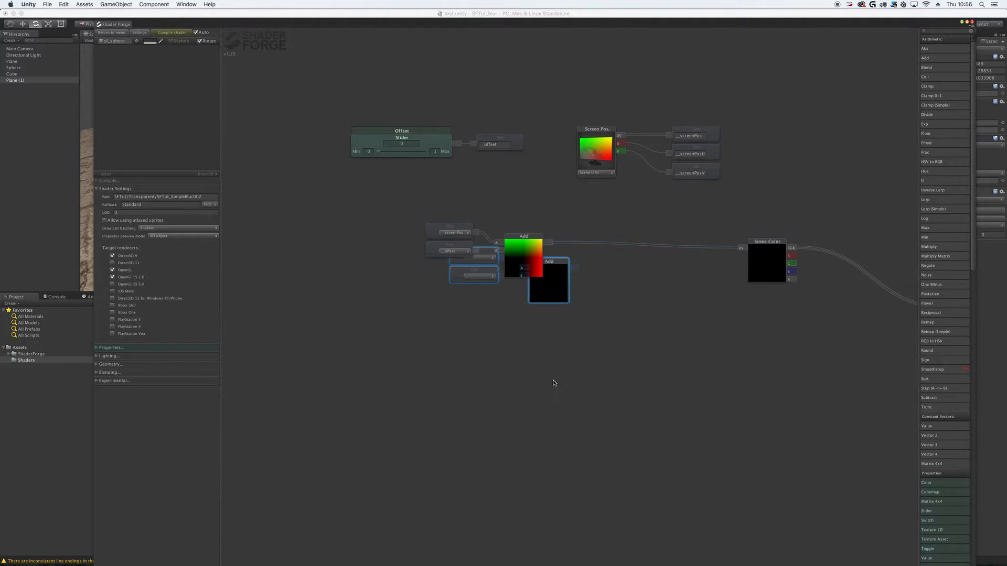
drag(560, 262, 533, 300)
click(478, 343)
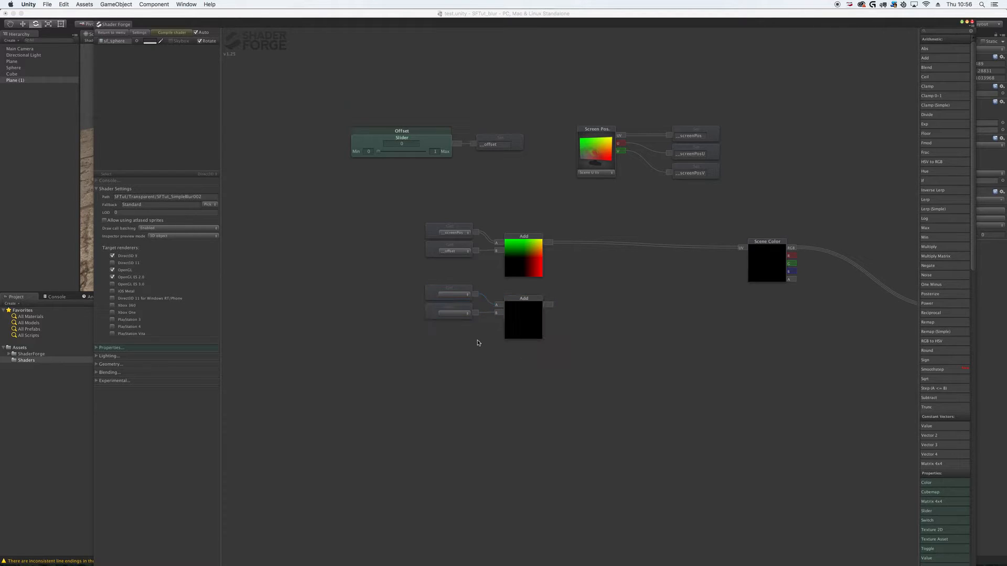
Set the duplicated Get nodes to read __screenPosU and __offset.
click(465, 296)
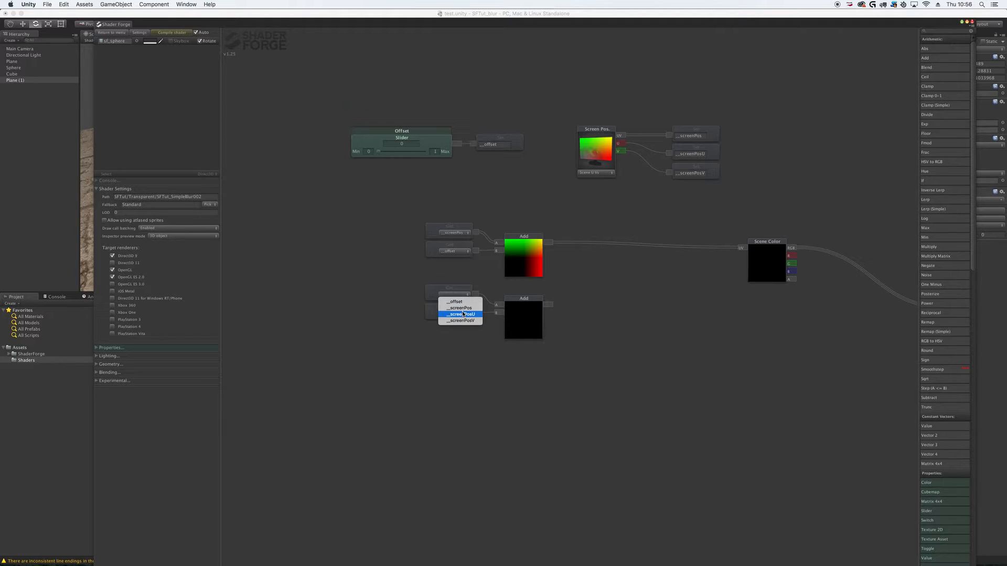
click(463, 314)
click(457, 313)
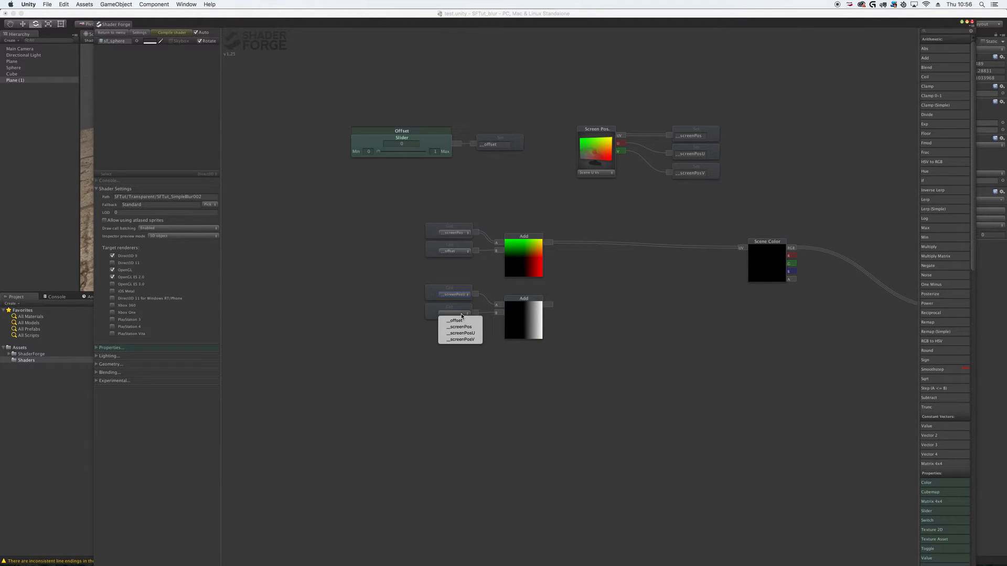
click(462, 321)
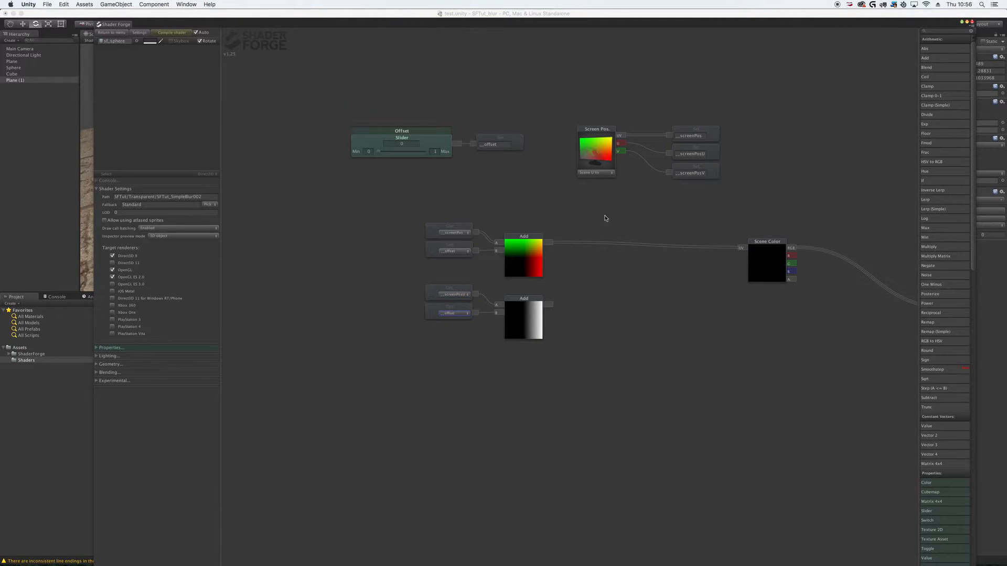
Move the duplicated Get and Add group farther down, leaving a gap beneath the original group.
mouse_move(380, 152)
mouse_down()
mouse_move(408, 154)
mouse_move(386, 158)
mouse_move(420, 168)
mouse_move(368, 168)
mouse_up()
alt+drag(415, 278, 593, 402)
drag(527, 300, 527, 327)
click(583, 341)
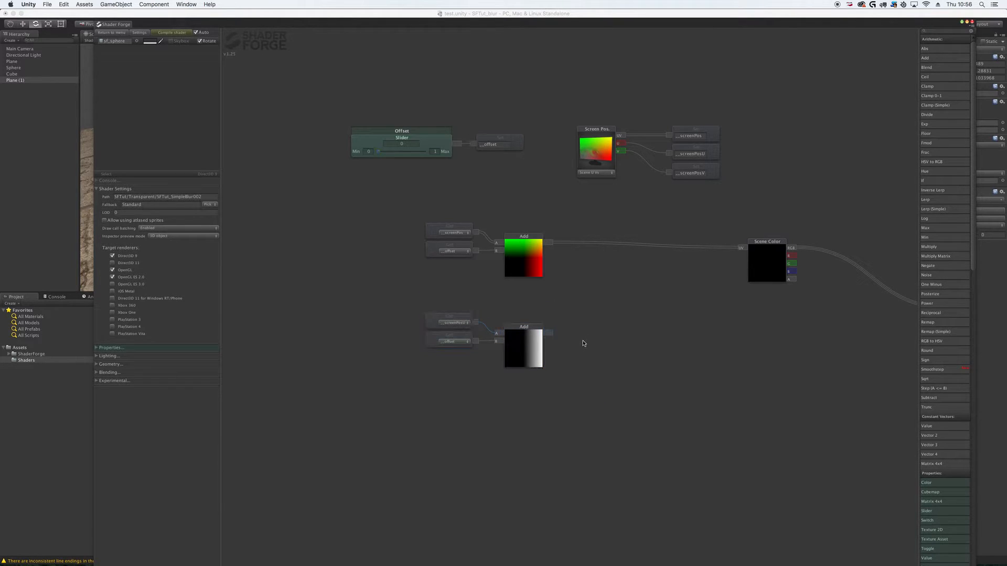
Create an Append node and place it just right of the lower Add node.
right_click(583, 344)
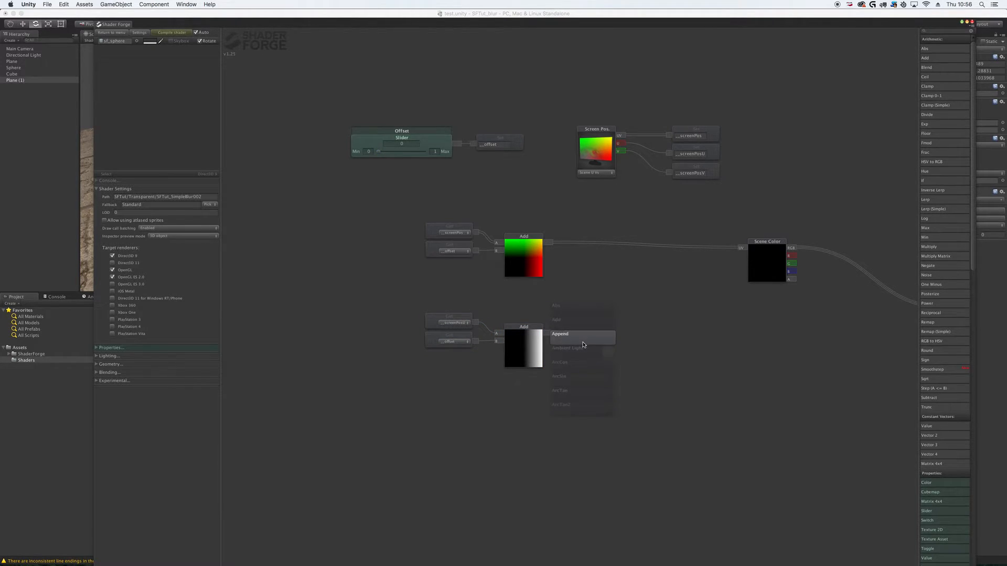
click(560, 347)
drag(601, 321, 600, 320)
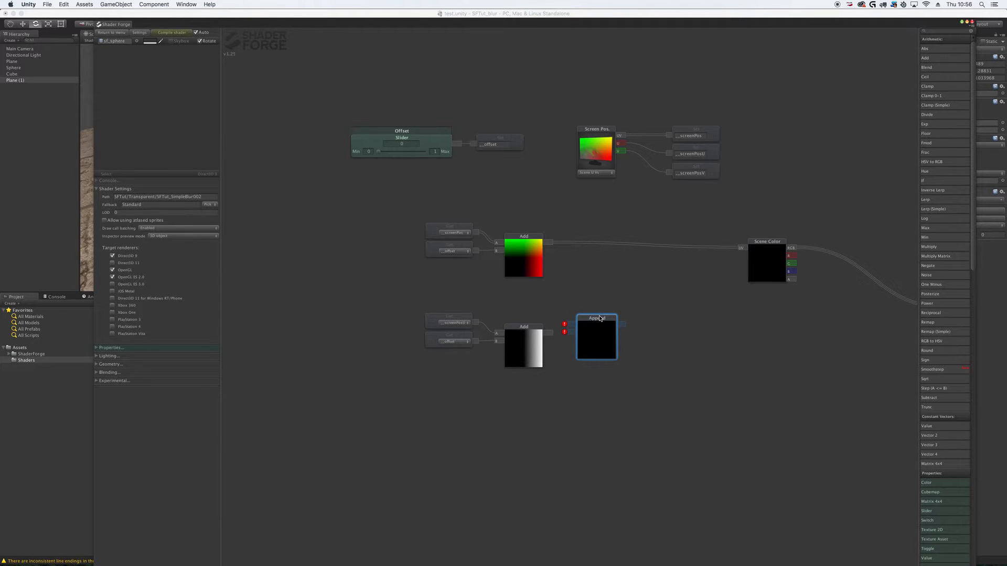
click(534, 292)
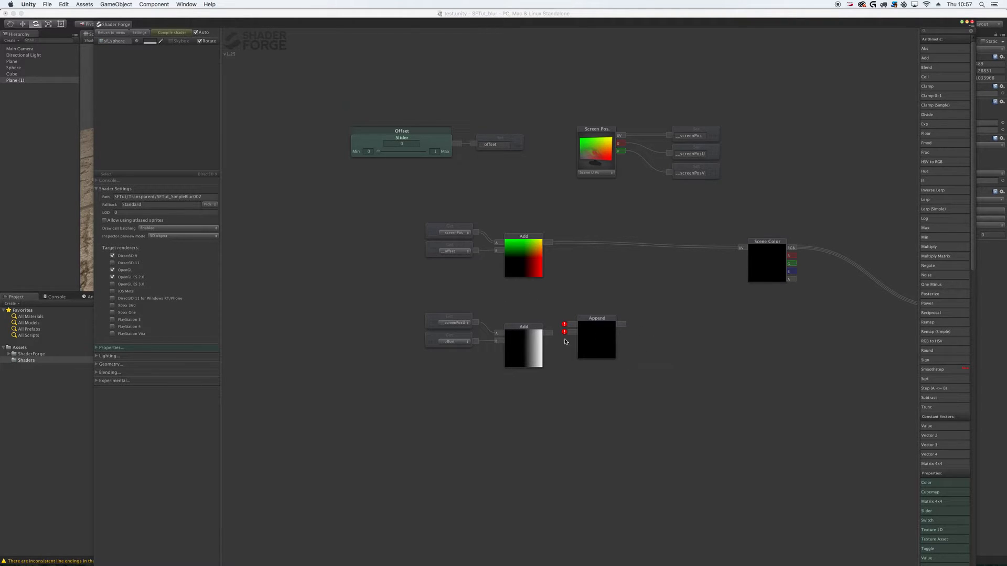
Add a Get node reading __screenPosV above the lower Add, and wire the Add and this Get into Append's first and second inputs.
click(504, 304)
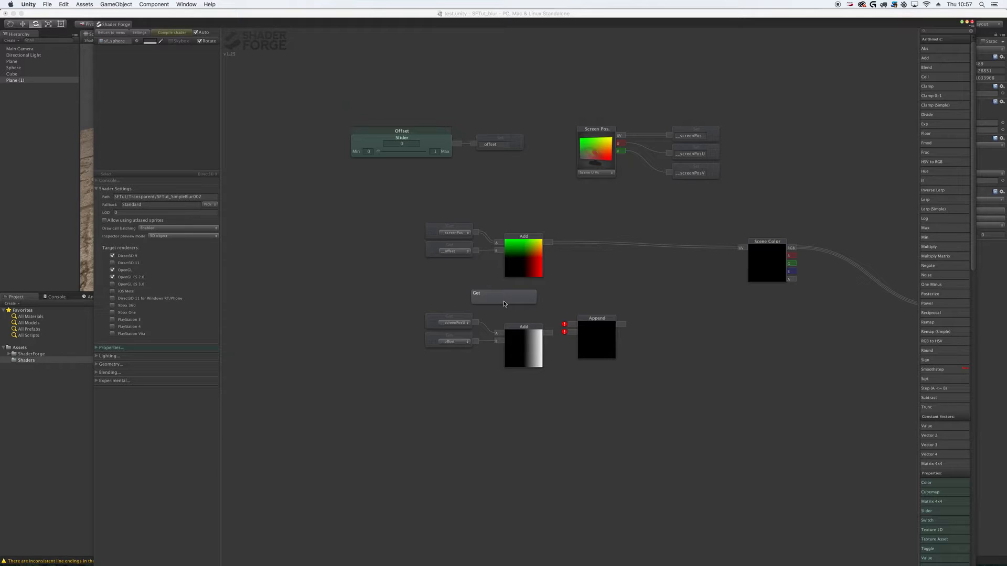
click(513, 308)
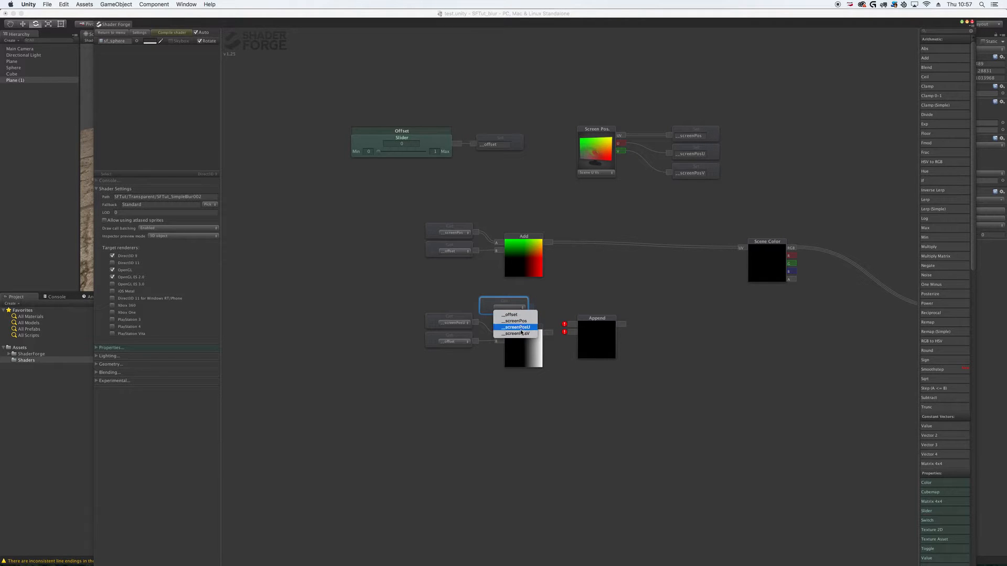
click(505, 330)
drag(505, 306, 522, 303)
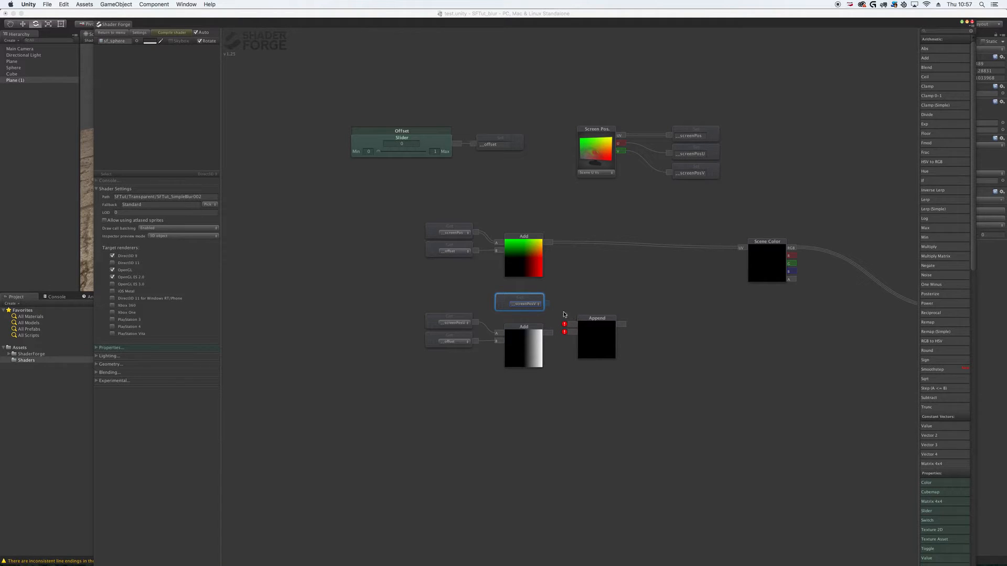
drag(548, 333, 569, 333)
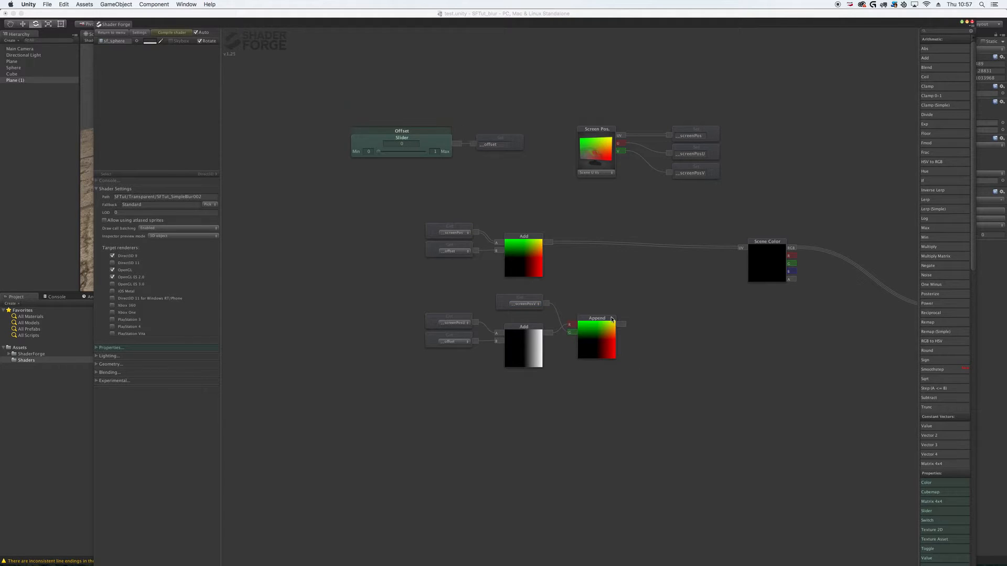
Wire the Append node into Scene Color's UV input, compile the shader and return to the Unity scene.
mouse_move(379, 154)
mouse_down()
mouse_move(425, 157)
mouse_move(367, 155)
mouse_move(441, 164)
mouse_move(366, 167)
mouse_move(435, 172)
mouse_move(372, 173)
mouse_move(443, 163)
mouse_move(363, 157)
mouse_move(460, 160)
mouse_move(367, 159)
mouse_up()
drag(624, 326, 741, 248)
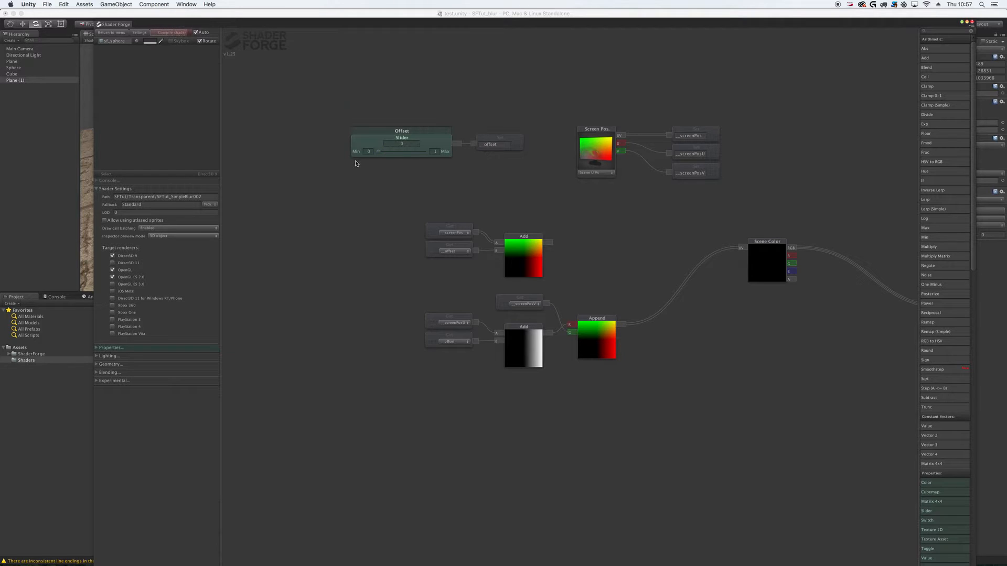
click(179, 36)
click(84, 123)
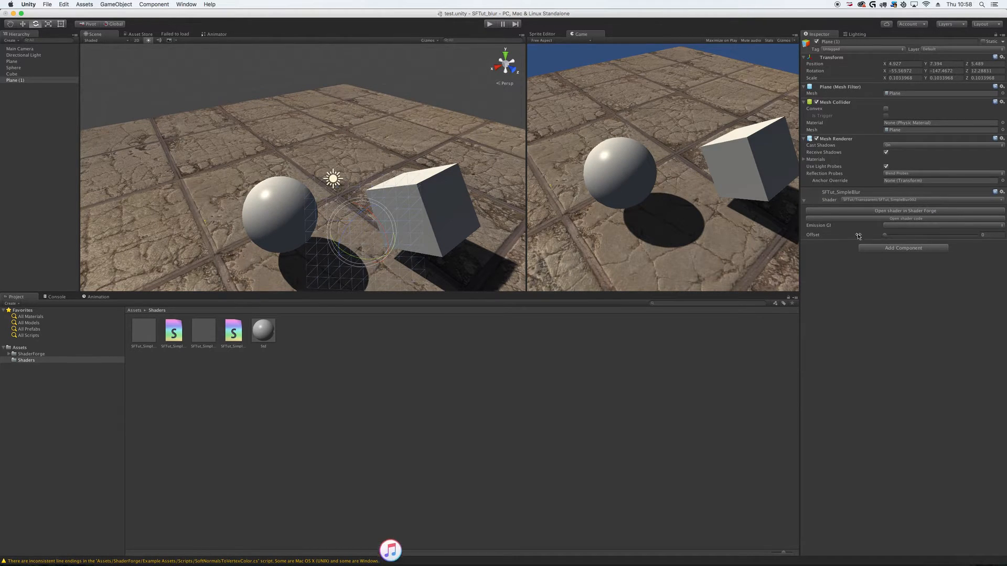
Test the Offset slider on Plane (1)'s material, set it back to 0 and return to the Shader Forge window.
click(888, 236)
mouse_move(890, 240)
mouse_down()
mouse_move(930, 239)
mouse_move(882, 241)
mouse_up()
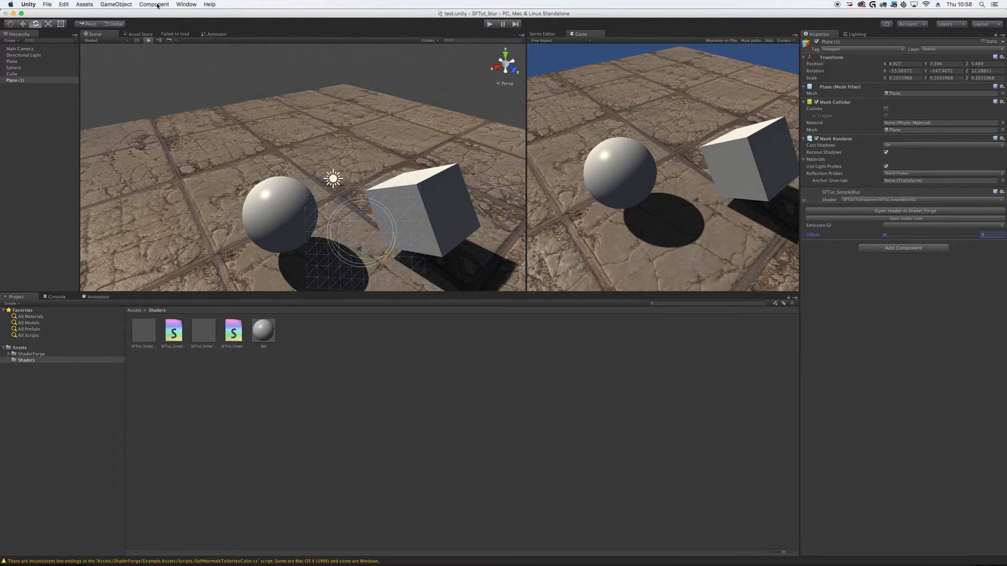
click(179, 6)
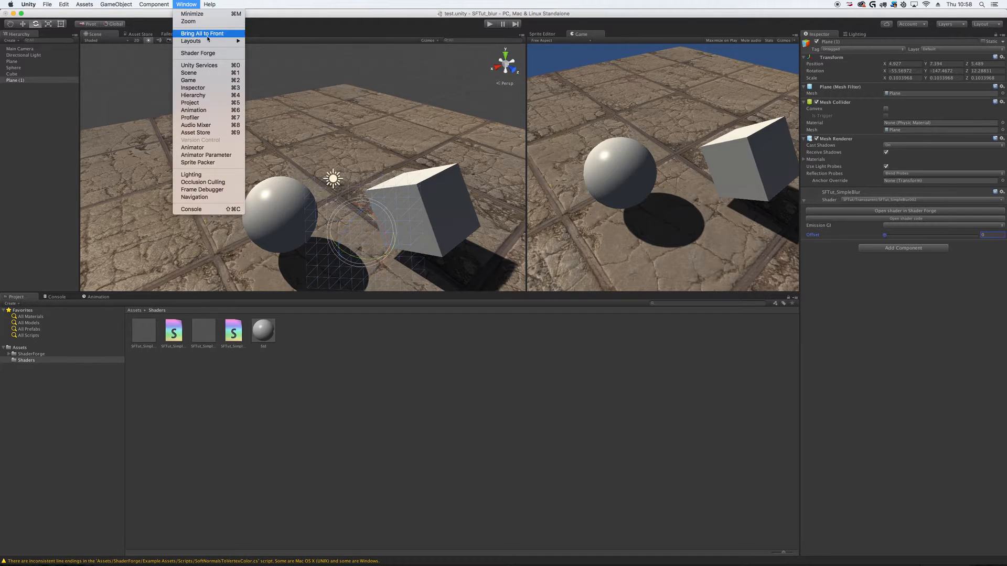
click(192, 54)
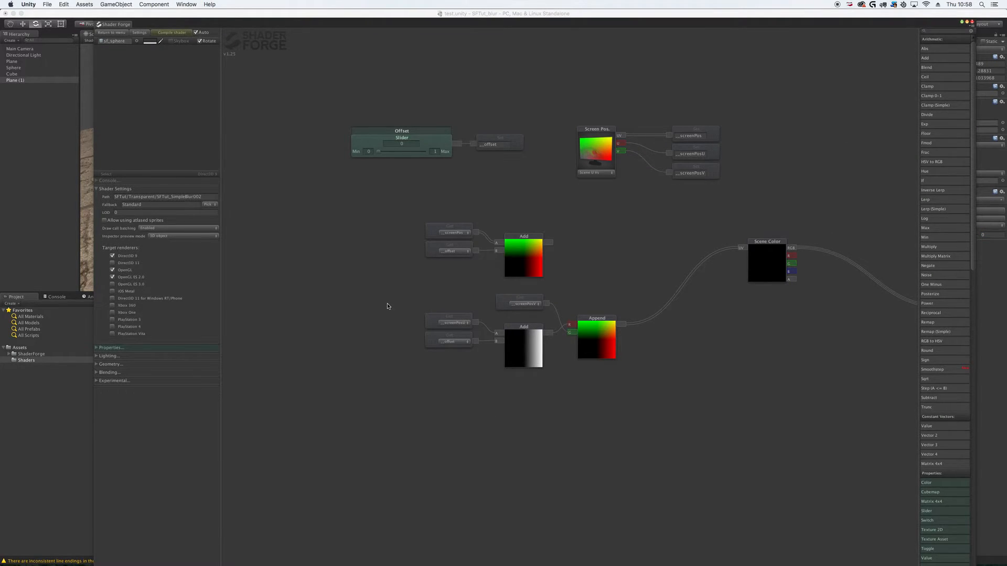
Duplicate the Append group with its Add and three Get nodes and place the copy below the original.
drag(393, 292, 664, 402)
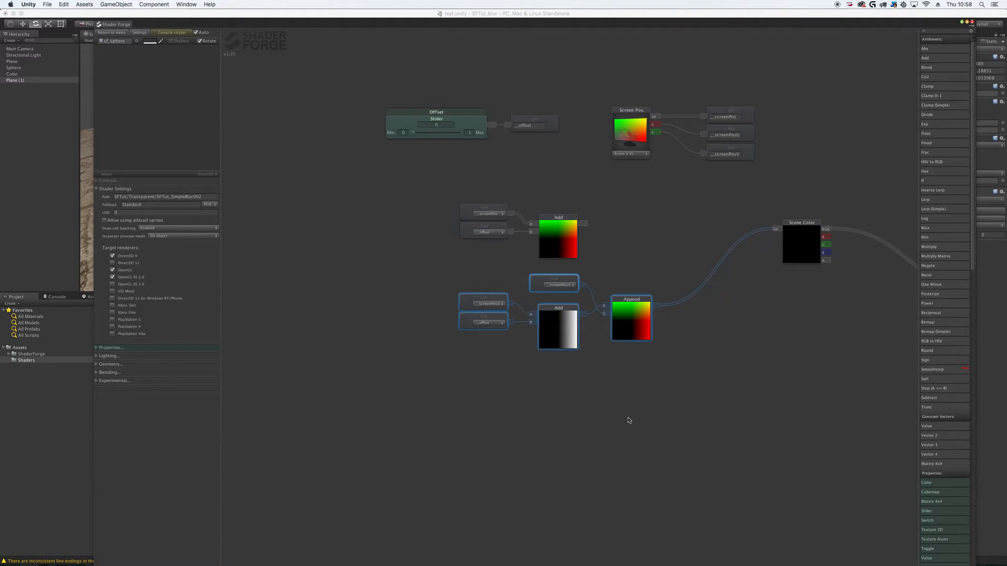
key(super+d)
drag(654, 326, 598, 396)
click(585, 429)
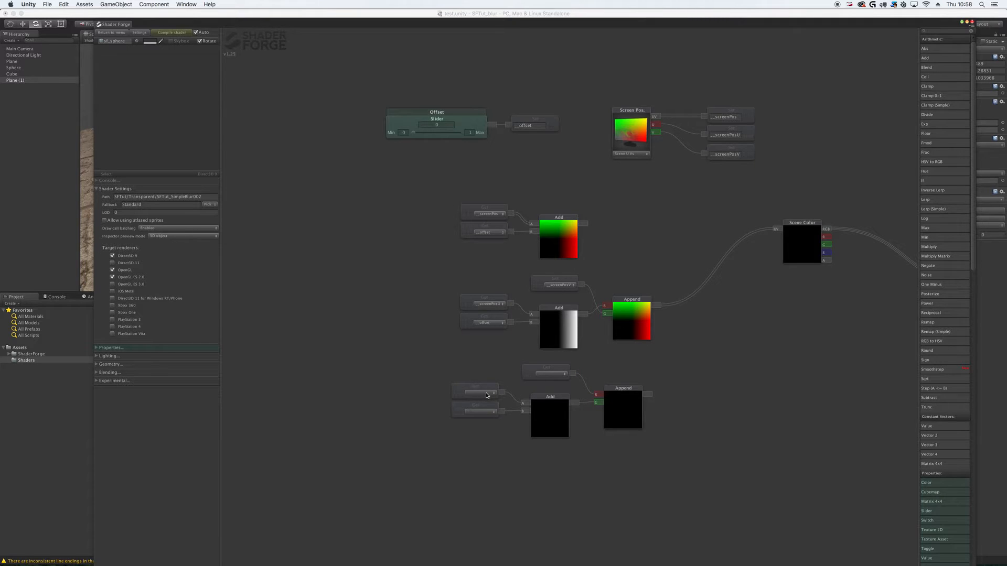
Set the copied Add's Get nodes to __screenPosV and __offset, and the Get feeding Append directly to __screenPosU.
click(487, 393)
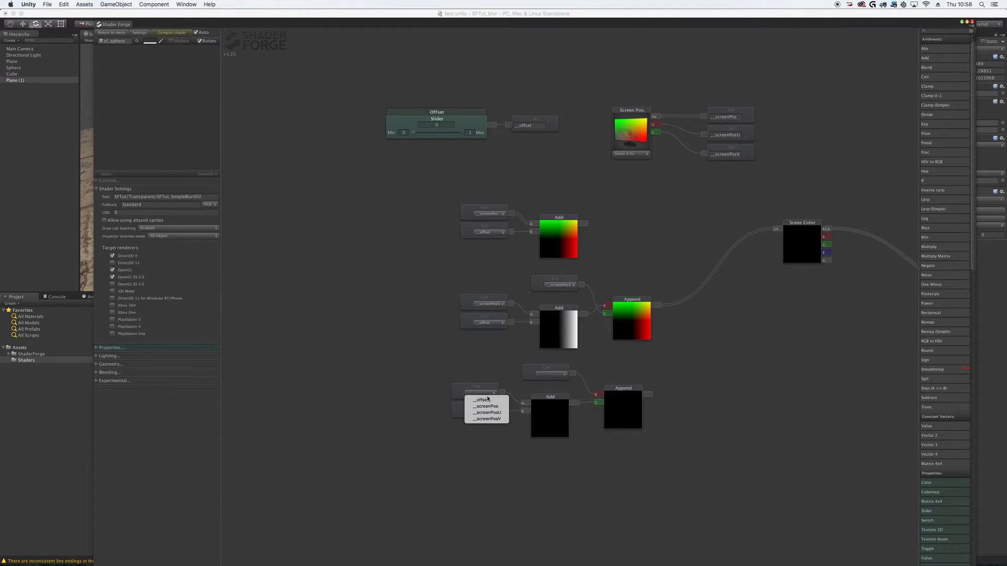
click(494, 419)
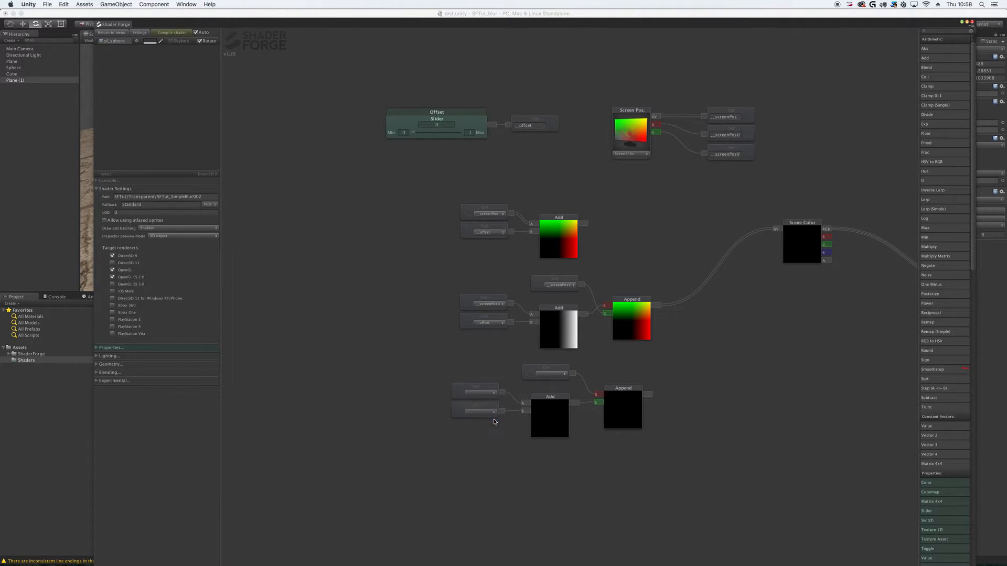
click(481, 412)
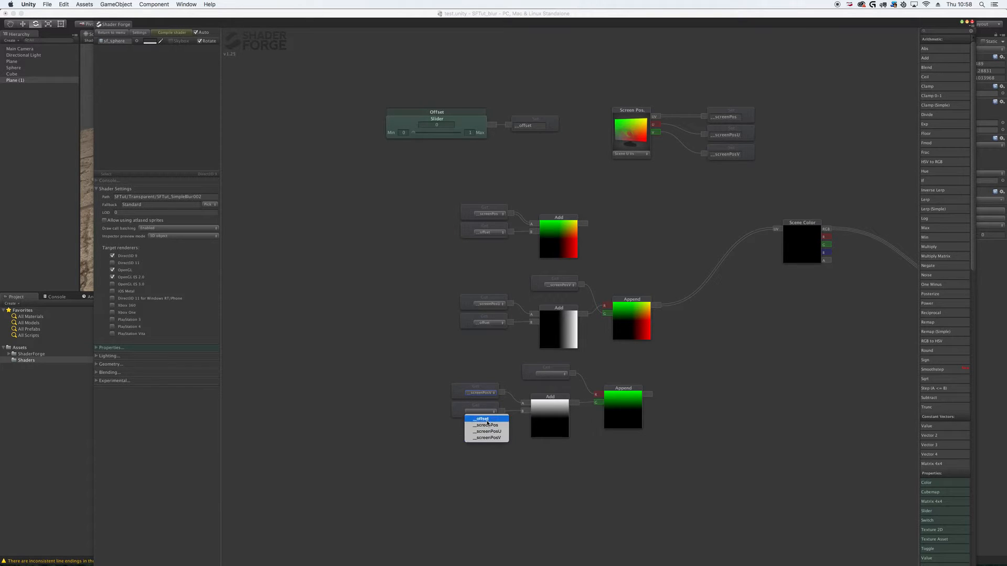
click(483, 418)
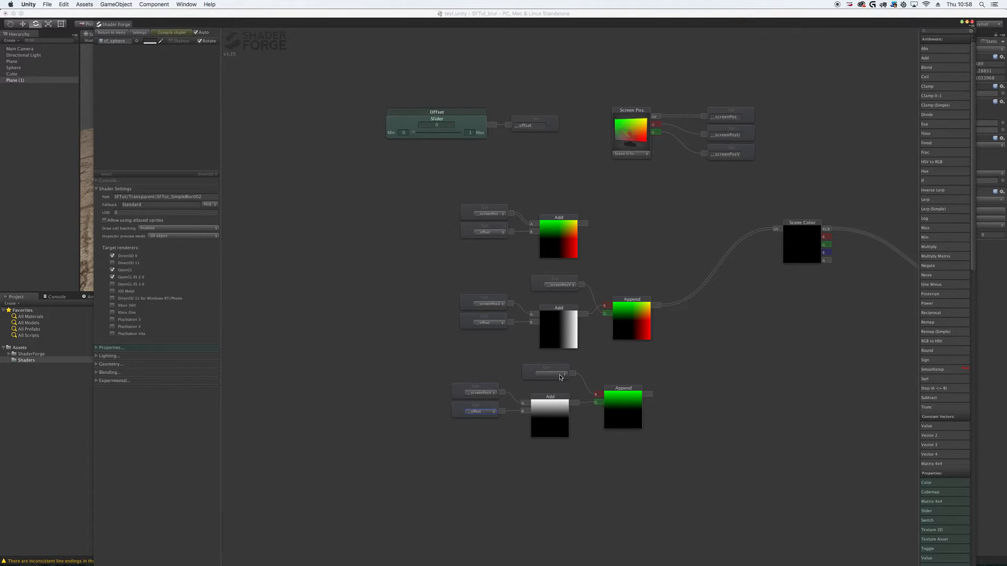
click(561, 375)
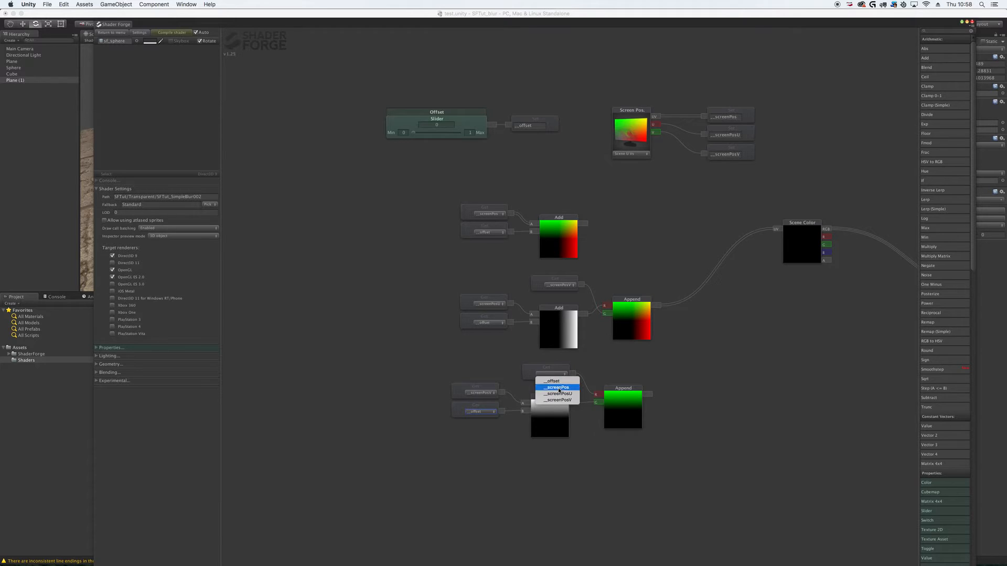
click(559, 395)
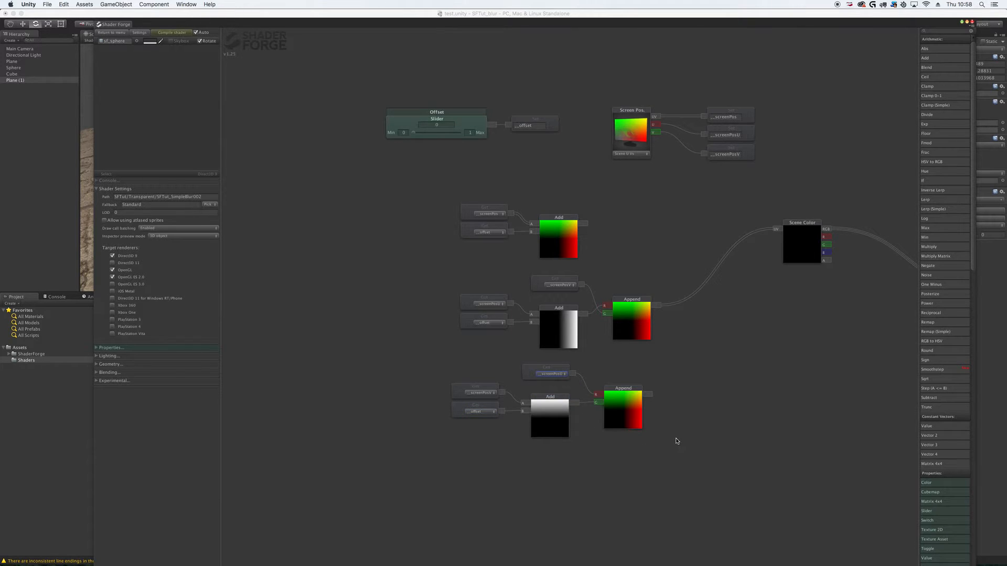
Wire the lower Append node into Scene Color's UV input, compile the shader and select Plane (1) in the Unity scene.
drag(415, 134, 386, 142)
drag(649, 394, 776, 229)
click(172, 32)
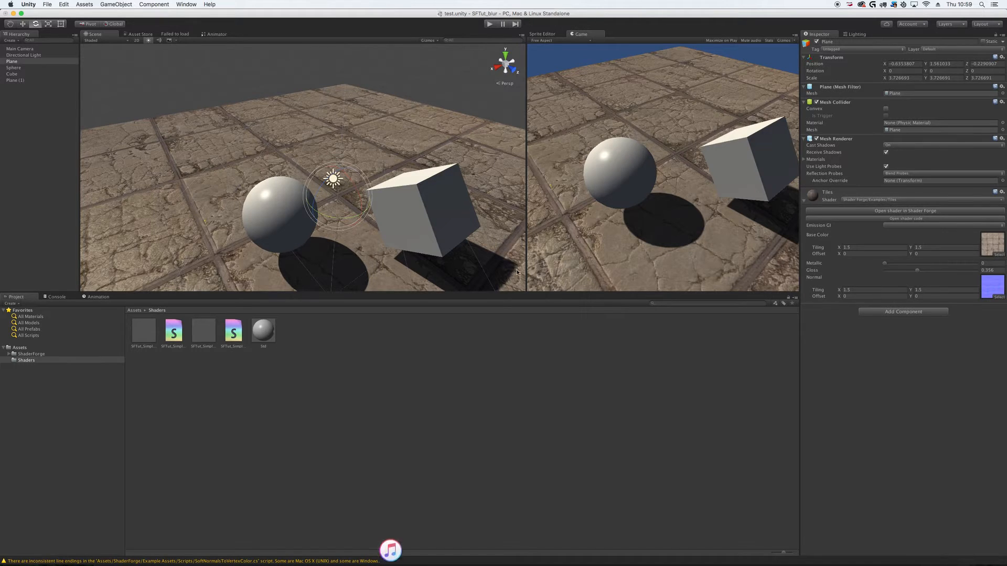
click(22, 81)
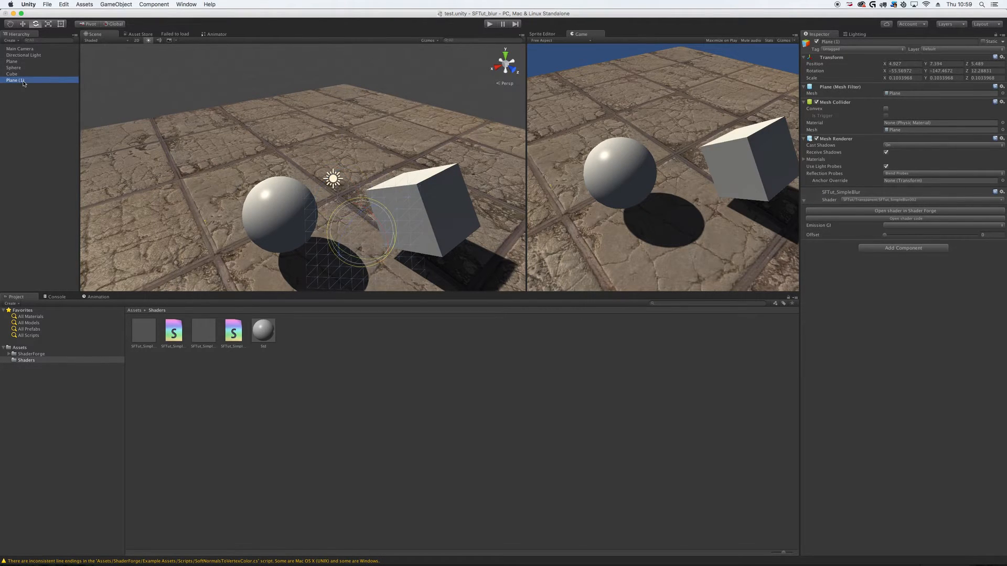
Test the Offset slider on Plane (1)'s material with the lower Append feeding Scene Color, set it back to 0 and reopen Shader Forge.
drag(884, 236, 850, 235)
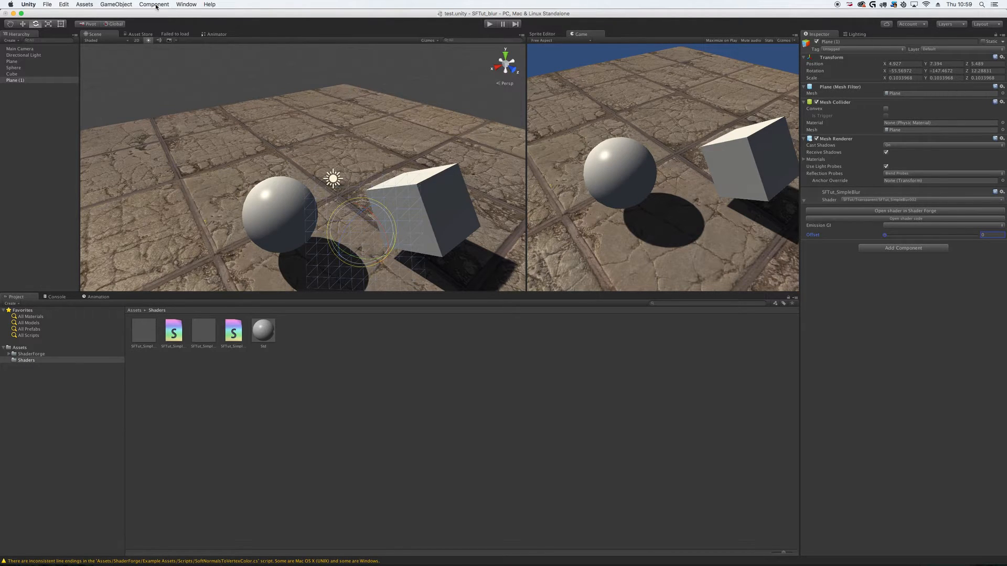
click(185, 6)
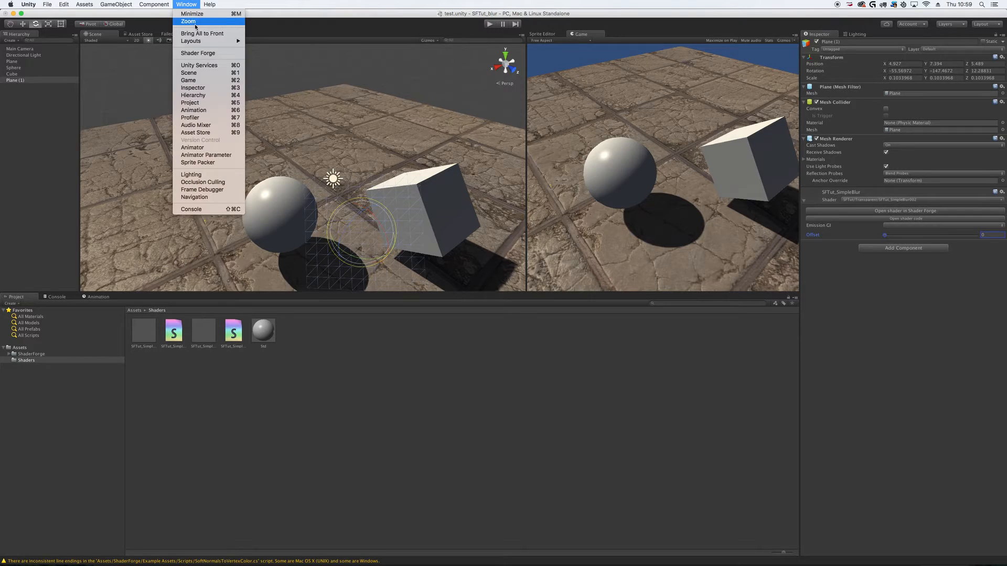
click(191, 54)
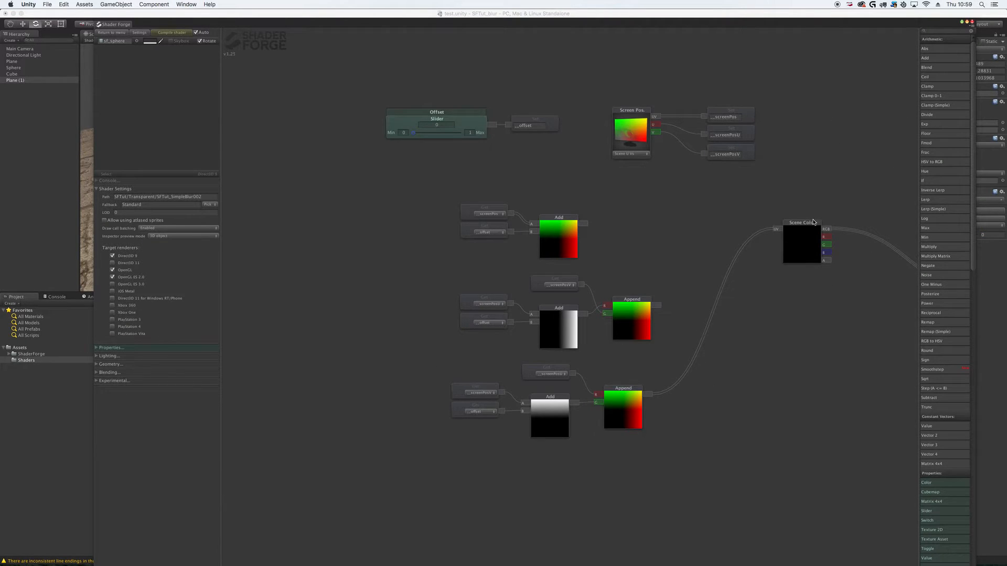
Move Scene Color beside the lower Append node and align the upper Append group with the lower group.
drag(798, 251, 693, 398)
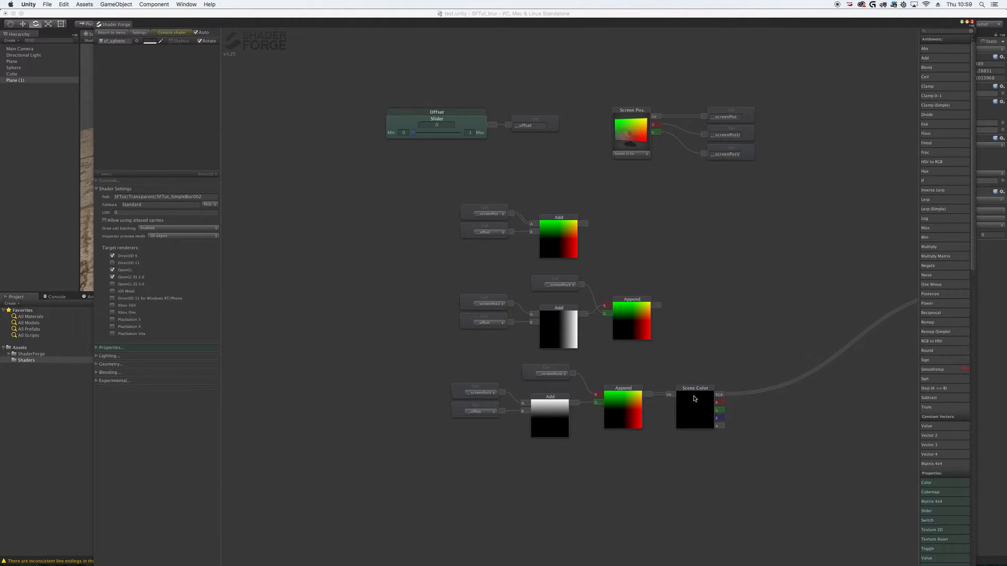
drag(821, 423, 624, 378)
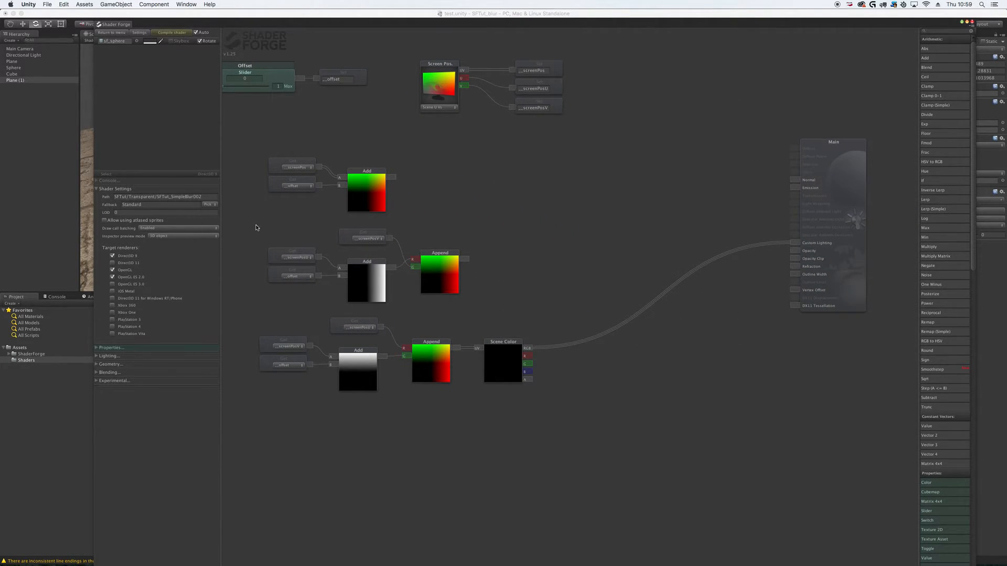
drag(244, 223, 495, 315)
mouse_move(452, 268)
mouse_down()
mouse_move(437, 264)
mouse_move(444, 274)
mouse_up()
click(608, 381)
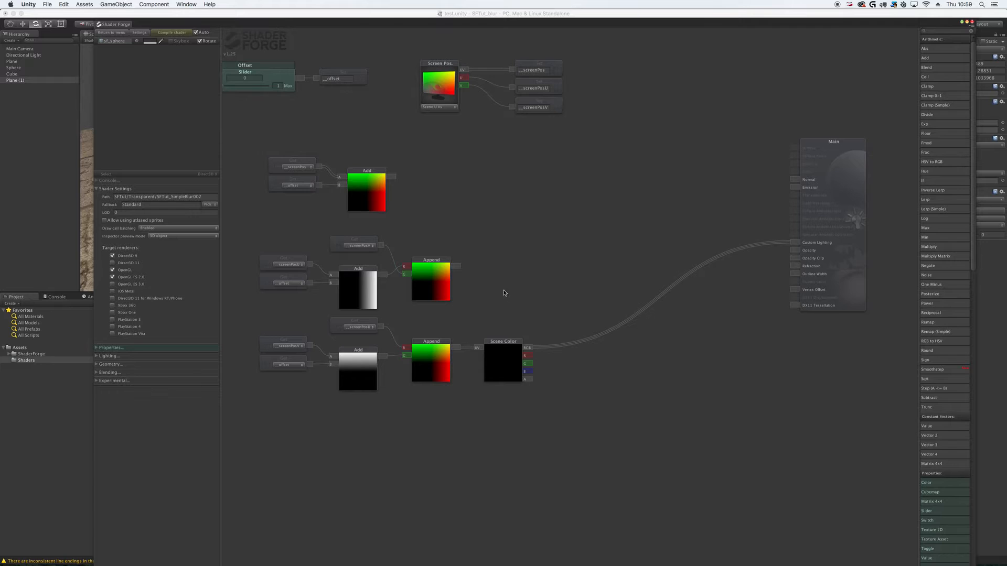
Create a second Scene Color node beside the upper Append and wire that Append into its UV input.
key(s)
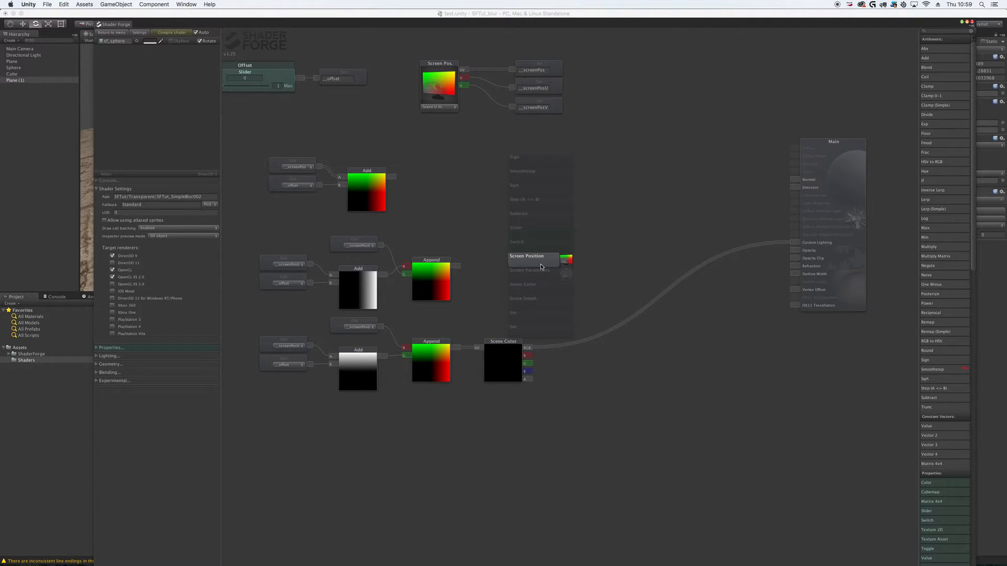
scroll(541, 267, down, 2)
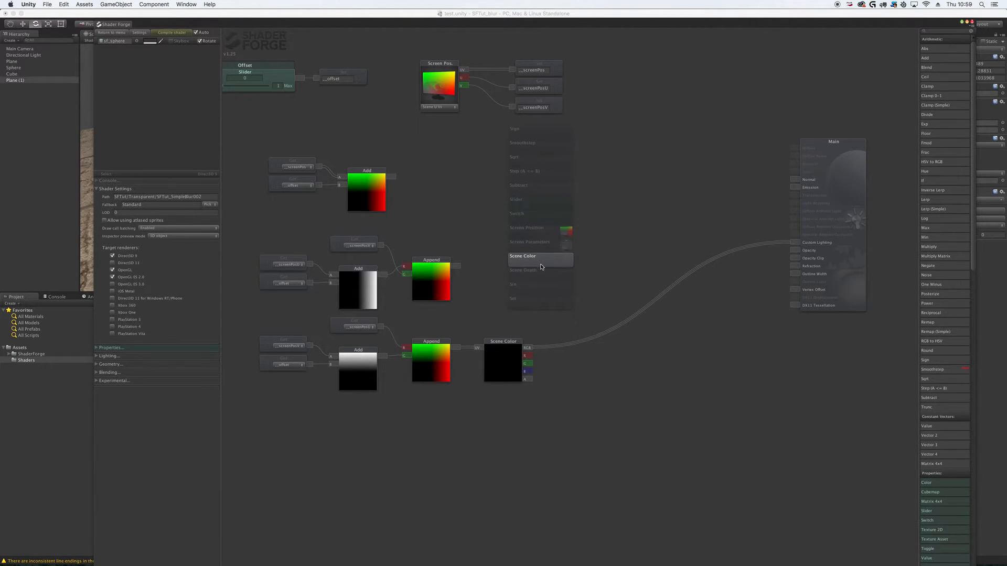
click(541, 267)
drag(536, 249, 500, 263)
drag(457, 266, 478, 267)
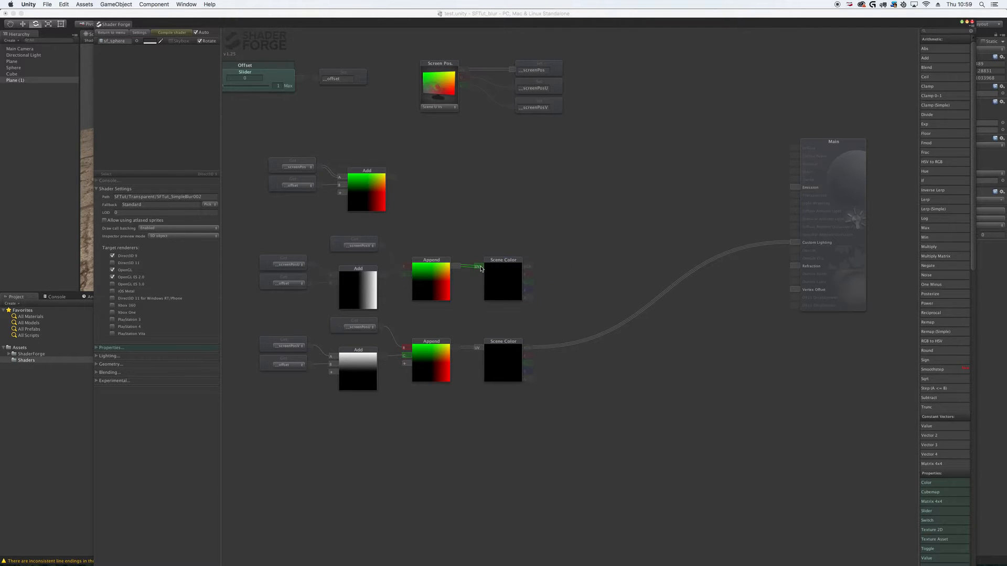
Create an Add node and wire the RGB outputs of both Scene Color nodes into its A and B inputs.
key(a)
click(605, 241)
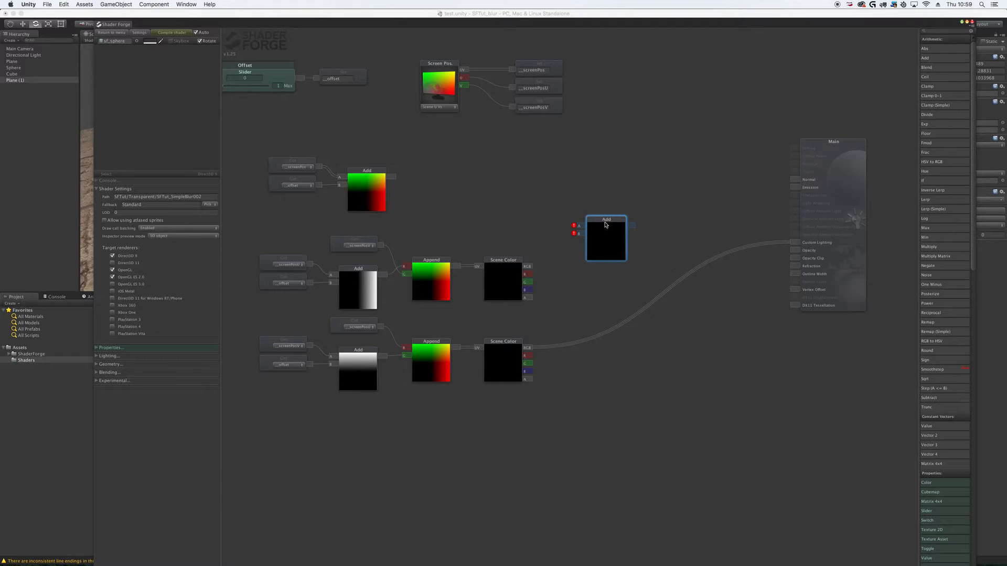
drag(527, 267, 579, 226)
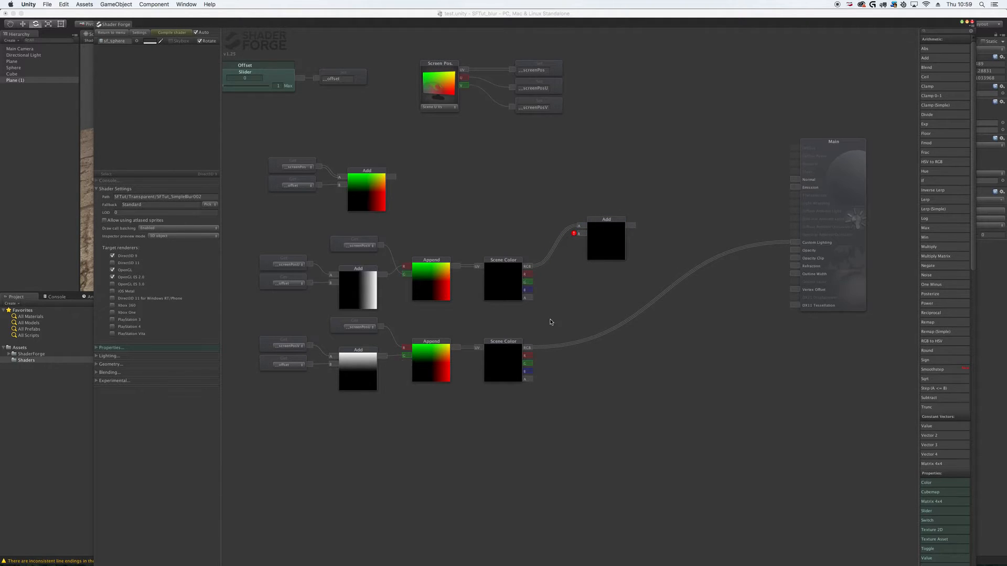
drag(533, 348, 602, 304)
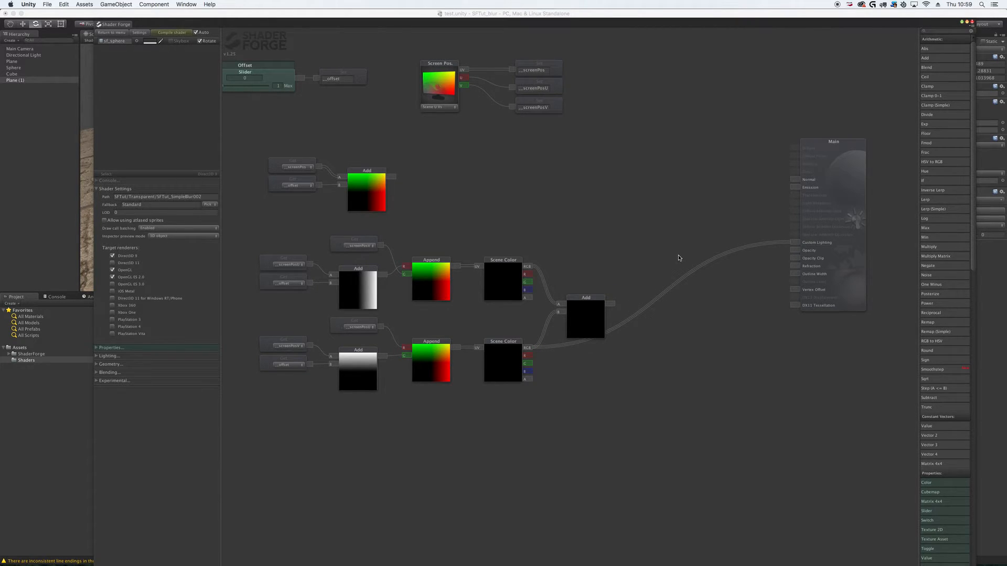
Set the Offset slider's maximum to 0.05 and connect the new Add node's output to Main's Custom Lighting input.
click(284, 85)
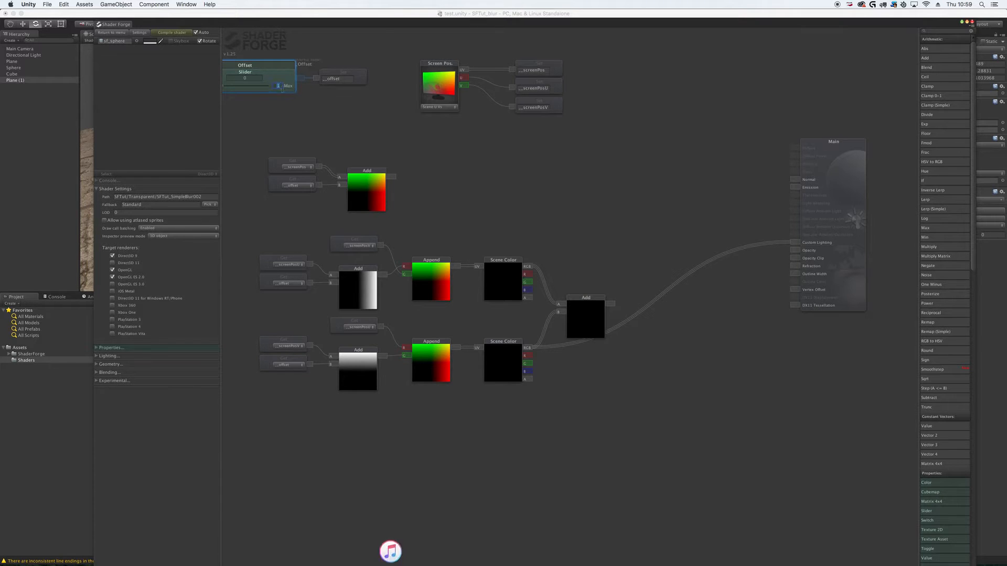
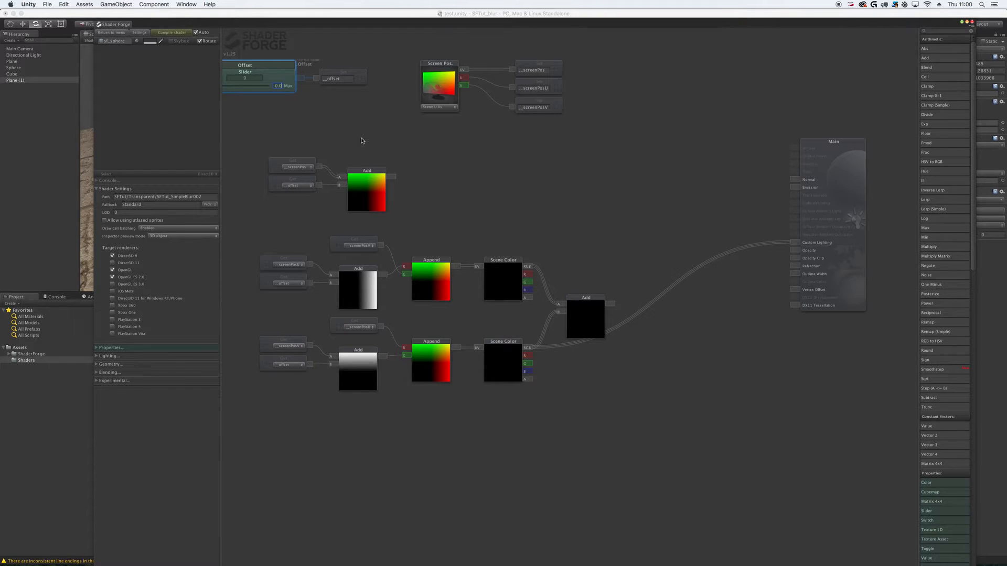
click(450, 159)
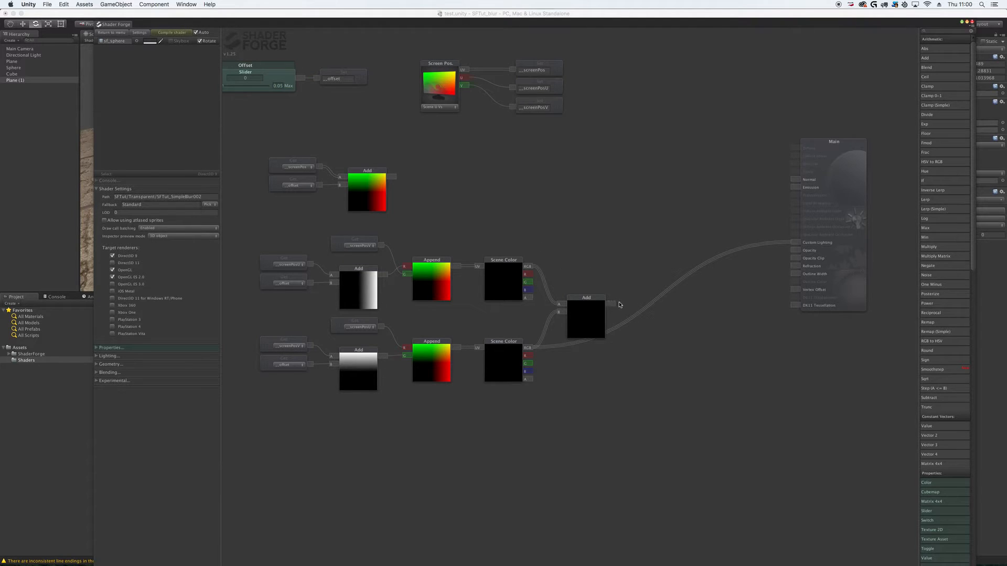
alt+right_drag(676, 235, 684, 336)
drag(612, 304, 795, 242)
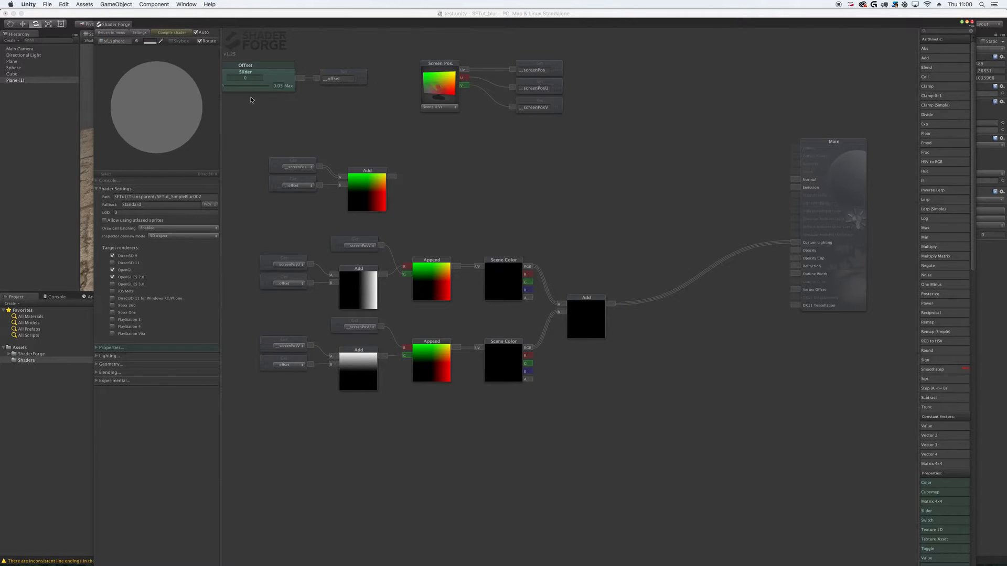
Test the summed result by sweeping Plane (1)'s Offset up to 0.05, set it back to 0 and return to Shader Forge.
click(90, 115)
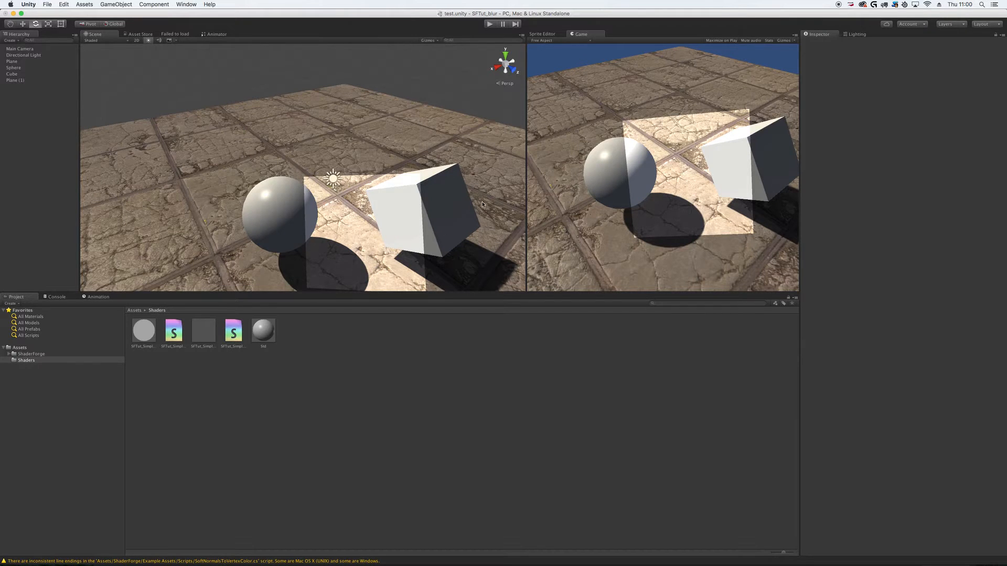
click(382, 243)
drag(885, 235, 1005, 227)
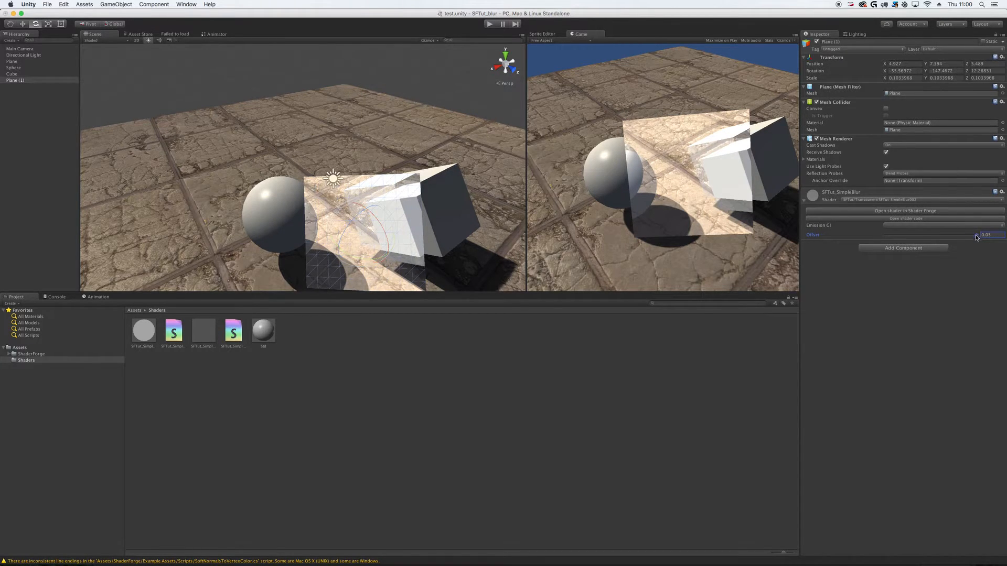
drag(976, 237, 838, 244)
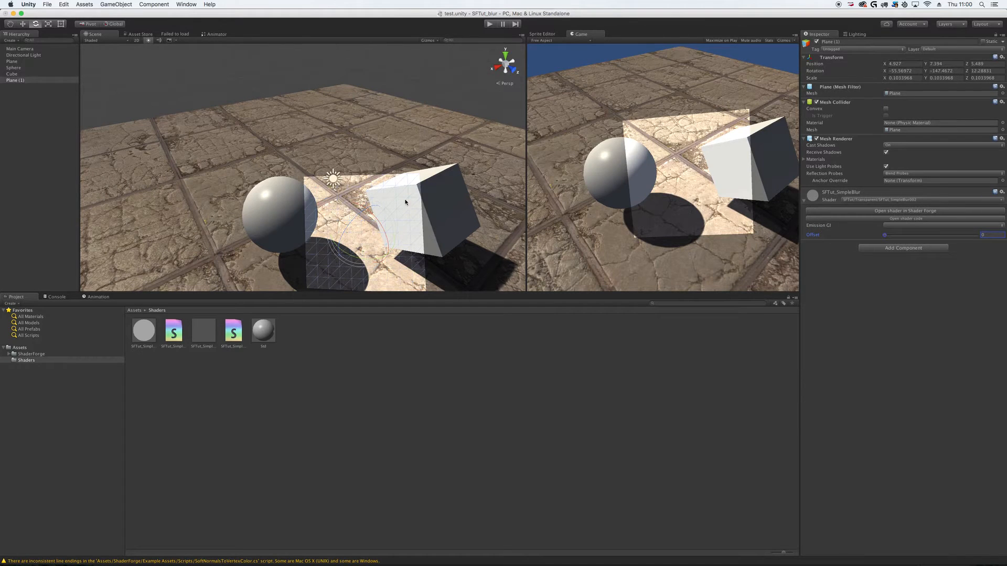
drag(885, 237, 778, 239)
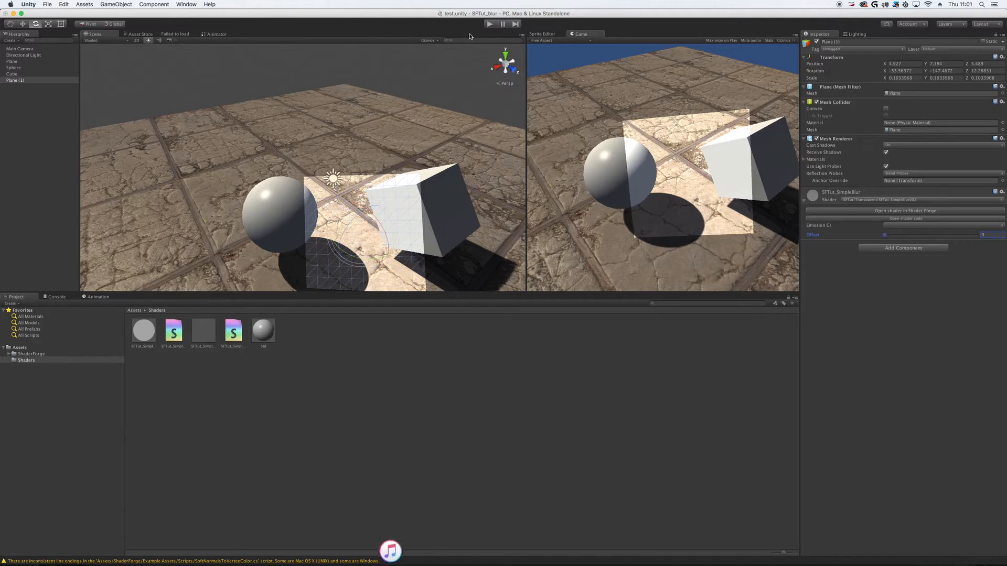
click(165, 5)
mouse_move(186, 4)
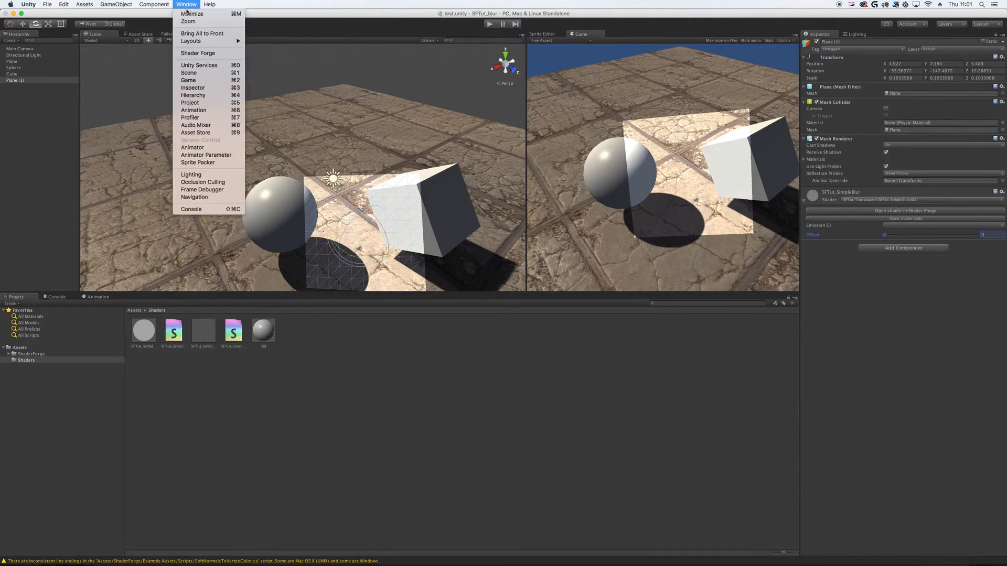
click(201, 54)
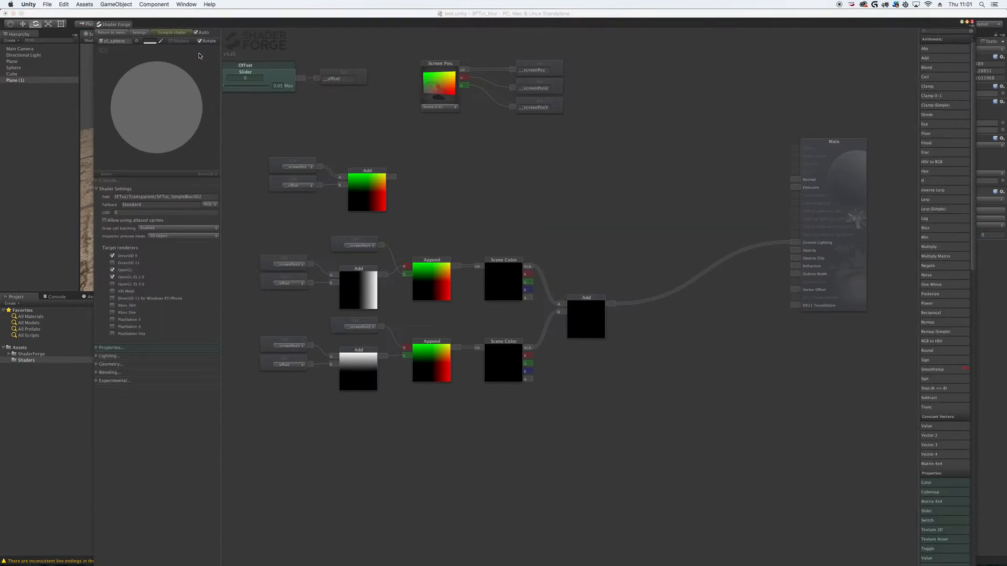
Create a Divide node after the Add that sums the Scene Colors and feed the sum into its A input.
key(d)
click(653, 278)
mouse_move(656, 260)
mouse_down()
mouse_move(672, 301)
mouse_move(637, 303)
mouse_up()
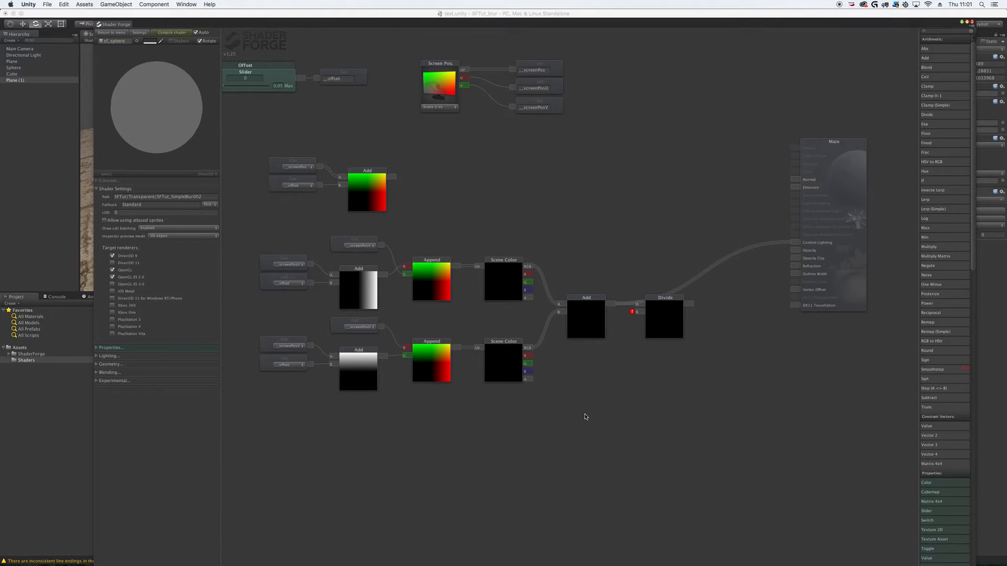
Feed a Value node of 2 into Divide's B input, connect Divide to Custom Lighting and compile the shader.
key(v)
scroll(586, 417, up, 8)
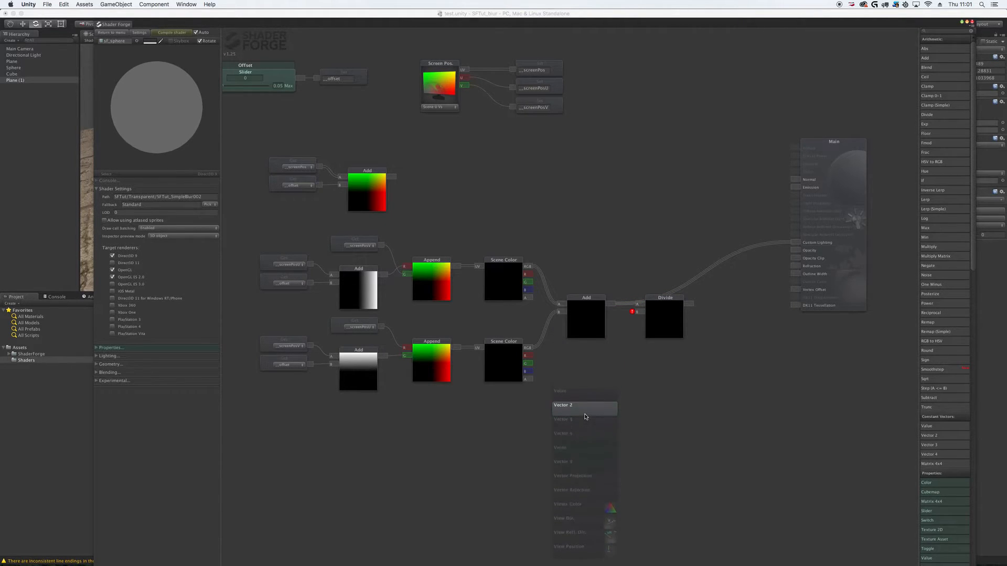
click(586, 418)
click(578, 423)
text(2)
key(Return)
mouse_move(600, 417)
mouse_down()
mouse_move(596, 359)
mouse_move(626, 322)
mouse_move(796, 243)
mouse_up()
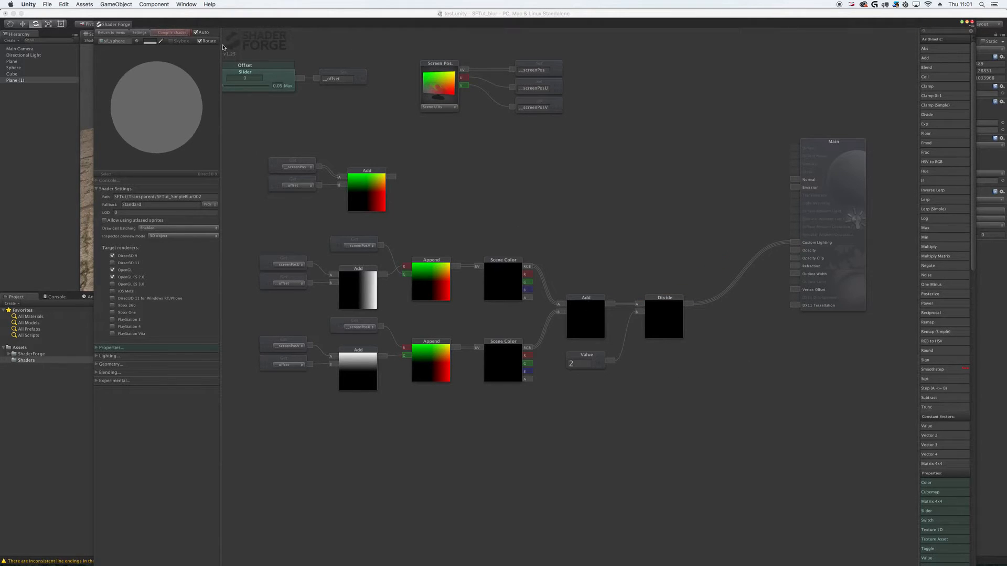
click(187, 33)
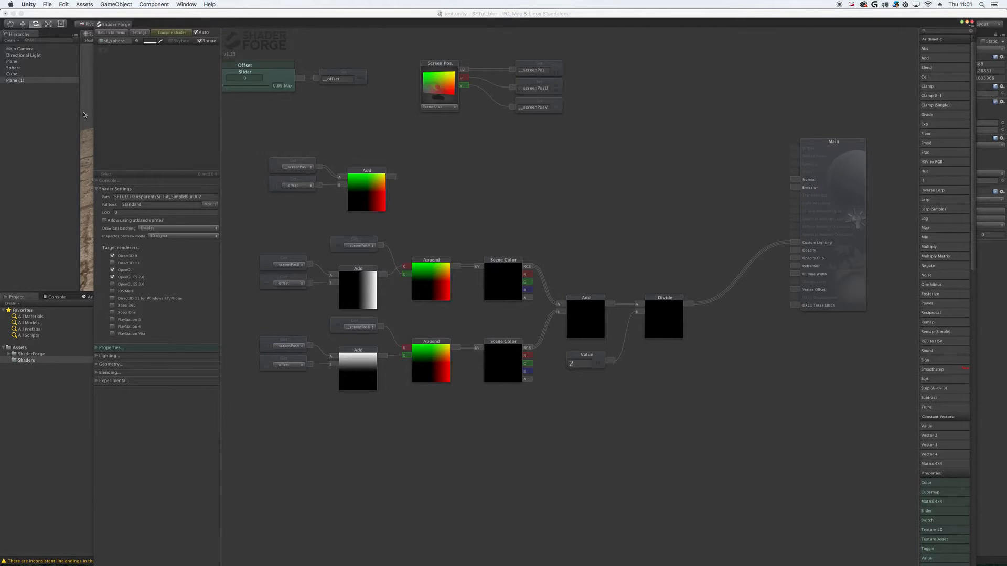
Test the averaged blur with the Offset slider on Plane (1)'s material, set it back to 0 and return to Shader Forge.
click(16, 81)
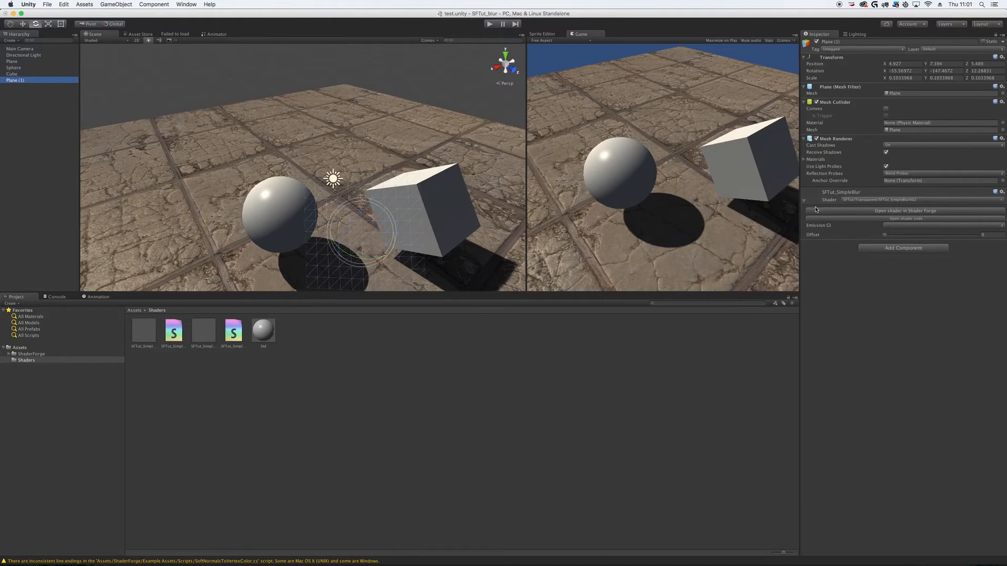
mouse_move(884, 235)
mouse_down()
mouse_move(951, 237)
mouse_move(894, 235)
mouse_up()
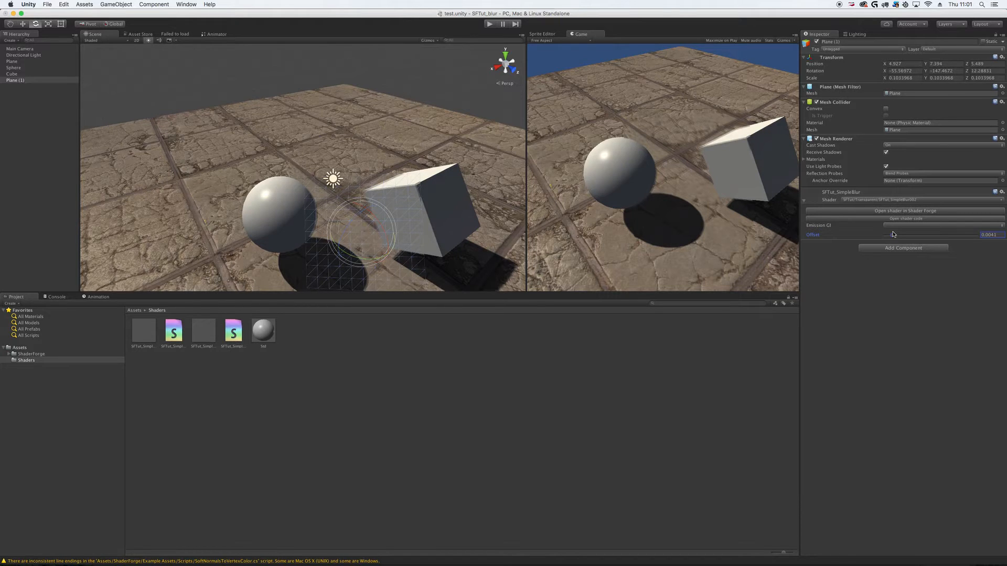
drag(924, 234, 779, 250)
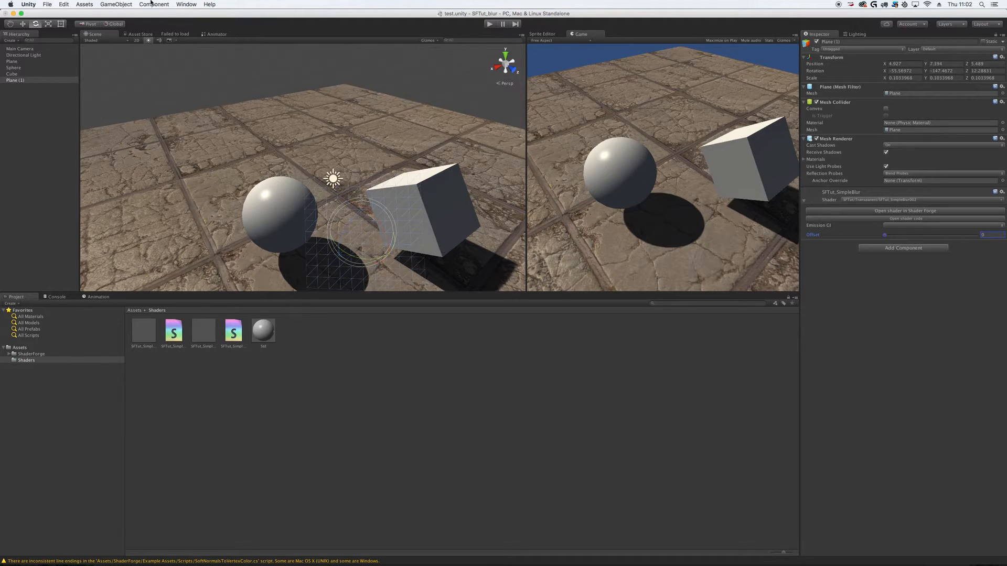
click(186, 4)
click(186, 56)
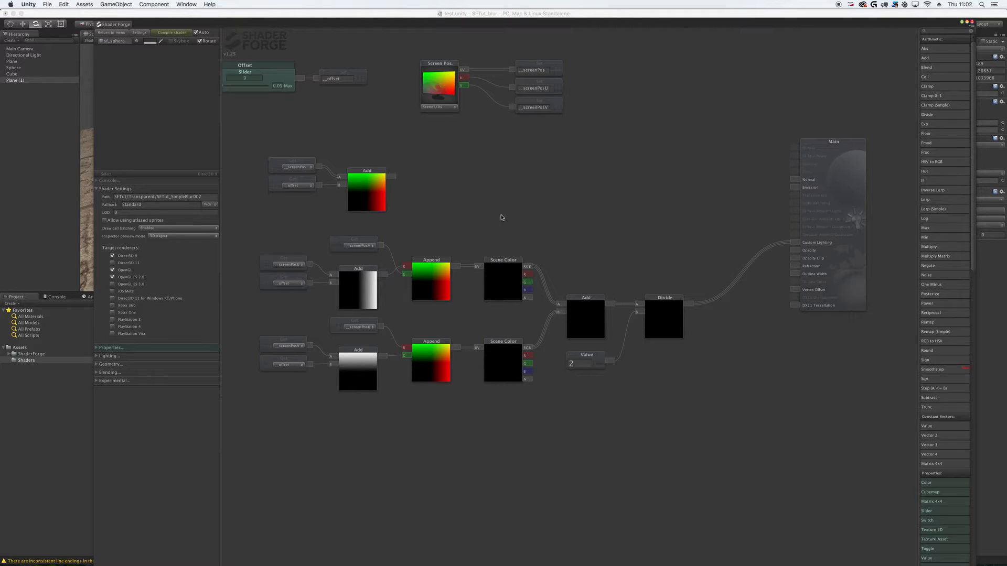
Duplicate the upper Scene Color node and place the copy above the original.
click(512, 268)
key(super+d)
drag(534, 304, 507, 215)
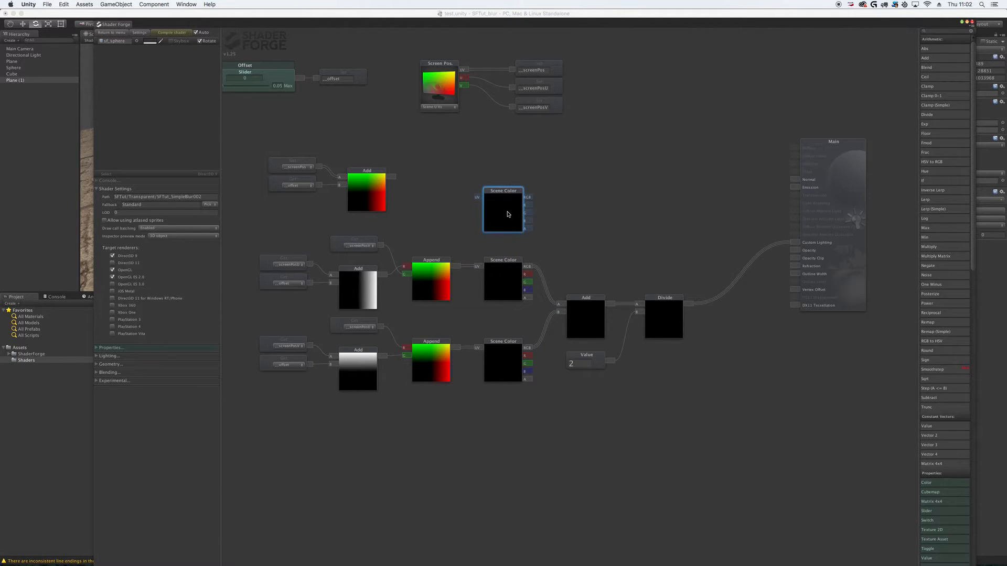
Move the diagonal-offset Add node with its __screenPos and __offset Get nodes below the lower Append group.
click(376, 182)
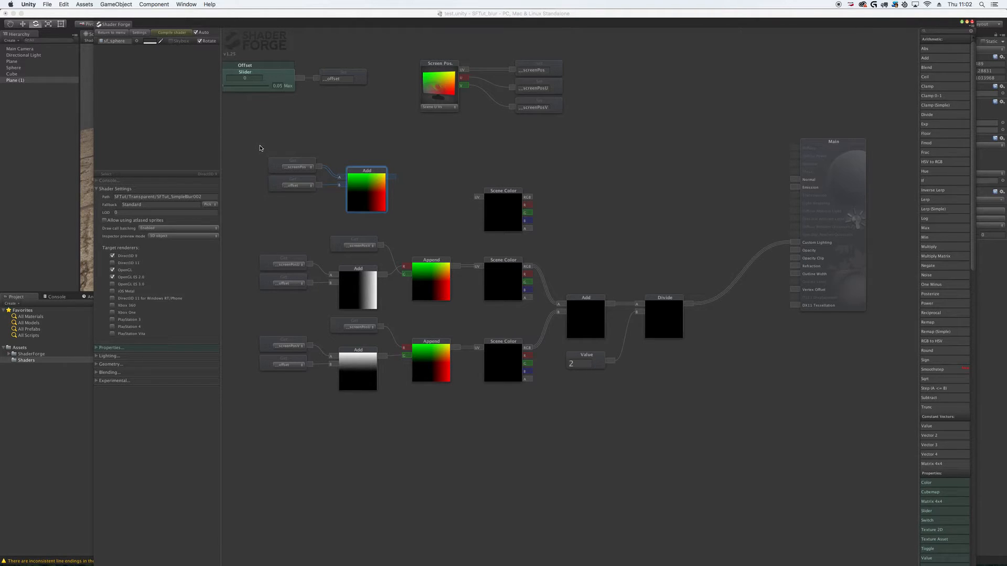
drag(259, 148, 417, 225)
drag(370, 184, 360, 450)
Create a Get node set to __screenPos and wire it into the UV input of the topmost Scene Color node.
click(394, 206)
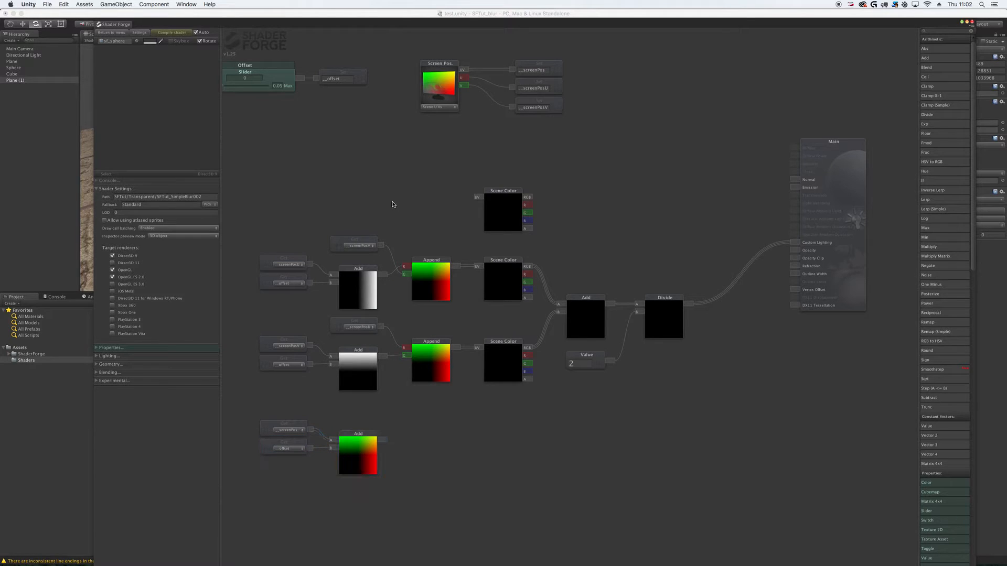
click(388, 200)
click(393, 202)
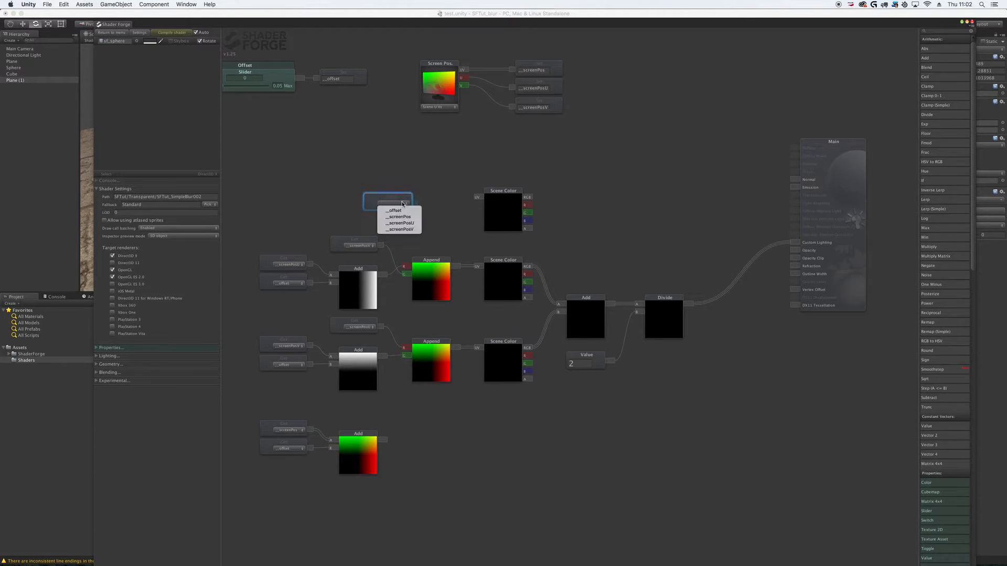
click(411, 217)
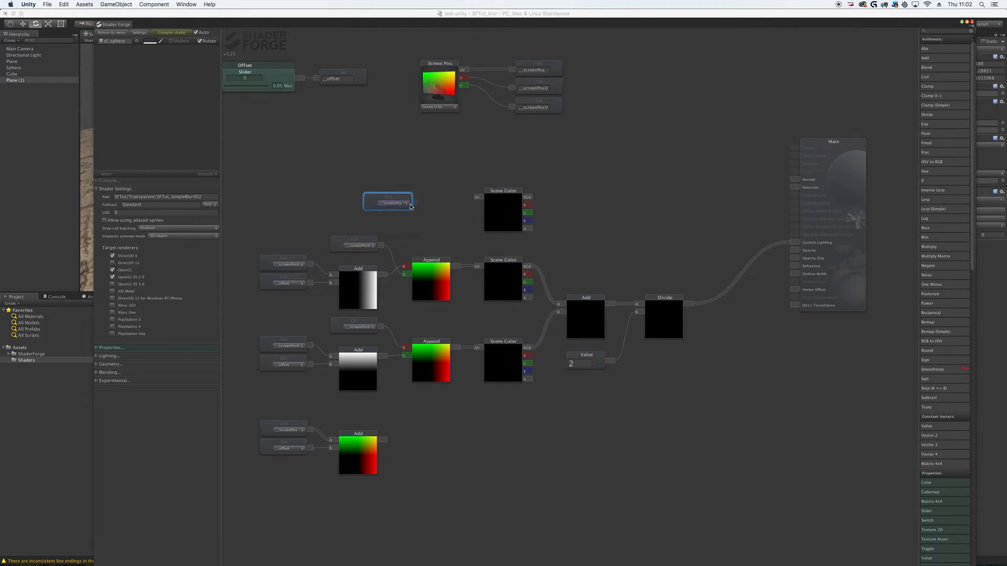
drag(402, 196, 505, 199)
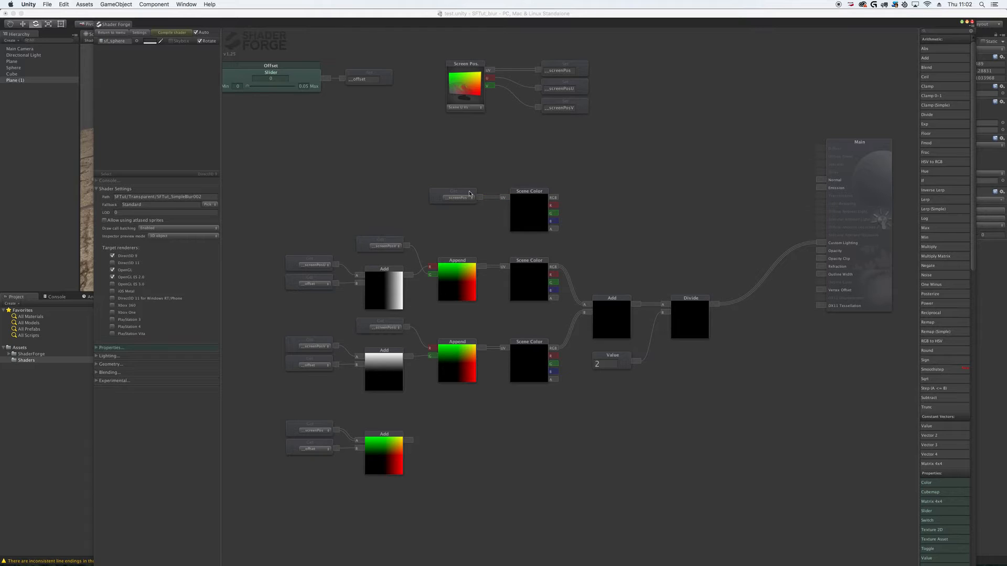
Wire the three Scene Color RGB outputs into the Add node's A, B and C inputs and set the divisor Value to 3.
drag(554, 201, 585, 304)
drag(553, 267, 585, 313)
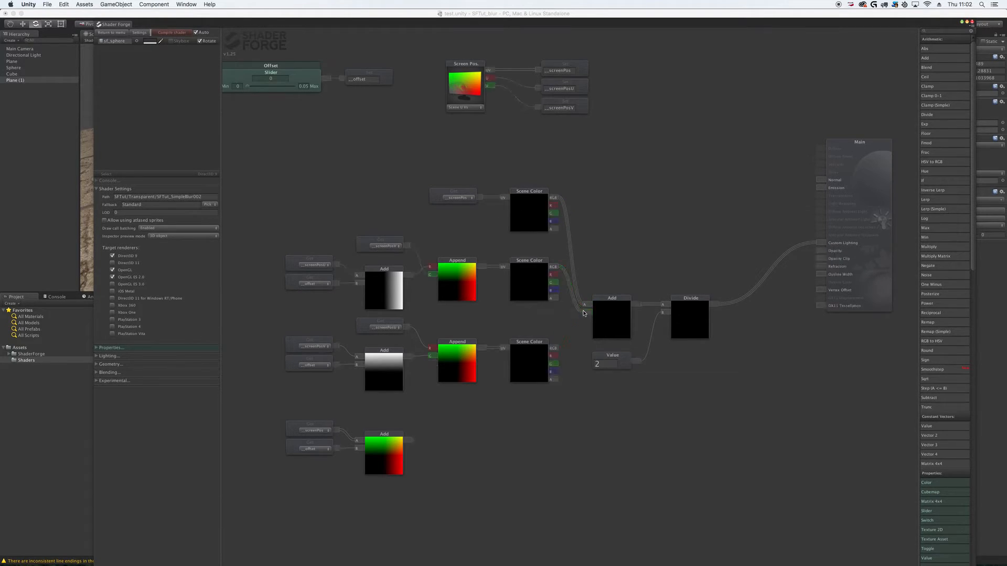
drag(558, 347, 584, 321)
click(616, 364)
text(3)
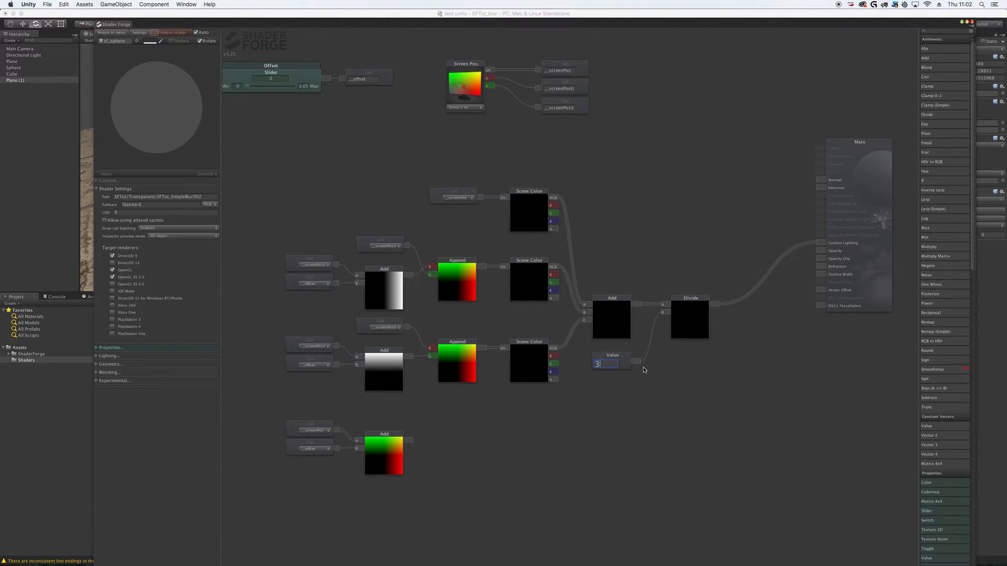
key(Return)
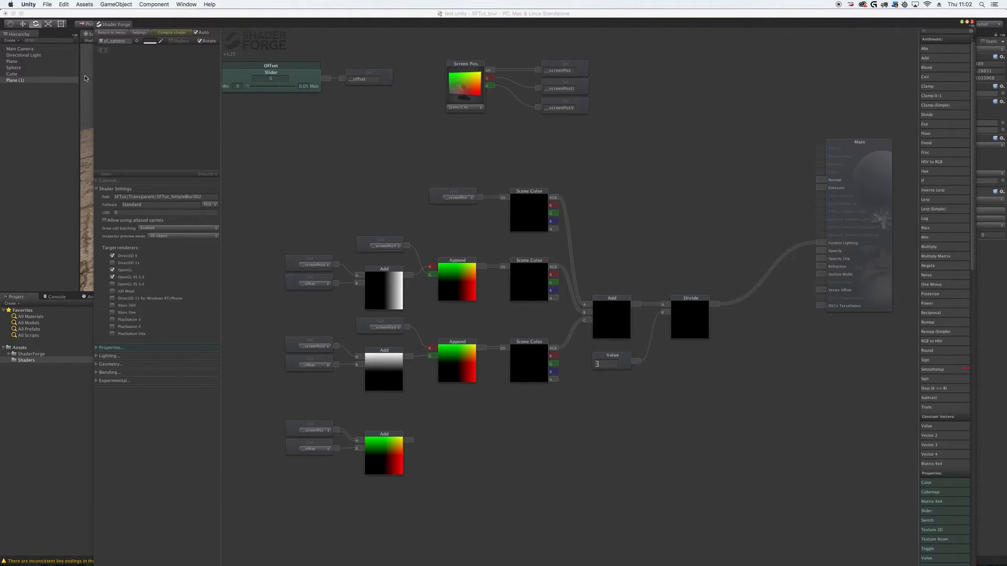
Test the blur on Plane (1) by raising its material's Offset and return the Offset to 0.
click(7, 82)
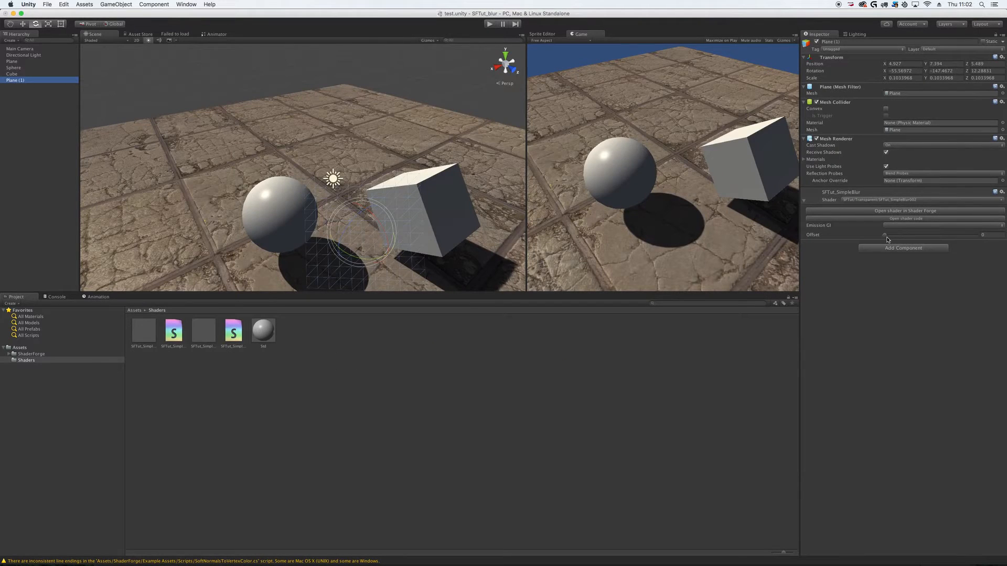
drag(886, 237, 936, 238)
drag(894, 233, 861, 235)
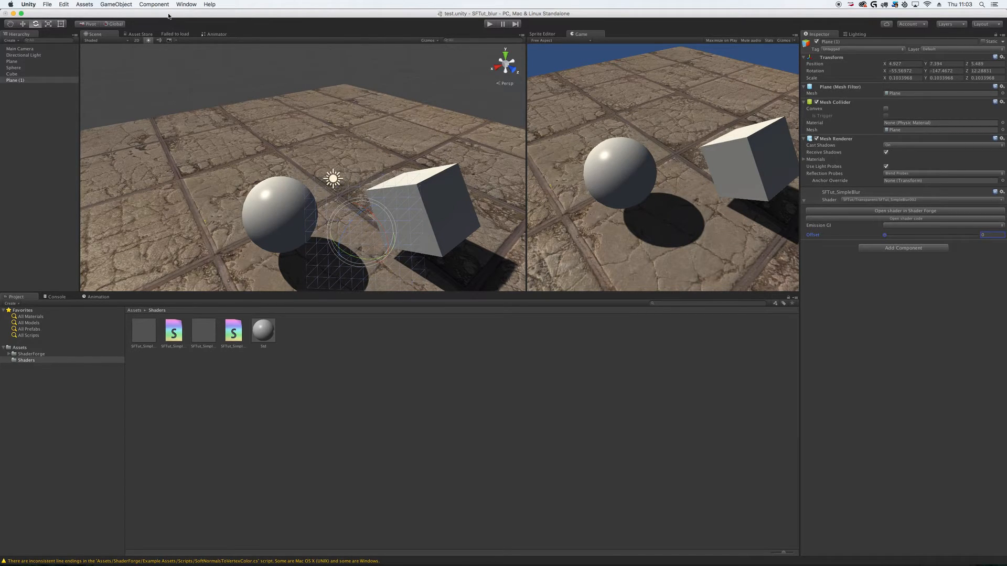
Return to the Shader Forge graph and move the unconnected screenPos-plus-offset Add group down to leave room beneath the blur rows.
click(144, 4)
mouse_move(187, 7)
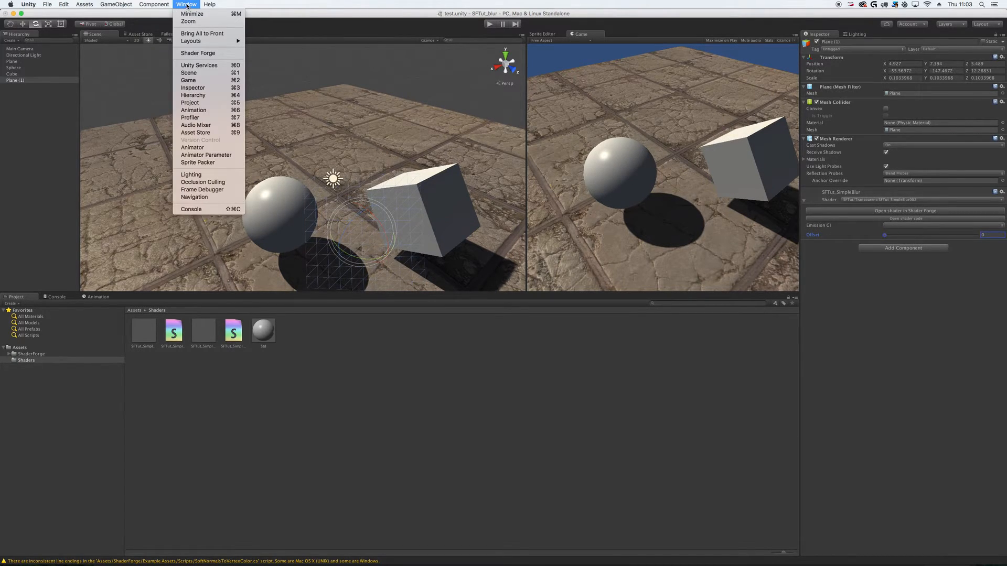
click(198, 53)
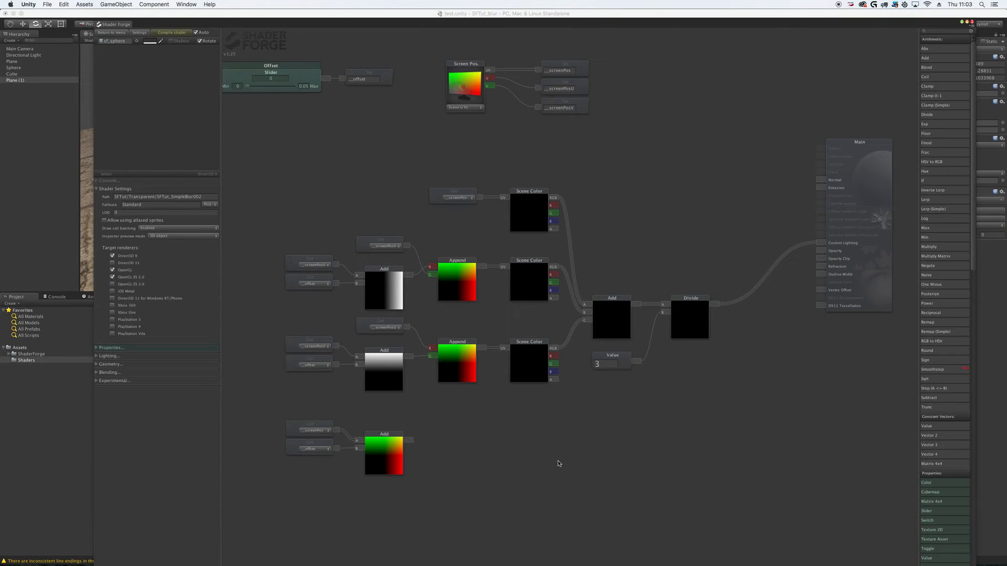
drag(470, 445, 504, 292)
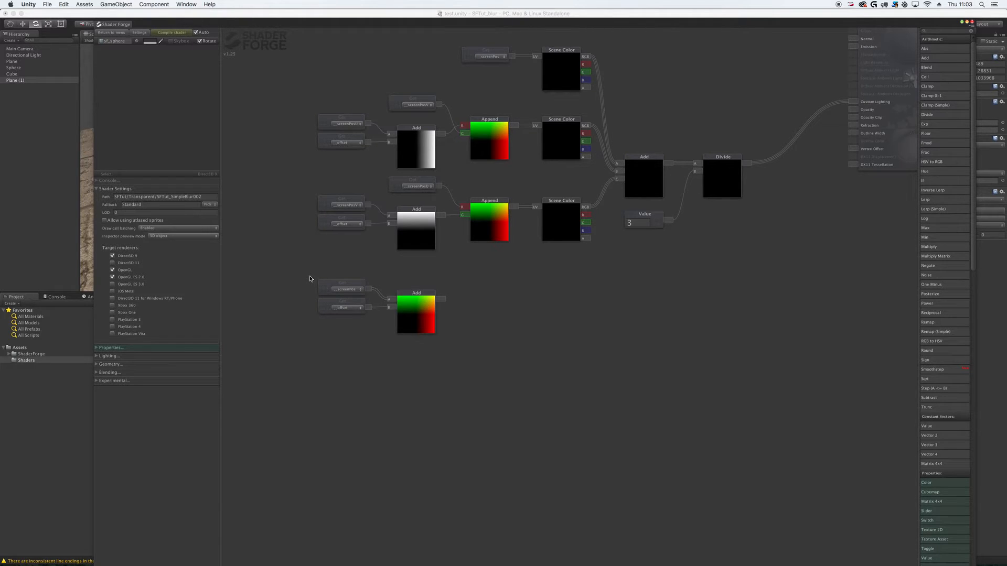
drag(301, 271, 497, 512)
click(526, 353)
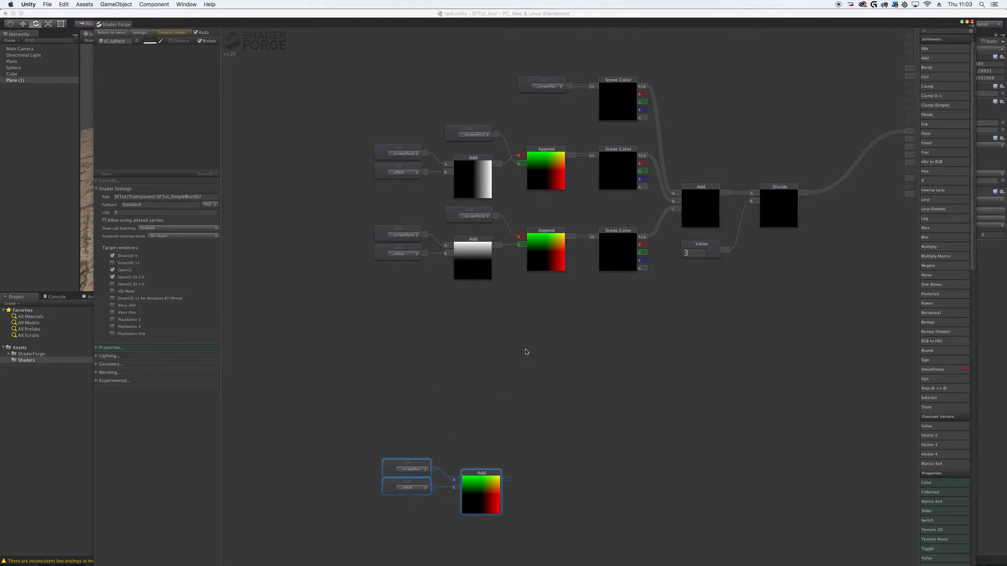
Duplicate the two Add, Append and Scene Color rows with their Get nodes and place the copies below the originals.
drag(319, 123, 659, 354)
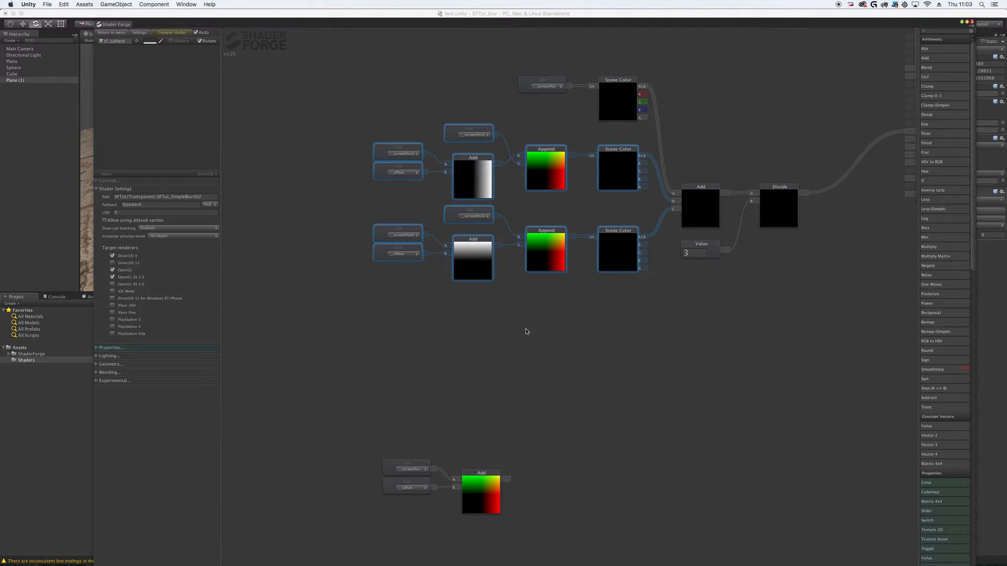
key(super+d)
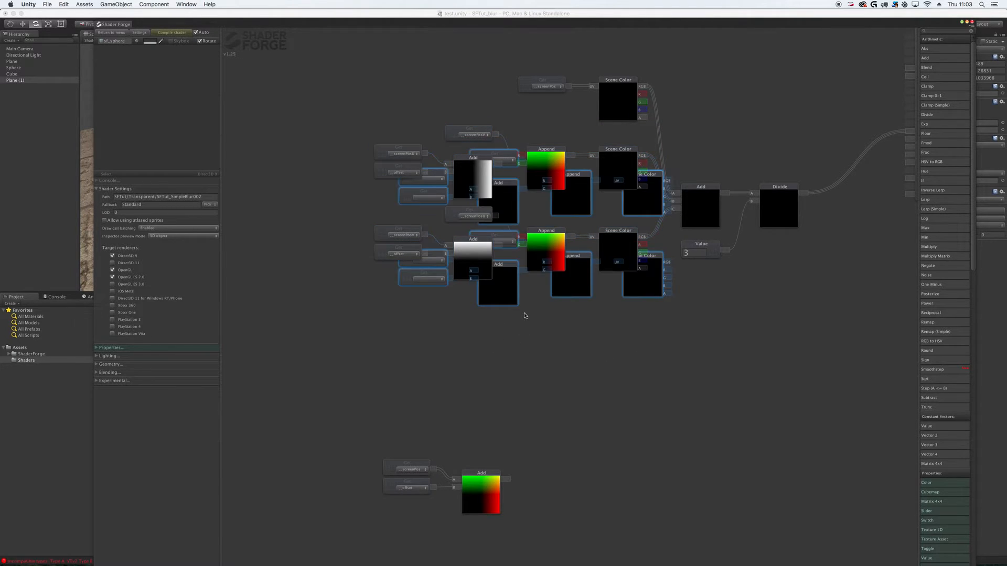
drag(500, 202, 475, 347)
click(712, 361)
Delete the Add node from each of the two copied rows.
click(479, 351)
key(Delete)
click(483, 418)
key(Delete)
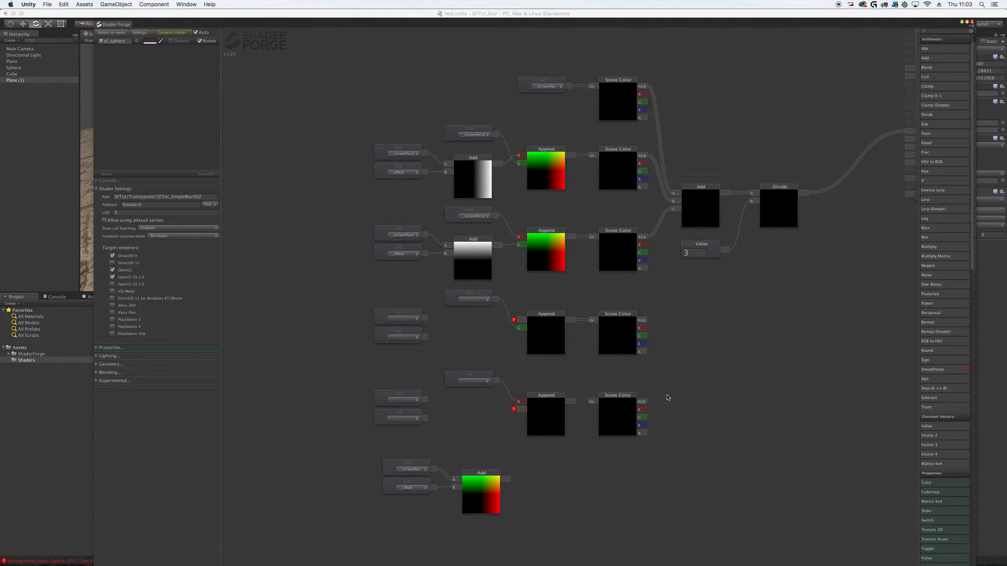
Create two Subtract nodes and wire one into the upper copied row between its two Get nodes and the Append's R input.
right_drag(739, 392, 735, 390)
click(735, 390)
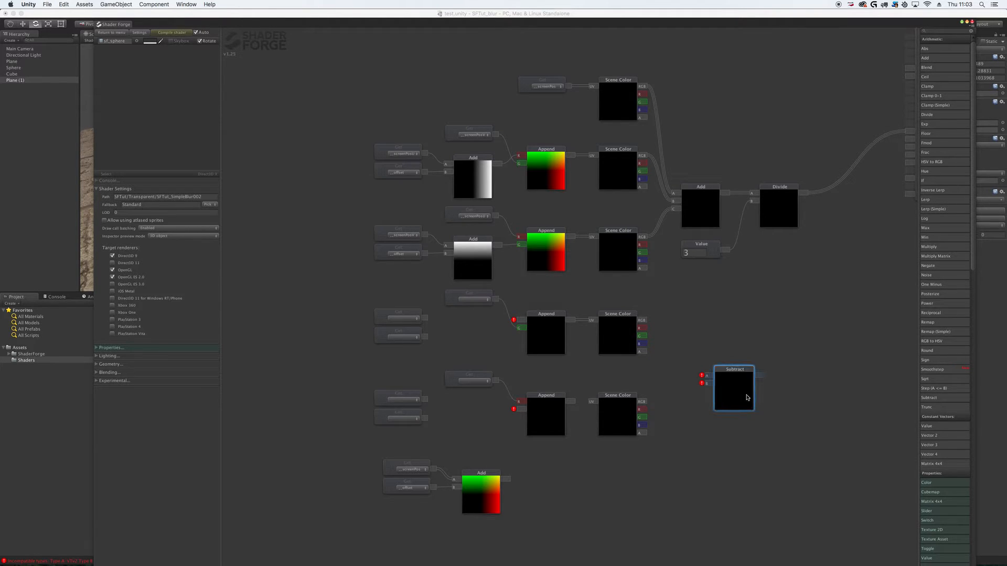
key(super+d)
drag(724, 381, 445, 328)
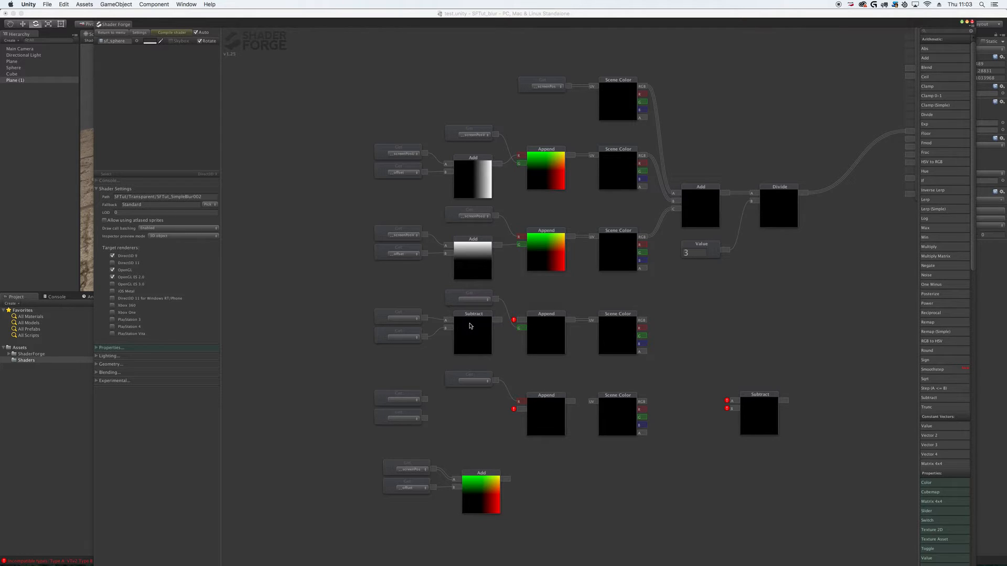
drag(499, 321, 519, 320)
Adjust the positions of the second row's Add node and its two Get nodes to tidy the layout.
drag(483, 248, 482, 249)
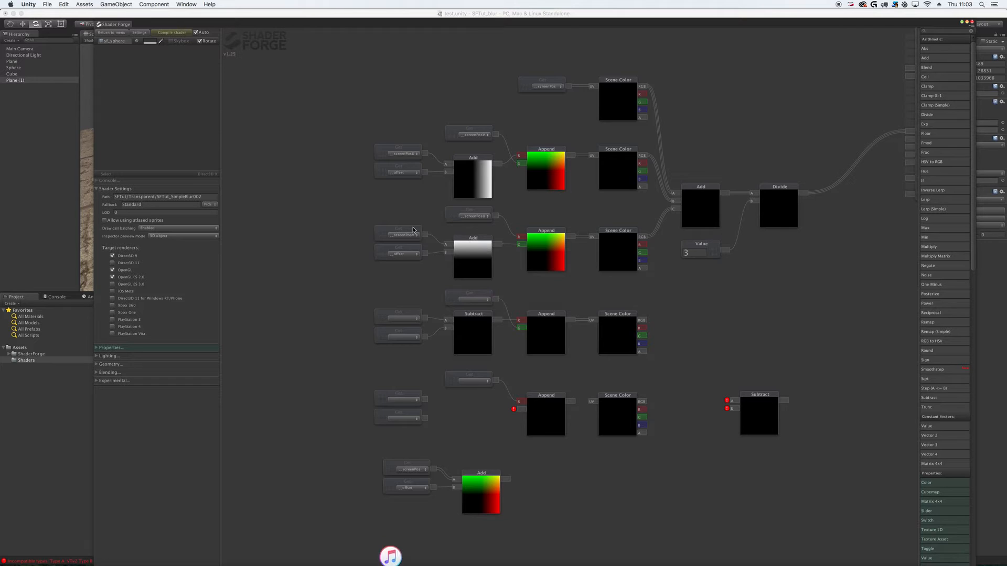
drag(409, 231, 409, 247)
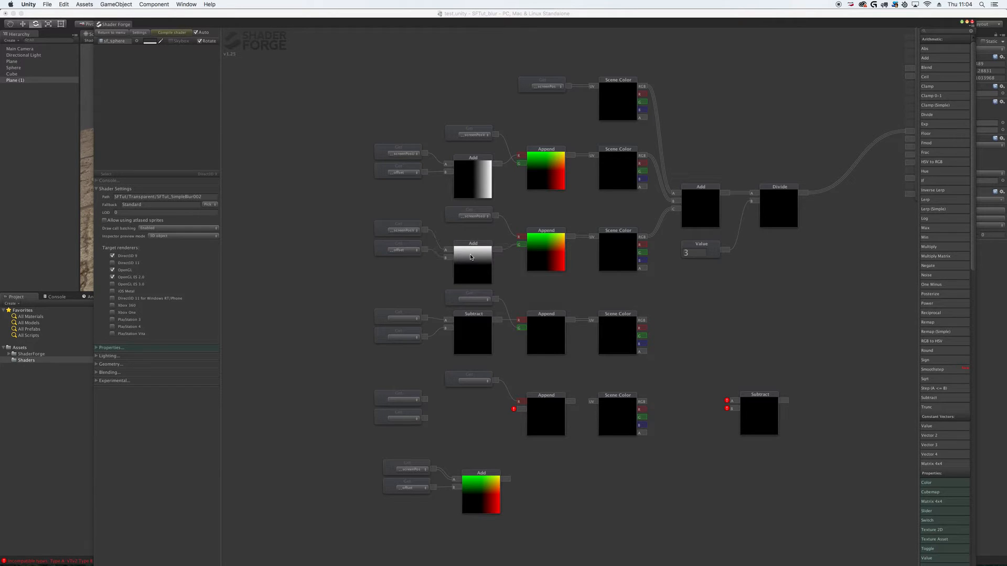
drag(413, 251, 412, 252)
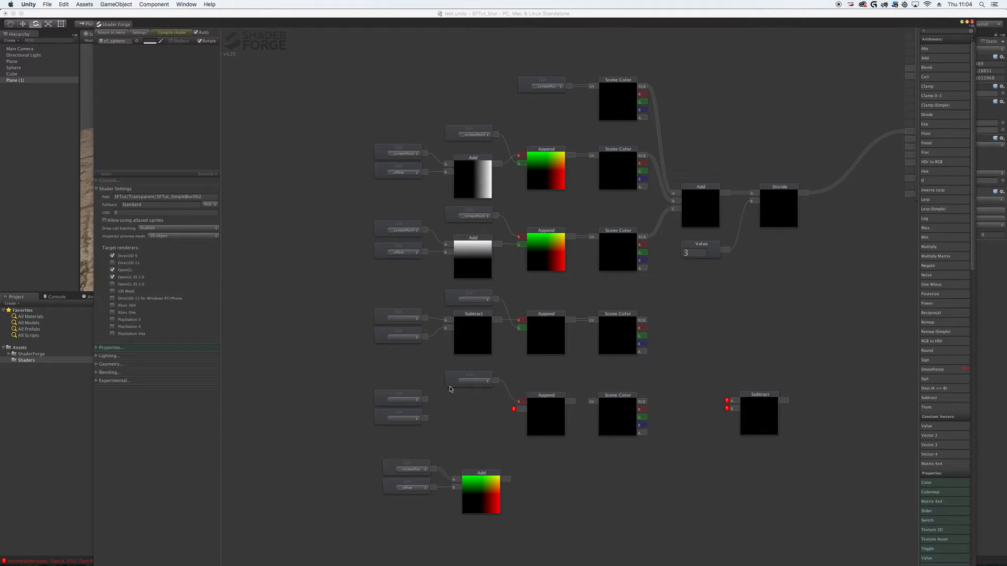
Place the second Subtract node in the lower copied row, connecting its two Get nodes as inputs and its output to the Append's G input.
drag(759, 406, 480, 411)
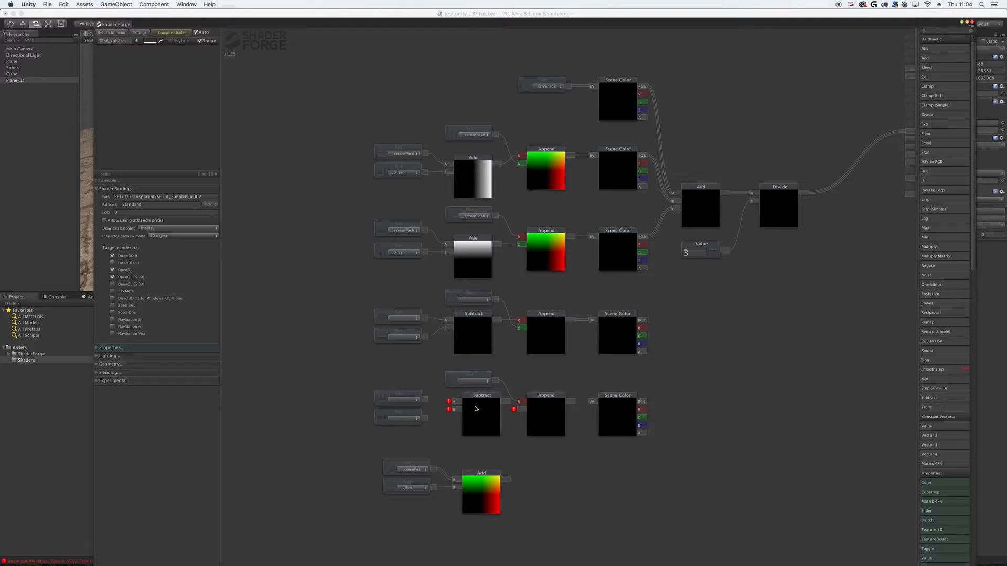
drag(480, 408, 469, 408)
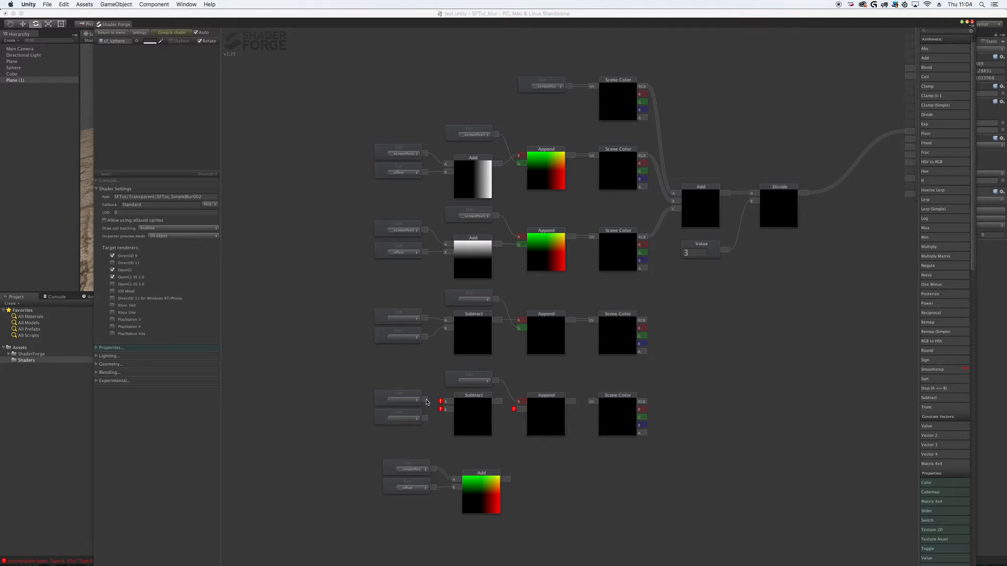
mouse_move(427, 402)
mouse_down()
mouse_move(446, 402)
mouse_move(436, 416)
mouse_move(519, 410)
mouse_up()
In the upper Subtract row, set the Append's Get node to __screenPosU and the Subtract's Get nodes to __screenPosV and __offset.
click(478, 300)
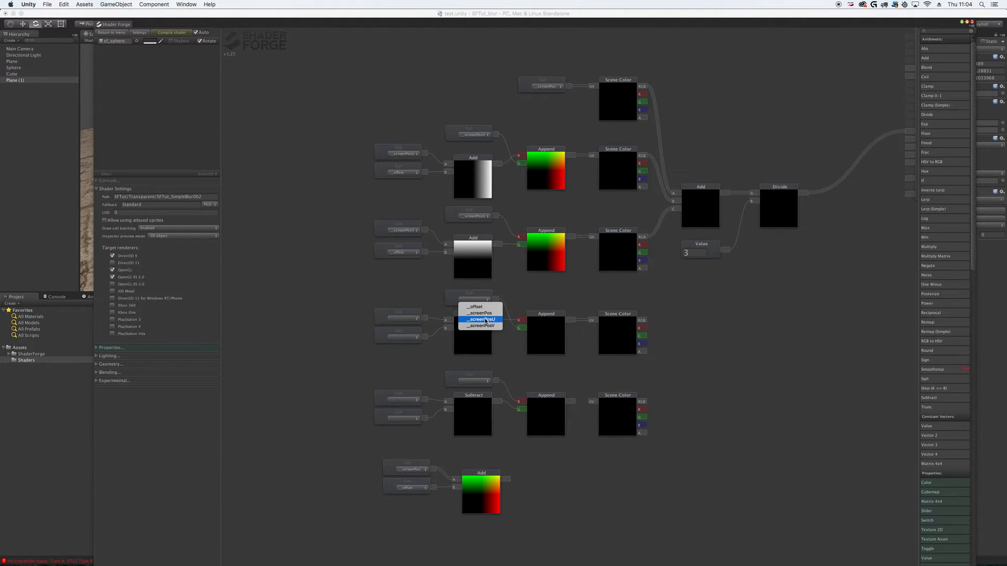
click(485, 319)
click(412, 320)
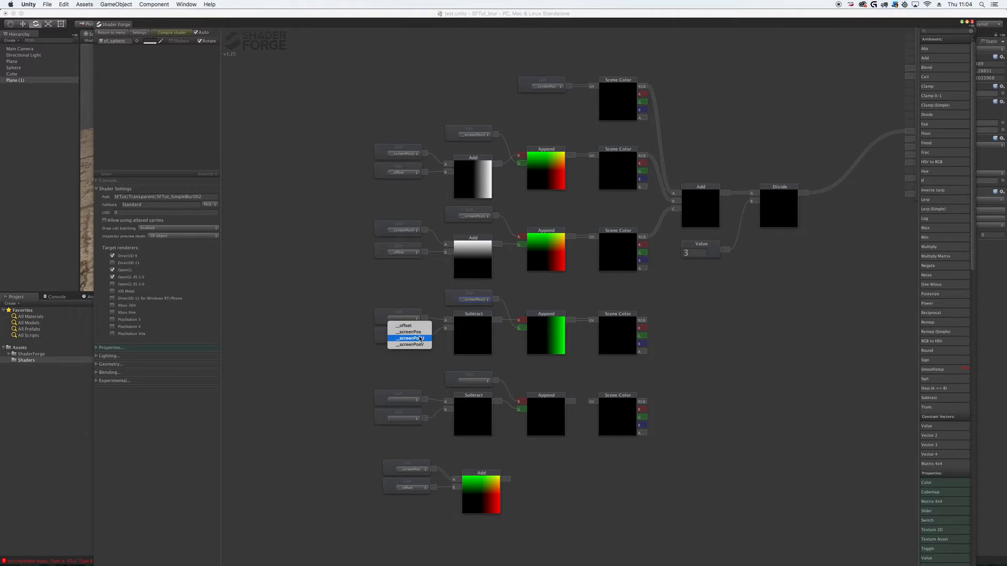
click(410, 340)
click(410, 339)
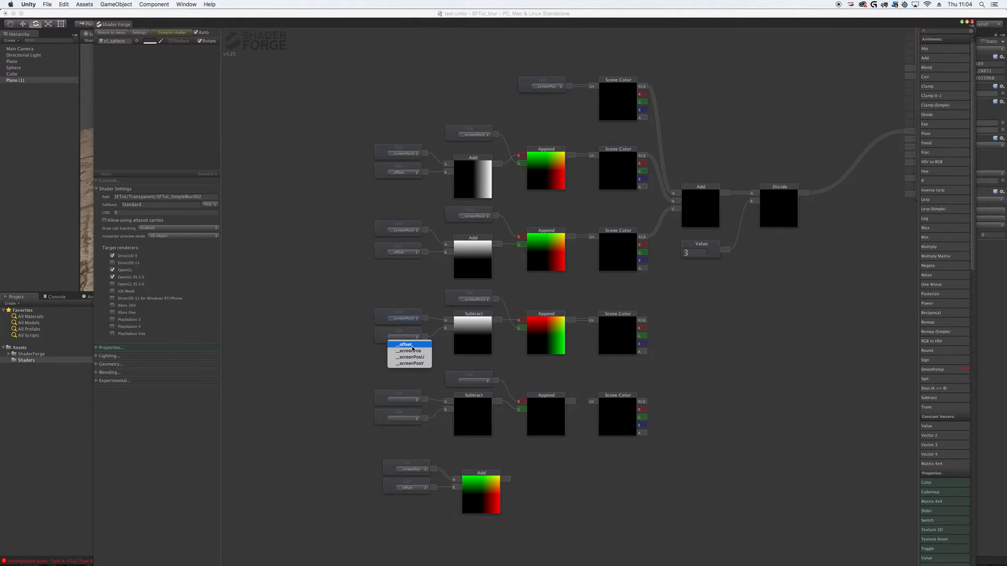
click(412, 362)
In the lower Subtract row, set the Append's Get node to __screenPosV and the Subtract's Get nodes to __screenPosU and __offset.
click(475, 383)
click(475, 408)
click(412, 401)
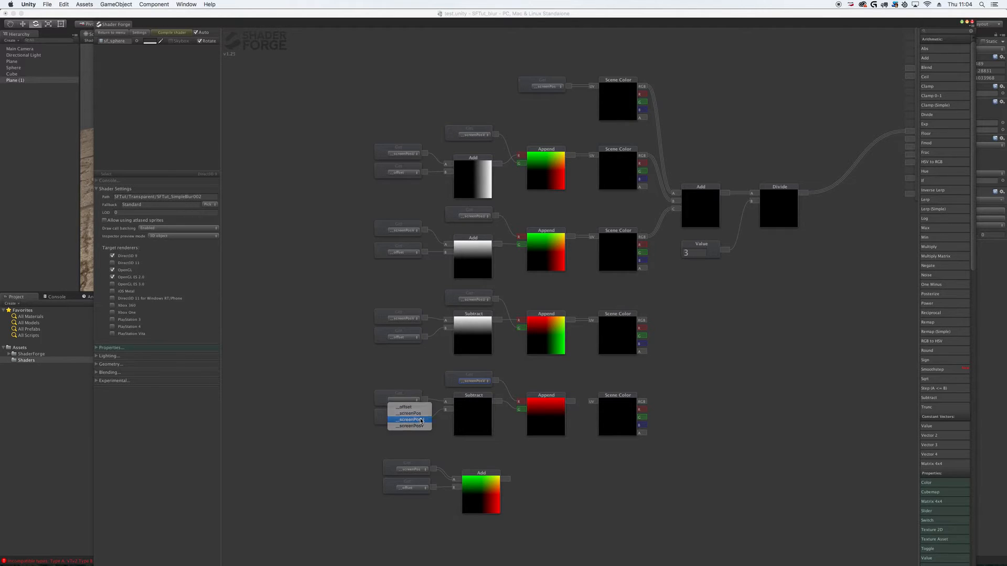
click(411, 420)
click(413, 419)
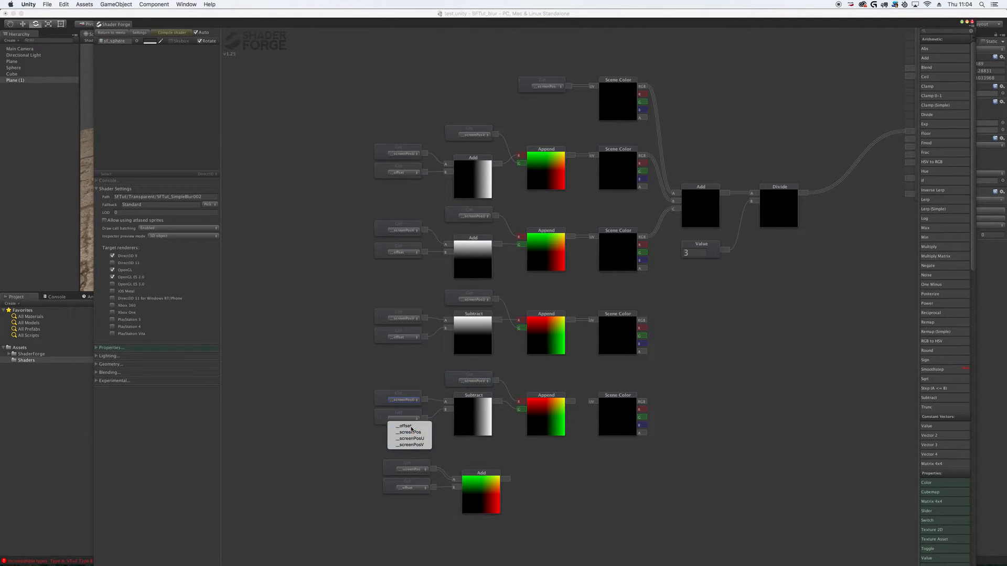
click(405, 425)
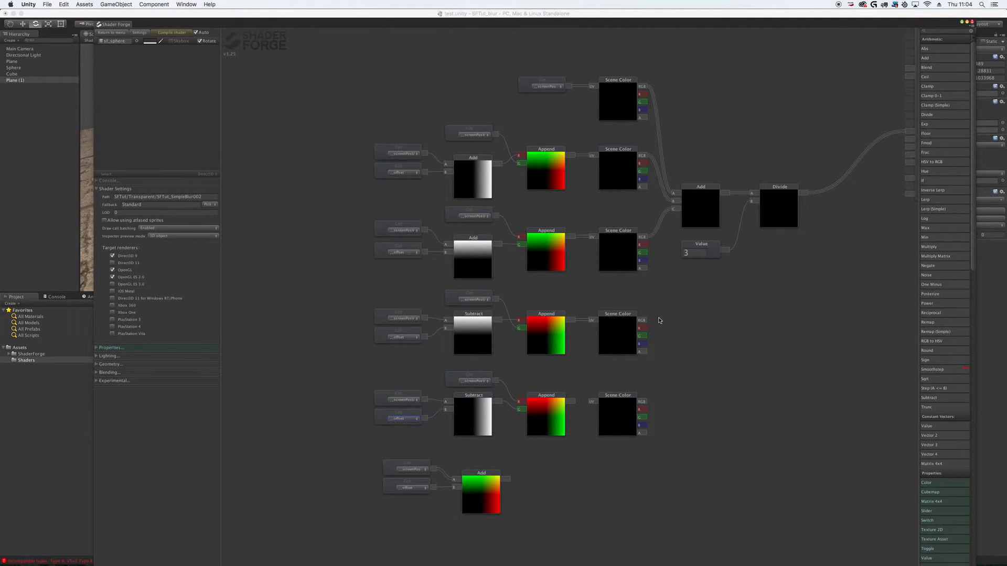
Connect the RGB outputs of both new Scene Color nodes to the free inputs of the summing Add node.
drag(642, 321, 674, 213)
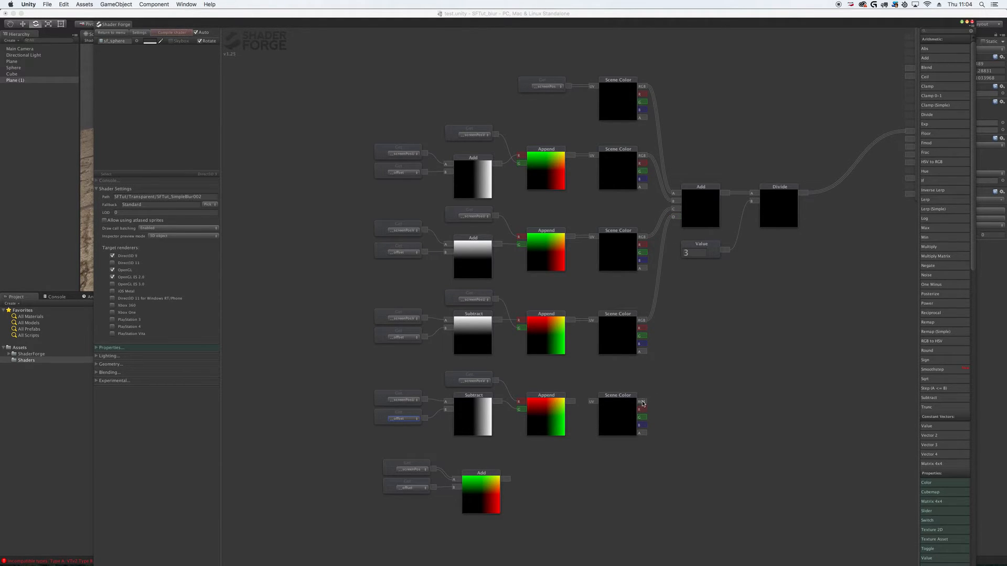
middle_drag(681, 247, 665, 264)
drag(663, 262, 695, 84)
Set the Value node feeding the Divide node to 5.
click(715, 112)
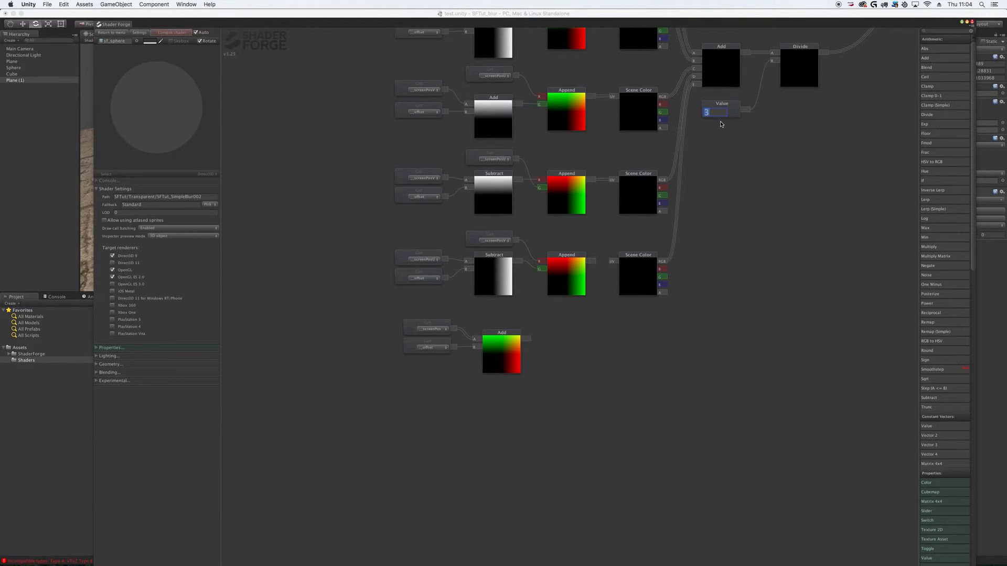
text(5)
key(Return)
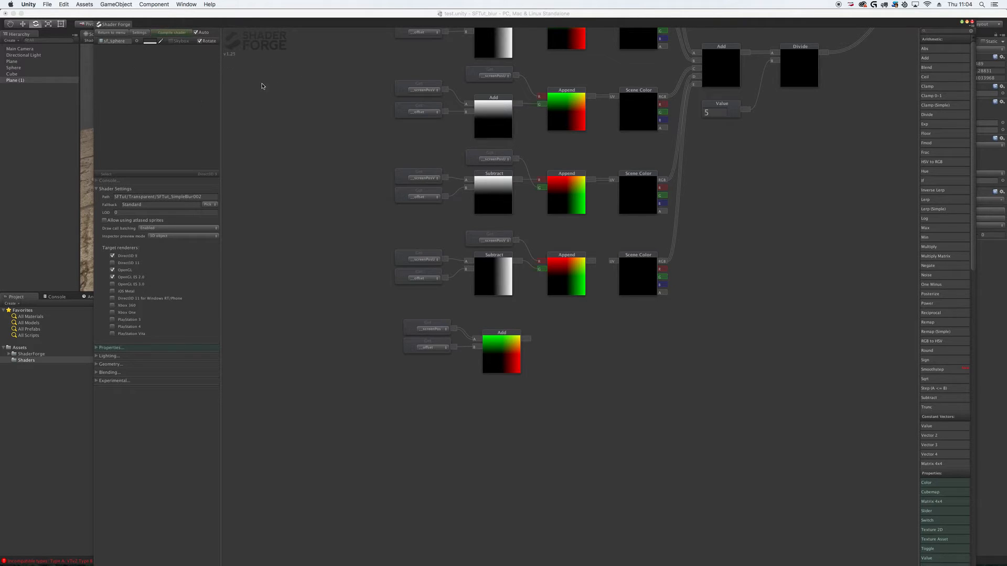
Check the updated shader on Plane (1) in the scene by varying its Offset, return it to 0, and deselect the plane.
click(29, 81)
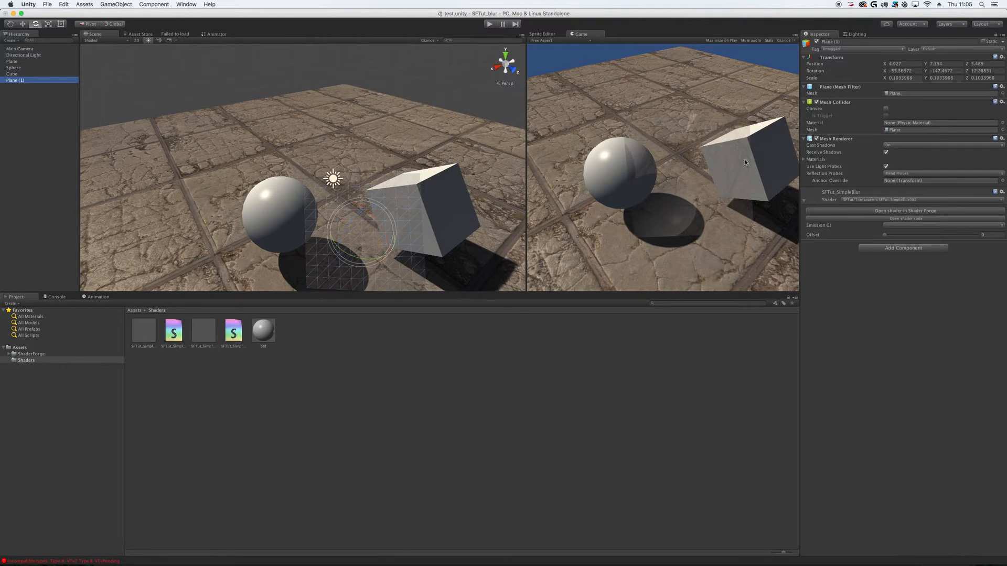
drag(886, 237, 798, 231)
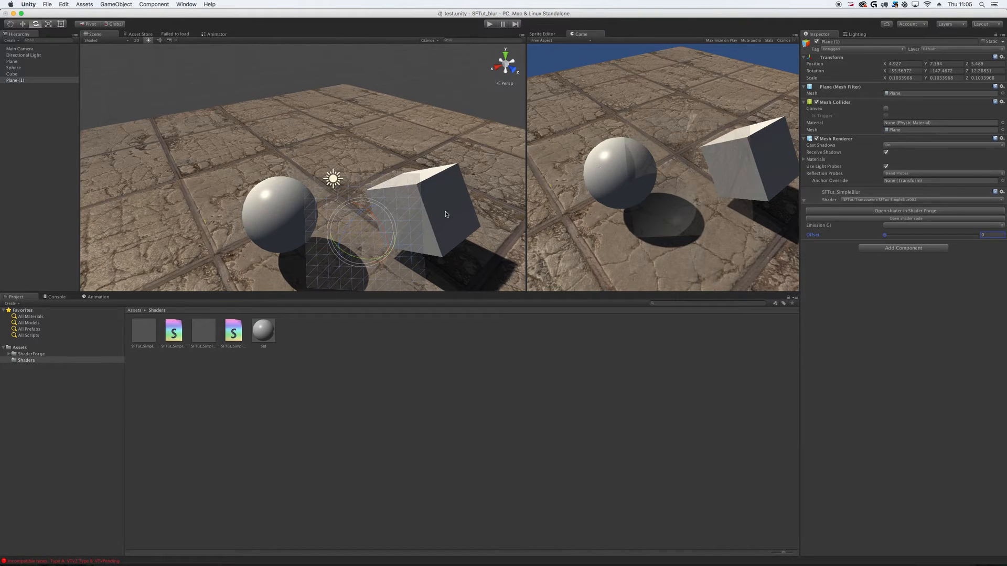
click(423, 73)
mouse_move(423, 185)
middle_down()
mouse_move(423, 155)
mouse_move(421, 188)
mouse_move(435, 177)
mouse_move(401, 181)
mouse_move(433, 177)
mouse_move(408, 172)
mouse_move(401, 178)
mouse_move(428, 183)
middle_up()
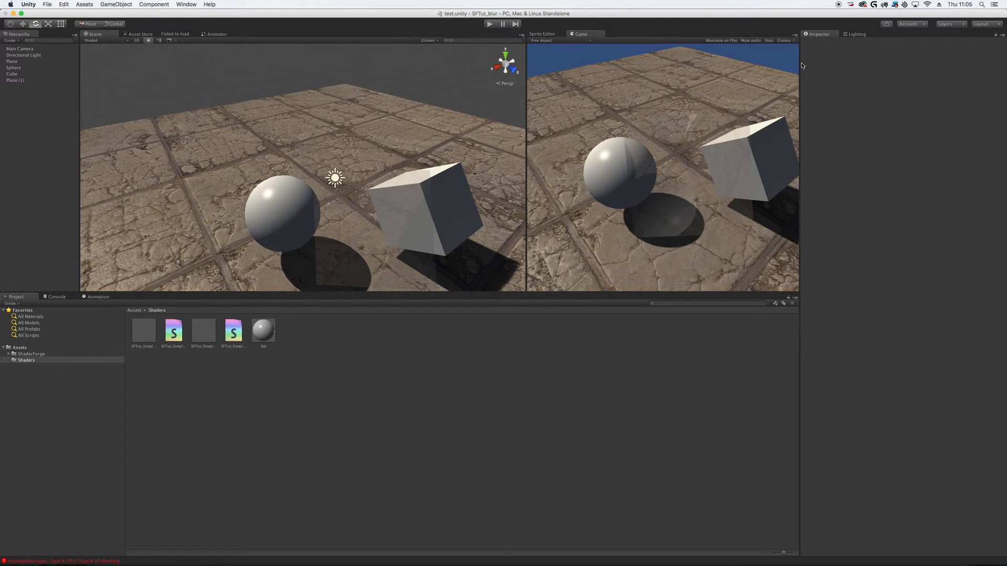
Back in Shader Forge, swap the upper Subtract row's sources: __screenPosU into the Subtract and __screenPosV into the Append.
click(158, 5)
mouse_move(185, 7)
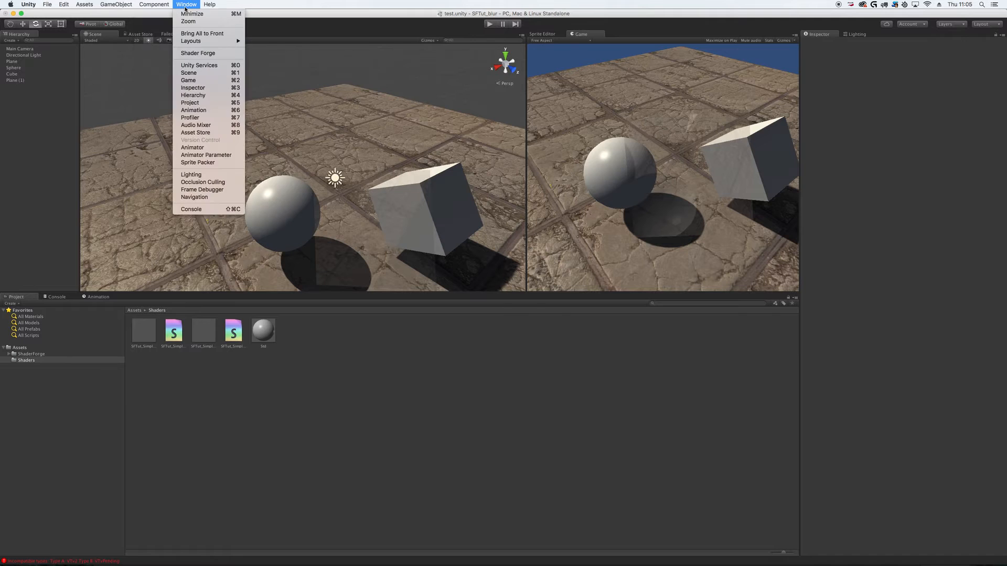
click(194, 53)
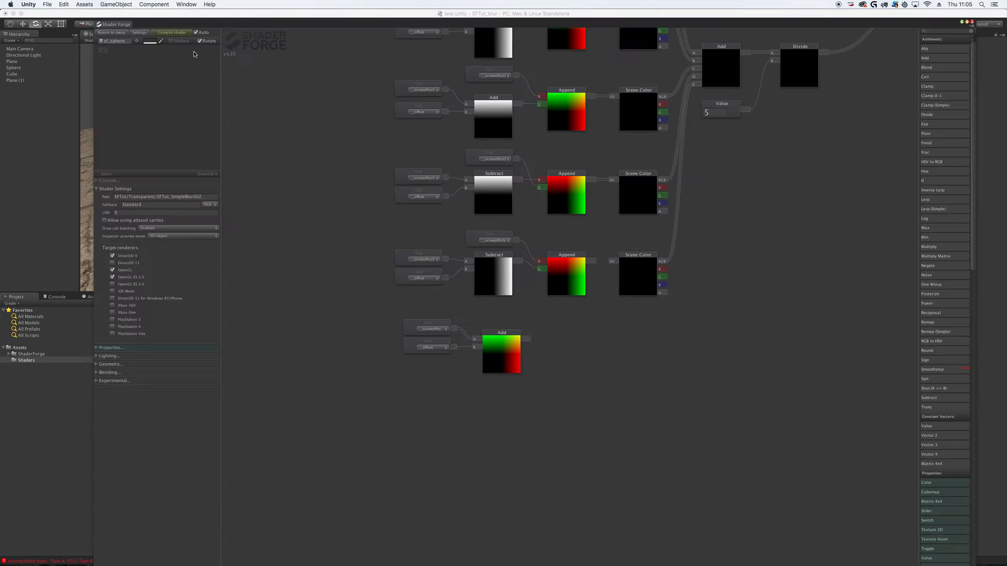
drag(759, 218, 753, 295)
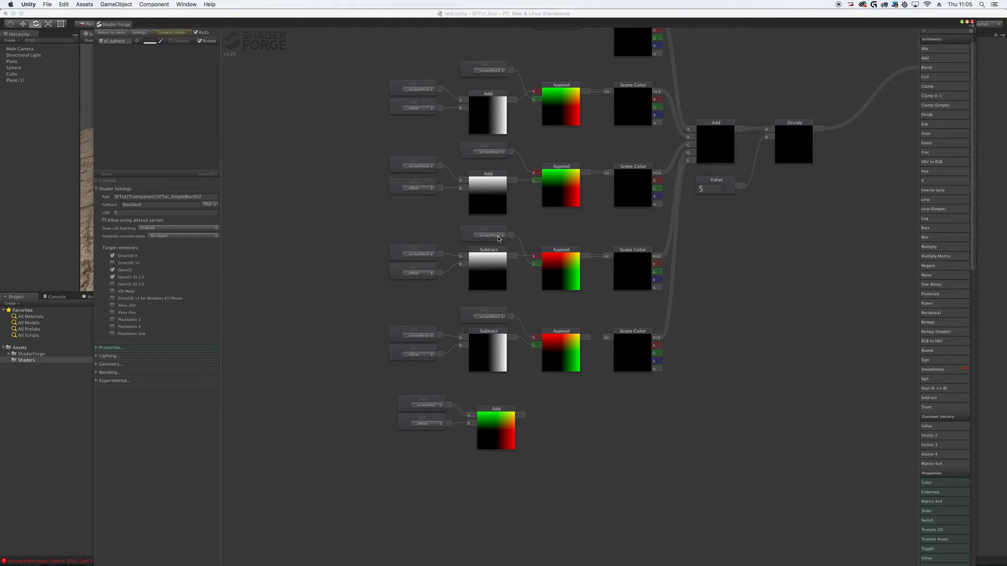
click(425, 254)
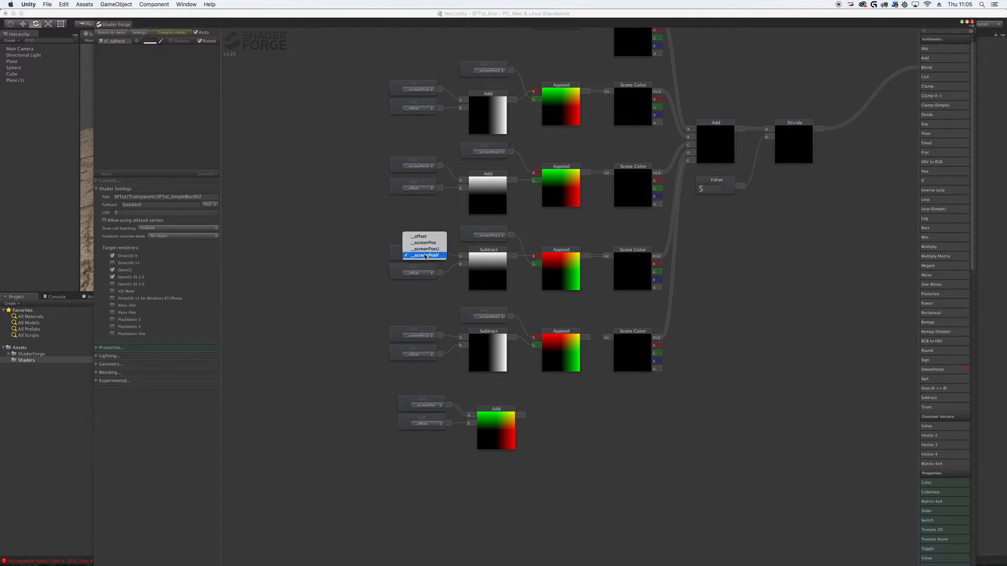
click(475, 242)
click(498, 235)
click(496, 243)
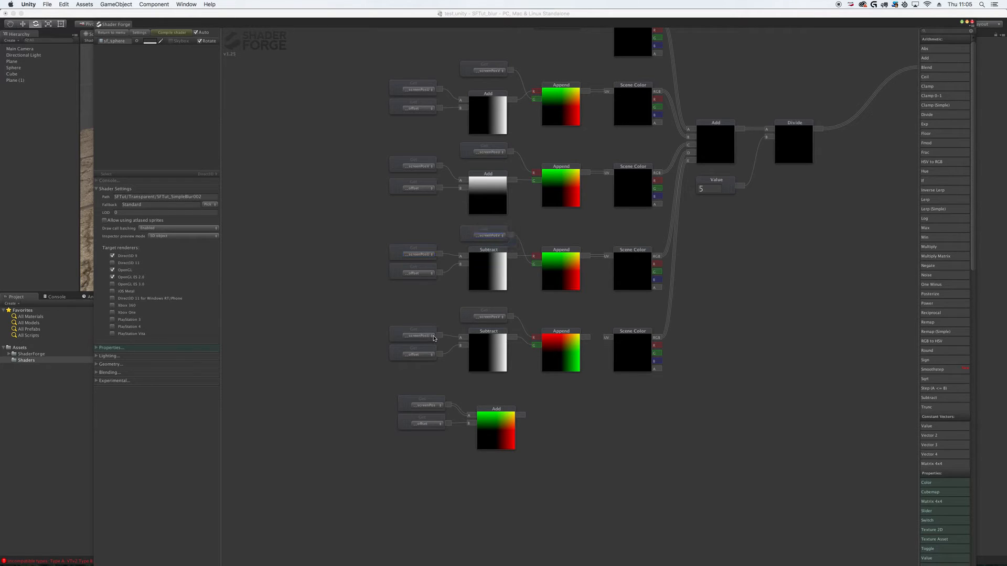
Swap the lower Subtract row's sources: __screenPosV into the Subtract and __screenPosU into the Append.
click(426, 336)
click(428, 343)
click(489, 317)
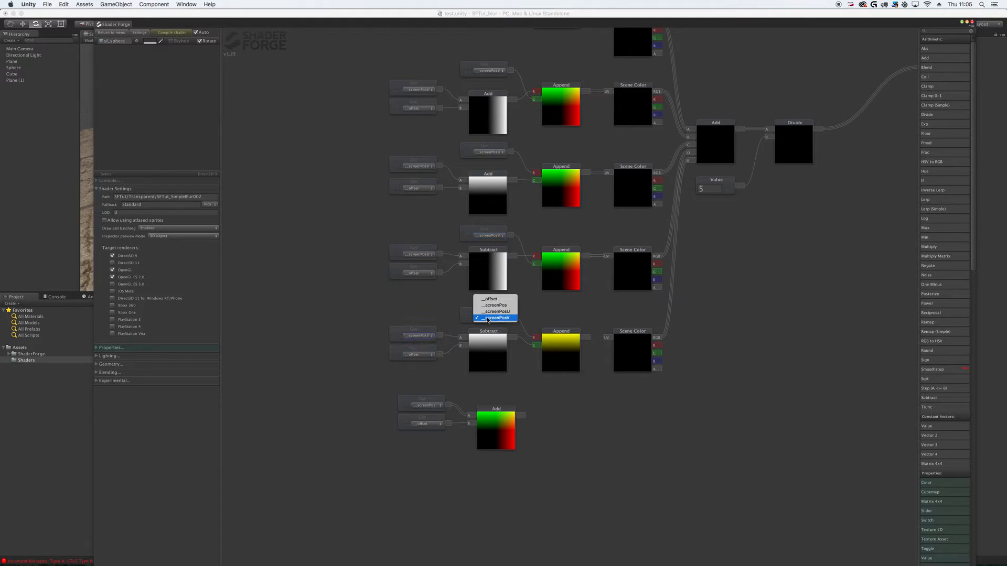
click(492, 313)
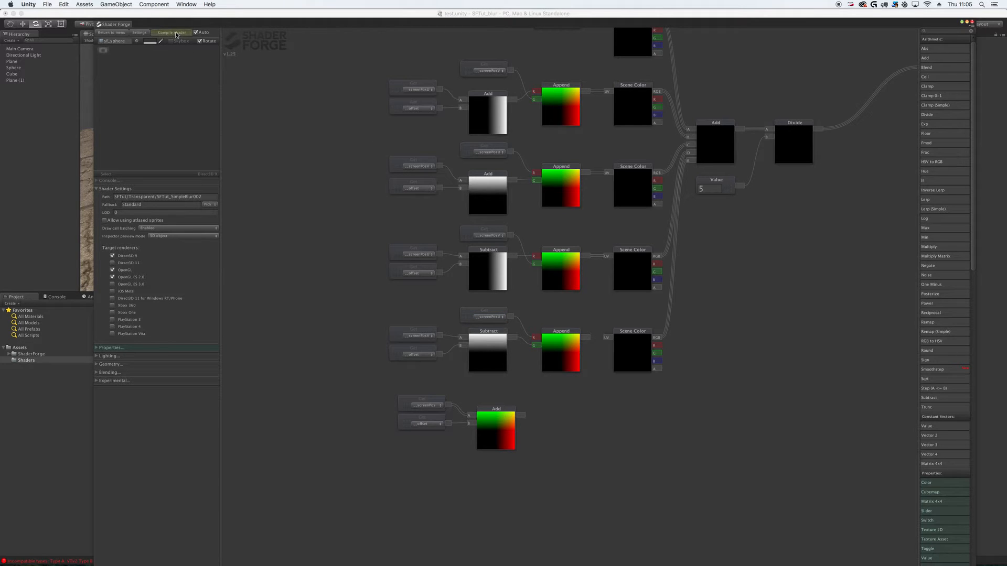
Check the updated blur on Plane (1) by orbiting the scene and varying its Offset, and return the Offset to 0.
click(13, 81)
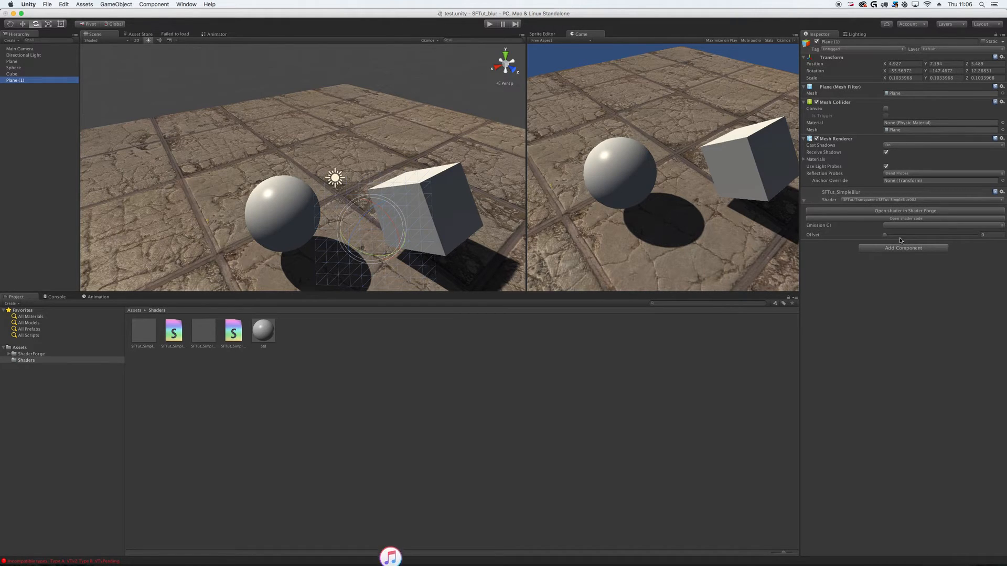
right_drag(475, 130, 529, 197)
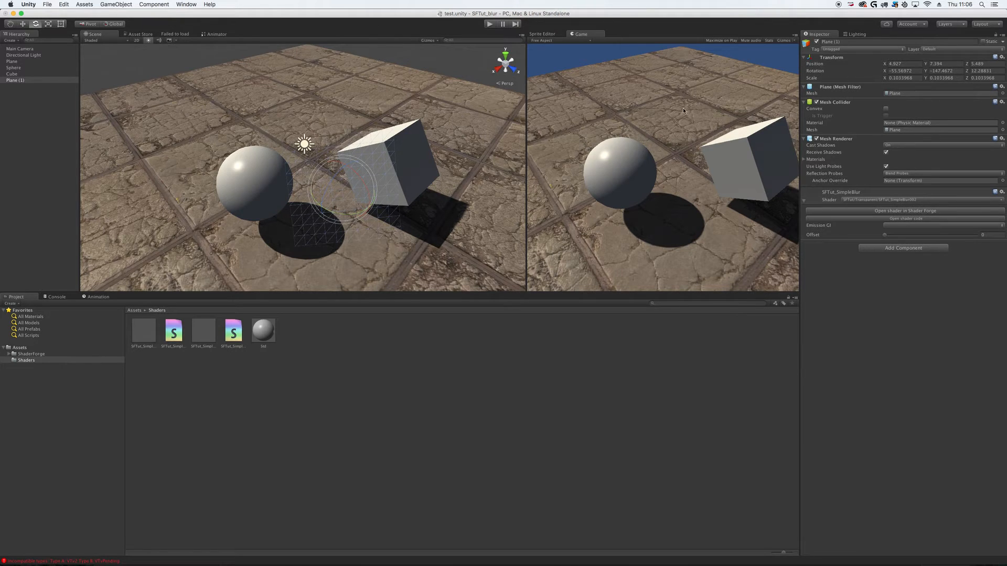
drag(887, 237, 898, 236)
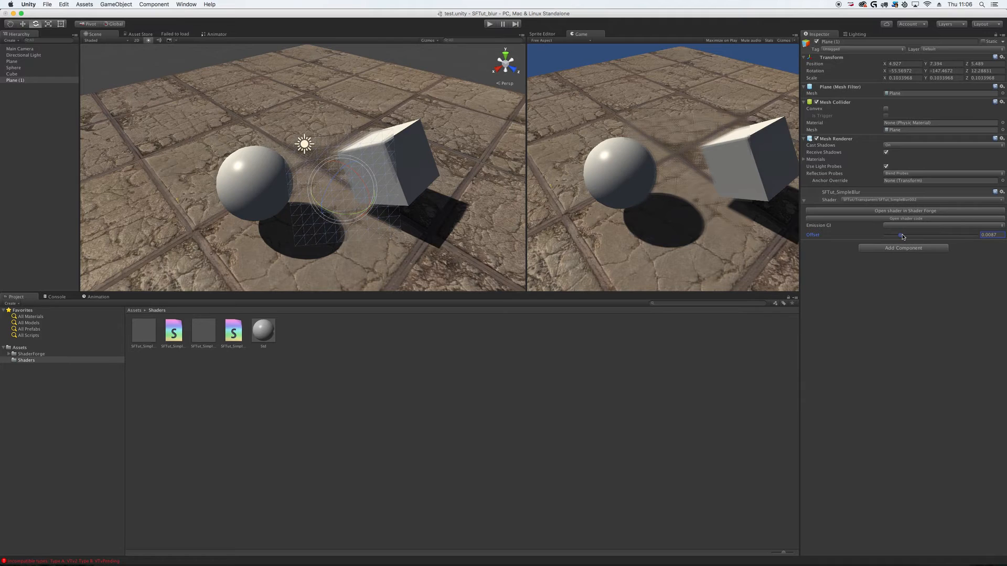
mouse_move(896, 236)
mouse_down()
mouse_move(911, 238)
mouse_move(894, 242)
mouse_up()
mouse_move(895, 243)
mouse_down()
mouse_move(985, 246)
mouse_move(899, 249)
mouse_up()
drag(898, 249, 867, 248)
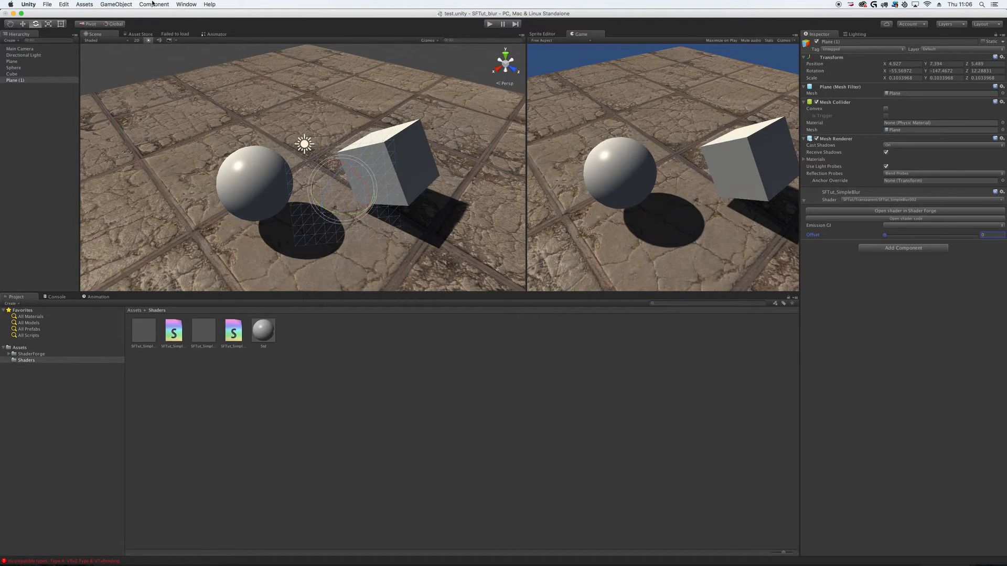
Reopen Shader Forge and connect the lower Subtract row's Append output to the UV input of its Scene Color node.
click(186, 4)
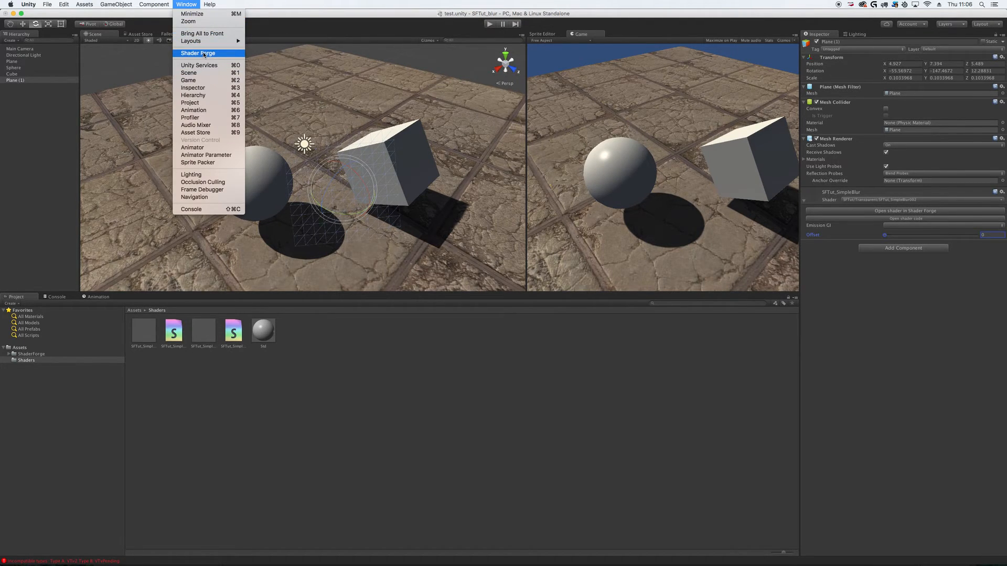
click(204, 54)
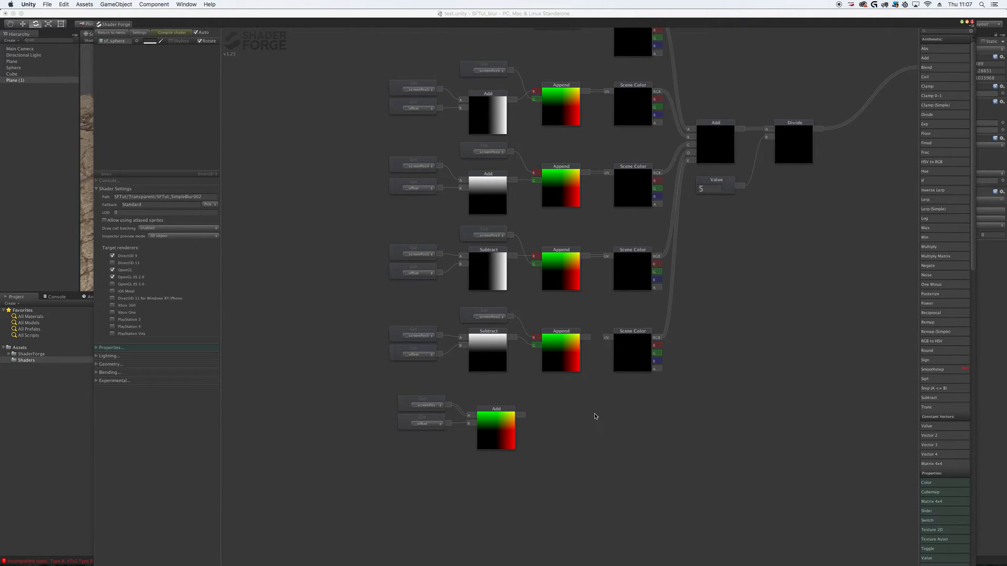
drag(587, 337, 610, 338)
Add a Scene Color node beside the lowest Add node and feed the Add output into its UV input.
key(s)
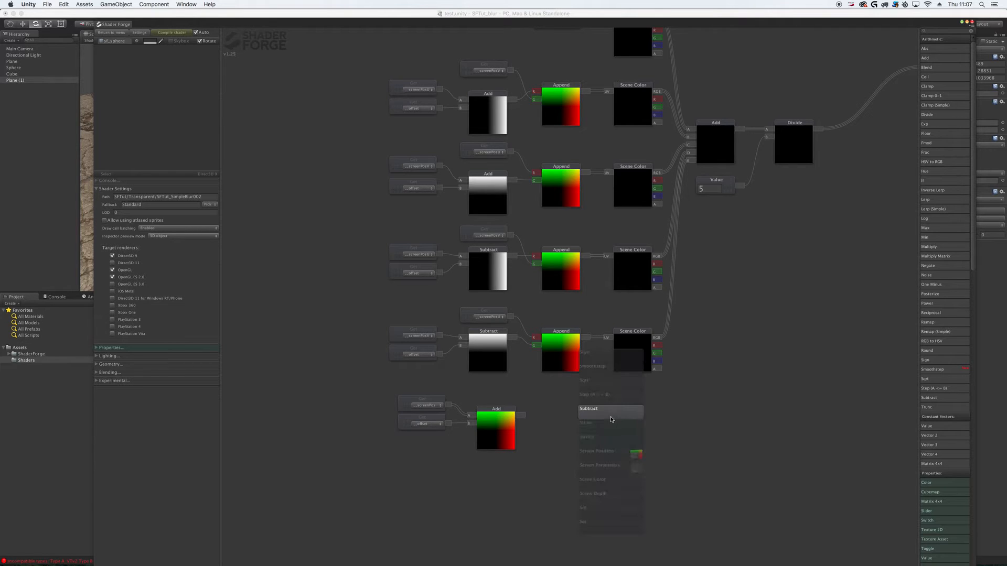
scroll(611, 419, down, 5)
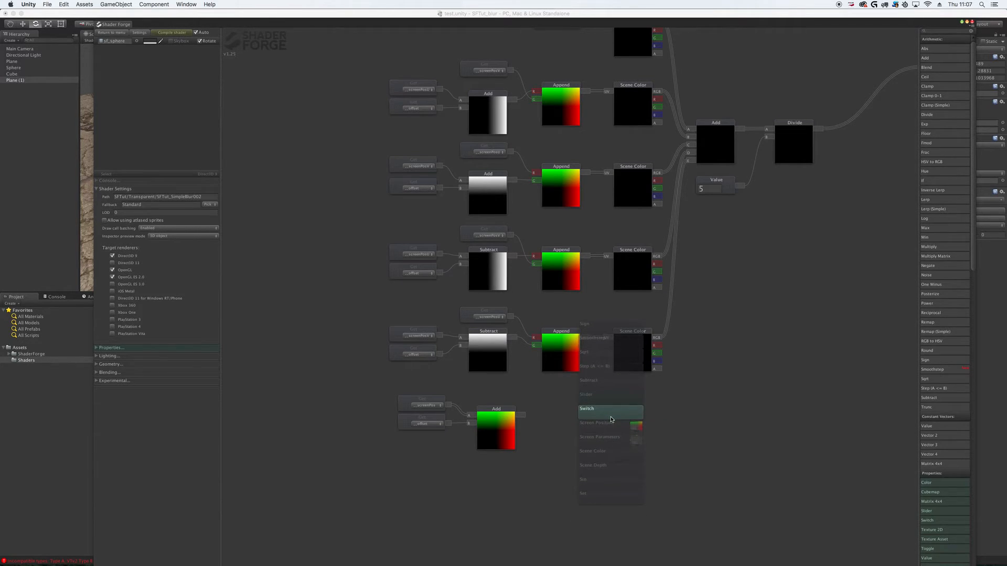
drag(610, 420, 634, 406)
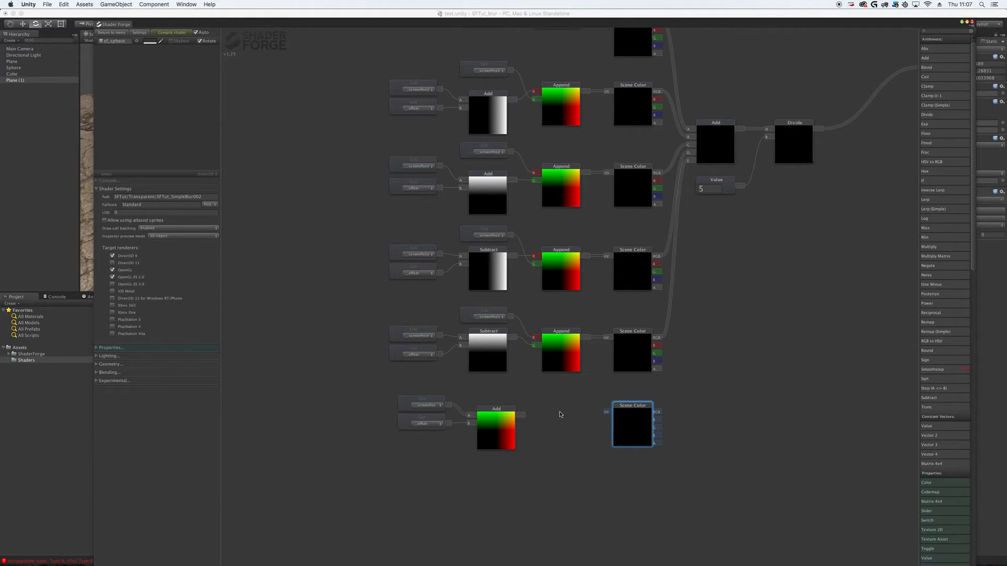
drag(522, 415, 633, 410)
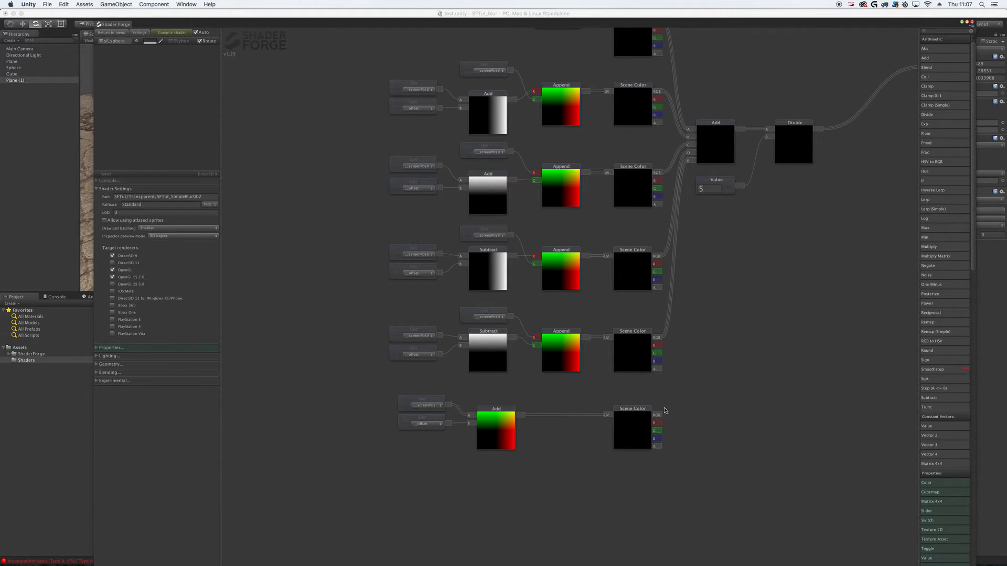
Place a new Add node beside the newest Scene Color node for combining the diagonal samples.
drag(658, 415, 689, 160)
drag(698, 206, 696, 296)
right_click(713, 413)
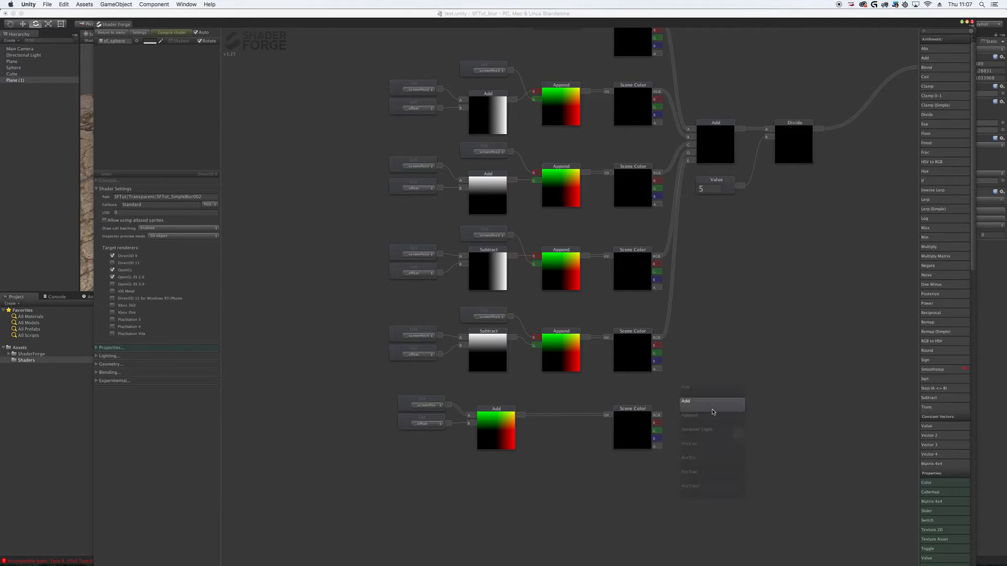
click(713, 413)
drag(709, 392, 707, 428)
Place a Subtract node beneath the __screenPos and __offset Add node, with another Scene Color node beside it.
scroll(759, 438, down, 5)
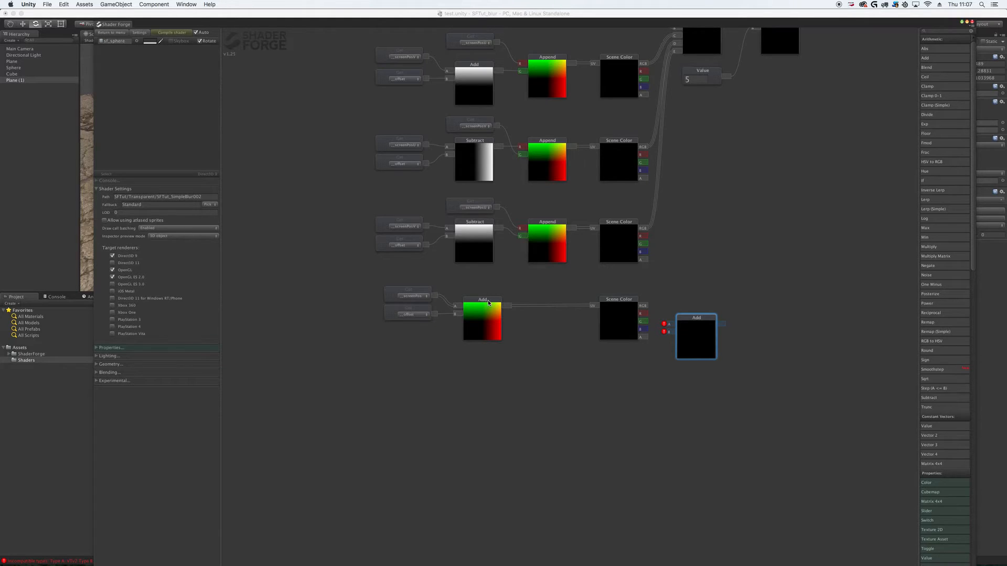
click(406, 367)
drag(364, 287, 429, 294)
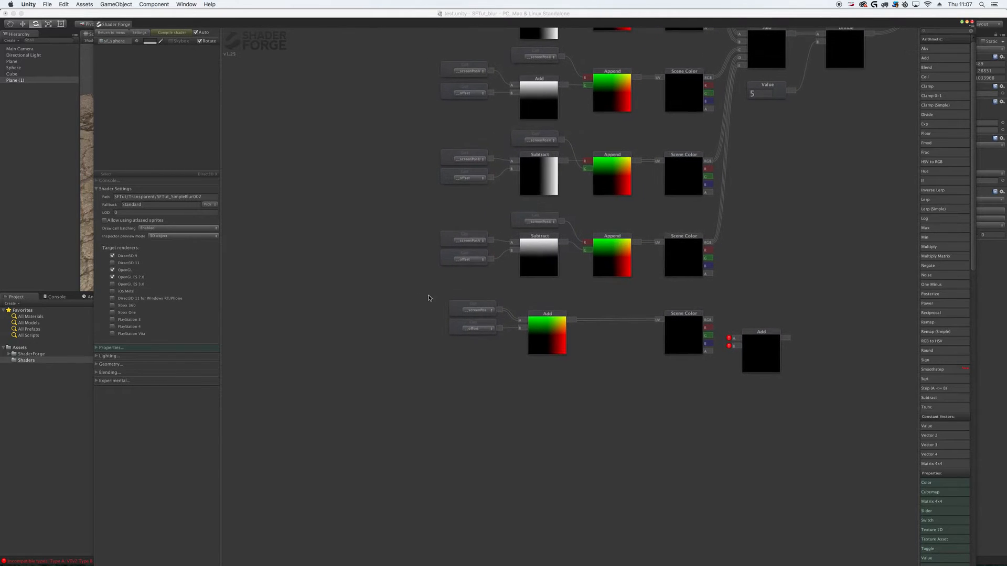
right_click(430, 295)
click(367, 295)
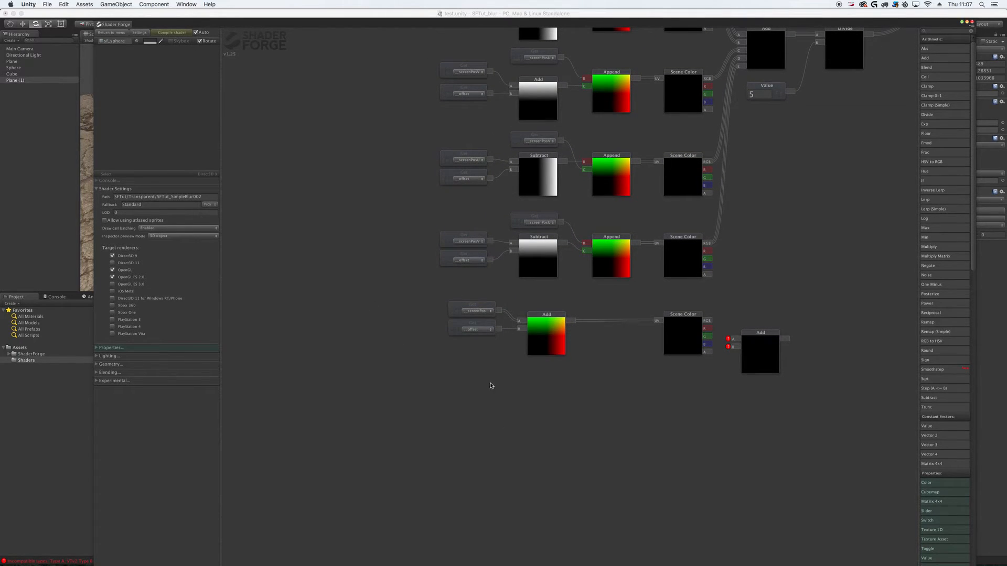
key(s)
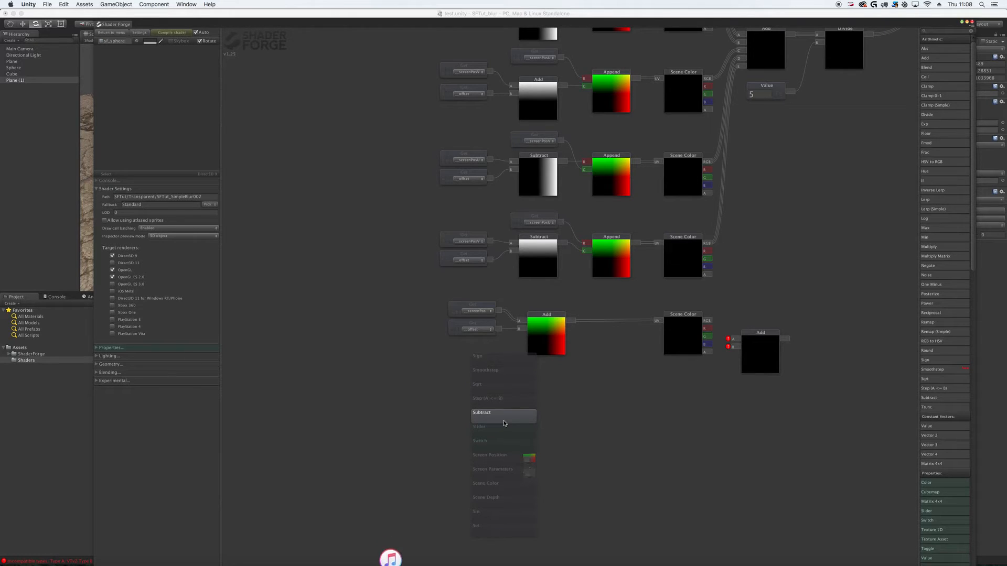
click(503, 424)
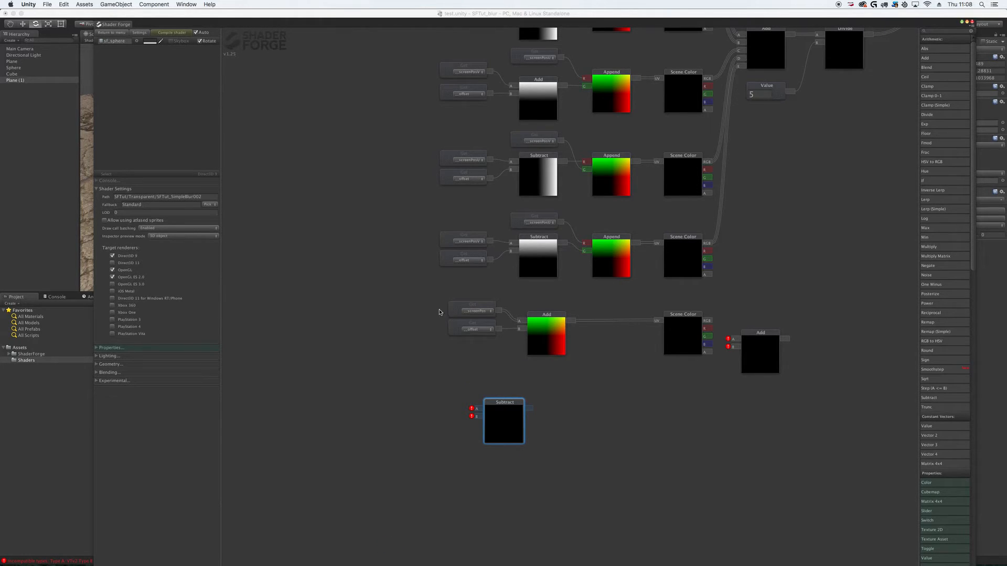
drag(503, 403, 544, 382)
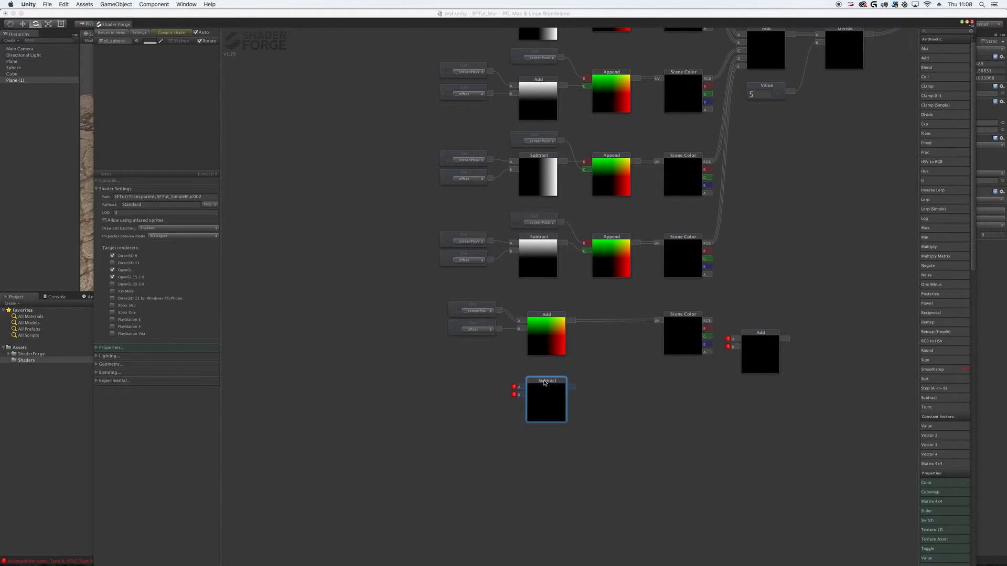
drag(688, 347, 689, 413)
Wire __screenPos and __offset through the new Subtract node into its Scene Color, and connect both new Scene Color outputs to the combining Add node.
drag(571, 387, 657, 387)
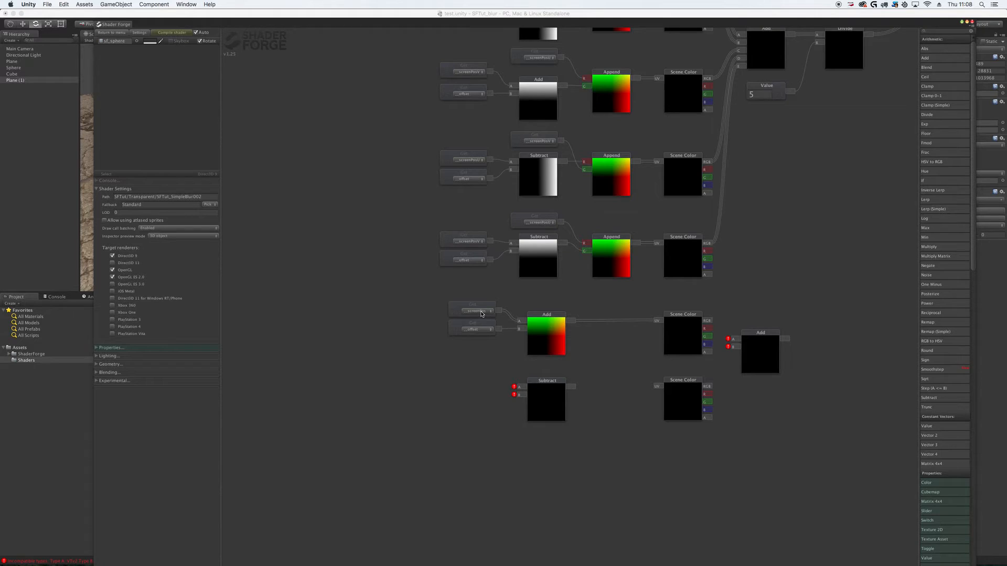
drag(498, 311, 520, 386)
drag(498, 332, 519, 394)
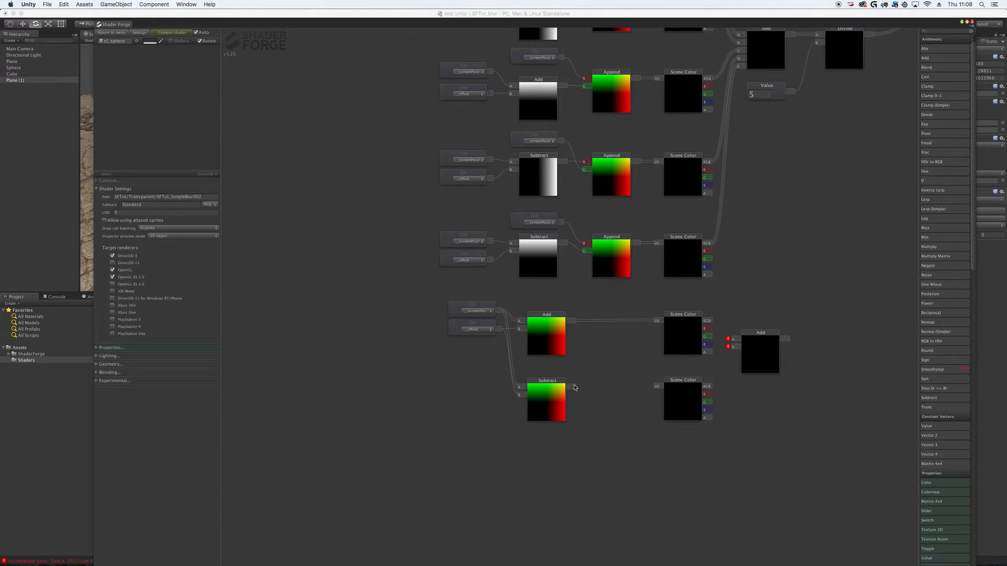
drag(573, 387, 733, 339)
Review the whole node graph, from the Offset slider and Screen Pos nodes down to the new Add and Subtract rows.
drag(602, 487, 574, 359)
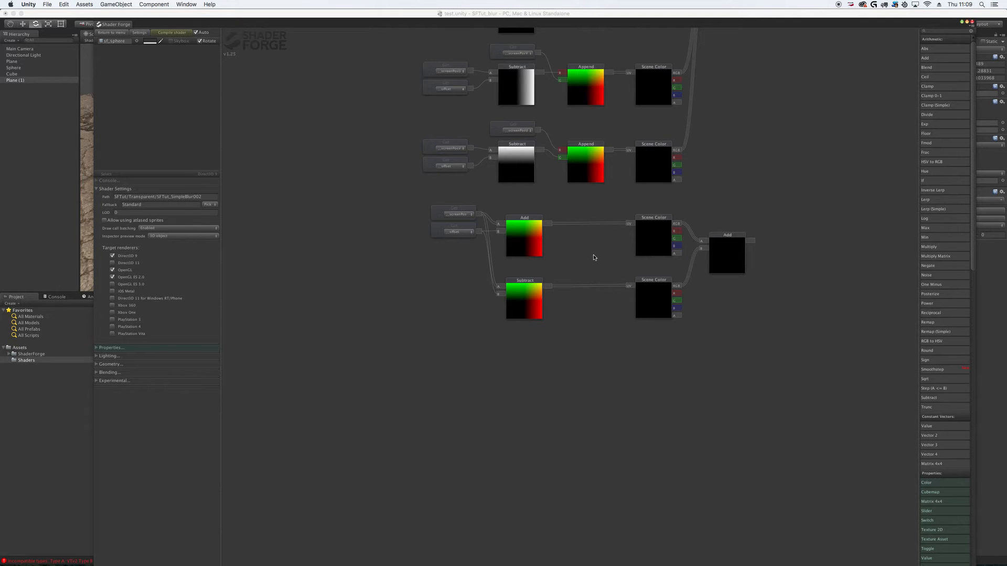
scroll(599, 249, up, 1)
middle_drag(574, 231, 601, 362)
middle_drag(588, 216, 550, 215)
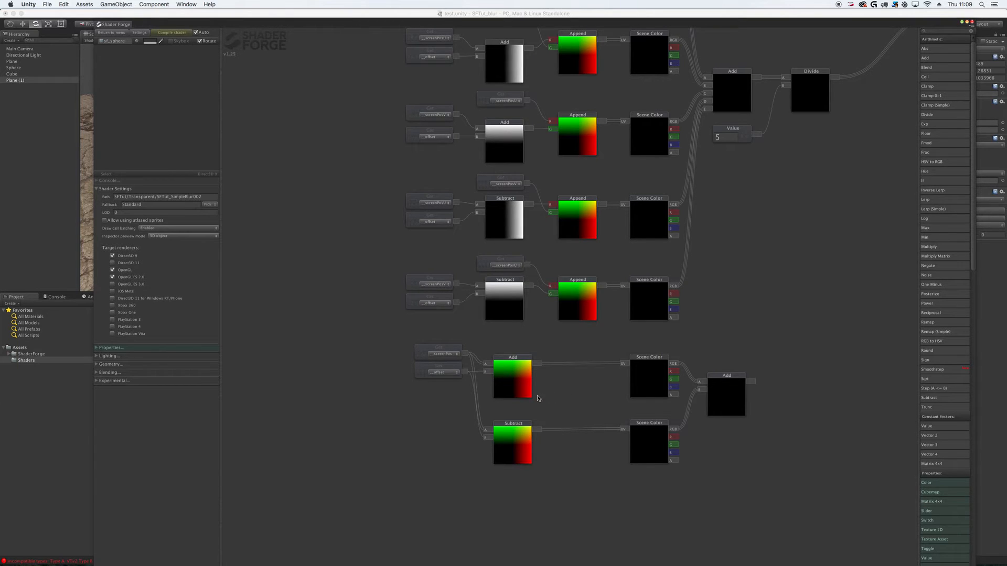
scroll(480, 367, down, 5)
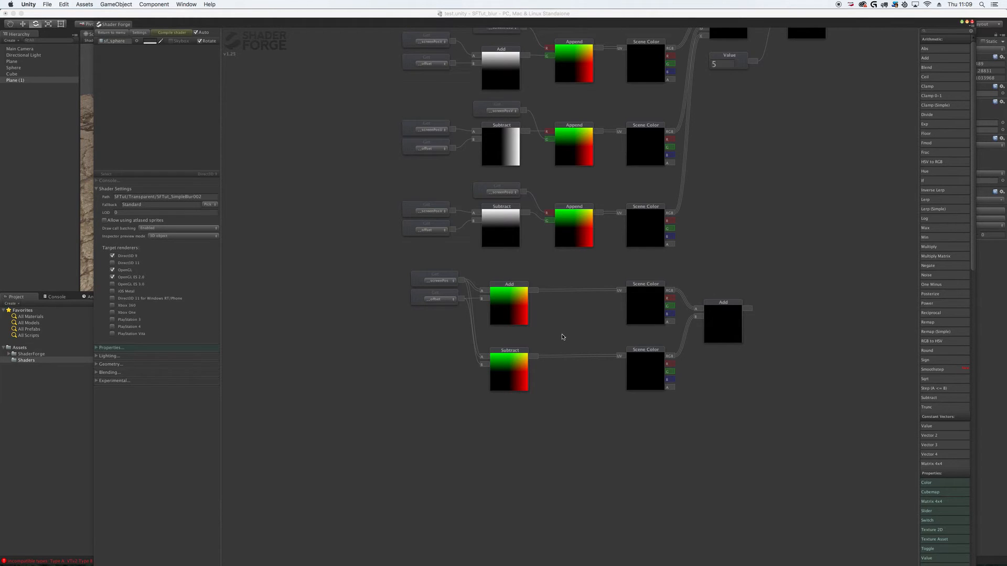
drag(563, 336, 475, 347)
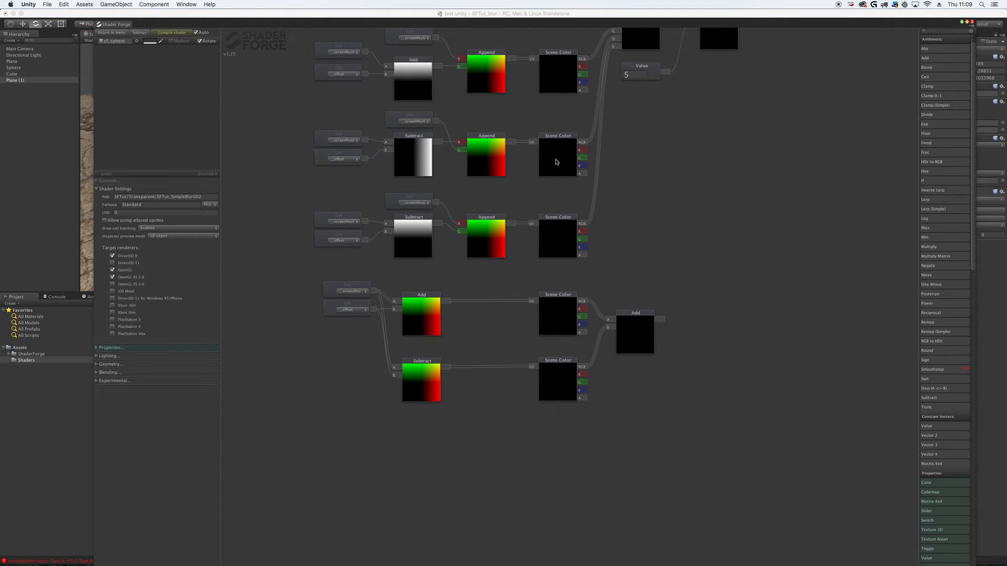
scroll(562, 158, down, 4)
middle_drag(684, 236, 684, 247)
middle_drag(632, 118, 655, 189)
drag(402, 74, 320, 89)
drag(446, 94, 305, 106)
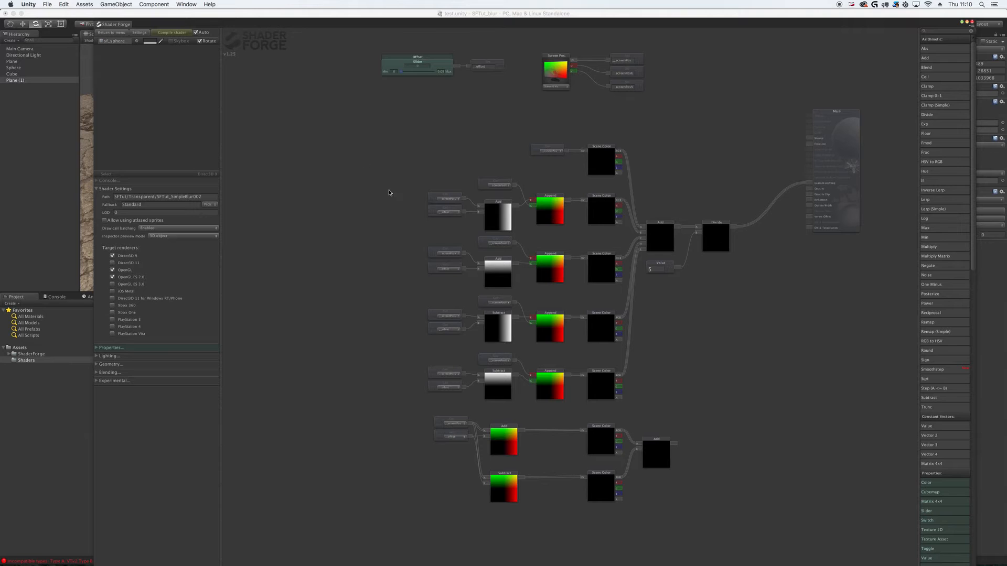
drag(712, 377, 711, 252)
drag(506, 433, 537, 384)
scroll(509, 394, up, 3)
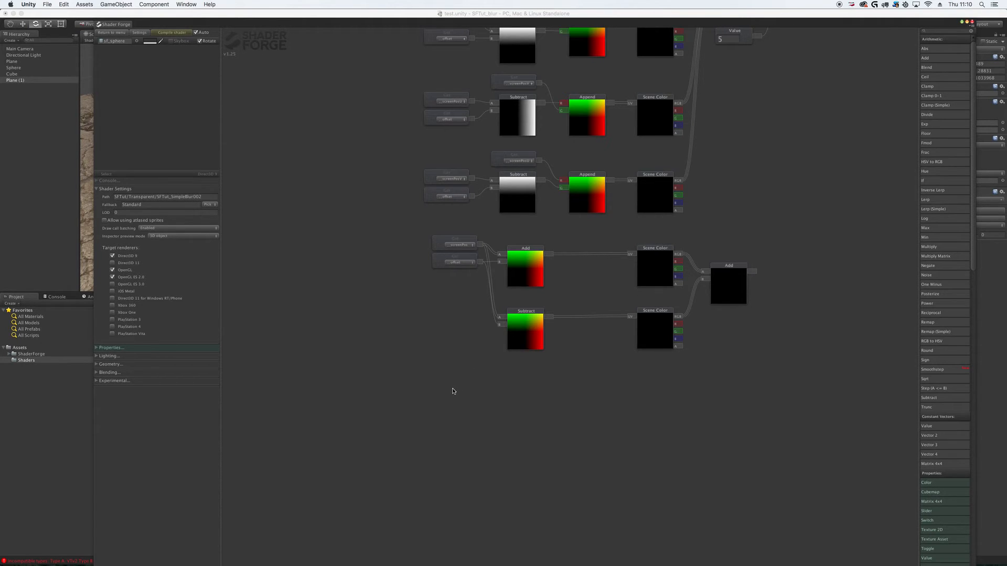
key(s)
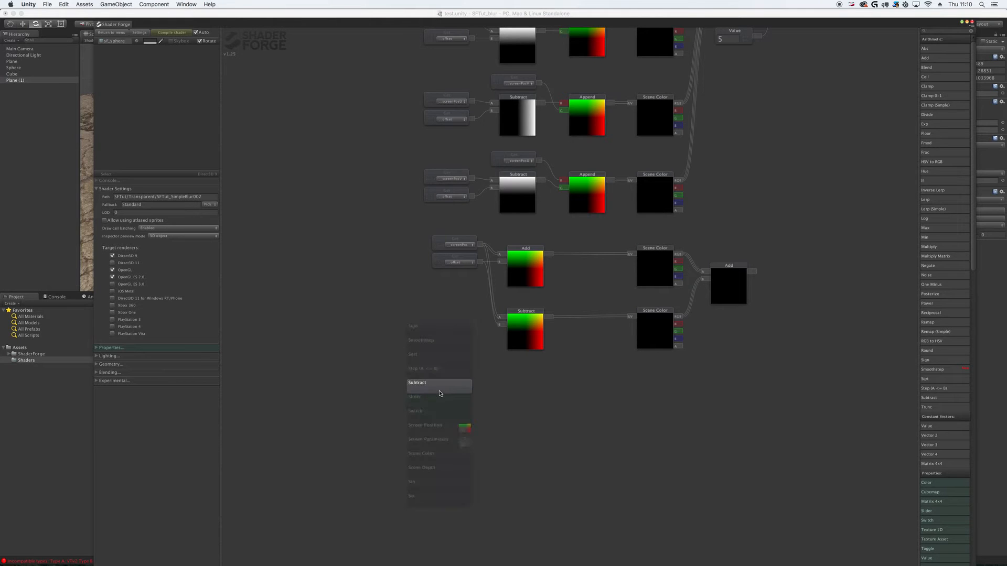
scroll(439, 393, down, 7)
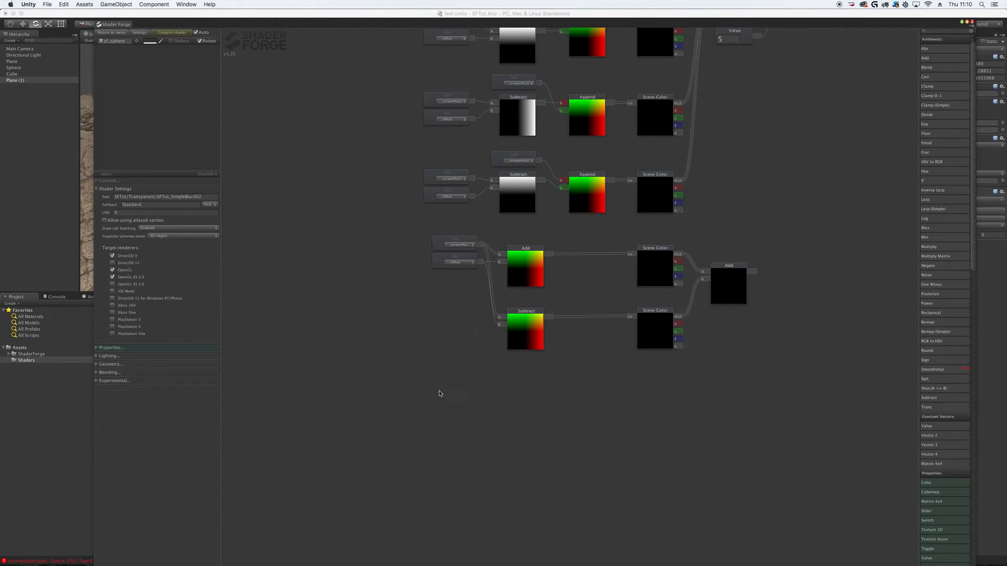
scroll(436, 393, up, 5)
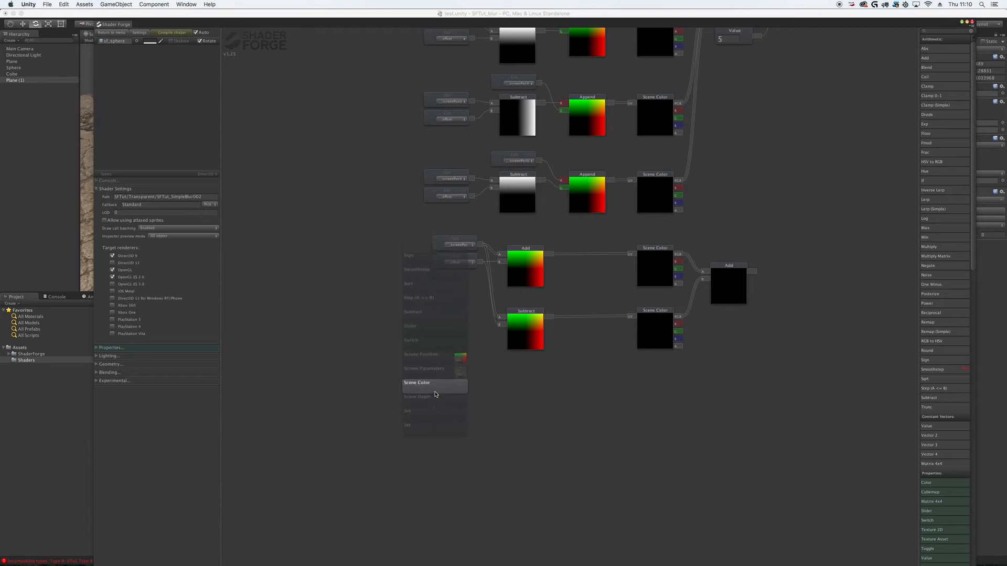
click(435, 395)
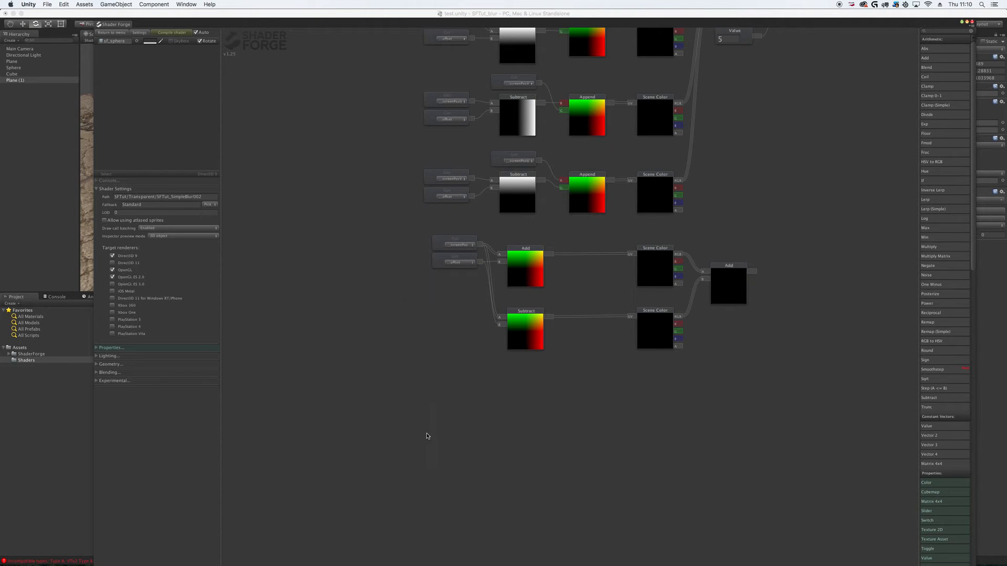
Add two Get nodes below the graph, set them to __screenPosU and __screenPosV, and stack them.
click(434, 438)
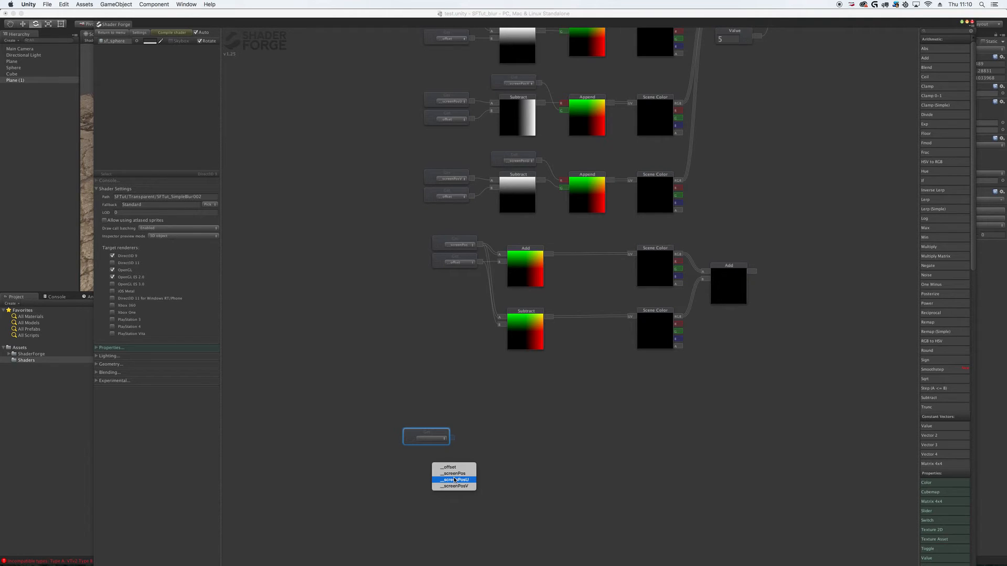
click(454, 480)
click(439, 478)
click(438, 478)
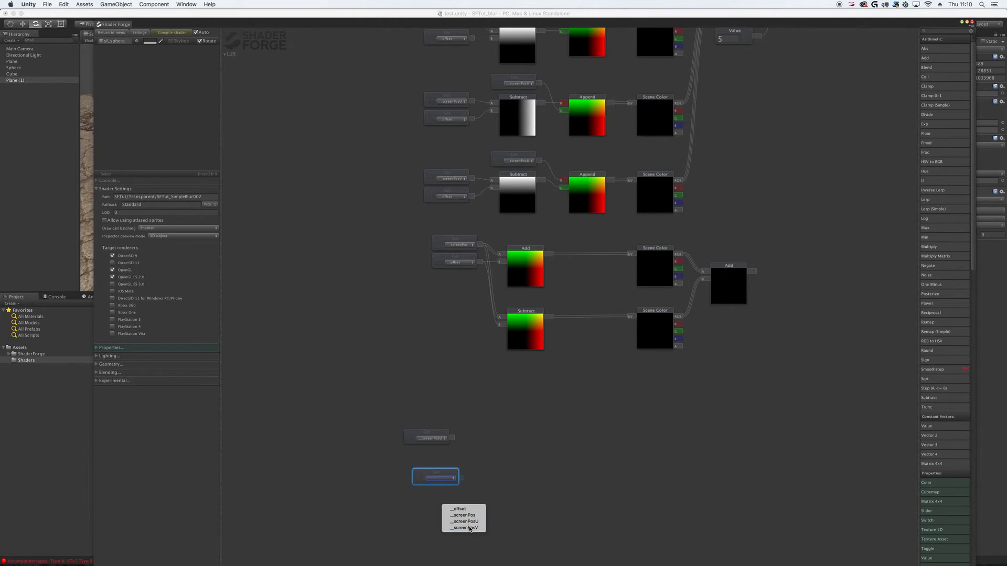
click(457, 529)
drag(441, 474, 431, 457)
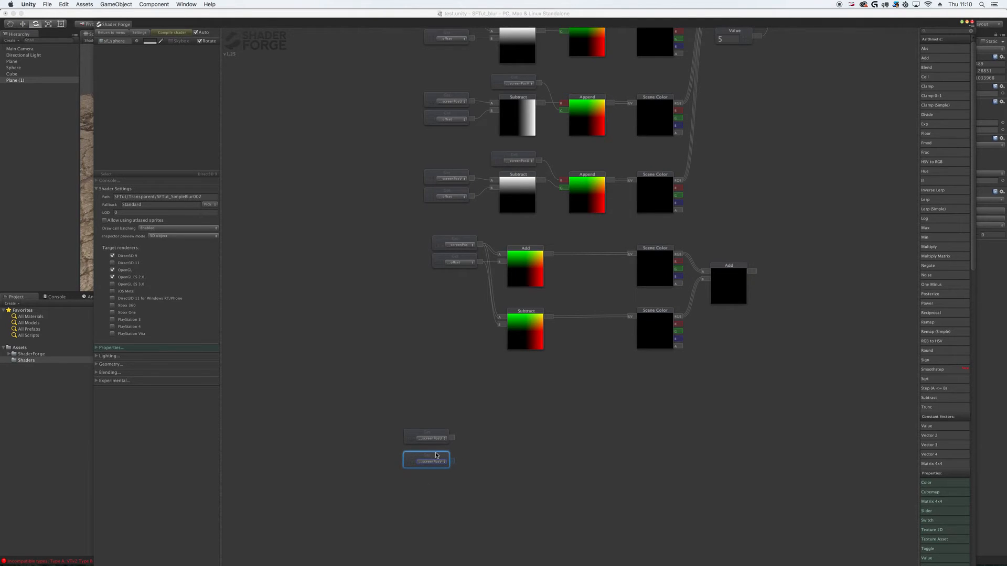
Spread the two new Get nodes apart and place a third Get node set to __offset between them.
click(484, 463)
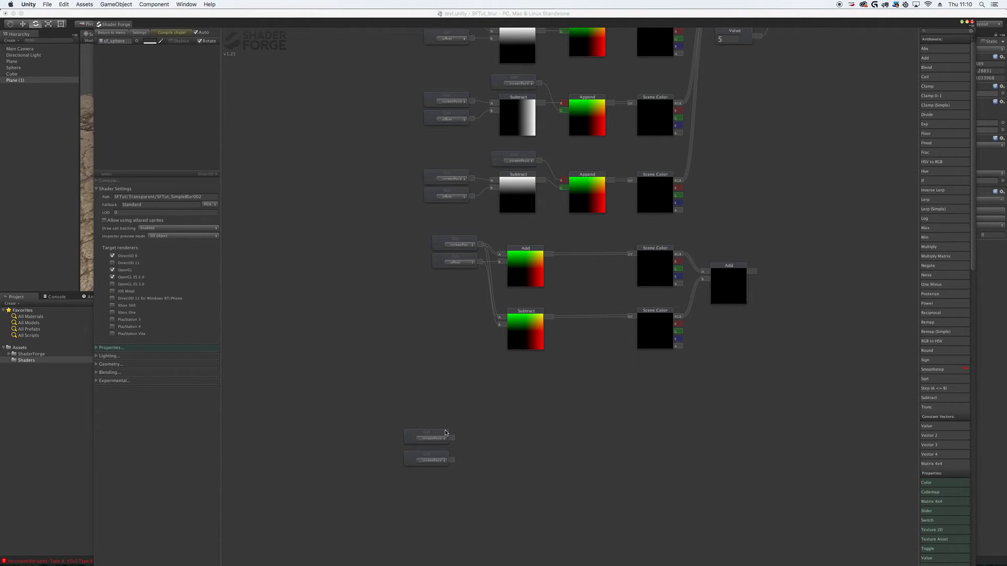
drag(445, 433, 444, 381)
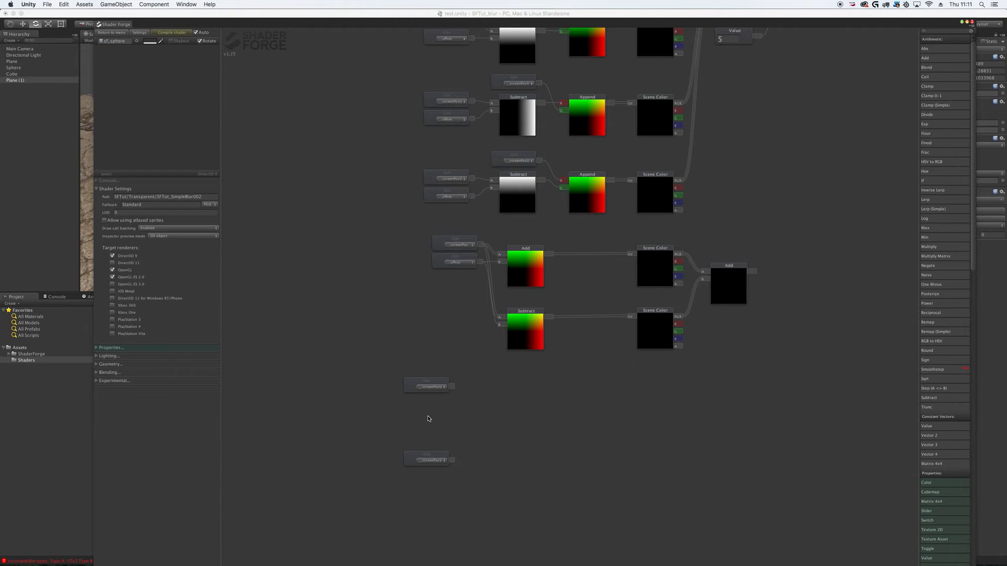
key(g)
click(428, 418)
click(440, 422)
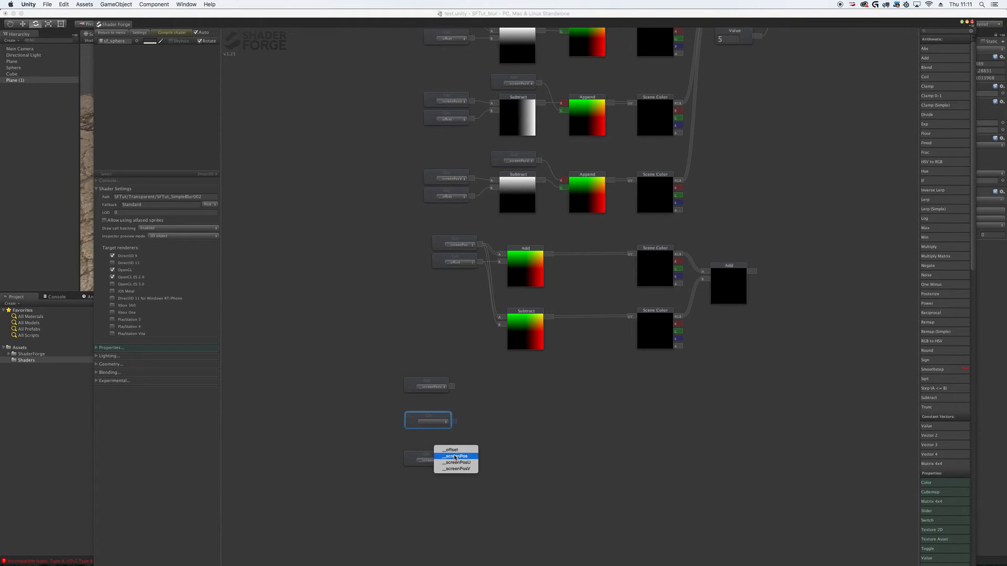
click(452, 451)
drag(435, 418, 432, 424)
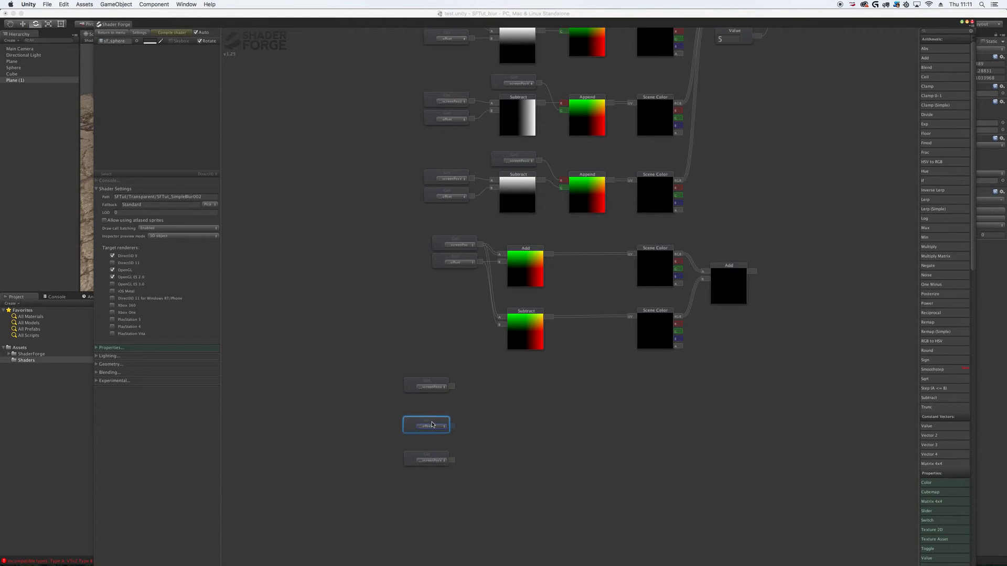
Create Add and Subtract nodes beside the Get nodes, wiring __screenPosU and __offset into Add, and __screenPosV and __offset into Subtract.
key(a)
click(498, 408)
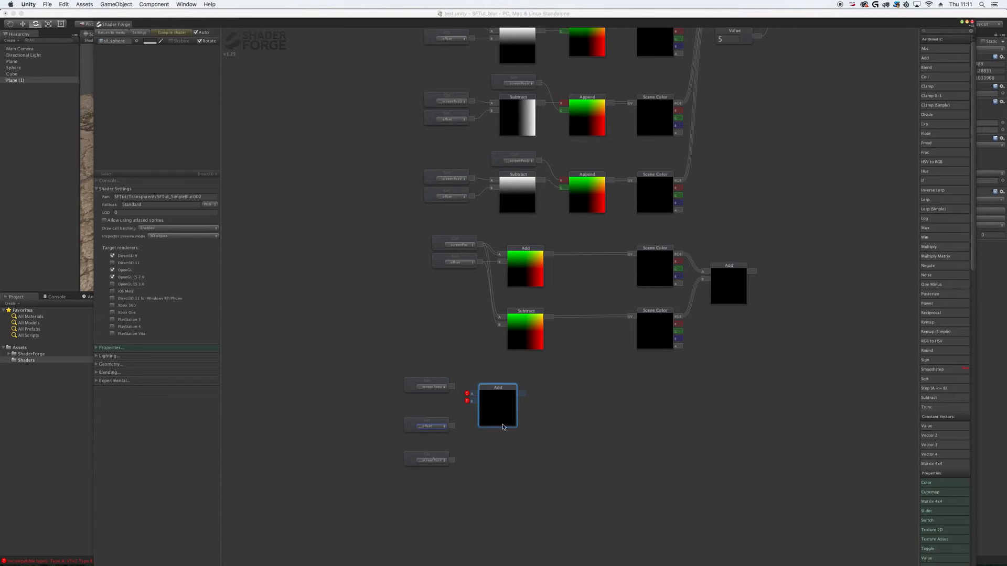
key(s)
click(508, 460)
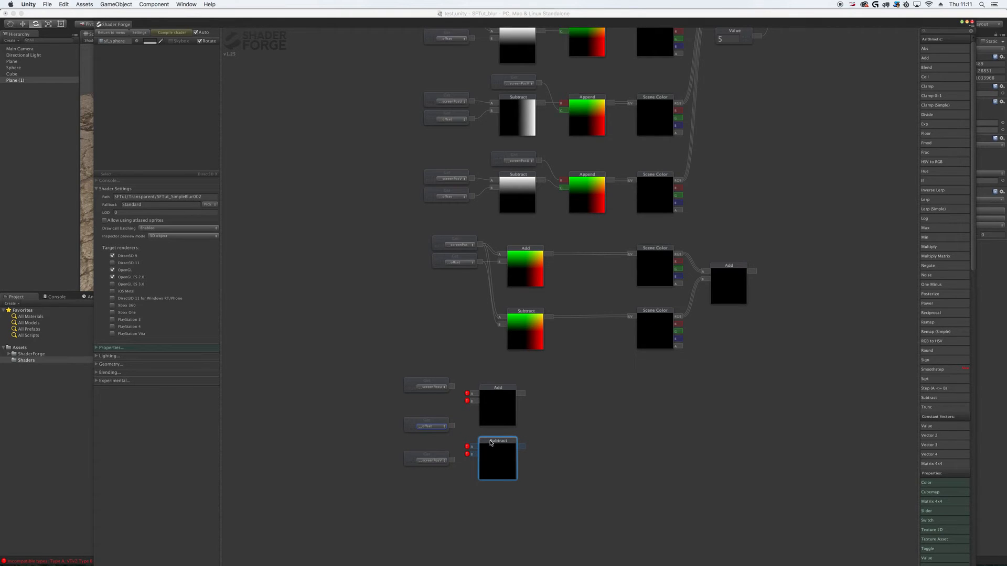
drag(451, 387, 473, 453)
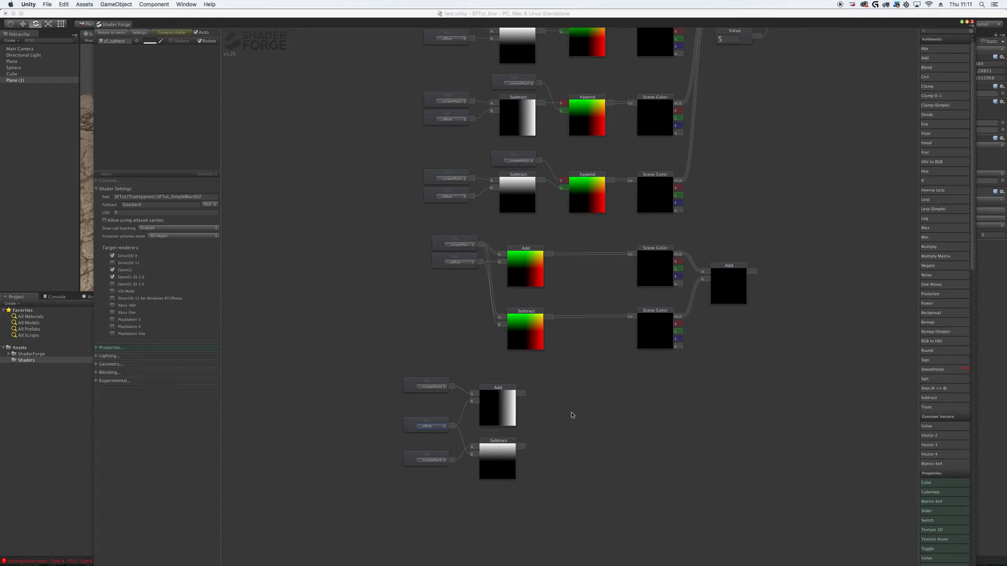
Place an Append node and connect the new Add output to its first input and the Subtract output to its second.
key(a)
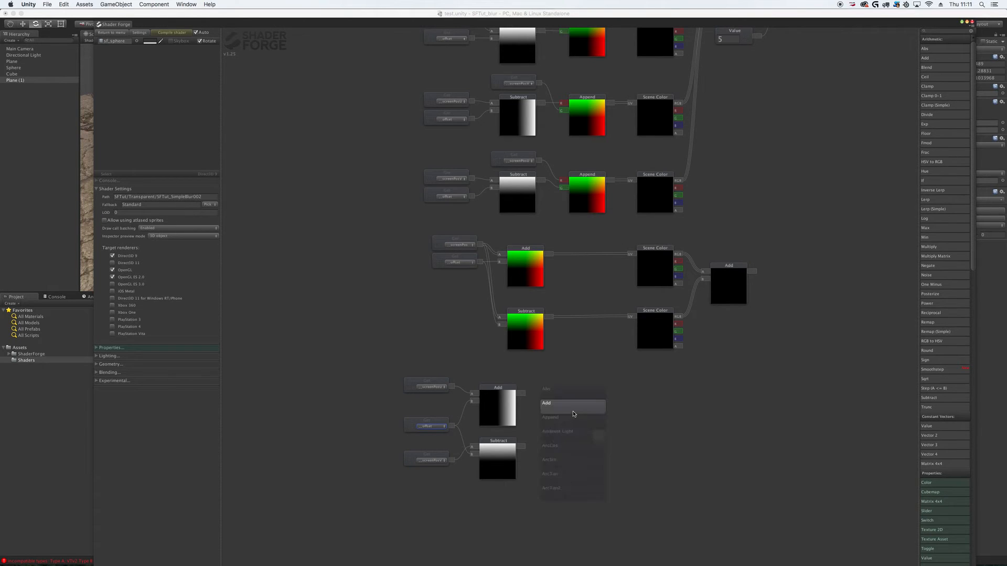
click(573, 417)
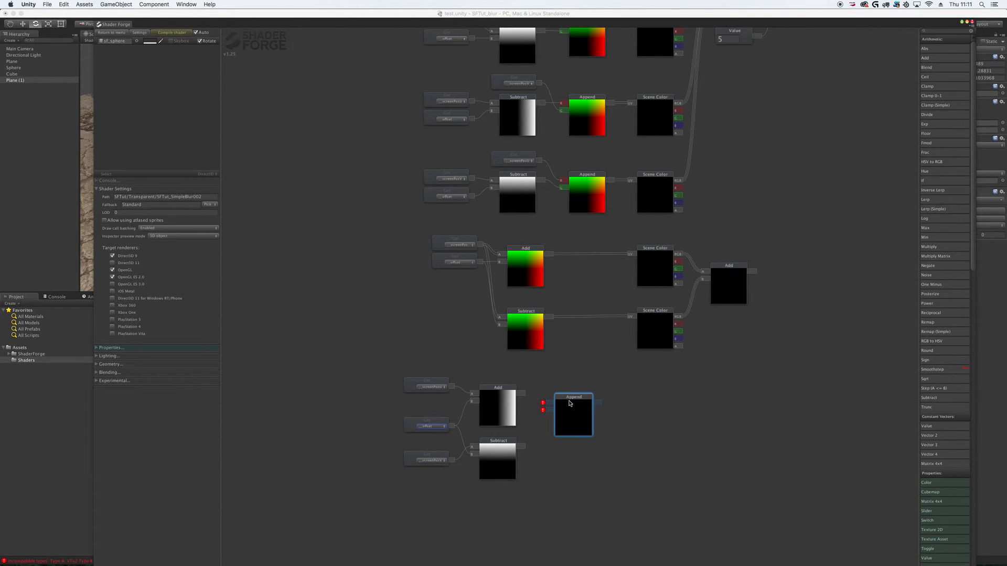
drag(522, 392, 544, 410)
drag(518, 451, 550, 414)
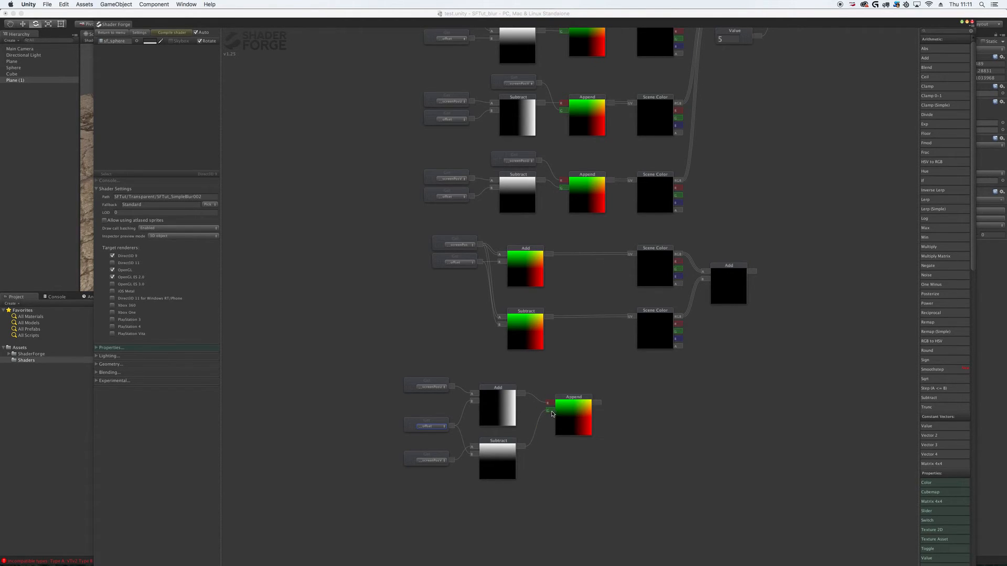
Place a Scene Color node fed by the new Append and connect its RGB output to the lower combining Add node.
key(s)
scroll(667, 417, down, 1)
scroll(666, 417, down, 1)
click(665, 416)
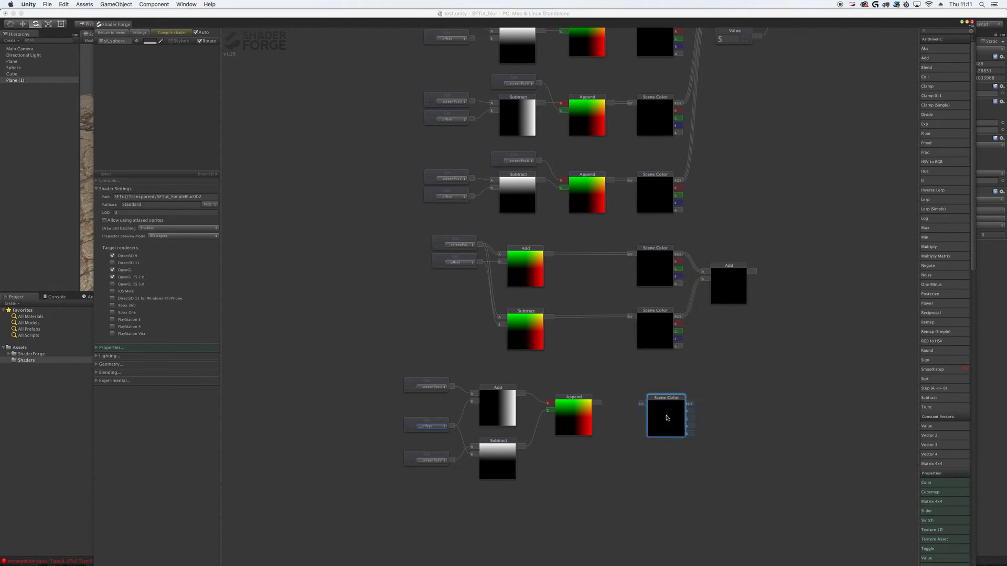
drag(598, 402, 703, 286)
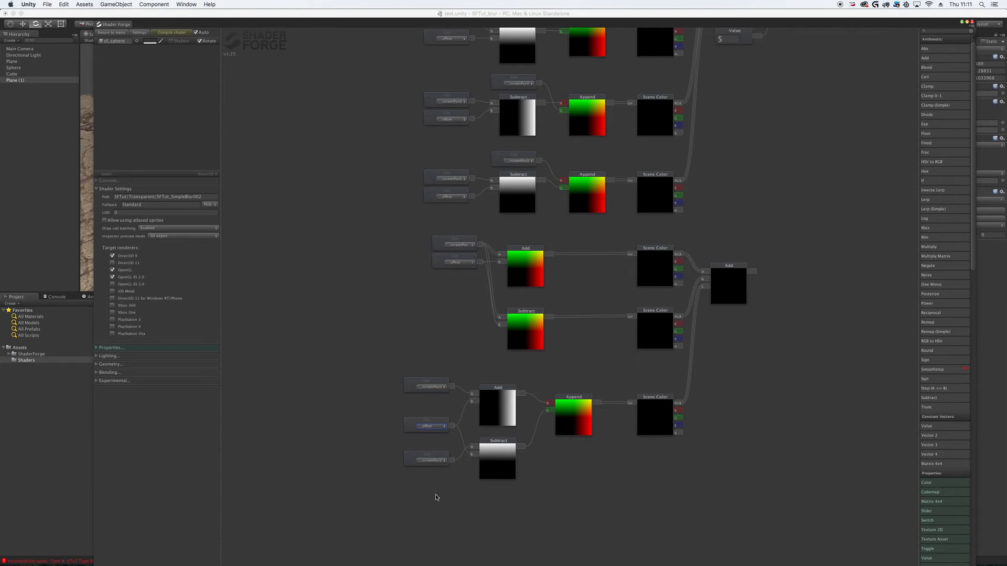
Move the entire new diagonal sample row up, directly beneath the __screenPos Subtract row.
drag(380, 370, 751, 468)
drag(671, 334, 665, 305)
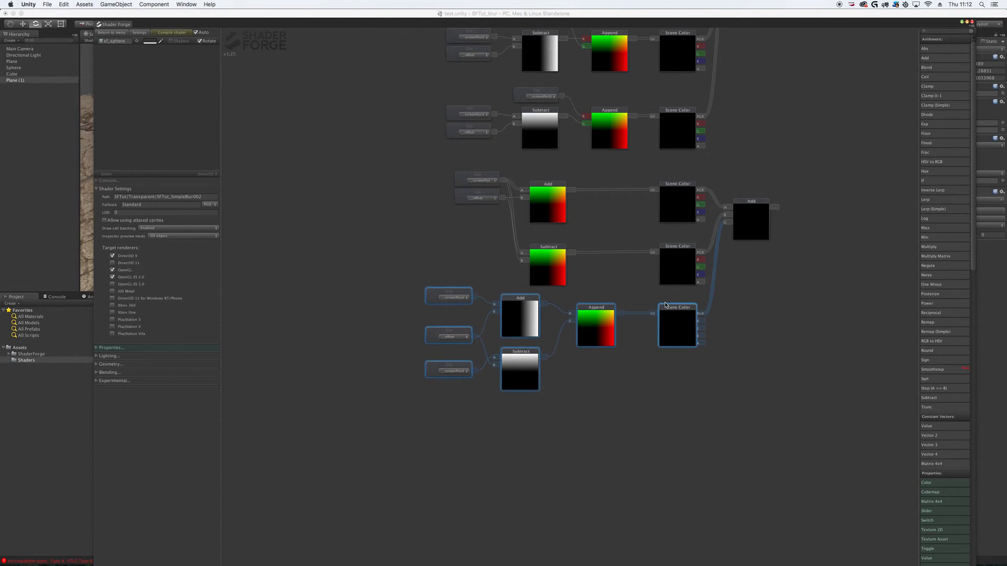
click(645, 408)
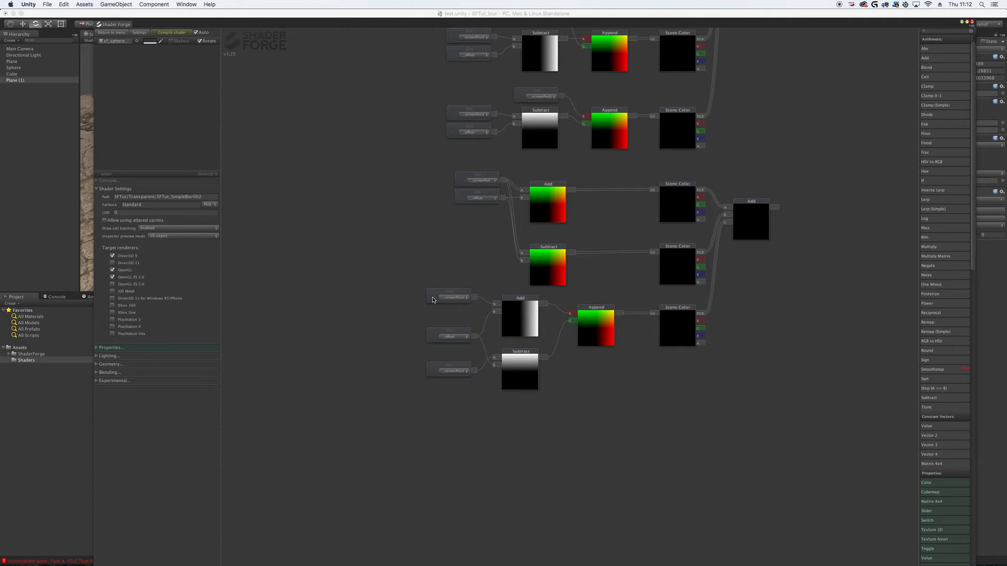
Duplicate the diagonal sample row from its Get nodes to Scene Color and place the copy below the original.
drag(382, 296, 756, 405)
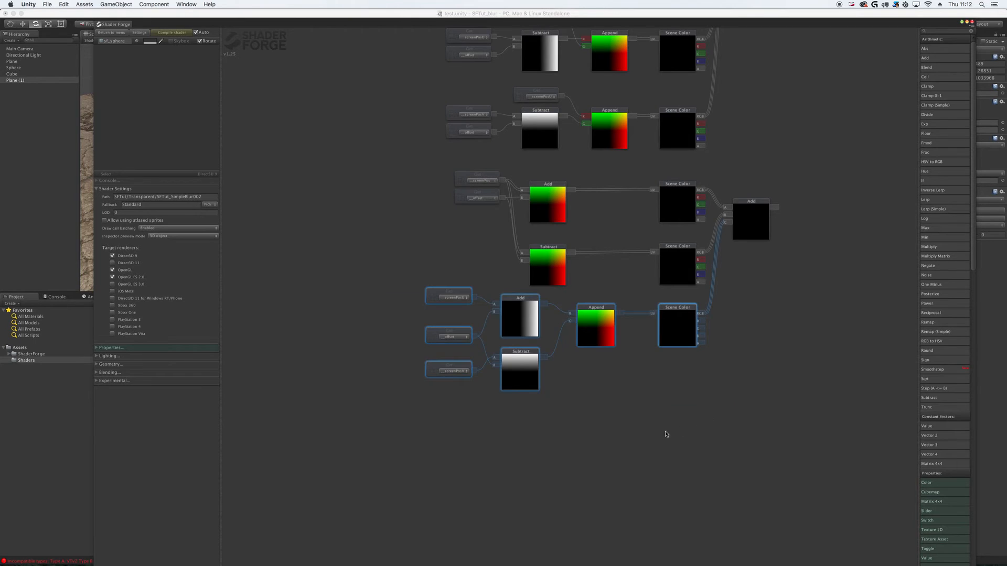
key(super+d)
drag(627, 339, 600, 417)
click(623, 442)
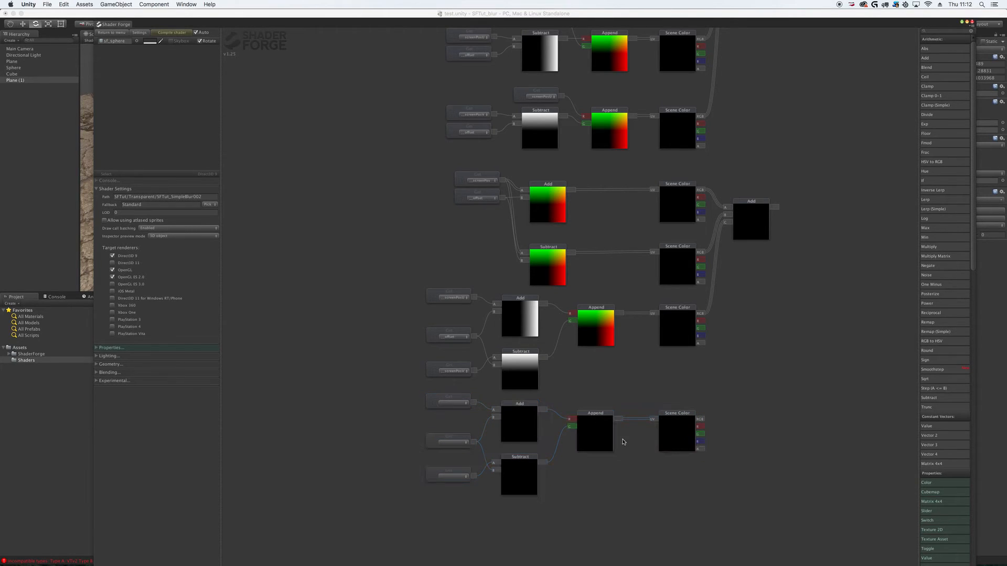
Set the duplicated row's three Get nodes from top to bottom to __screenPosV, __offset and __screenPosU.
click(454, 442)
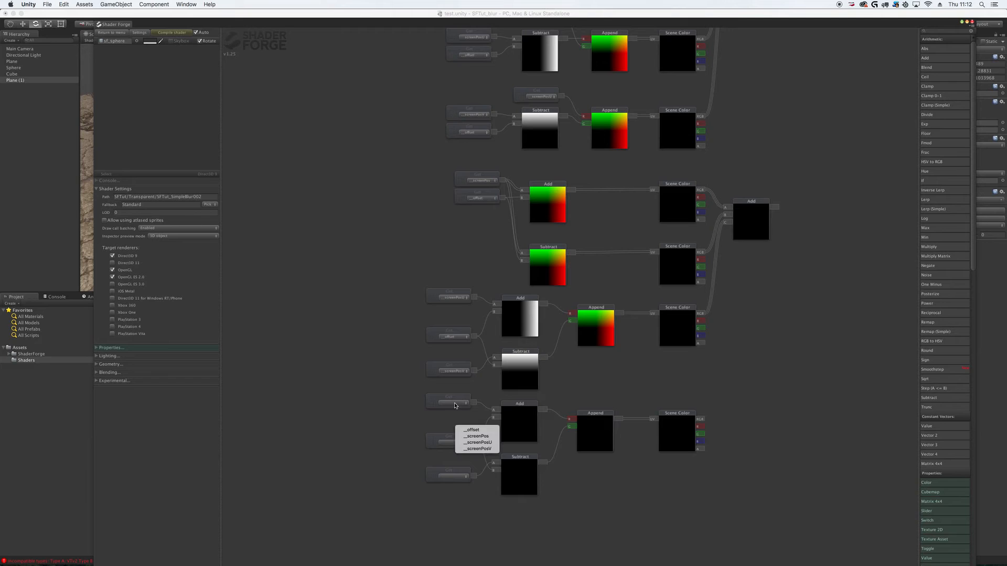
click(489, 449)
click(459, 443)
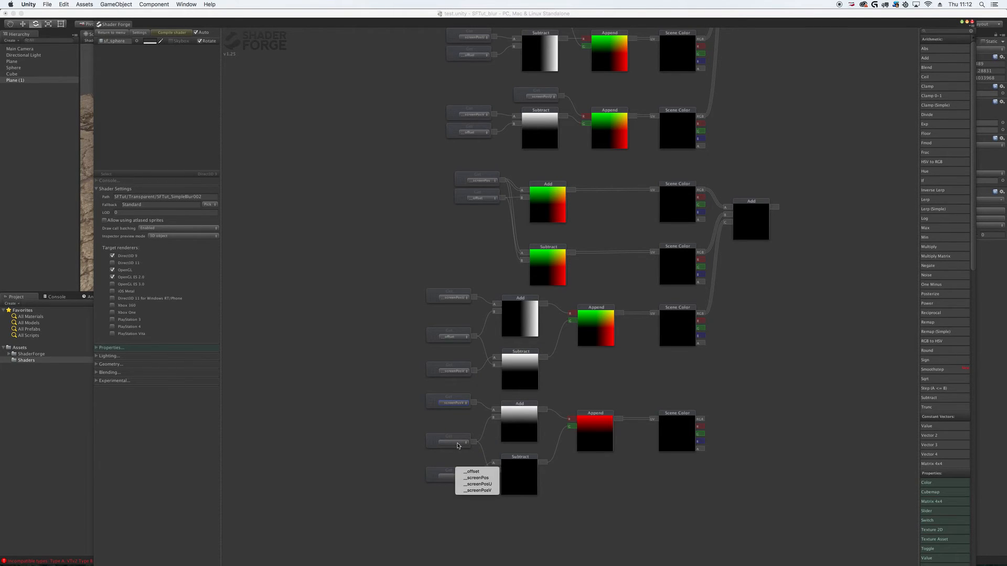
click(477, 470)
click(461, 477)
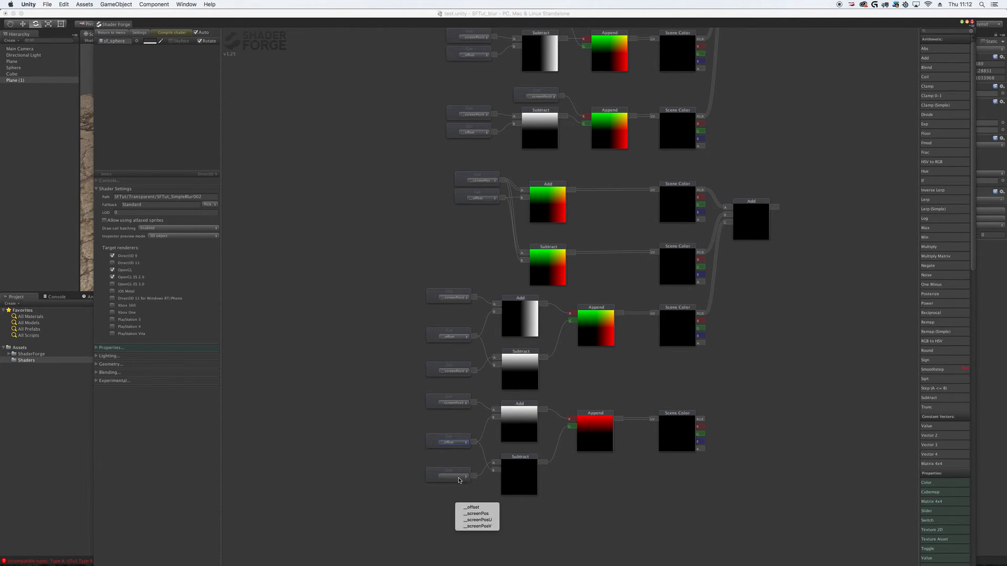
click(478, 520)
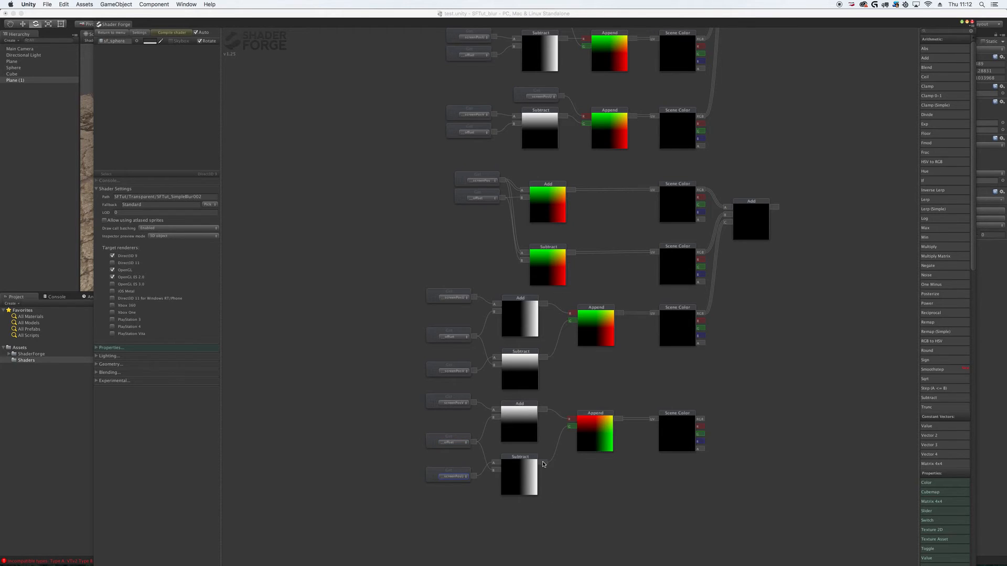
Swap the duplicated Append node's two inputs and connect its Scene Color RGB output to the lower combining Add node.
drag(568, 421, 571, 427)
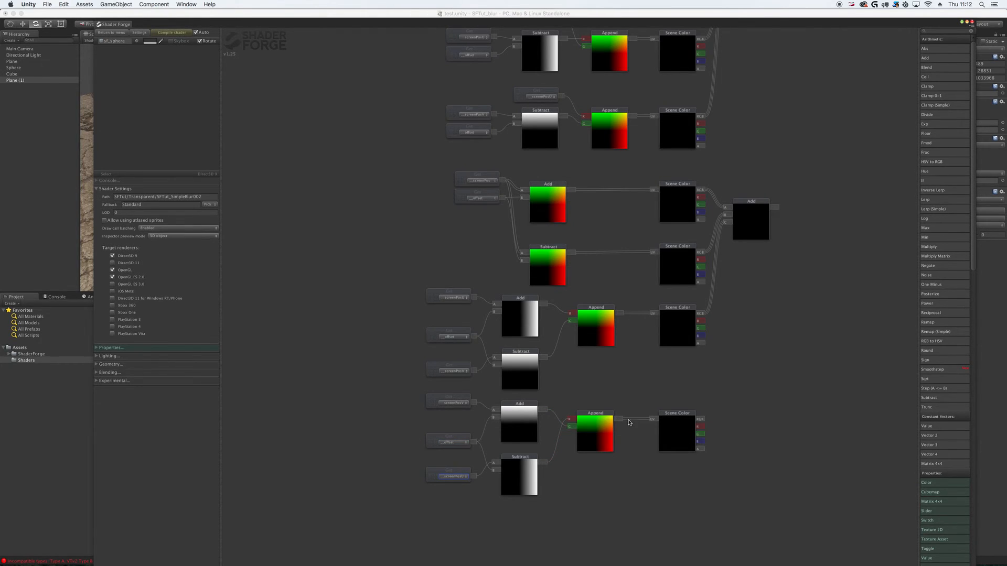
drag(707, 420, 726, 230)
Shift the Divide node and its Value node closer to the Main node to make room after the upper Add.
drag(836, 220, 644, 422)
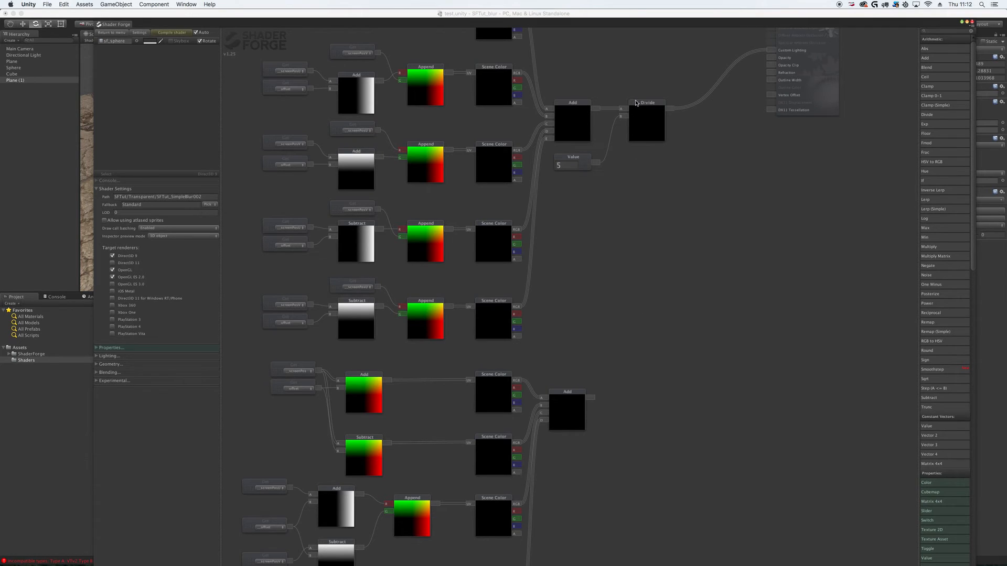
drag(644, 103, 698, 102)
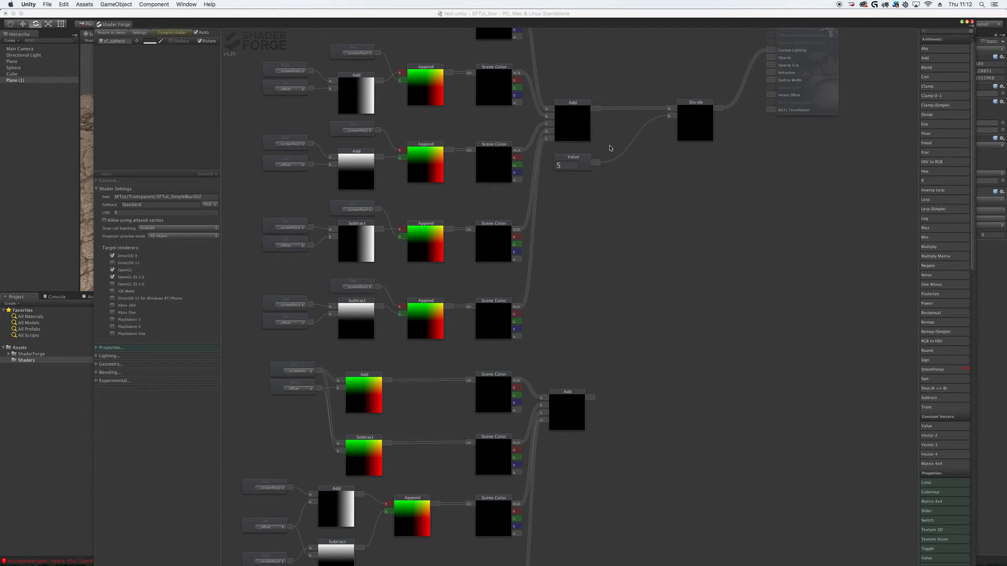
drag(583, 168, 687, 180)
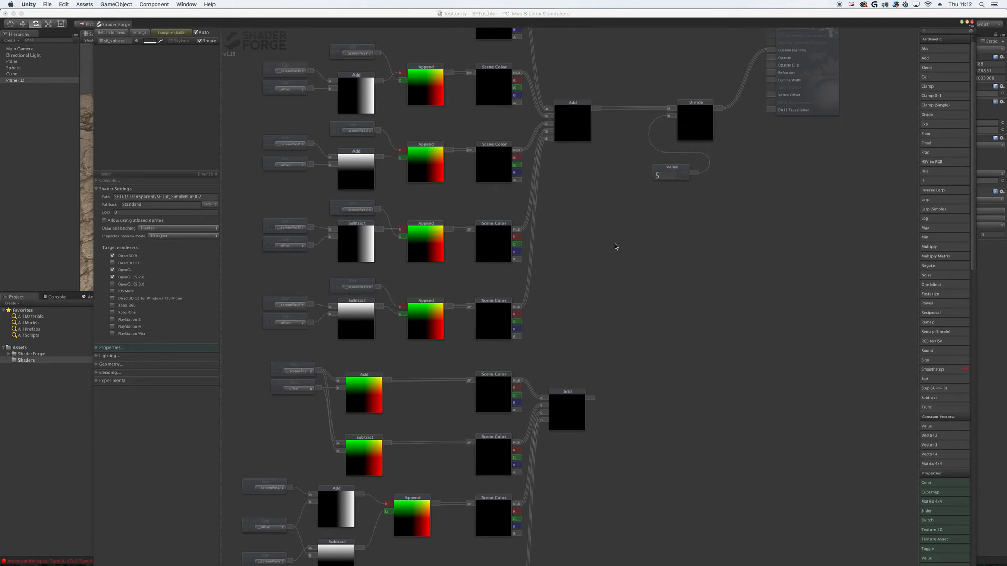
Place a new Add node and feed it the outputs of the upper and lower combining Add nodes.
right_click(606, 203)
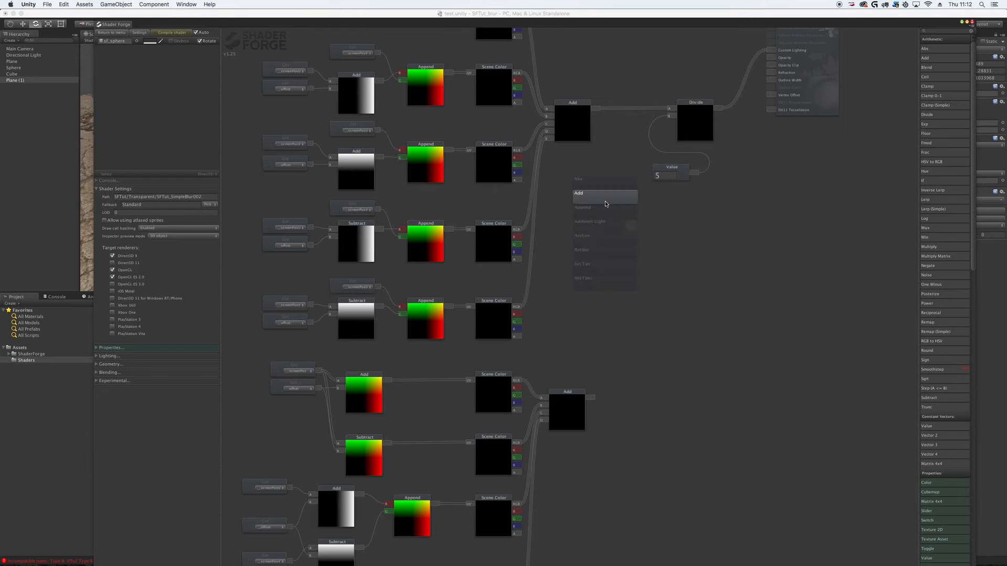
click(606, 203)
drag(609, 188, 640, 192)
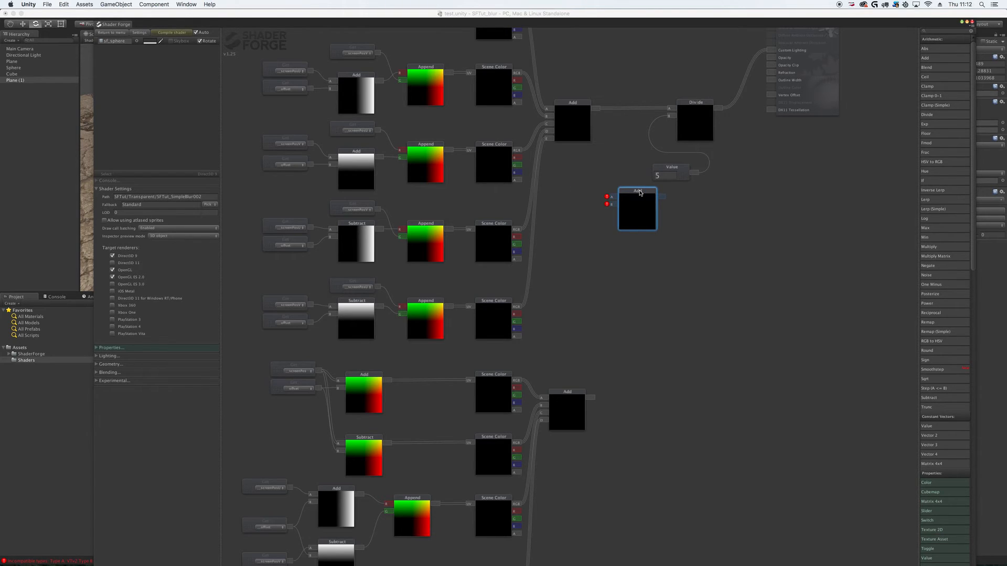
drag(596, 108, 618, 197)
drag(591, 397, 611, 204)
Set the Value node feeding the Divide to 9.
click(664, 177)
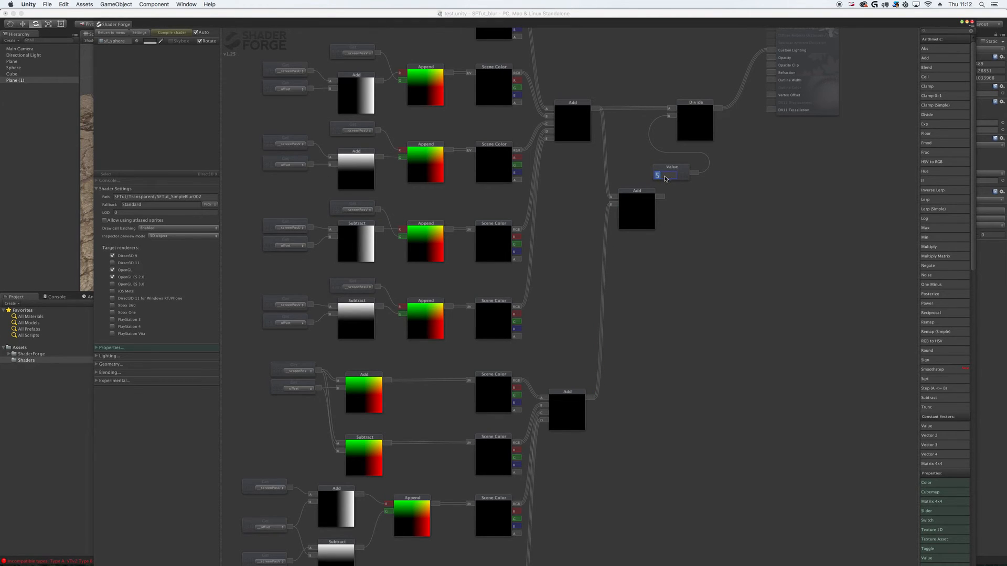
key(BackSpace)
text(9)
Feed the final Add into the Divide and line up the Add, Divide and Value nodes after the upper combining Add.
drag(701, 130, 719, 173)
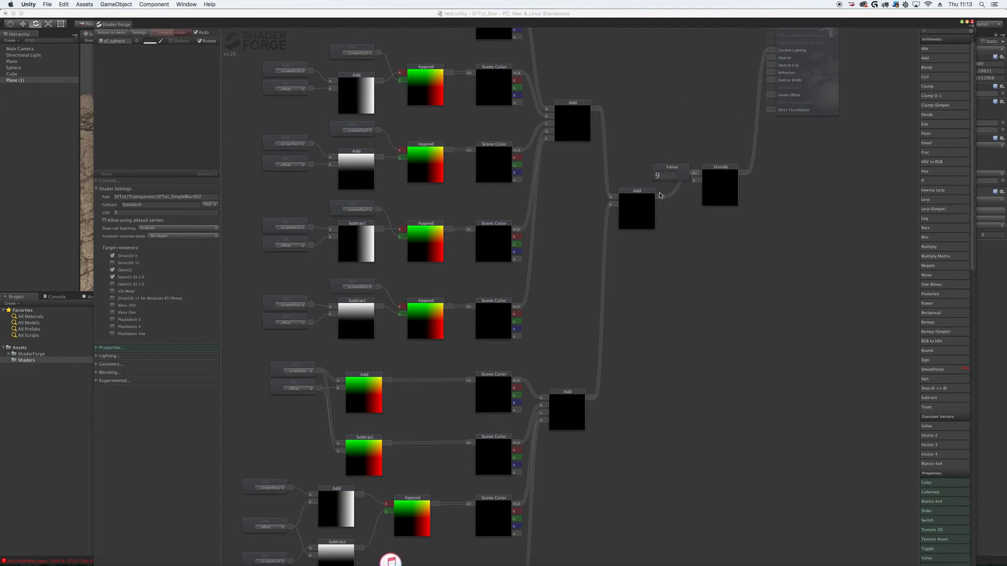
drag(638, 202, 643, 139)
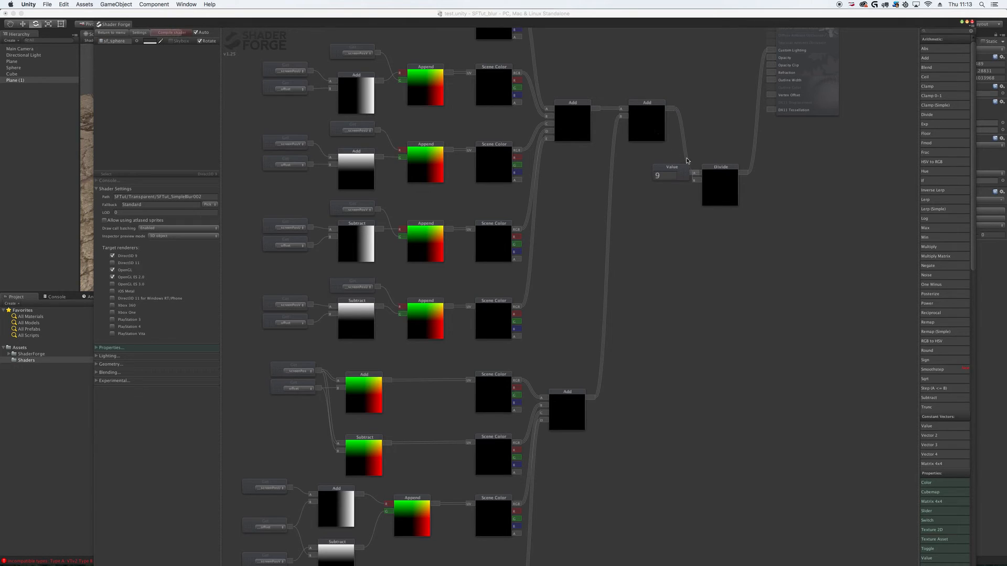
drag(713, 118, 711, 102)
drag(675, 170, 648, 160)
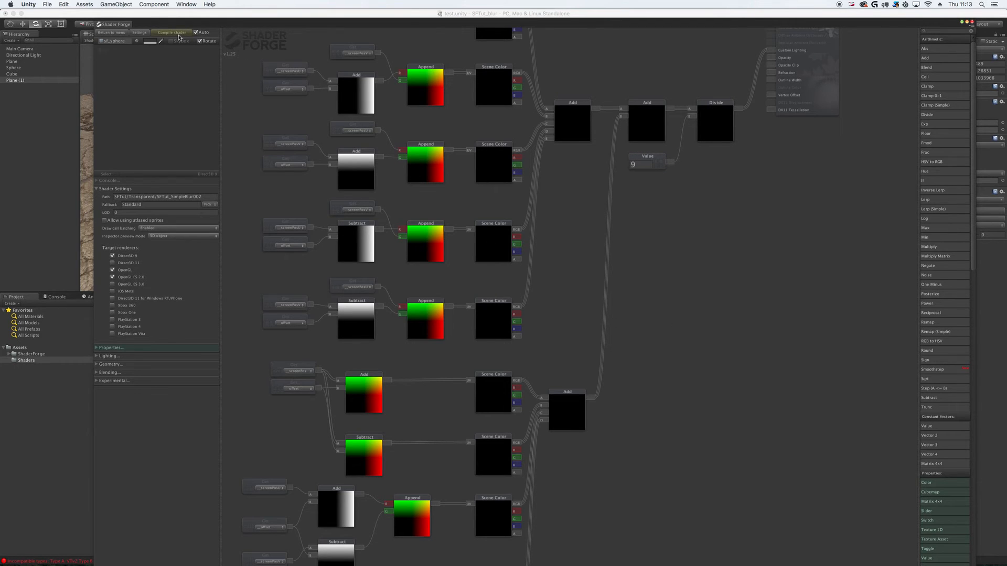
Compile the shader, return to the scene and raise the plane material's Offset to about 0.013.
scroll(548, 348, down, 5)
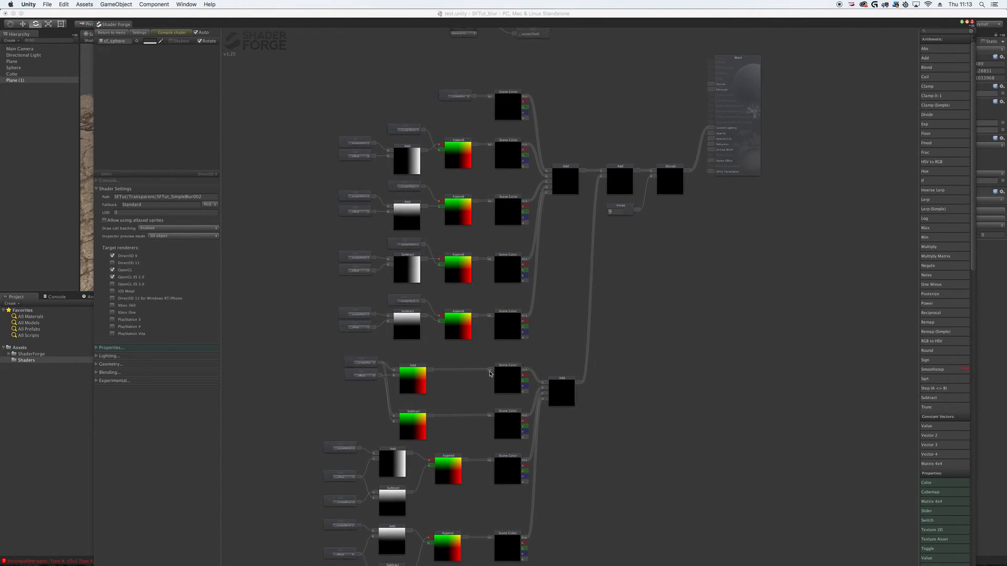
click(167, 32)
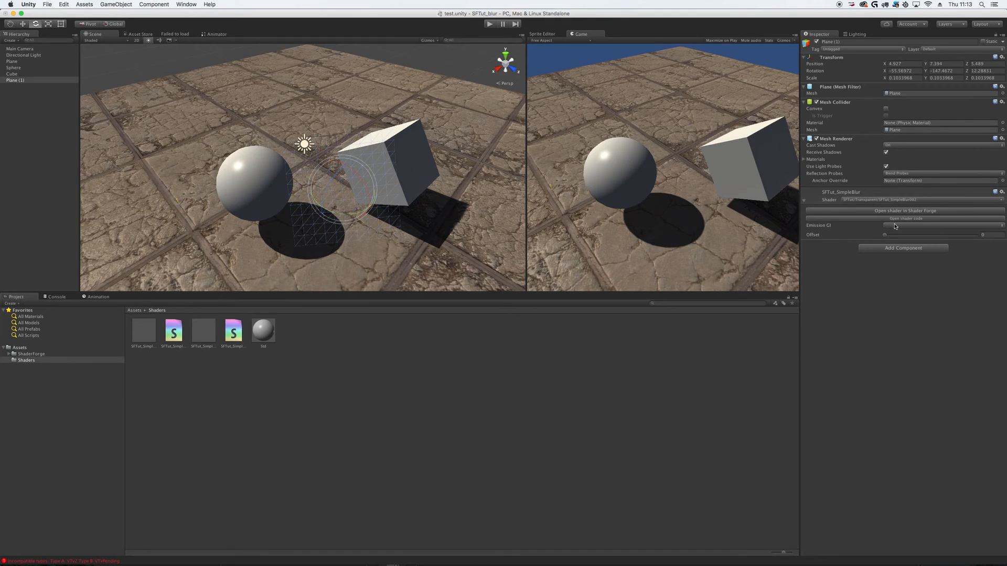
drag(885, 235, 908, 239)
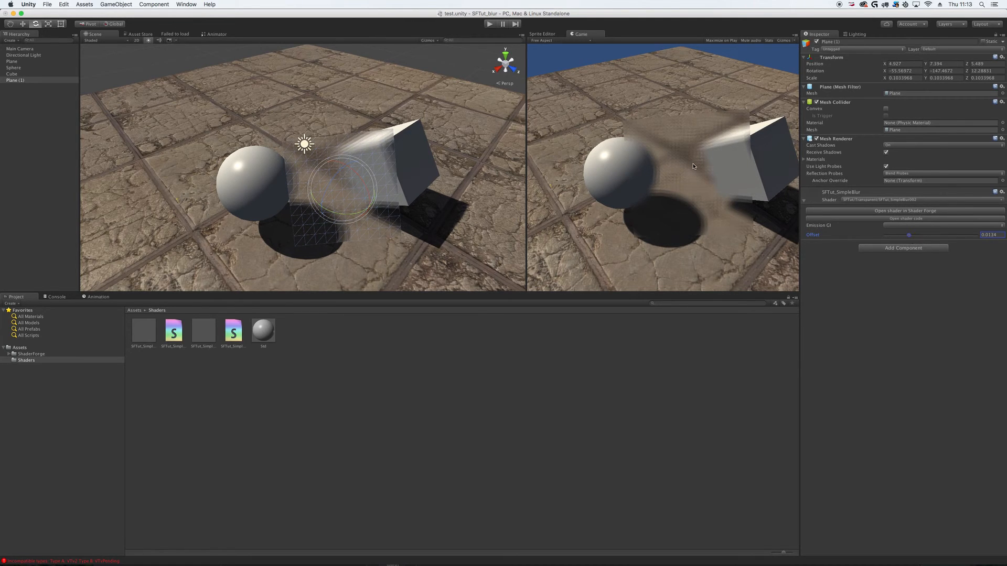
Deselect the plane and examine the blur over the cube and sphere from different distances and angles.
click(433, 68)
scroll(434, 169, up, 5)
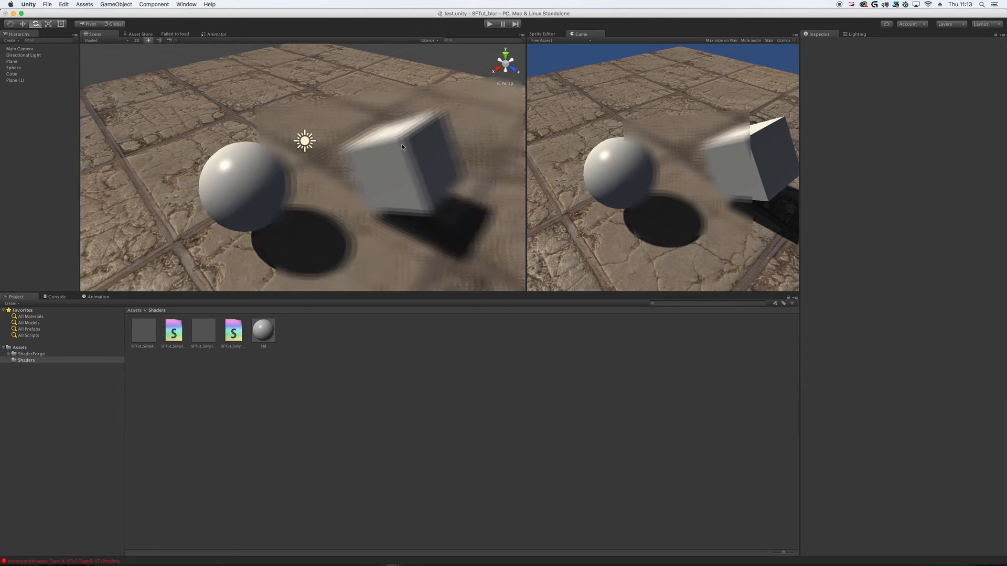
scroll(434, 171, down, 4)
right_drag(429, 182, 441, 161)
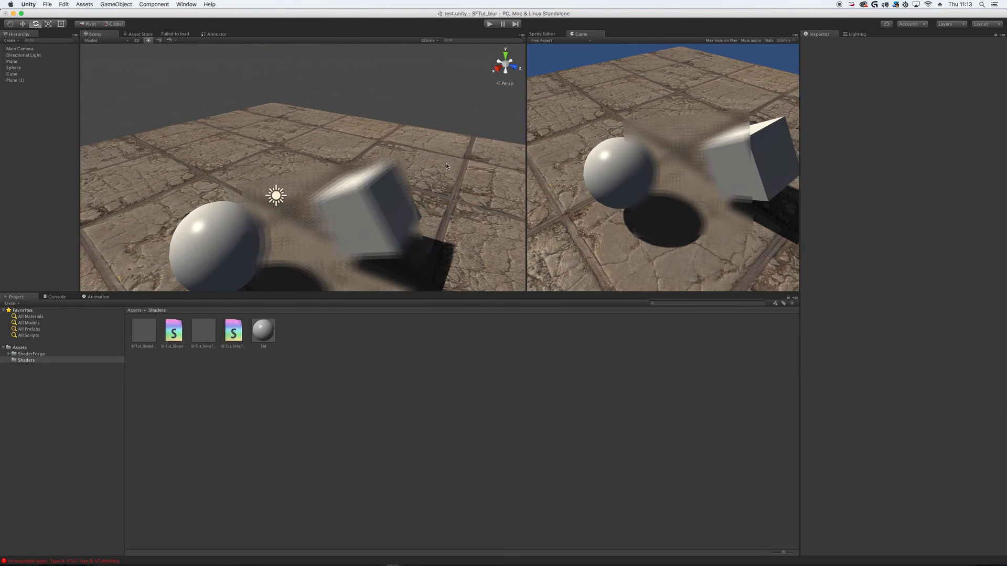
Select the blur plane, Plane (1), and raise its material's Offset to 0.05.
middle_drag(441, 163, 445, 149)
scroll(444, 149, up, 3)
scroll(443, 149, up, 2)
scroll(443, 152, up, 2)
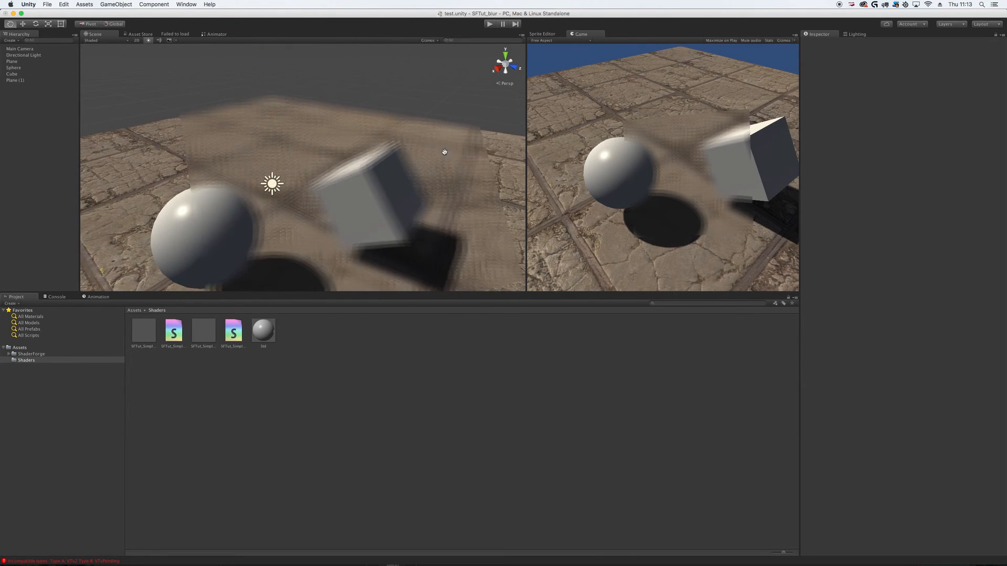
click(9, 80)
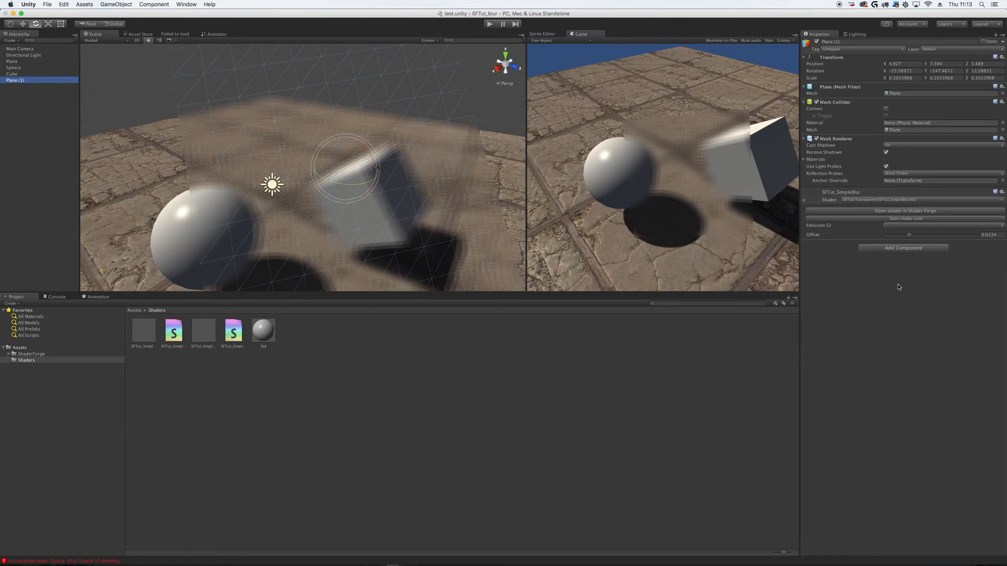
drag(908, 236, 977, 235)
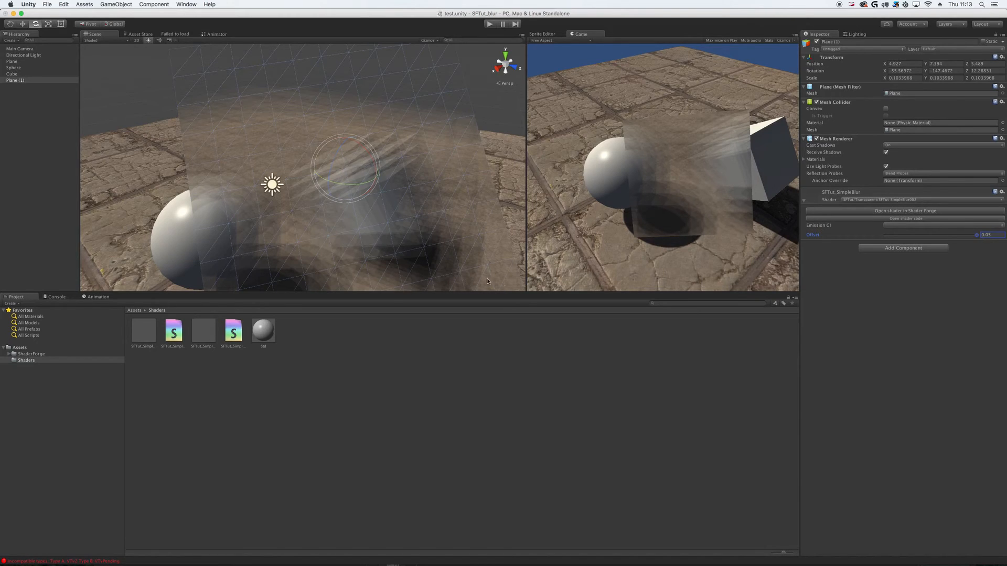
Open the plane's shader in Shader Forge and select the whole sampling network from the Scene Color branches to the Divide.
click(882, 212)
scroll(508, 329, down, 3)
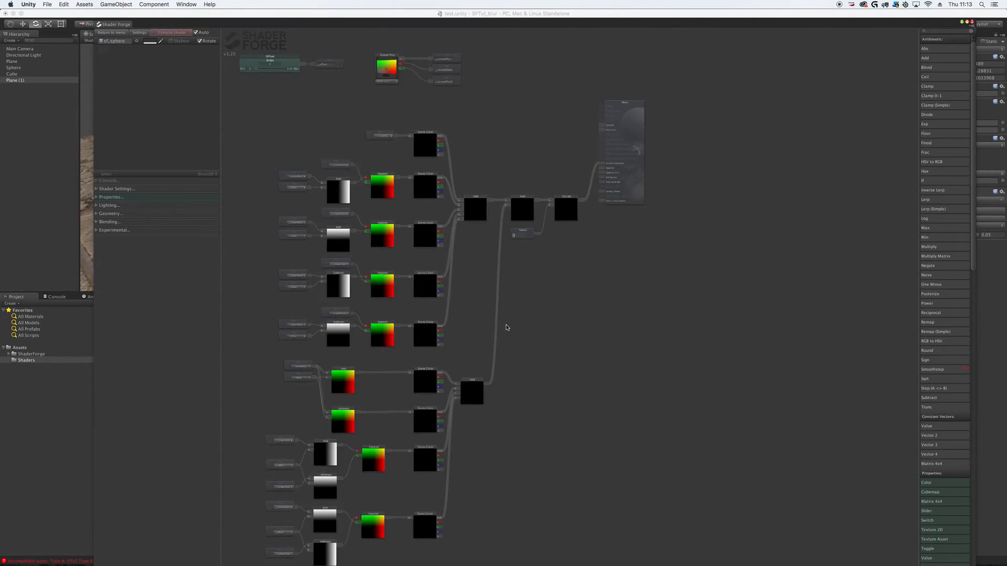
scroll(482, 346, down, 2)
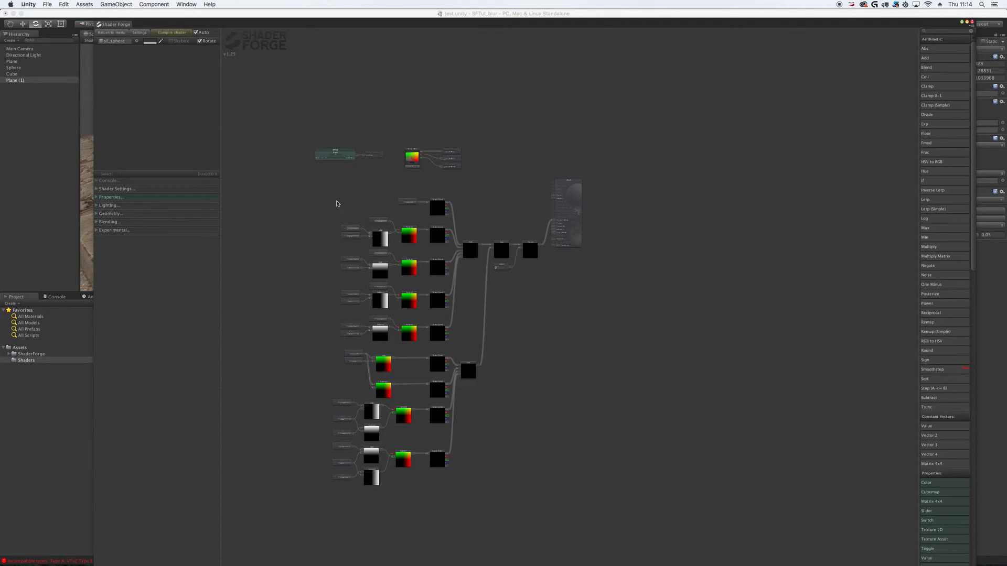
drag(297, 183, 542, 499)
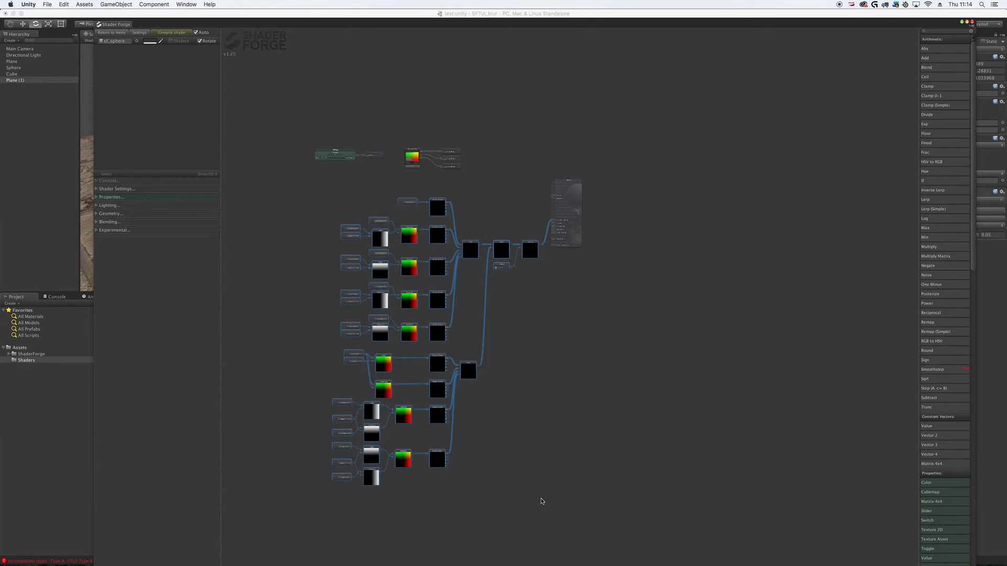
drag(308, 189, 544, 508)
Review the Offset and Screen Pos setup and the sampling branches down to the lowest nodes, and clear the node selection.
scroll(363, 163, up, 5)
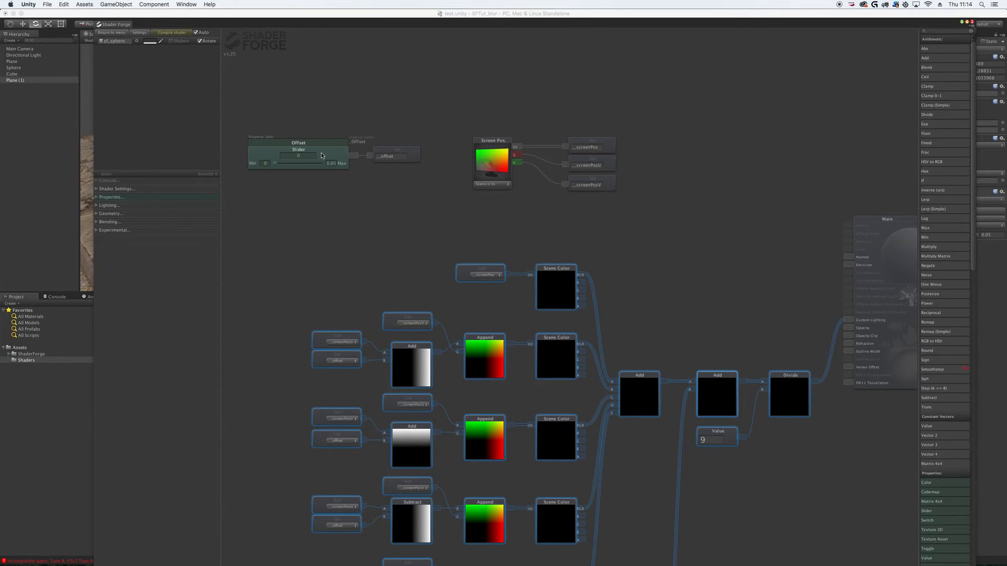
scroll(358, 366, down, 5)
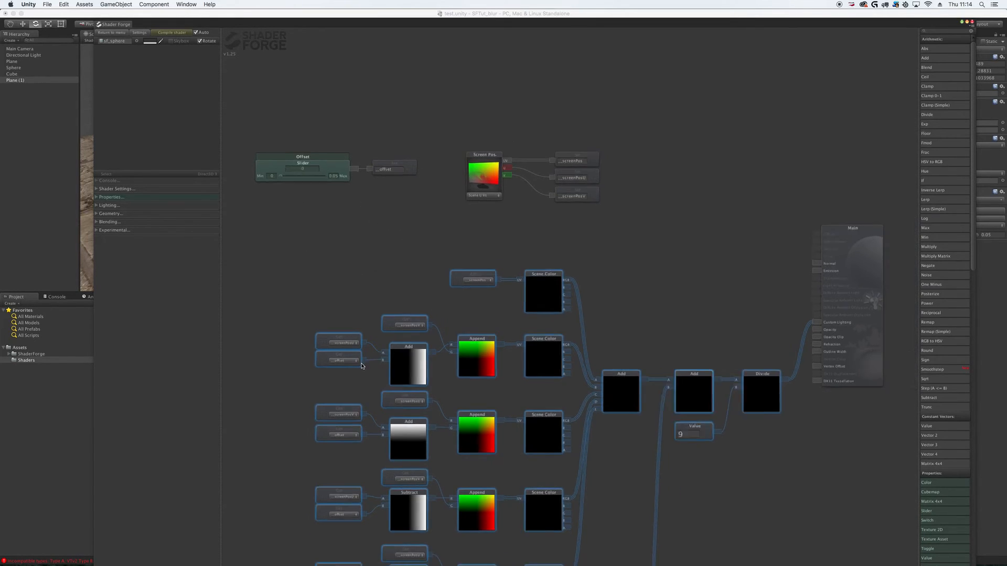
middle_drag(652, 471, 622, 360)
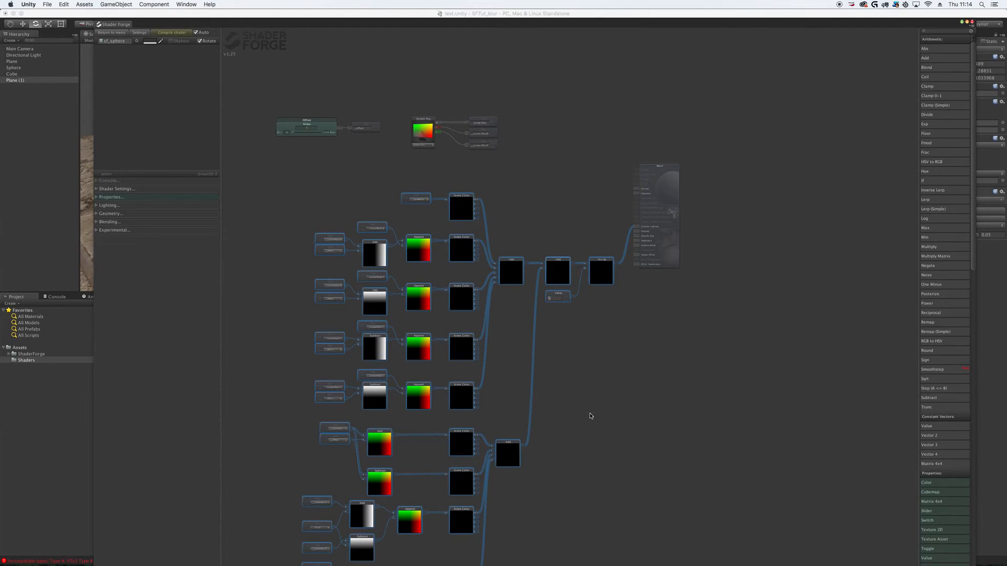
scroll(591, 416, down, 3)
middle_drag(600, 443, 595, 370)
scroll(596, 376, up, 2)
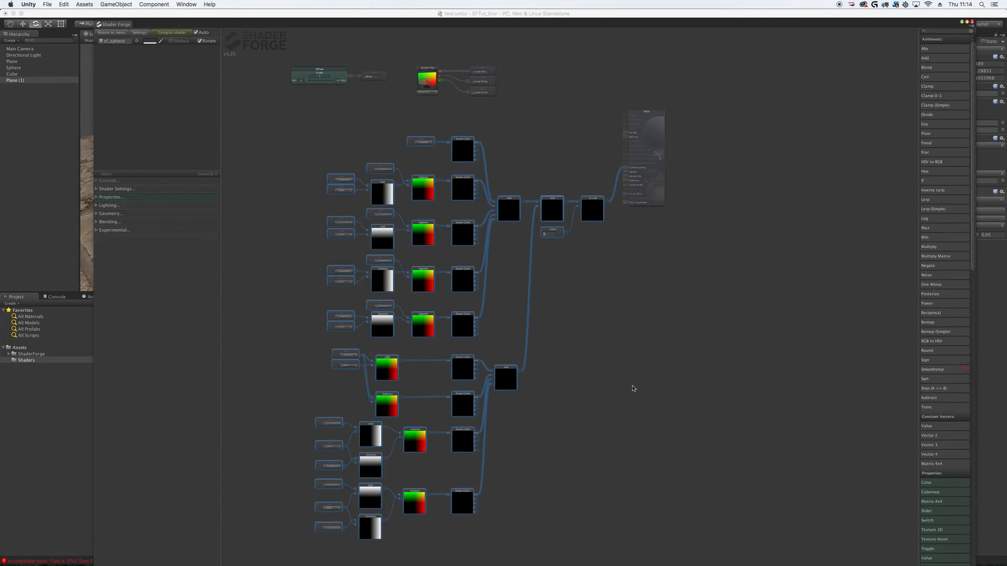
click(586, 367)
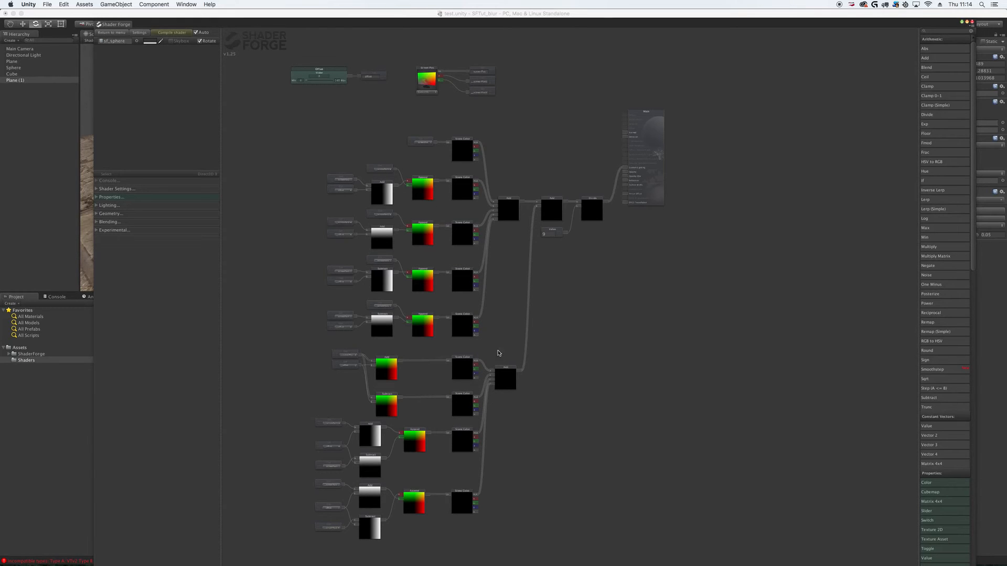
Return to the scene, scale the blur plane uniformly to about 0.296 on all axes, and deselect it.
click(59, 238)
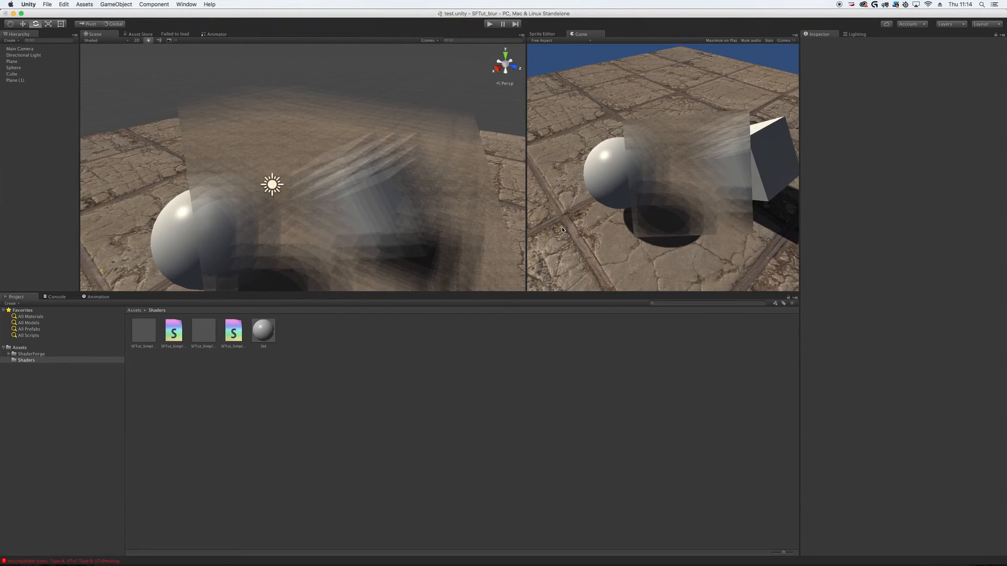
scroll(386, 216, down, 5)
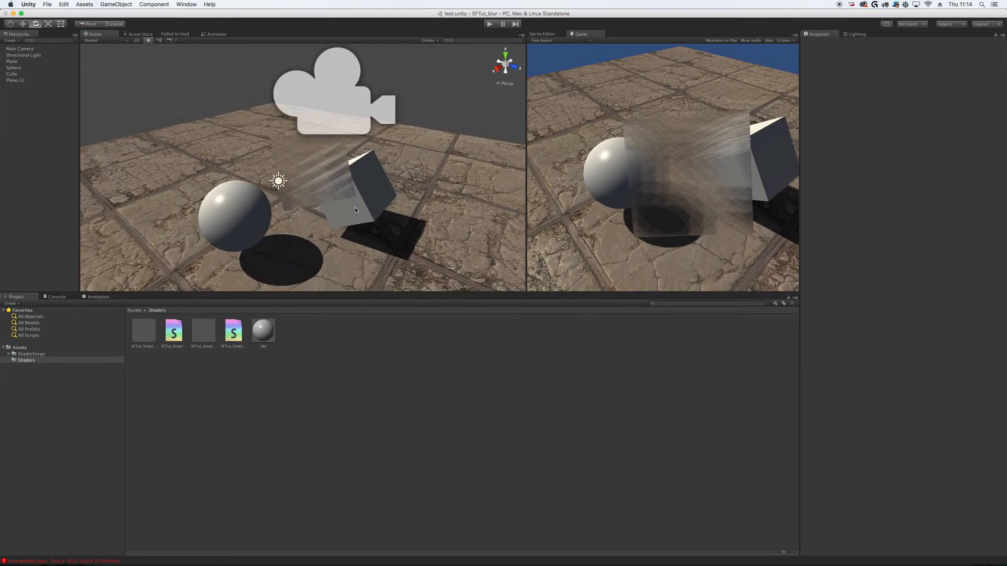
middle_drag(316, 196, 321, 219)
click(318, 220)
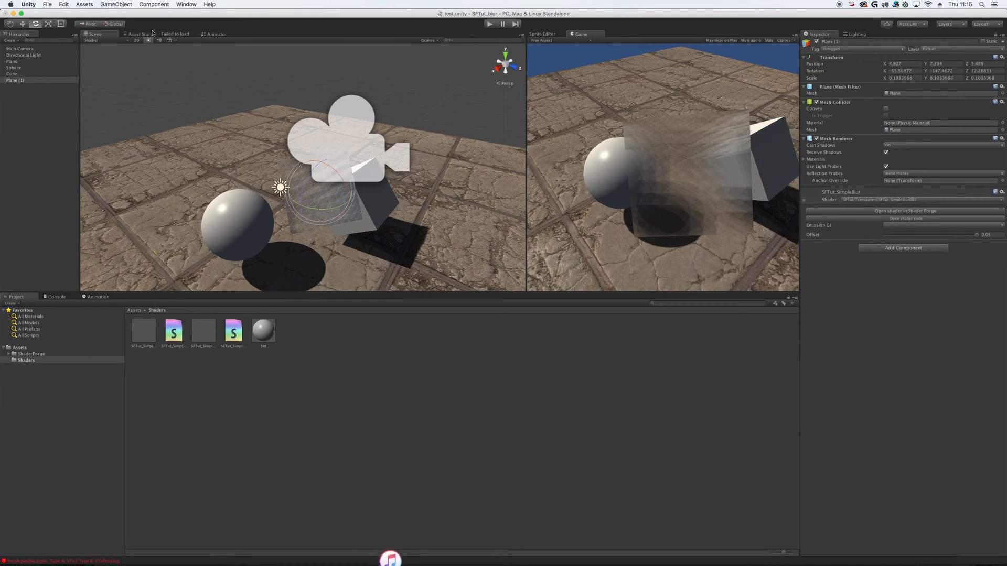
click(48, 24)
drag(322, 187, 440, 117)
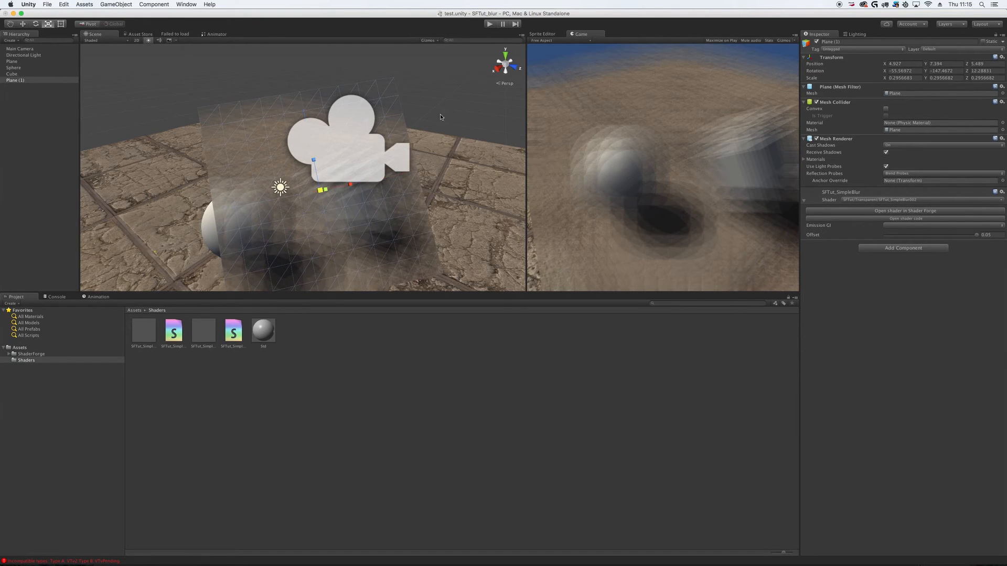
click(464, 73)
scroll(391, 196, down, 6)
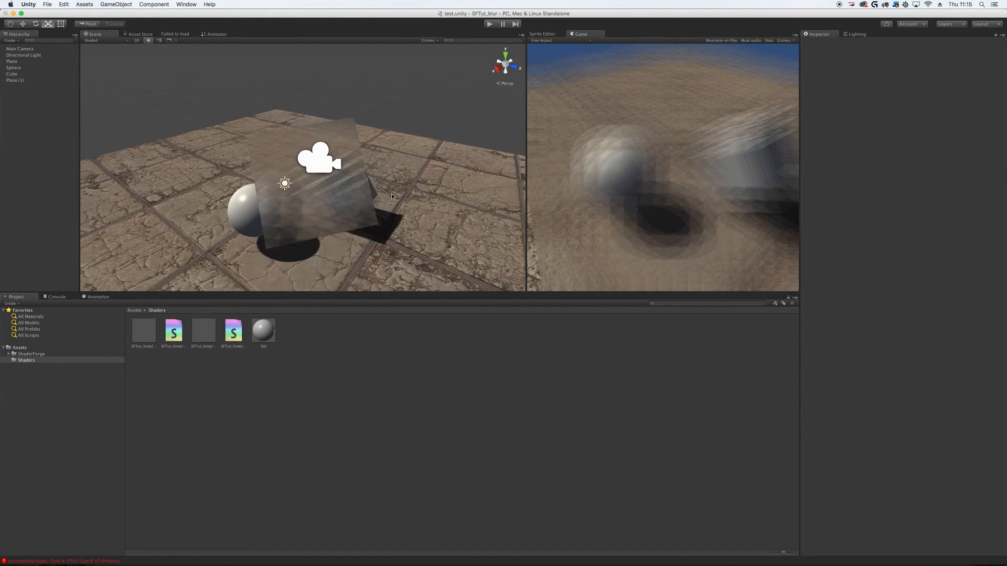
Shrink the 3D gizmo icons to their smallest size and clear the Main Camera selection.
click(314, 162)
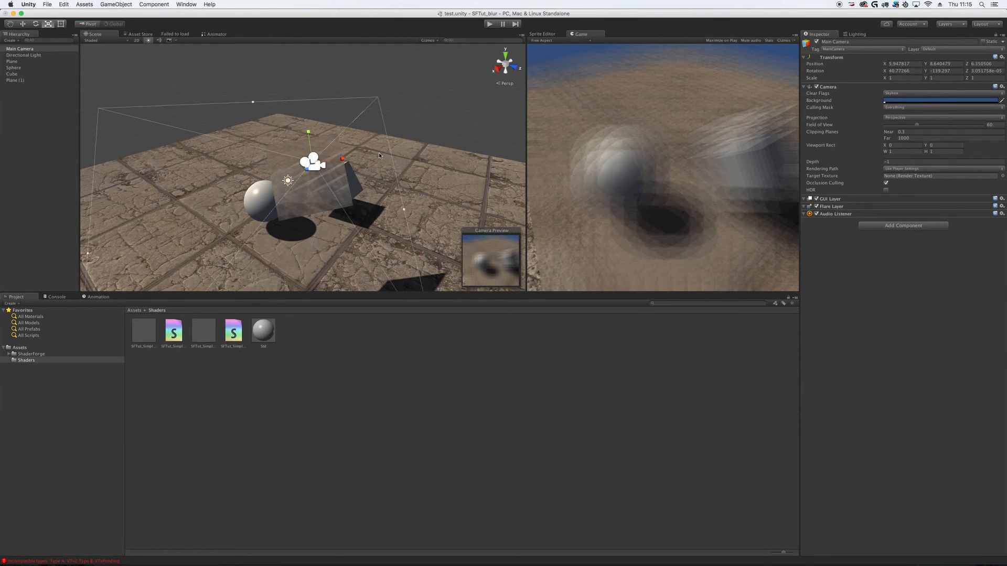
click(795, 41)
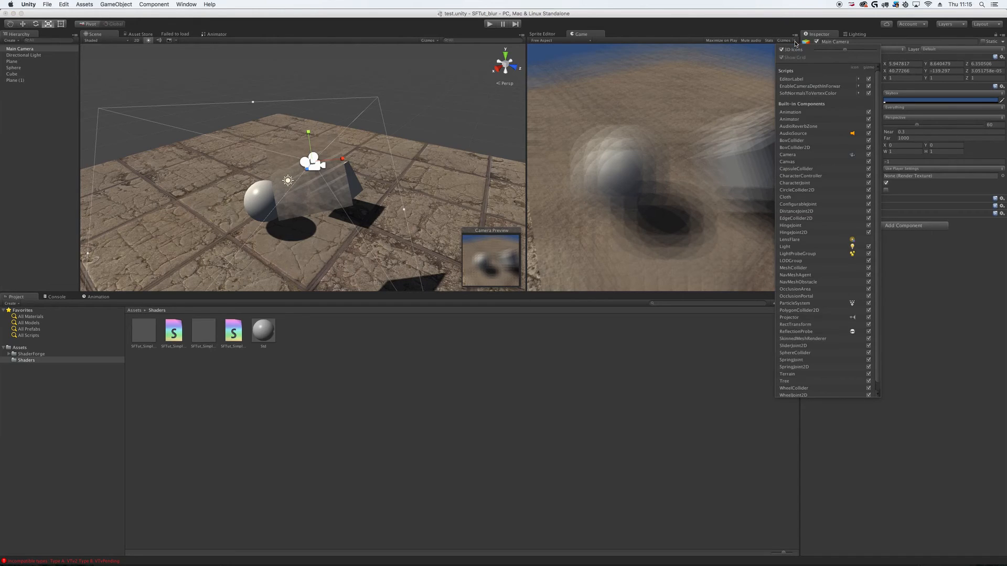
click(781, 50)
click(782, 50)
drag(843, 49, 806, 61)
click(409, 81)
click(313, 67)
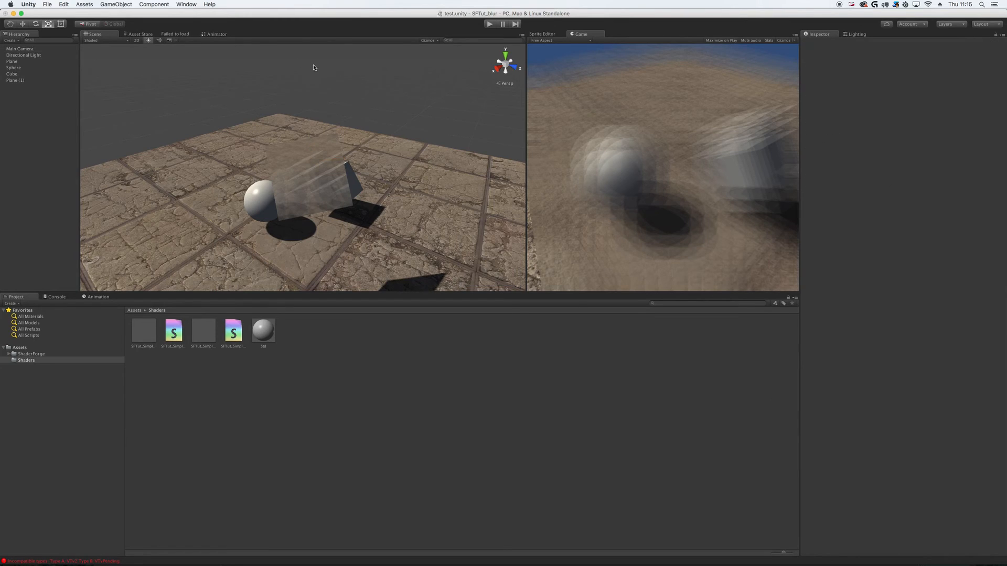
Check the blur through the enlarged plane, then select Plane (1) and lower its material's Offset to about 0.0107.
scroll(310, 168, down, 2)
scroll(315, 172, up, 10)
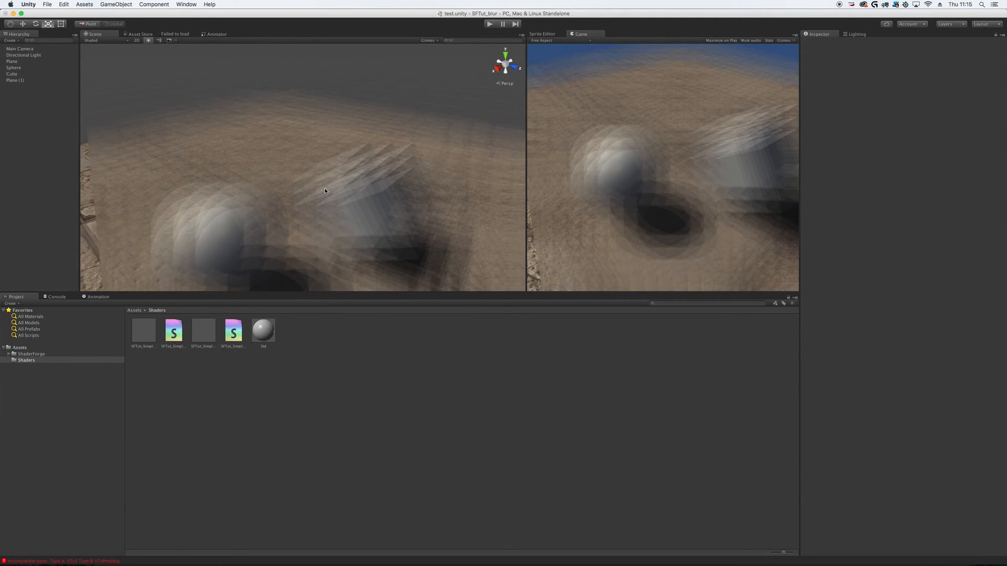
scroll(322, 187, down, 5)
scroll(323, 187, down, 2)
scroll(322, 186, up, 6)
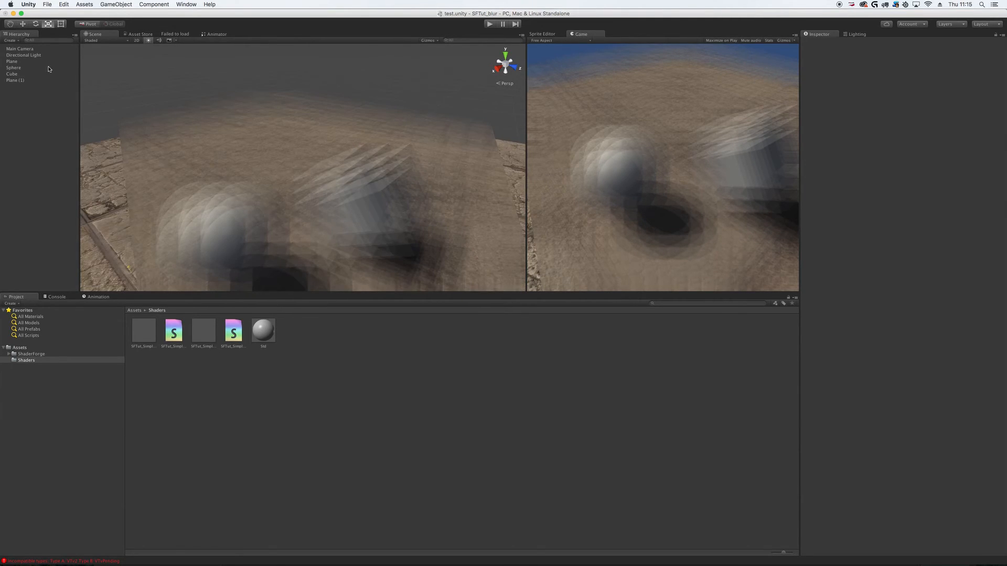
click(10, 80)
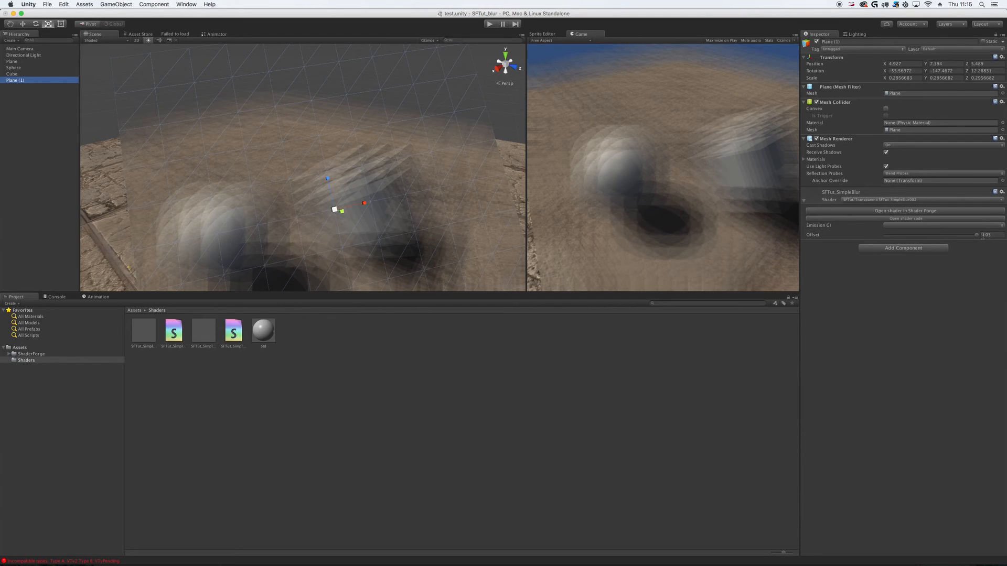
drag(978, 236, 904, 239)
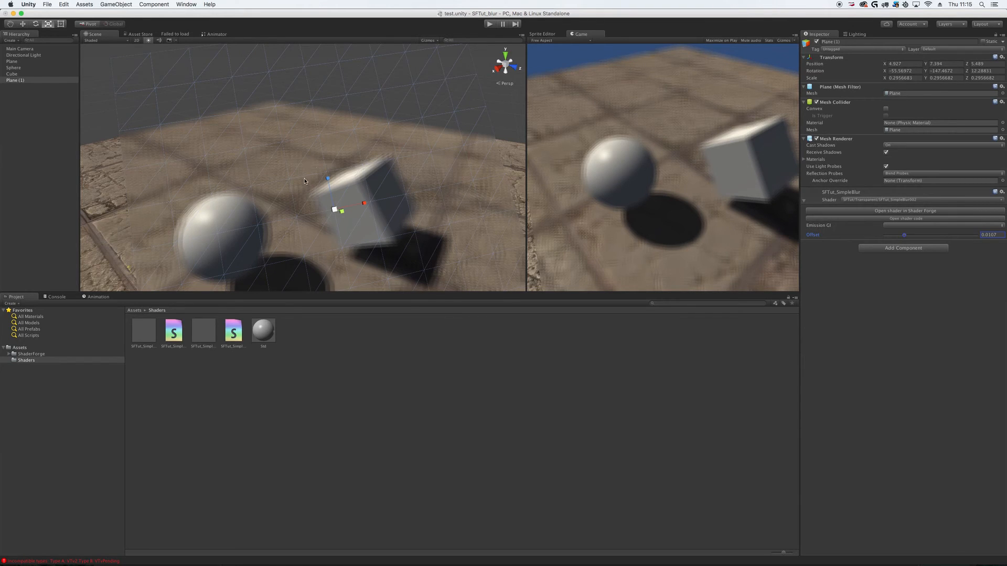
Compare the blur from near and far and reduce the plane material's Offset to about 0.0058.
scroll(293, 195, down, 10)
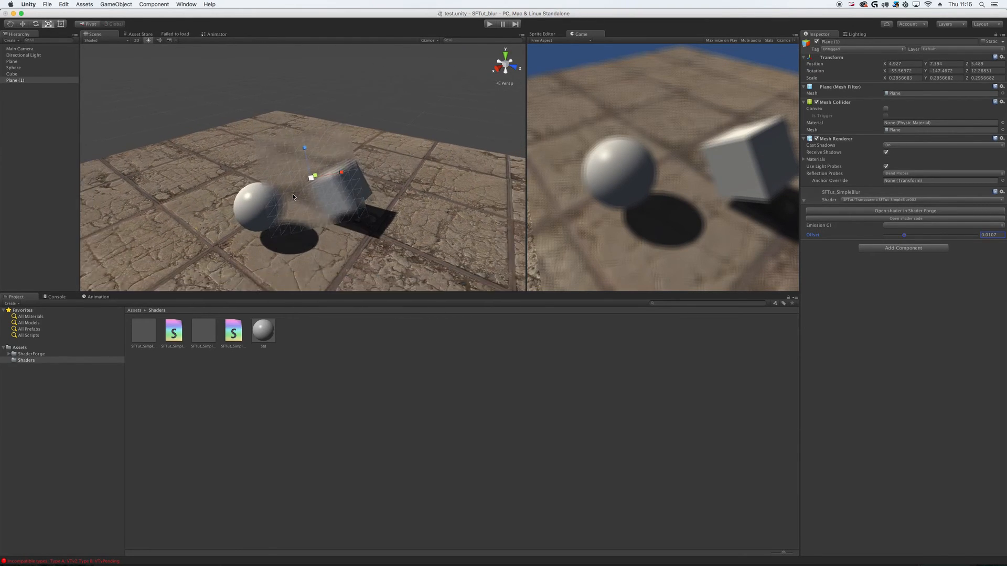
alt+drag(304, 208, 316, 210)
scroll(315, 210, down, 3)
scroll(325, 207, up, 10)
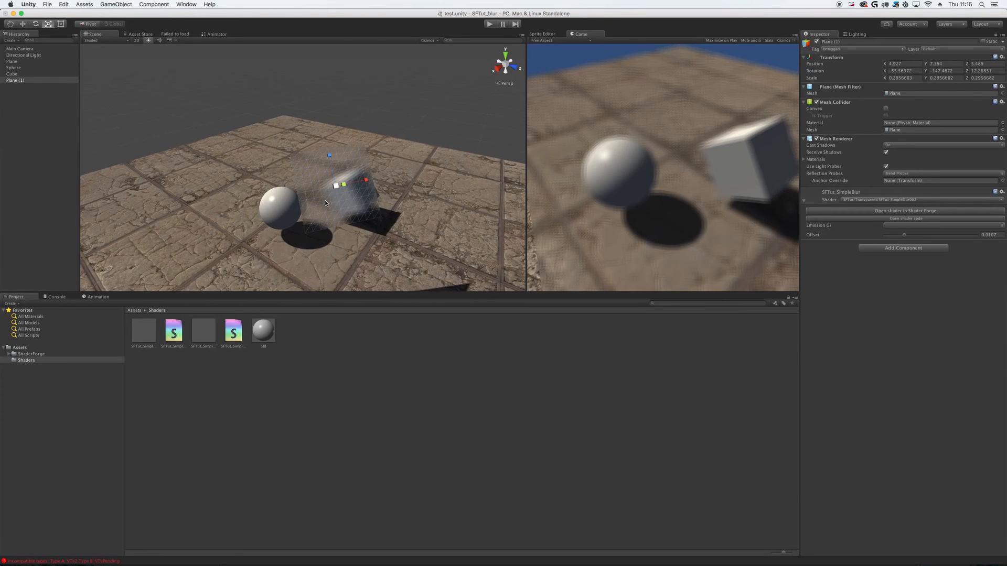
scroll(357, 220, up, 5)
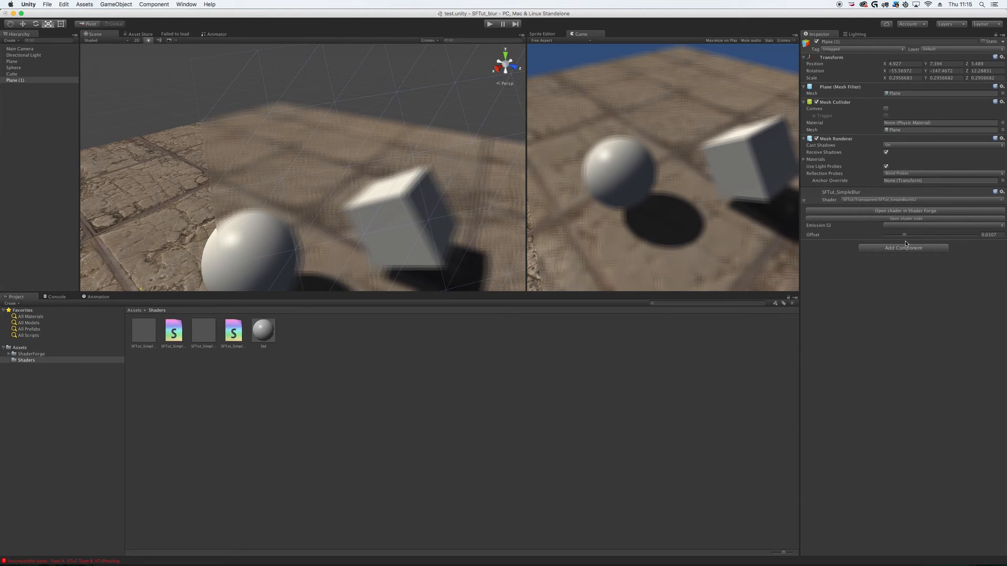
drag(904, 238, 895, 238)
Examine how the blur over the cube and sphere changes with viewing distance and angle through the enlarged plane.
scroll(400, 222, down, 8)
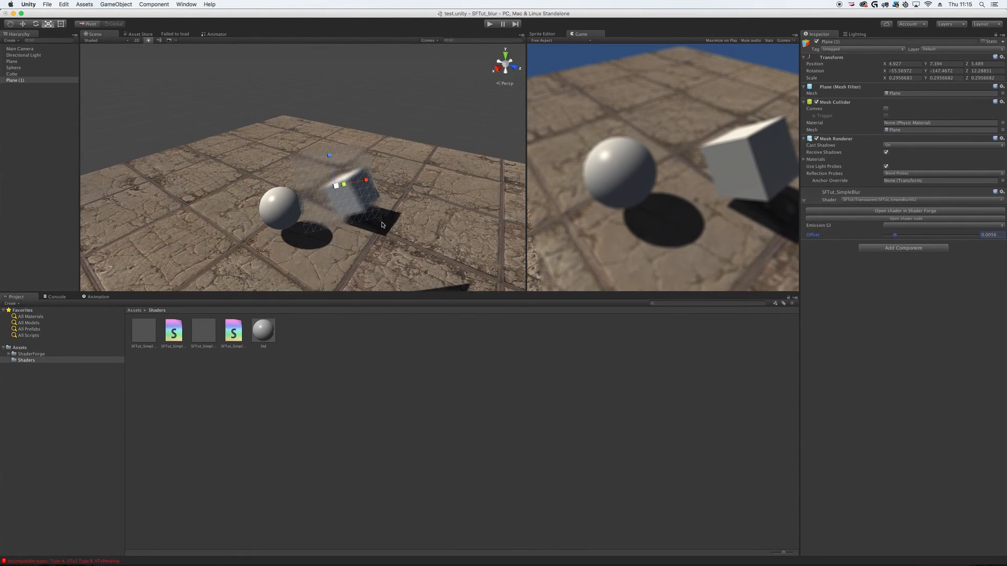
middle_drag(383, 224, 308, 222)
scroll(384, 220, up, 6)
scroll(375, 246, up, 5)
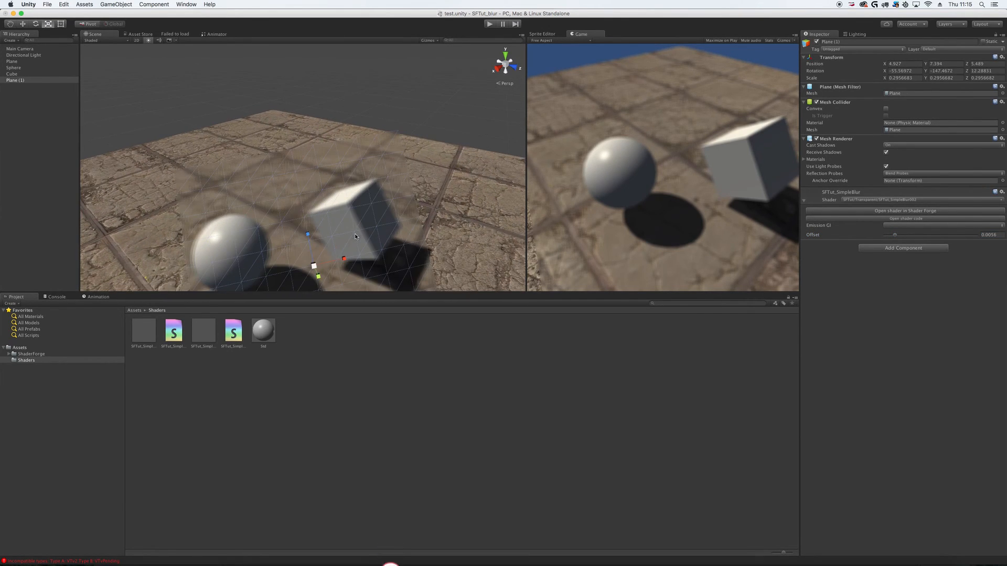
scroll(376, 246, up, 3)
scroll(375, 247, down, 3)
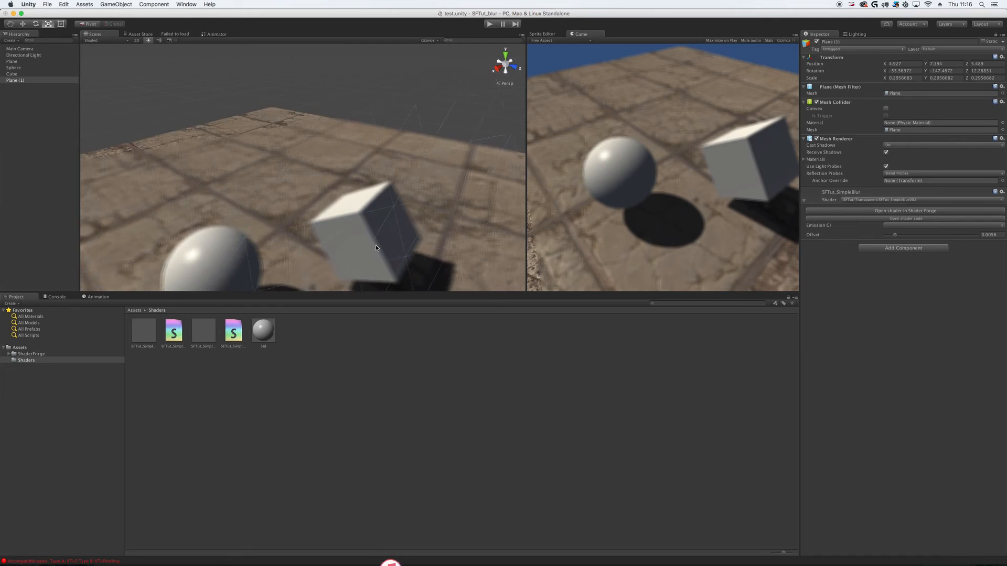
scroll(376, 246, down, 3)
scroll(364, 246, down, 1)
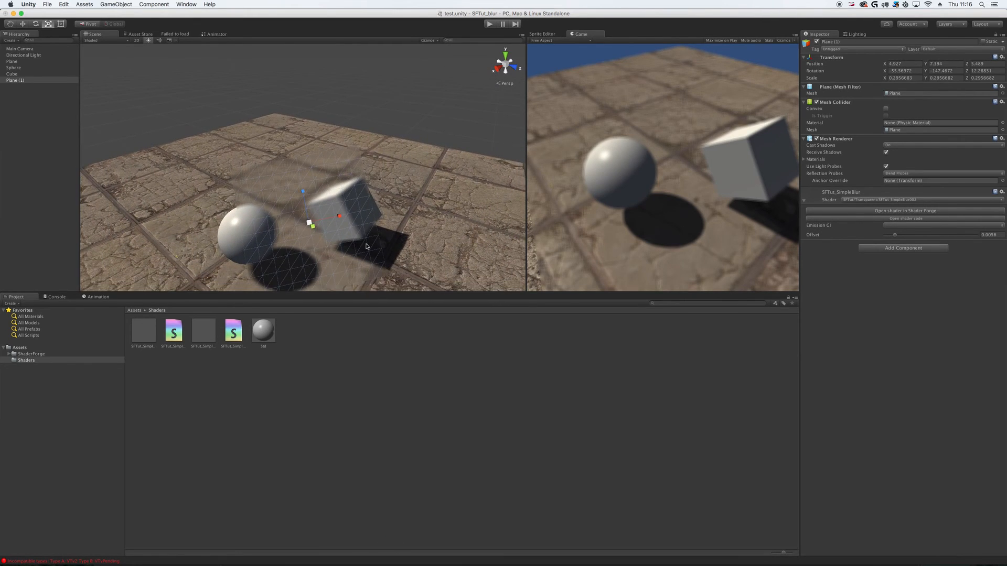
middle_drag(365, 244, 379, 241)
scroll(378, 240, down, 3)
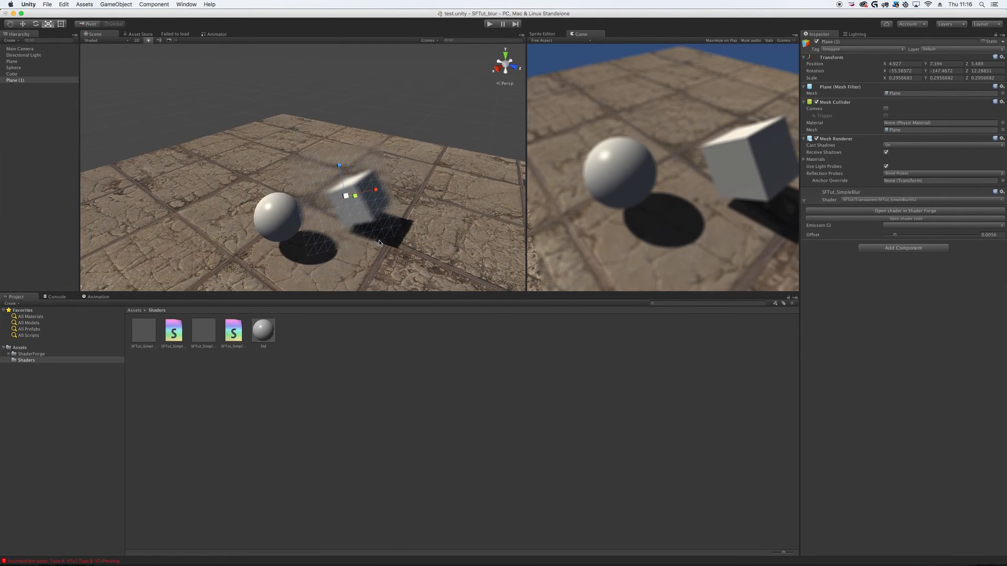
alt+drag(331, 192, 376, 179)
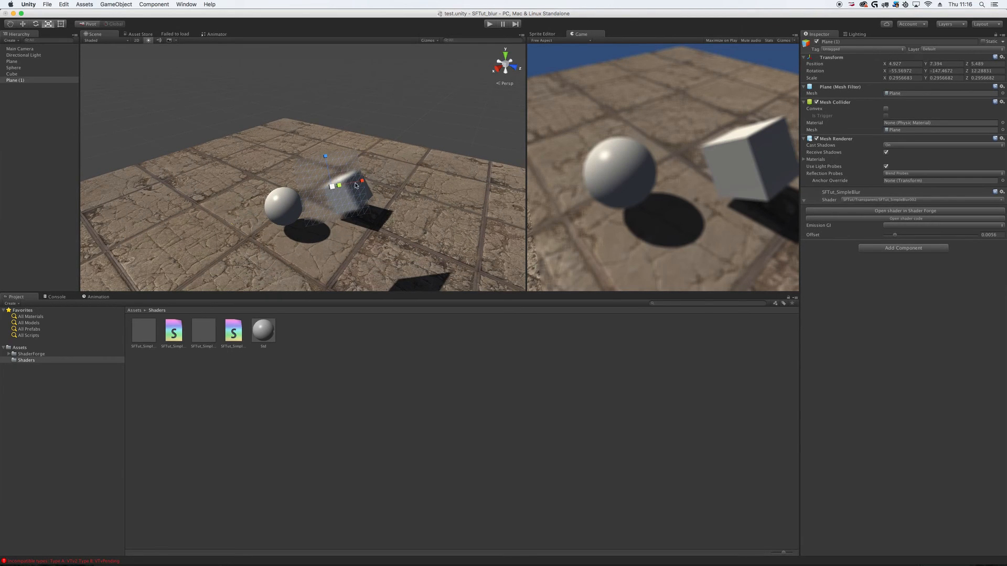
scroll(387, 215, up, 4)
scroll(399, 216, up, 3)
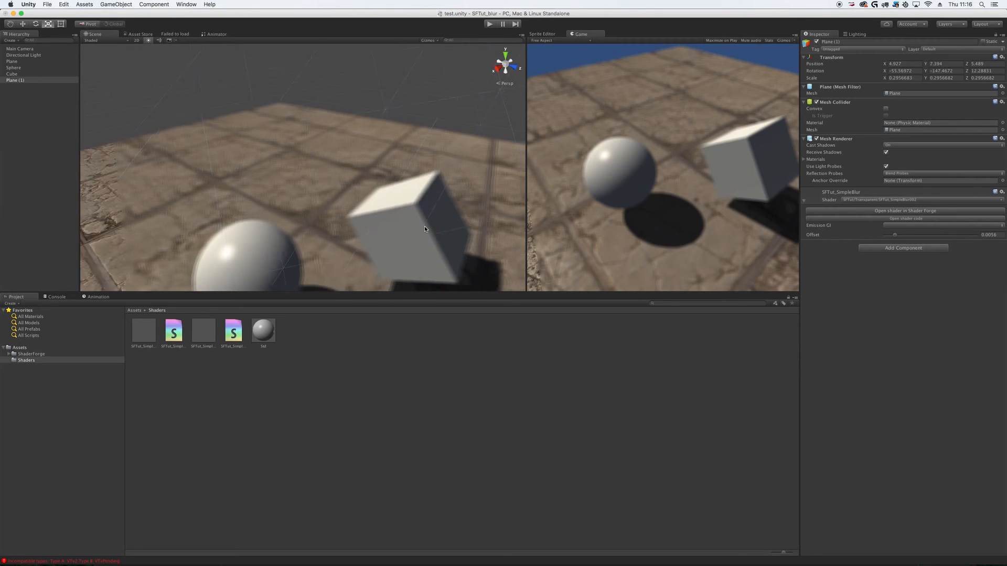
scroll(425, 227, down, 8)
scroll(399, 227, up, 6)
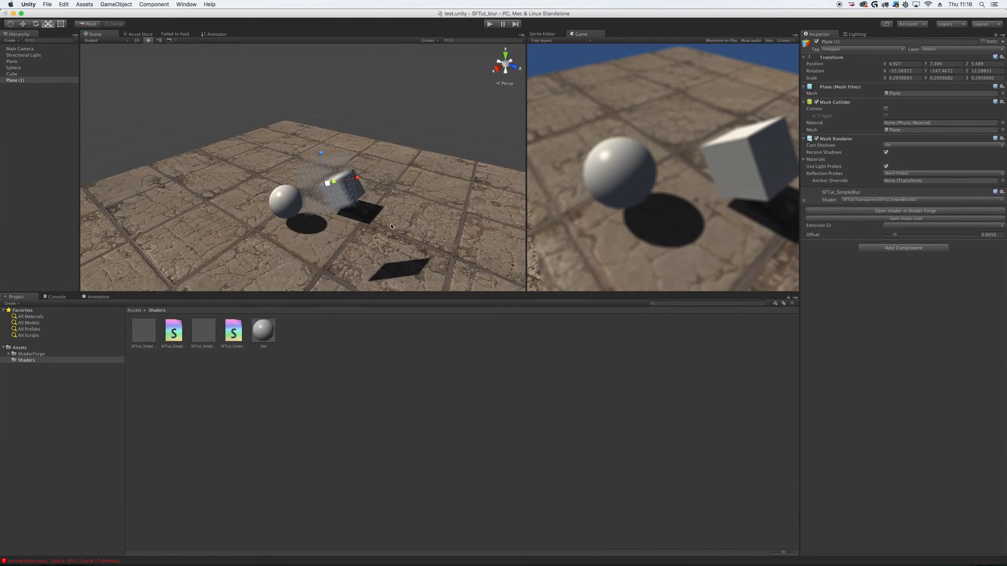
scroll(384, 225, down, 8)
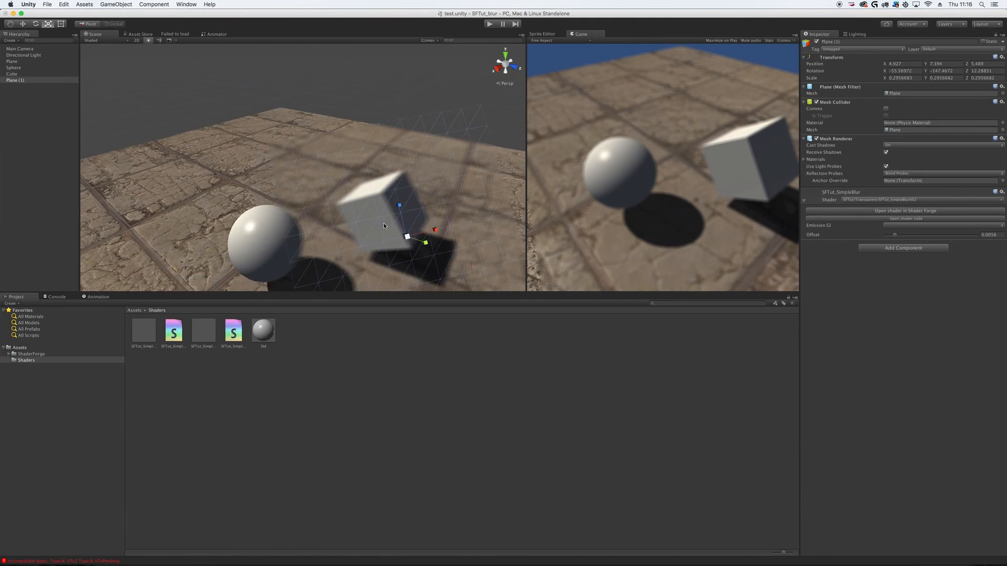
Deselect Plane (1) and compare how strongly it blurs the cube, sphere and ground from near and far.
scroll(385, 225, up, 5)
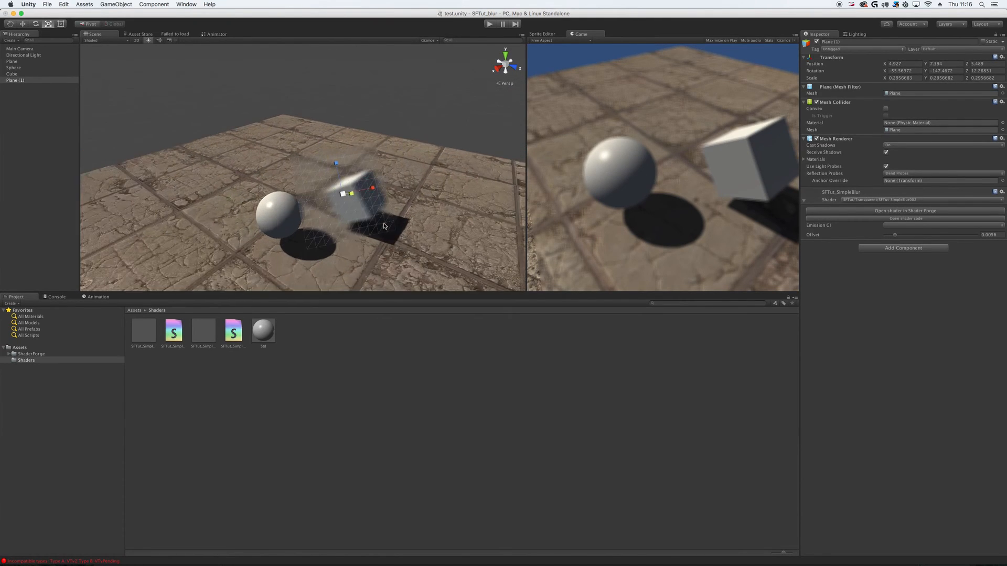
click(446, 116)
scroll(450, 201, up, 2)
scroll(449, 200, up, 4)
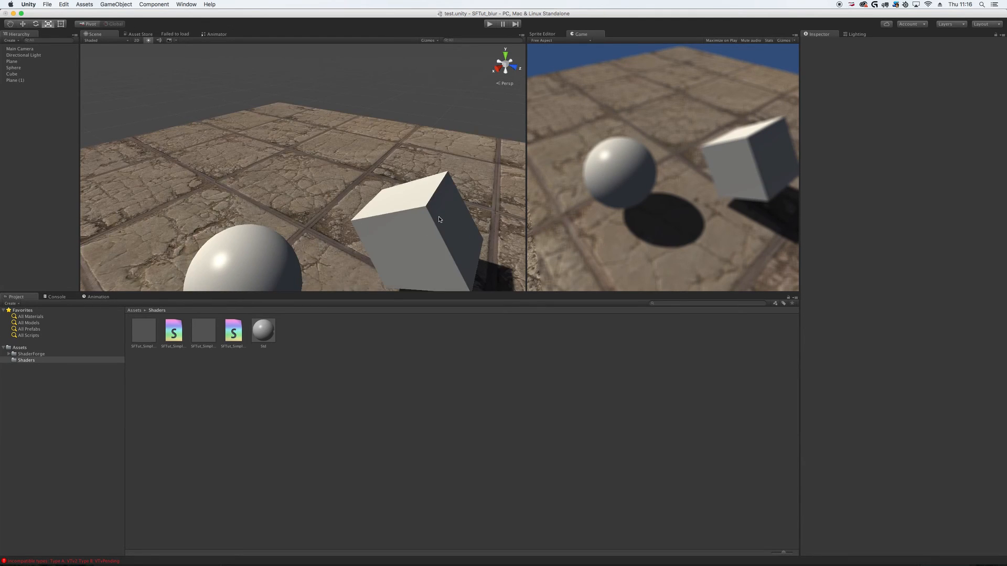
scroll(429, 227, down, 10)
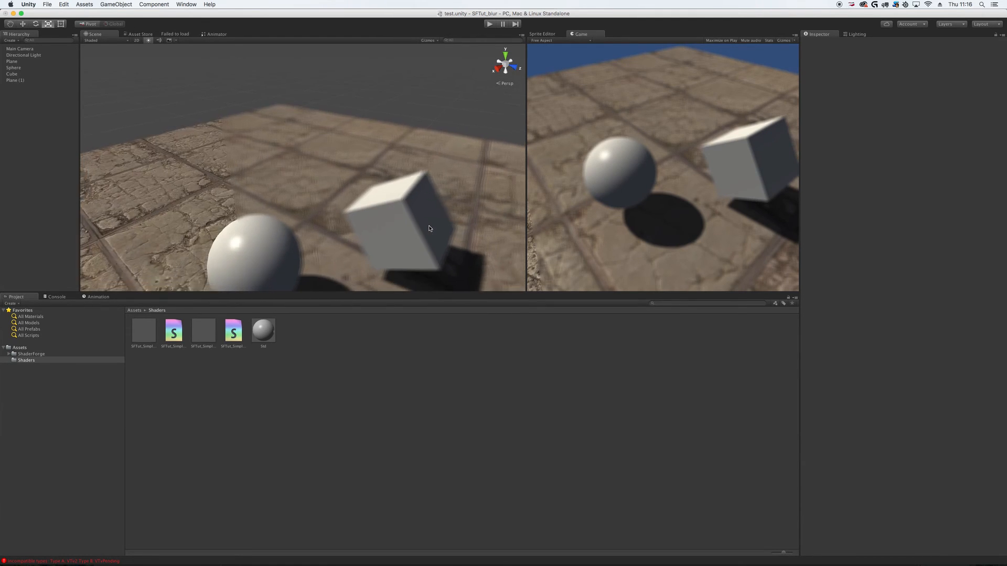
scroll(383, 220, down, 3)
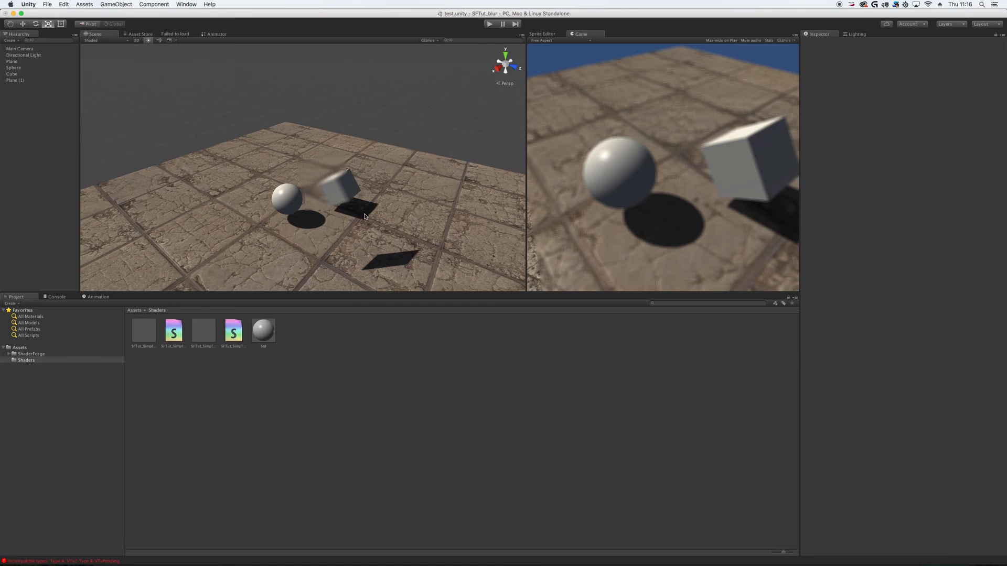
scroll(364, 215, up, 10)
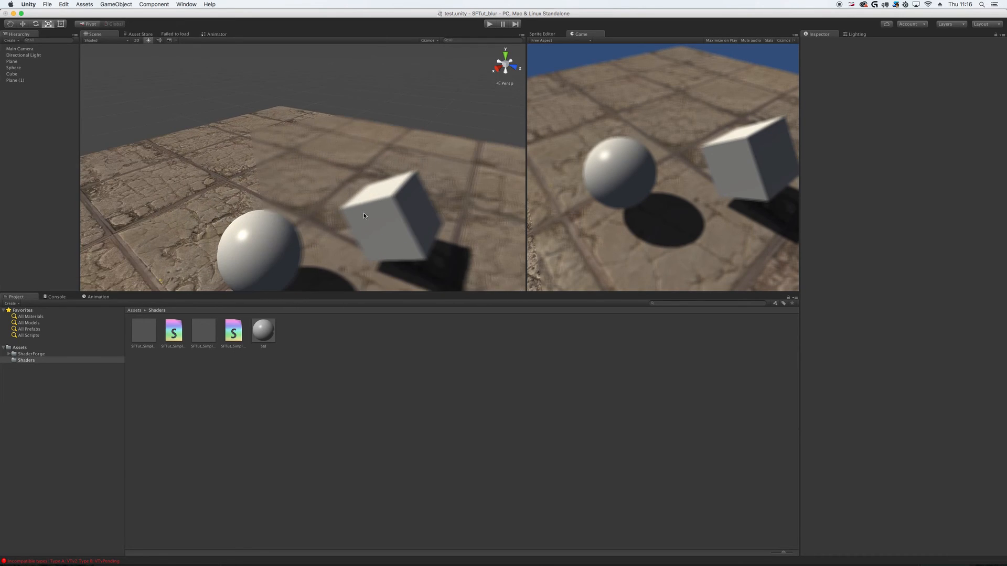
scroll(367, 214, down, 4)
scroll(399, 206, down, 8)
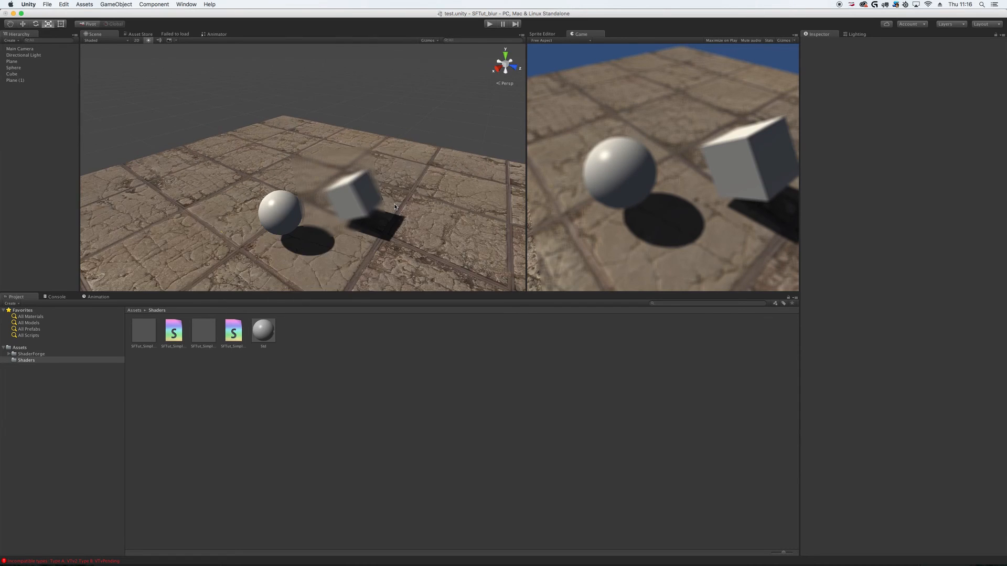
scroll(367, 196, up, 3)
scroll(352, 189, up, 4)
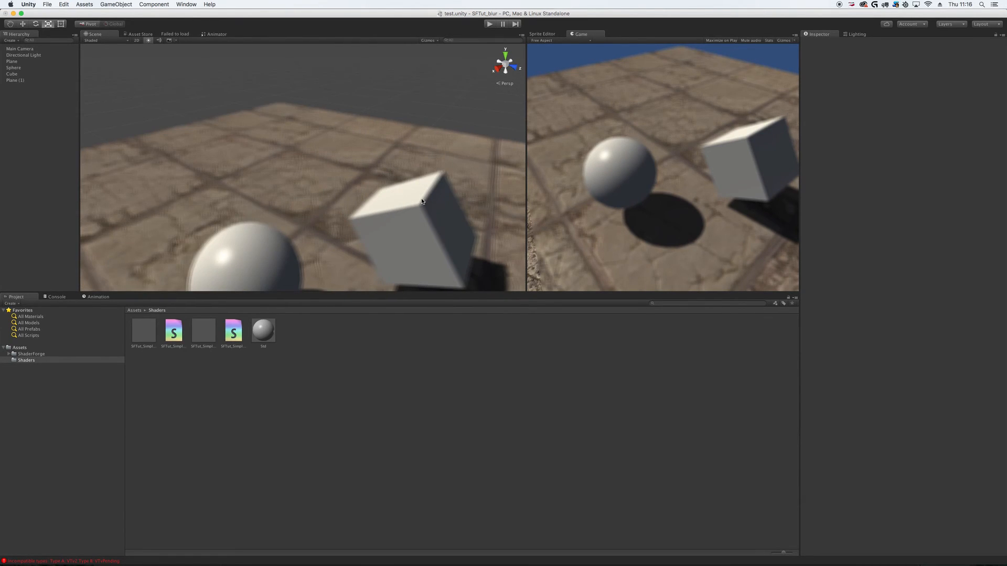
Reopen the blur shader's node graph in Shader Forge and bring the Offset slider area into view.
click(186, 5)
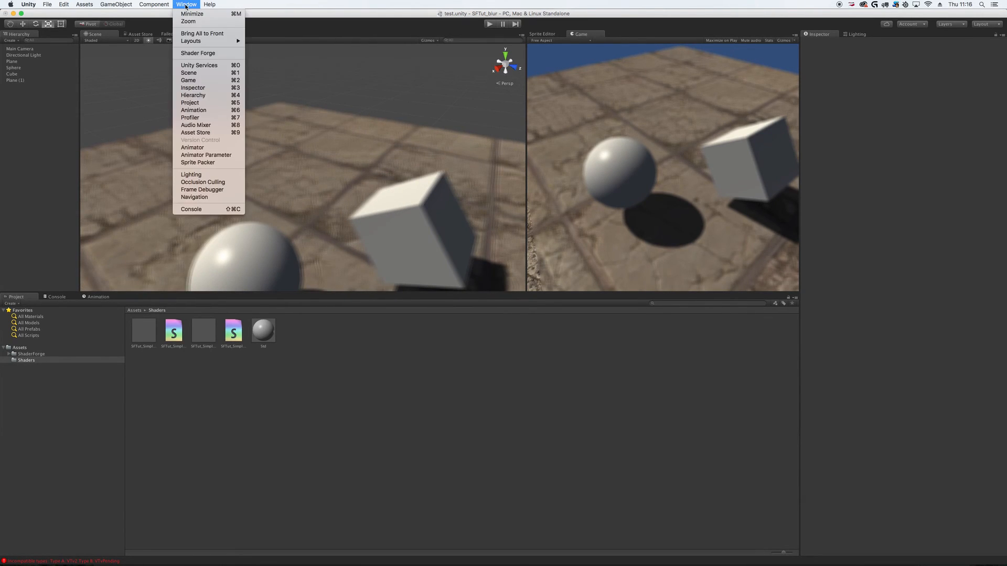
click(205, 56)
scroll(337, 108, up, 5)
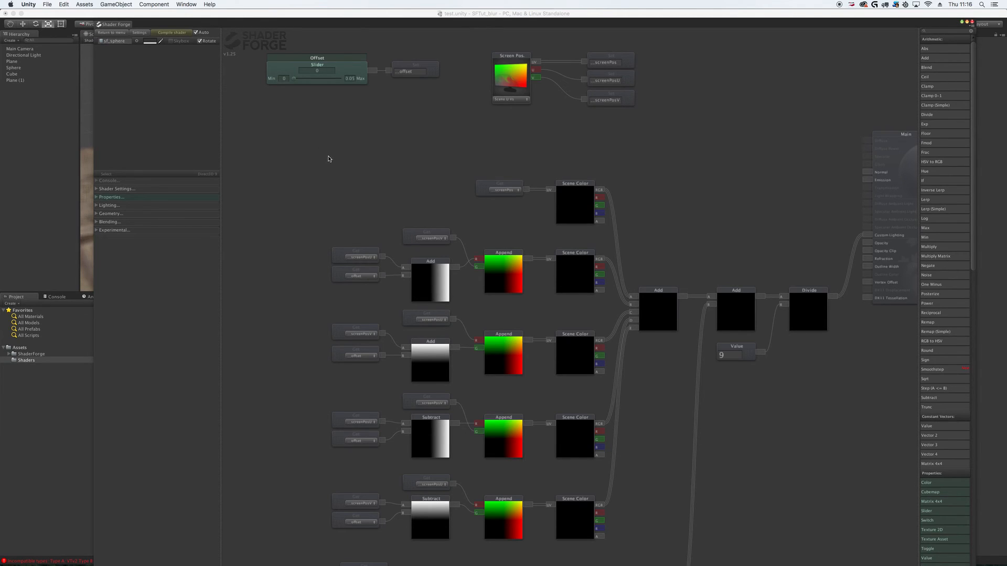
key(s)
scroll(345, 165, down, 3)
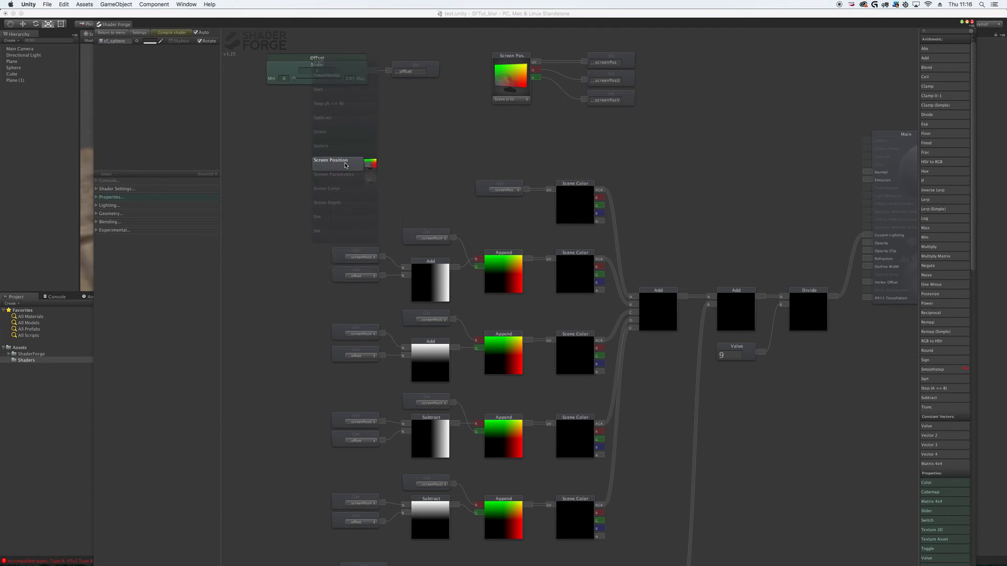
scroll(345, 166, up, 2)
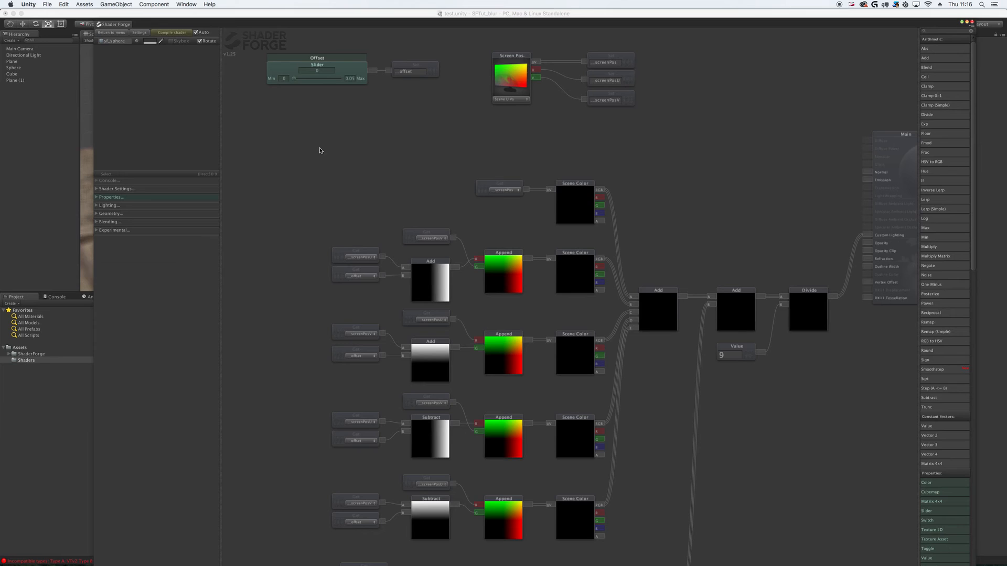
Add a Distance node and place it just below the Offset slider.
key(d)
scroll(320, 150, down, 5)
click(320, 151)
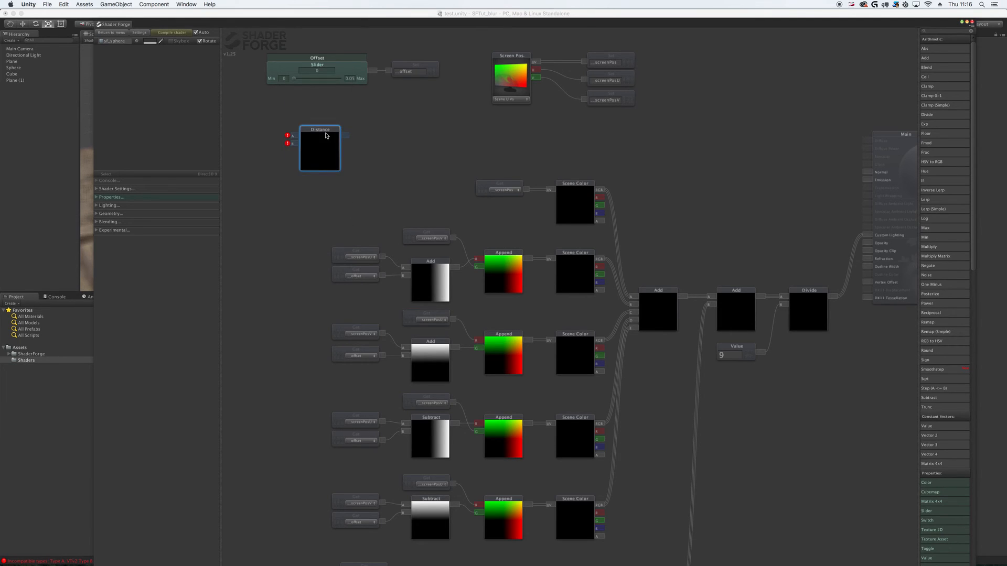
drag(325, 130, 354, 118)
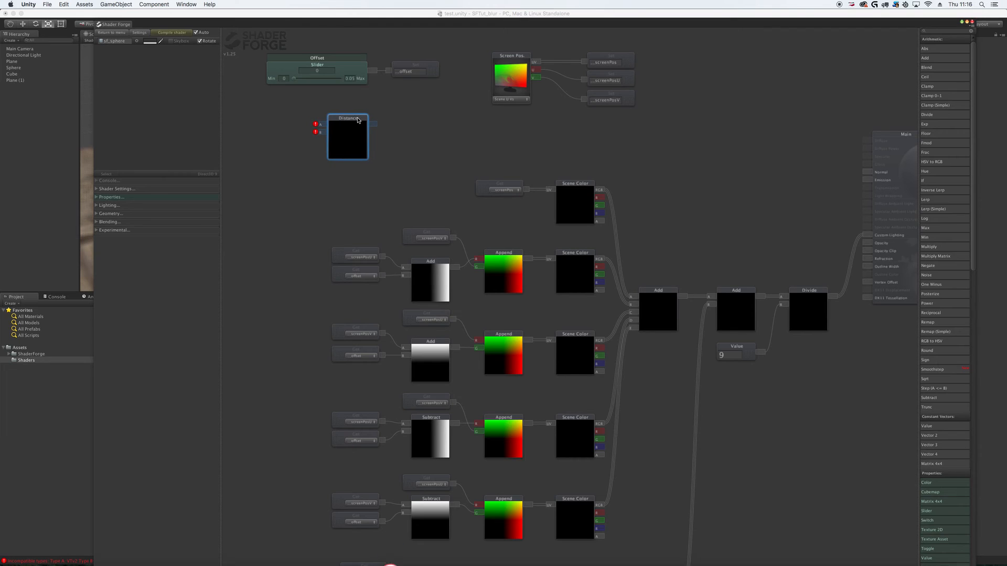
click(386, 161)
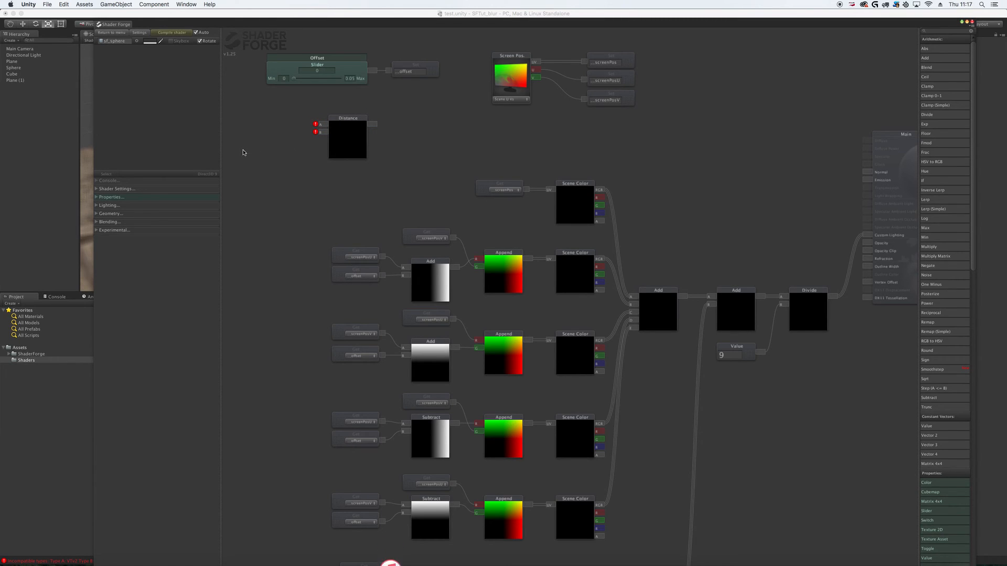
Add an Object Position node beside the Distance node and connect its XYZ output to Distance input A.
key(o)
scroll(278, 150, down, 1)
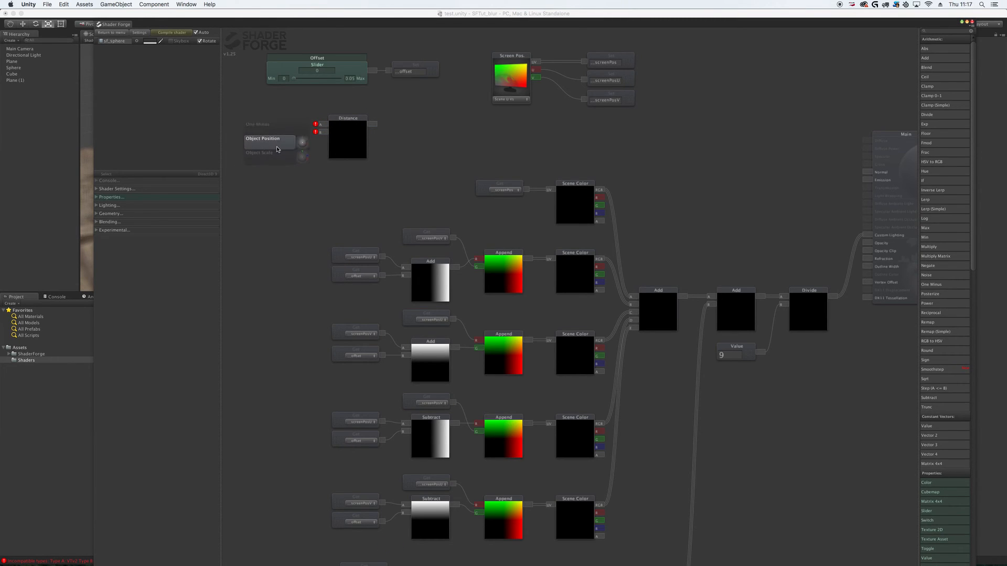
click(277, 149)
drag(285, 131, 262, 121)
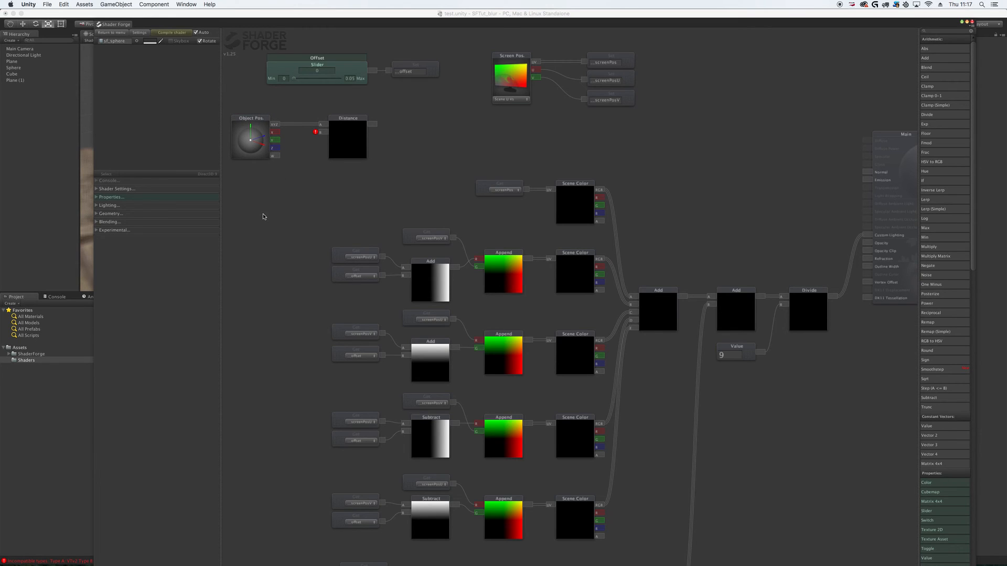
Add a View Position node below Object Position and connect its XYZ output to Distance input B.
key(v)
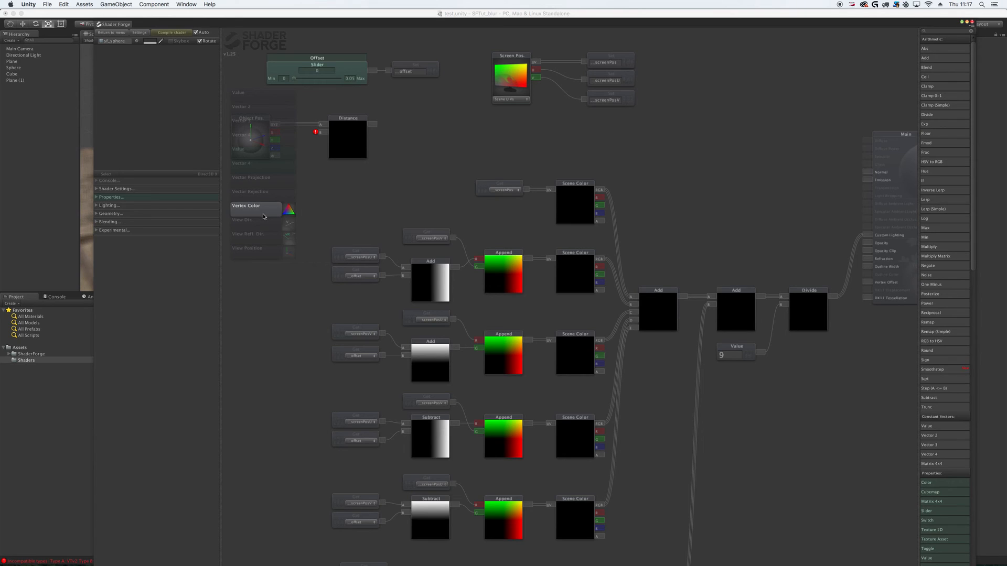
scroll(263, 217, down, 3)
click(264, 217)
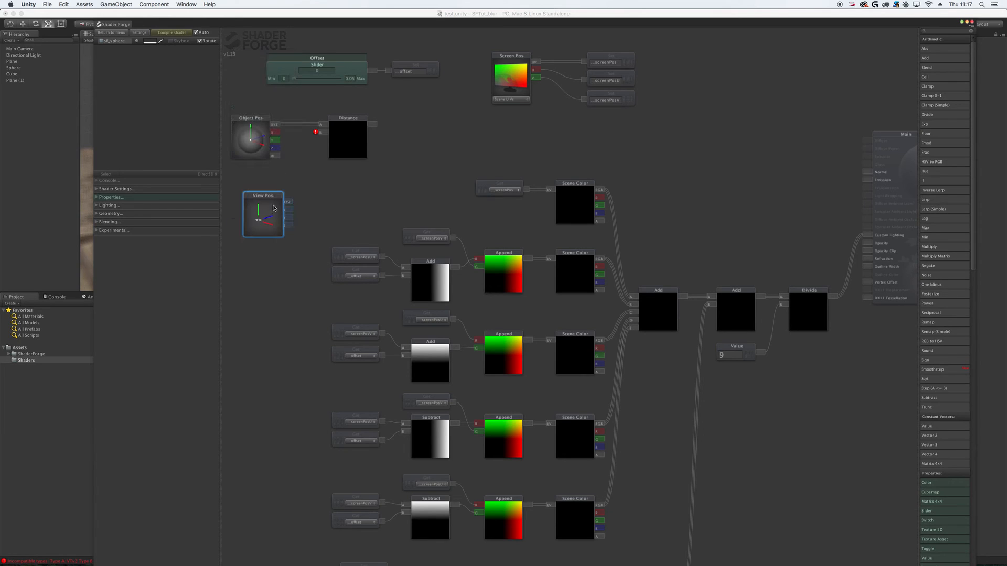
drag(268, 196, 322, 136)
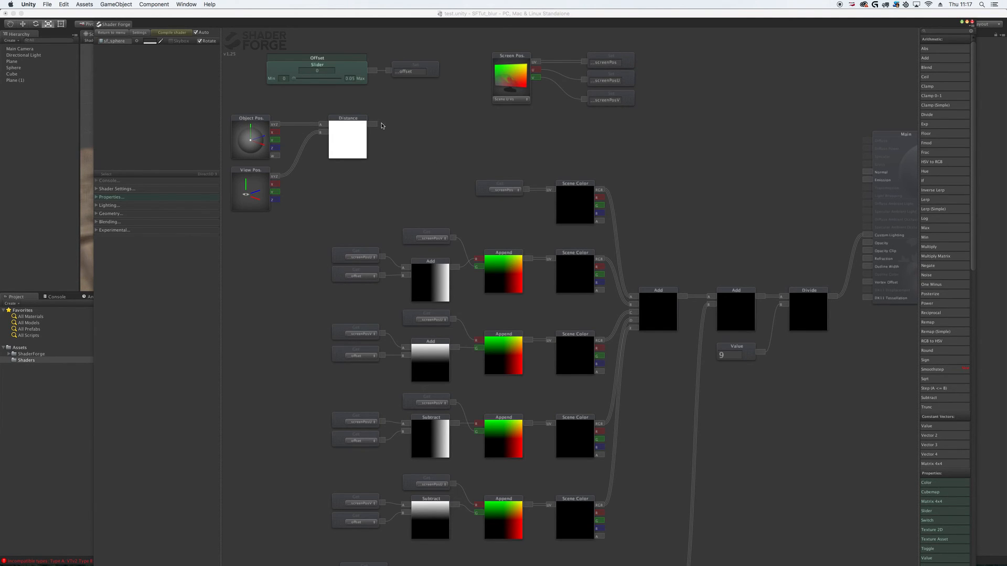
Space out the Offset slider and its _offset Set node, and insert a Divide node between them with the slider as input A.
drag(435, 71, 473, 70)
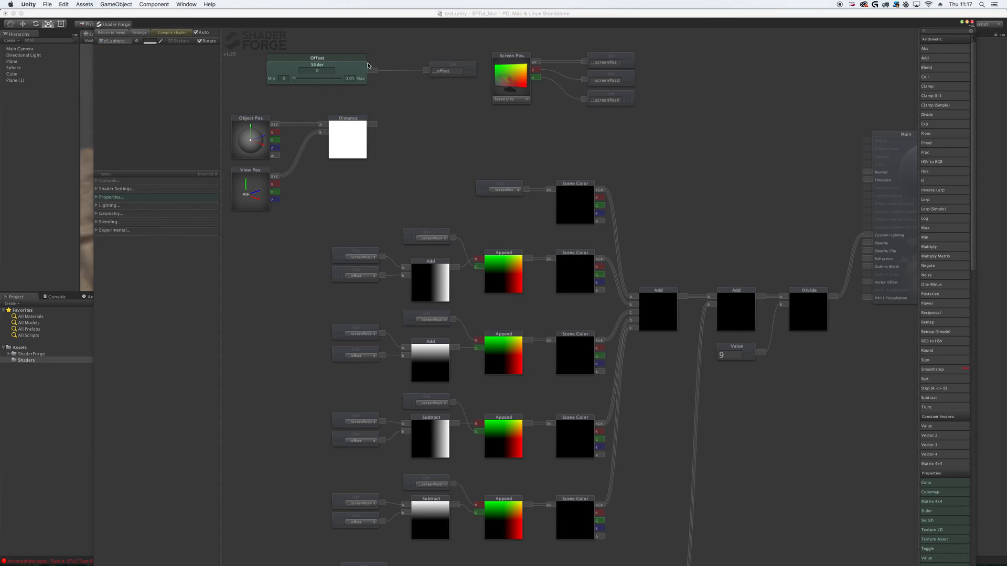
drag(346, 62, 310, 63)
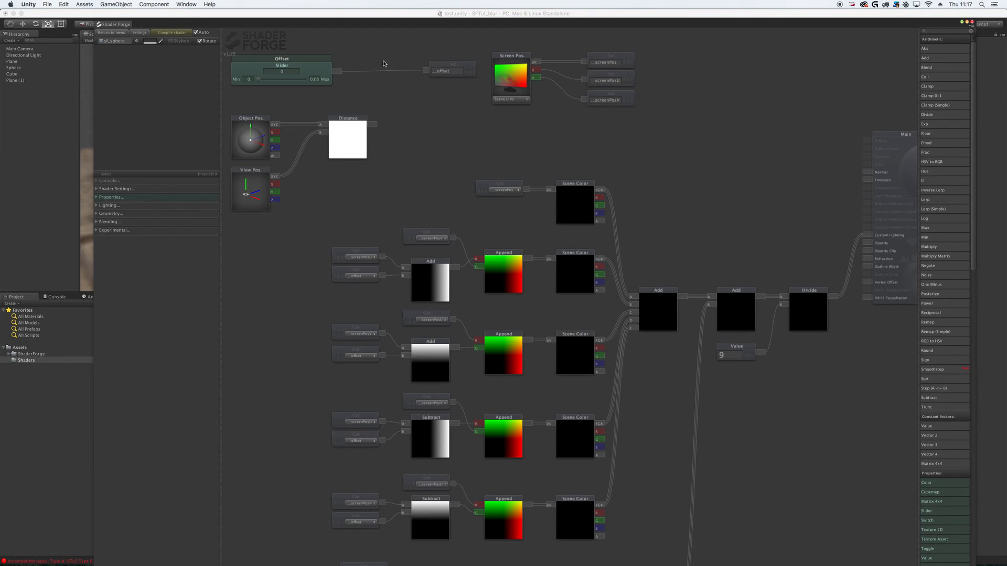
key(d)
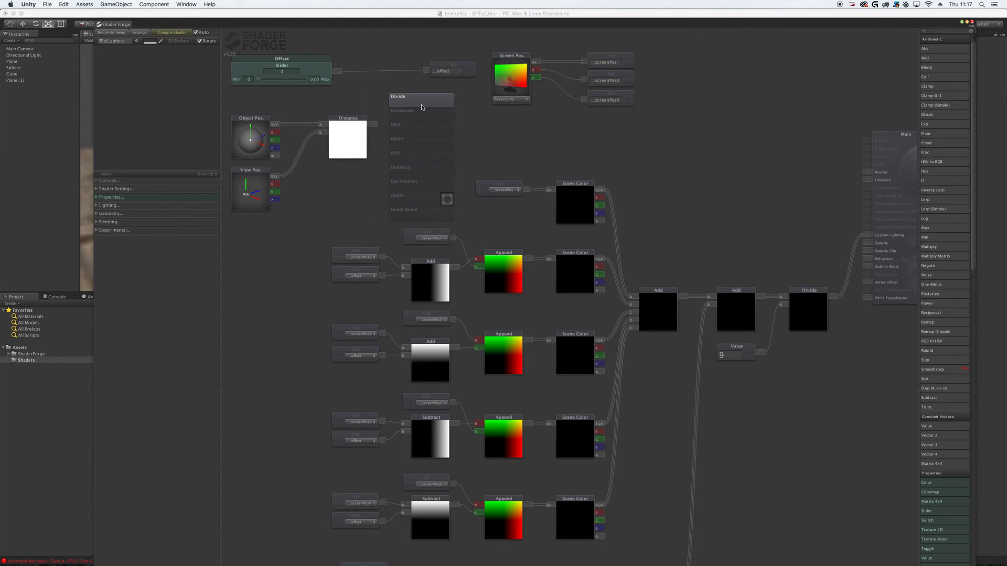
click(423, 104)
drag(417, 88, 355, 70)
Connect the Distance output to input B of the new Divide node so the Offset is divided by the camera distance.
drag(349, 118, 324, 118)
scroll(337, 175, down, 3)
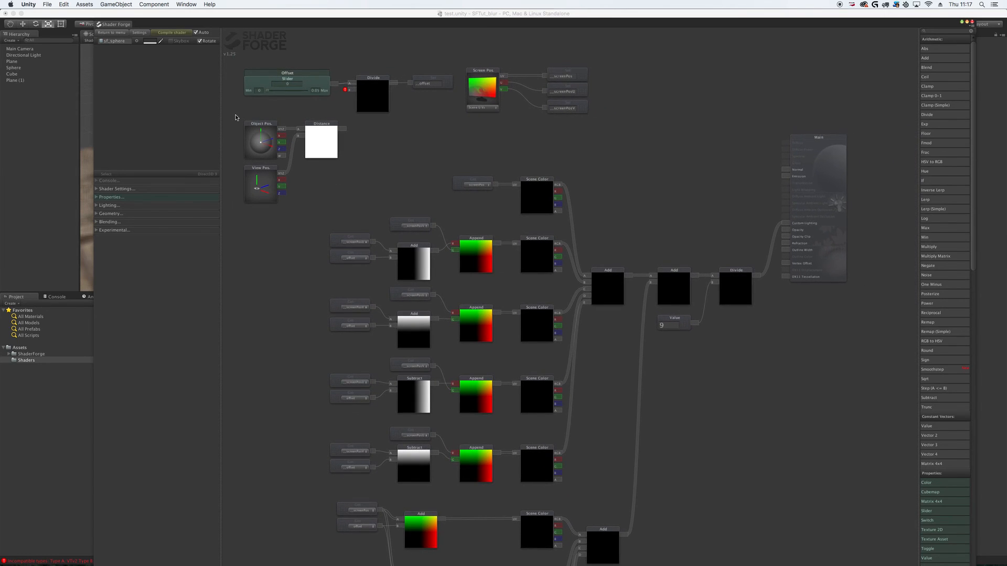
drag(239, 116, 434, 280)
drag(397, 198, 428, 149)
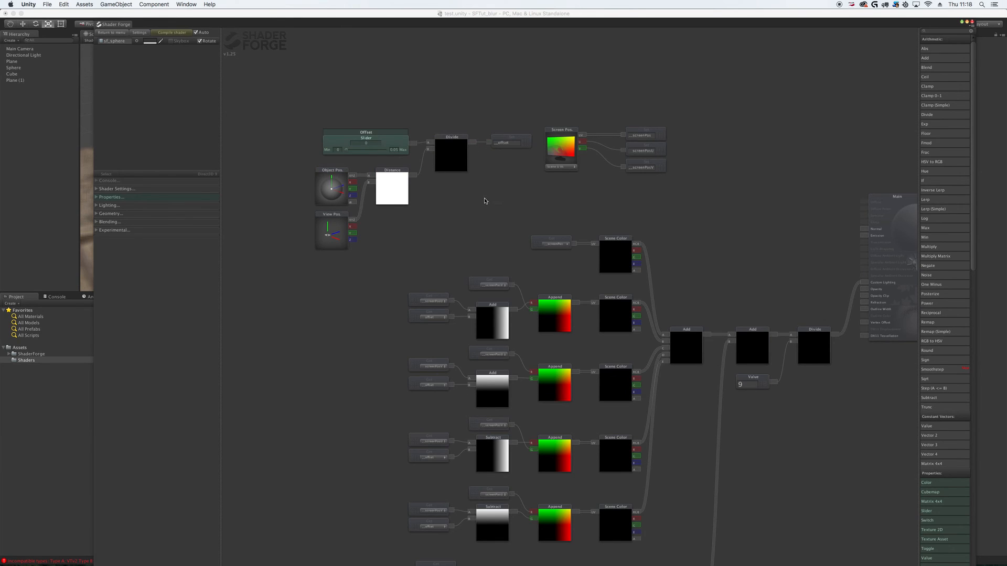
Return to the scene and check the distance-scaled blur through the plane from near and far.
click(396, 139)
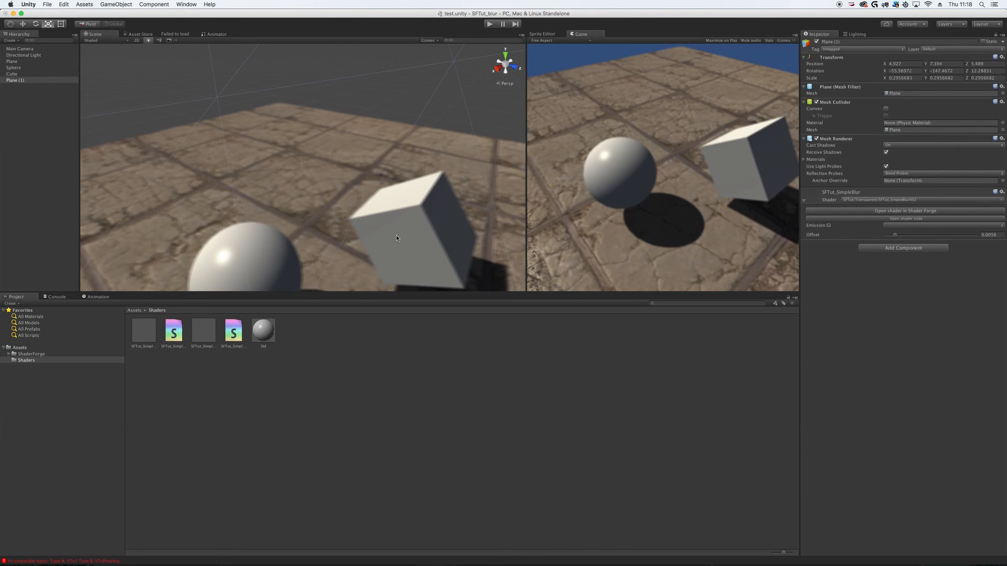
scroll(340, 230, down, 5)
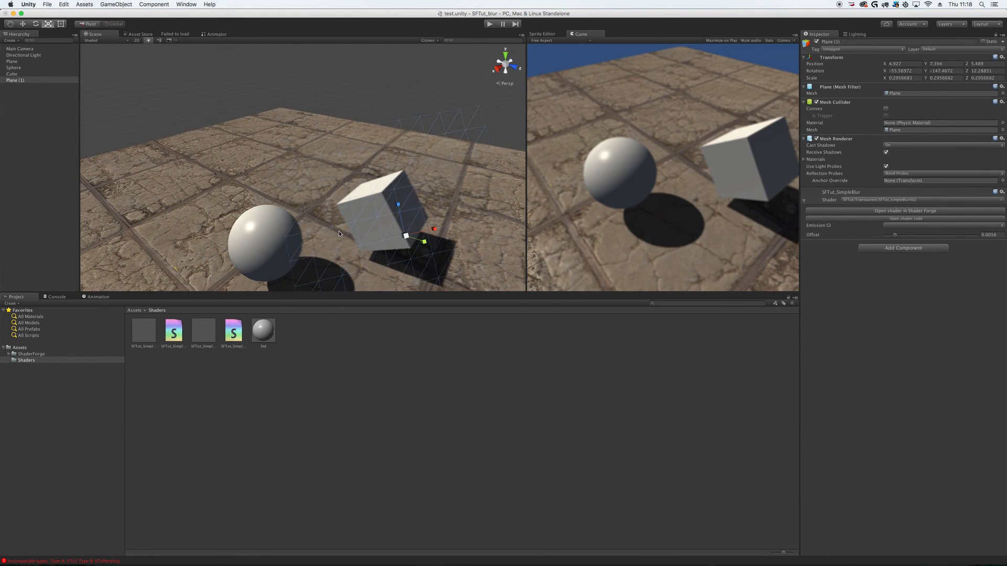
scroll(339, 233, down, 5)
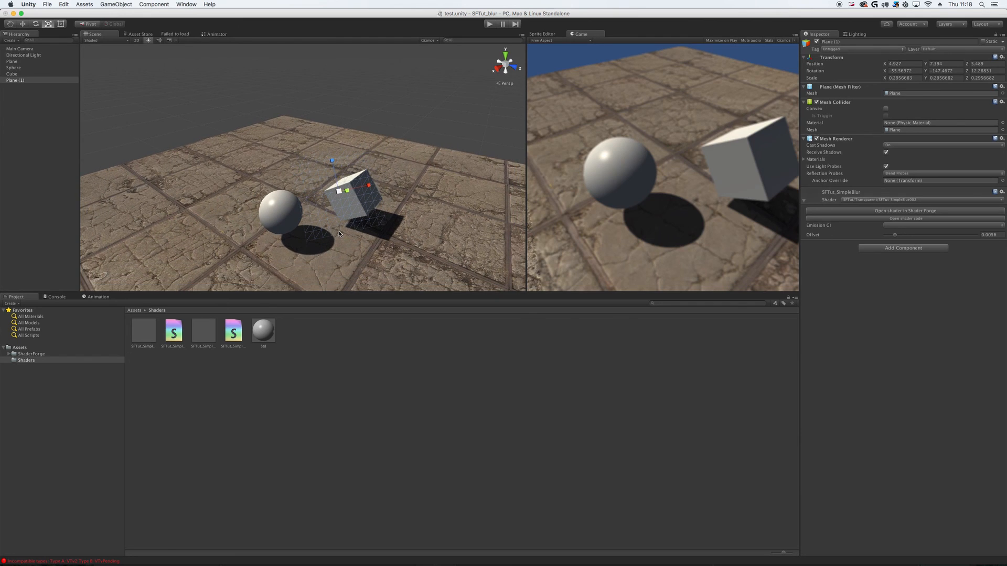
click(461, 99)
scroll(361, 190, down, 5)
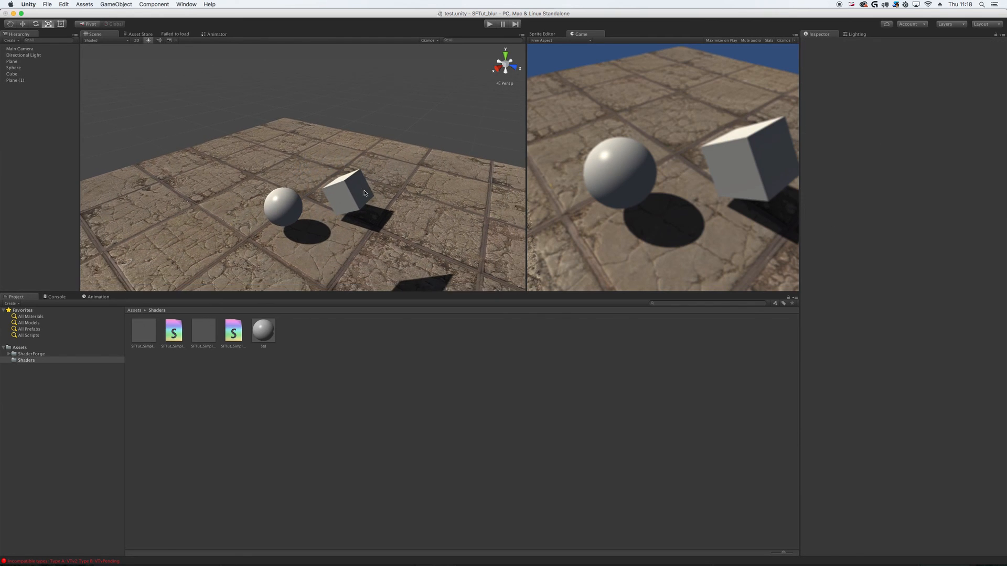
scroll(361, 190, up, 10)
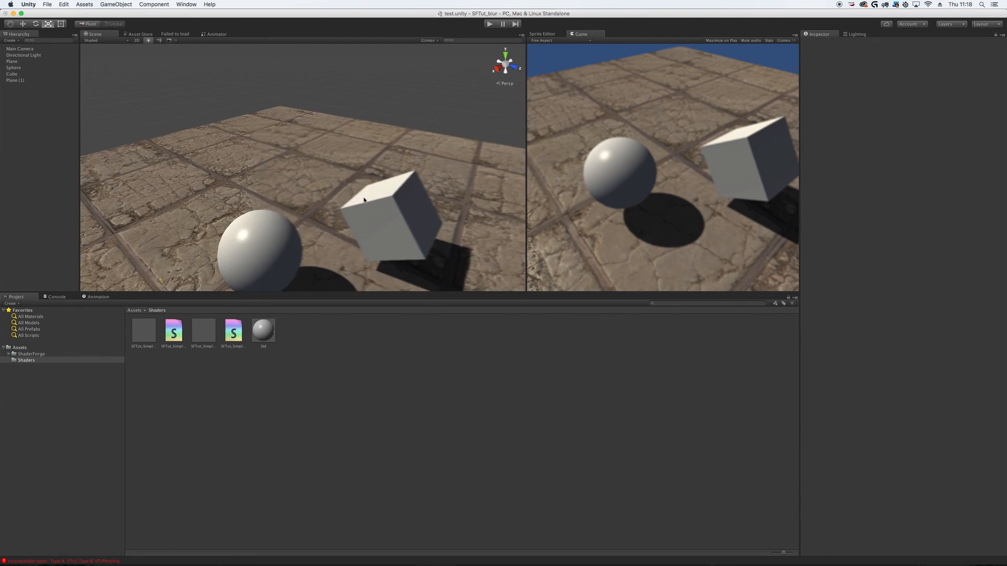
scroll(376, 210, down, 3)
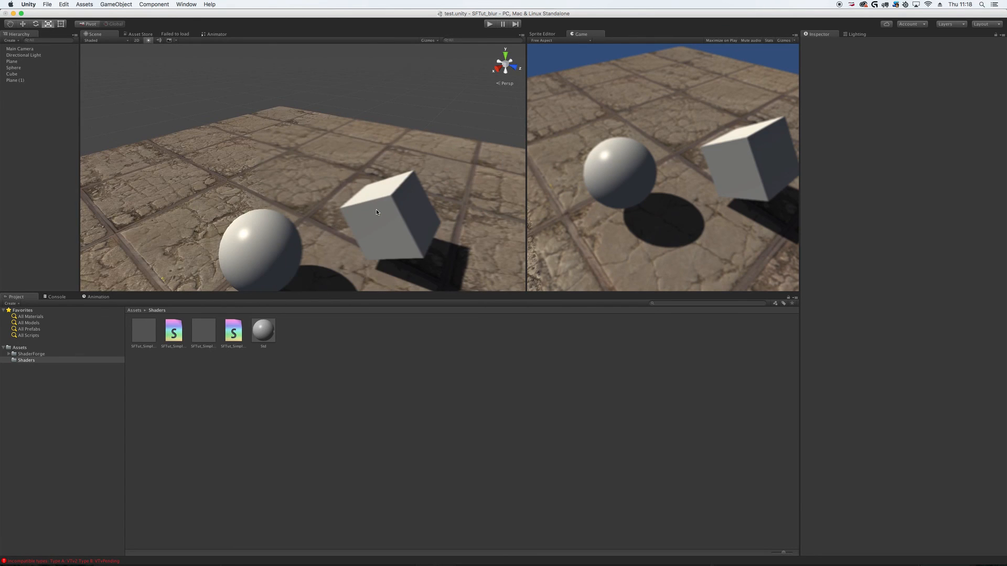
Raise the Offset of Plane (1)'s material to about 0.0165, then deselect the plane and compare the blur at different distances.
click(376, 209)
drag(895, 236, 914, 237)
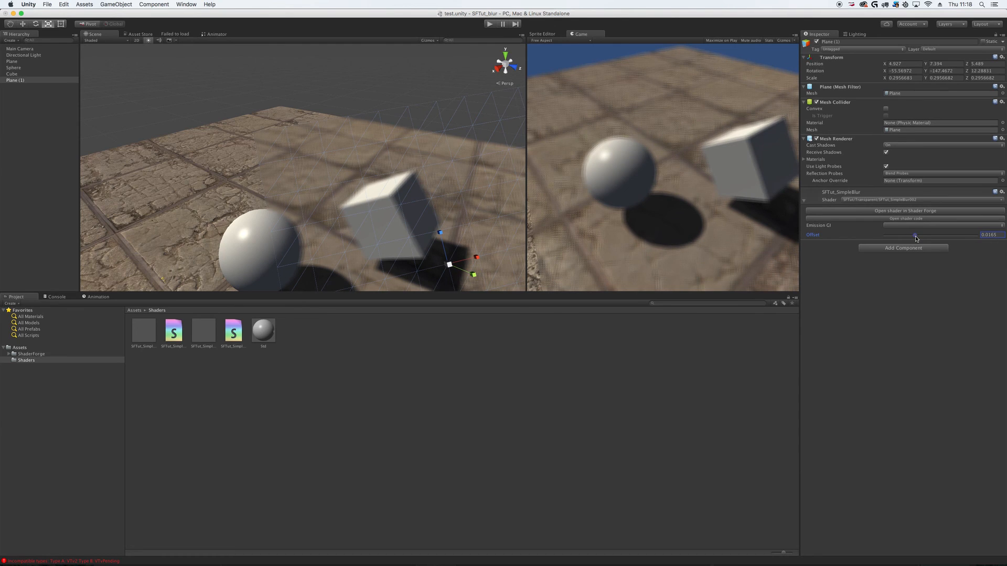
scroll(410, 202, down, 3)
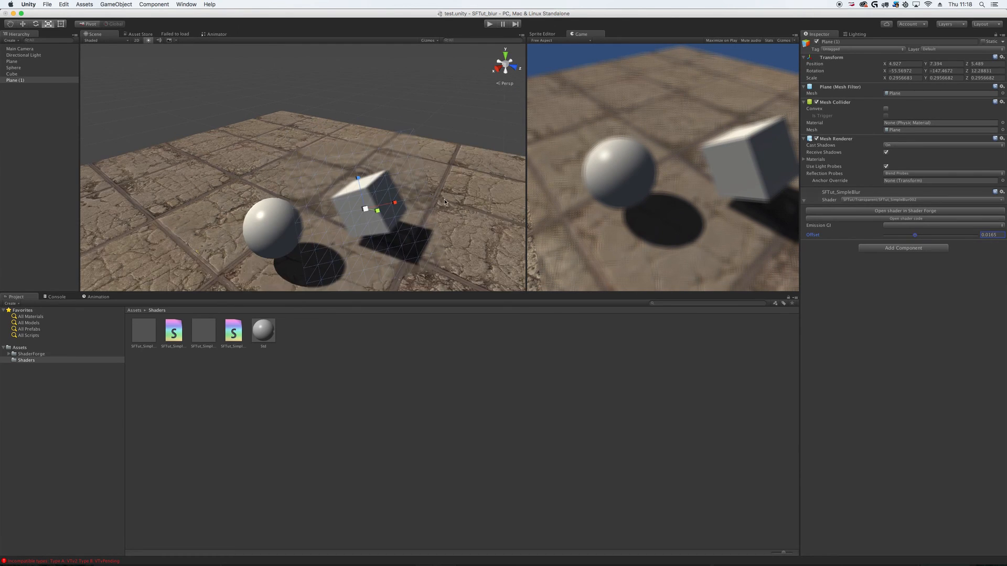
click(402, 108)
scroll(393, 181, up, 5)
scroll(439, 219, up, 2)
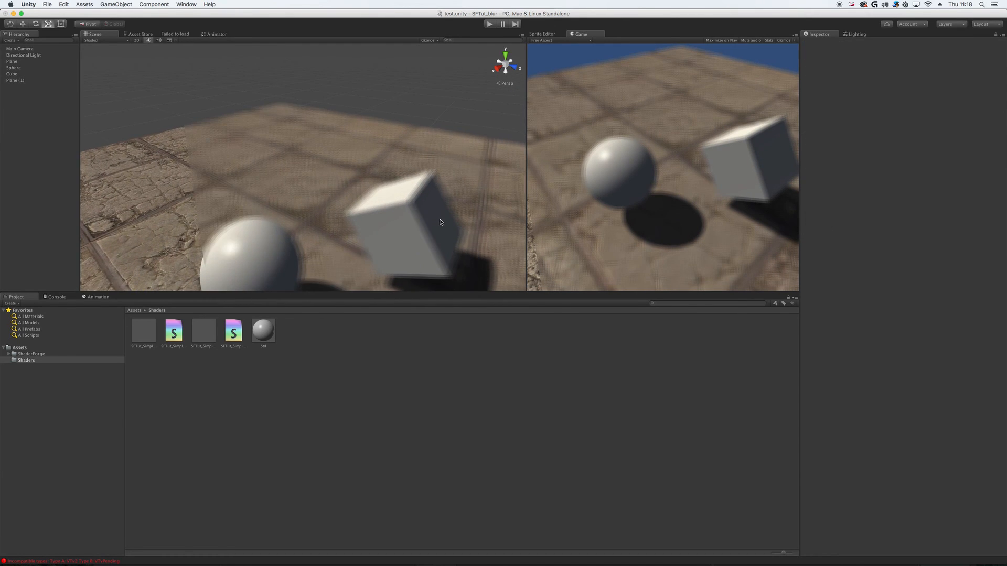
scroll(421, 239, down, 6)
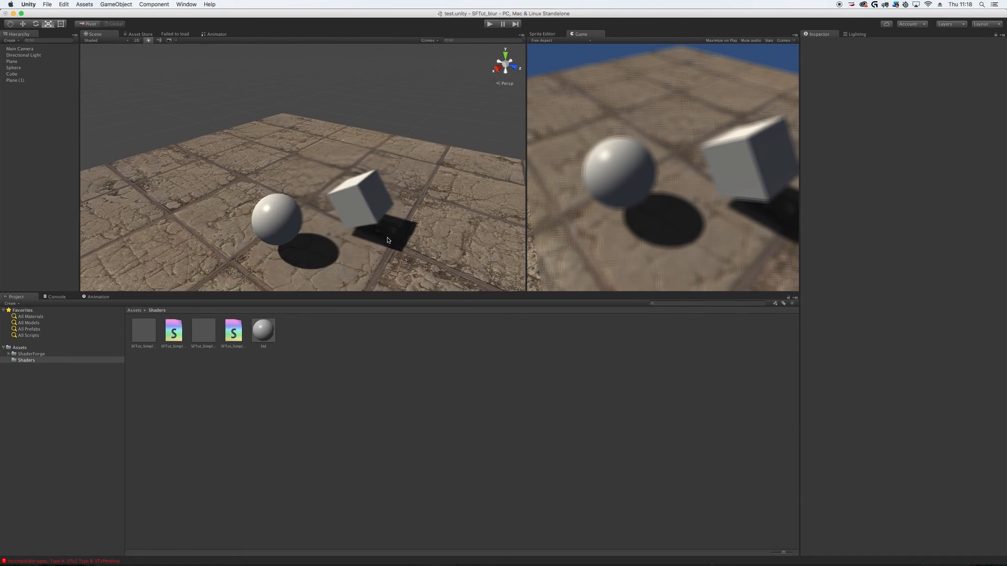
scroll(371, 233, down, 3)
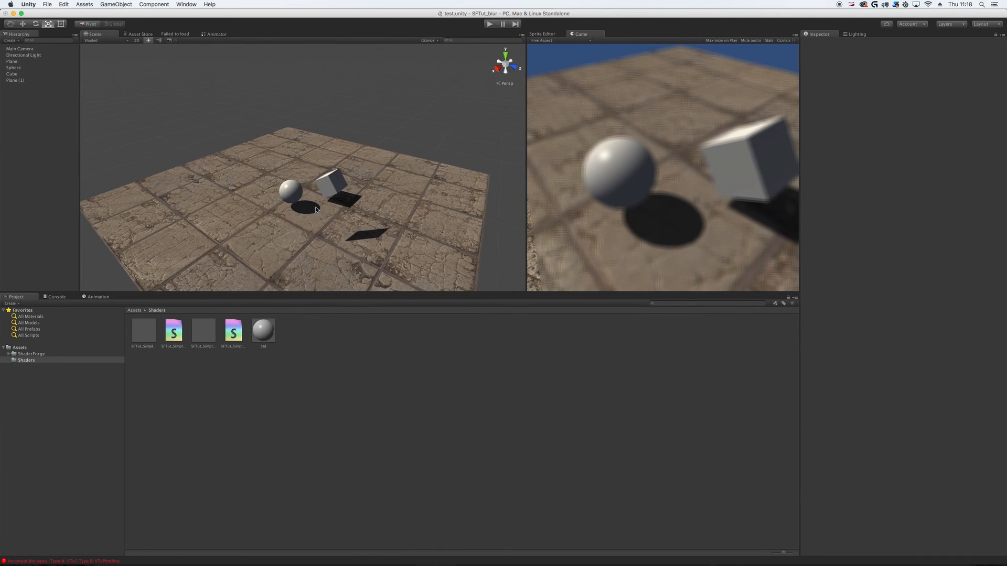
Compare the blur through the plane at near and far camera distances with the Offset divided by distance.
scroll(318, 208, up, 5)
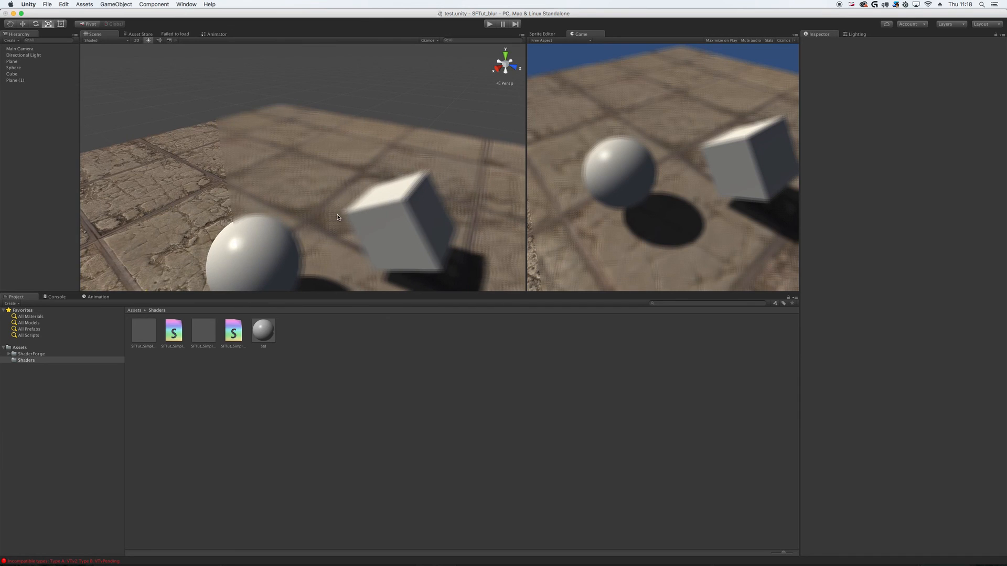
scroll(384, 236, up, 2)
scroll(385, 236, down, 1)
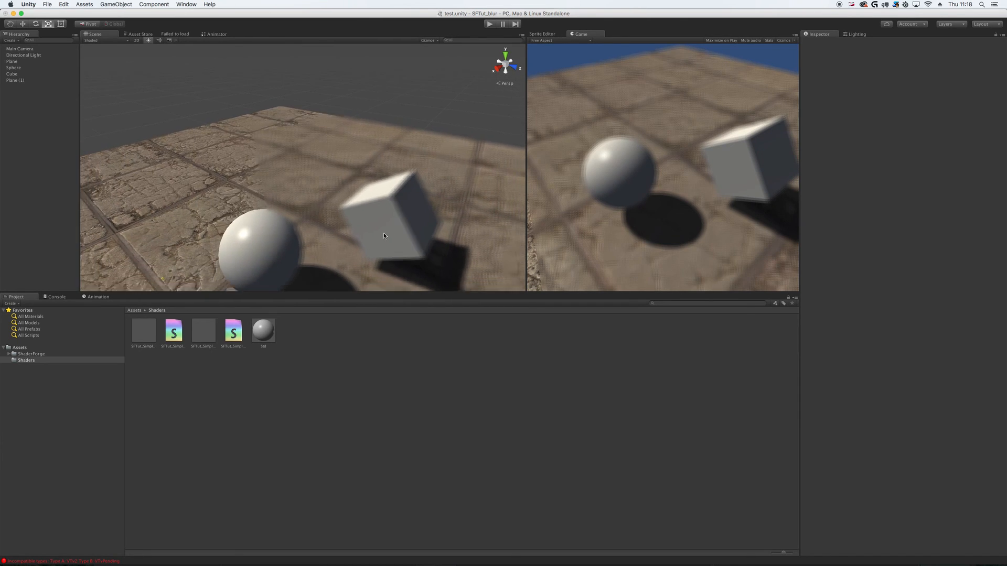
scroll(383, 235, down, 3)
scroll(381, 236, up, 5)
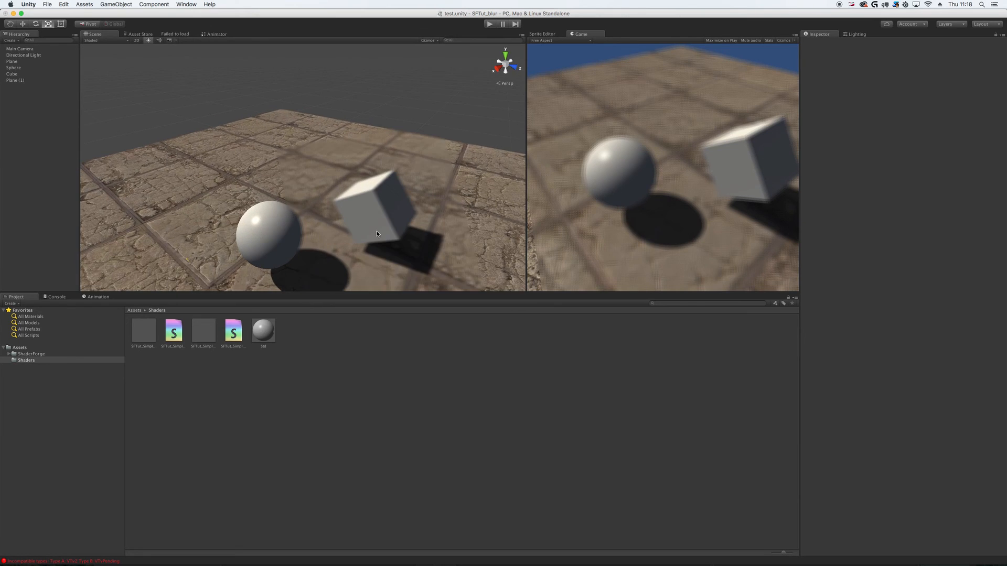
scroll(377, 233, down, 3)
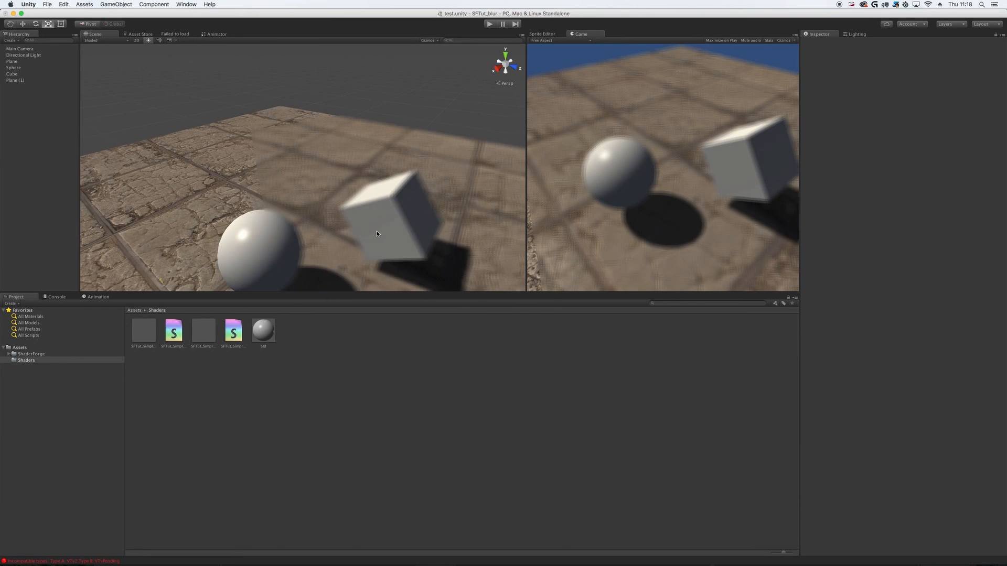
scroll(376, 234, up, 3)
scroll(375, 236, down, 3)
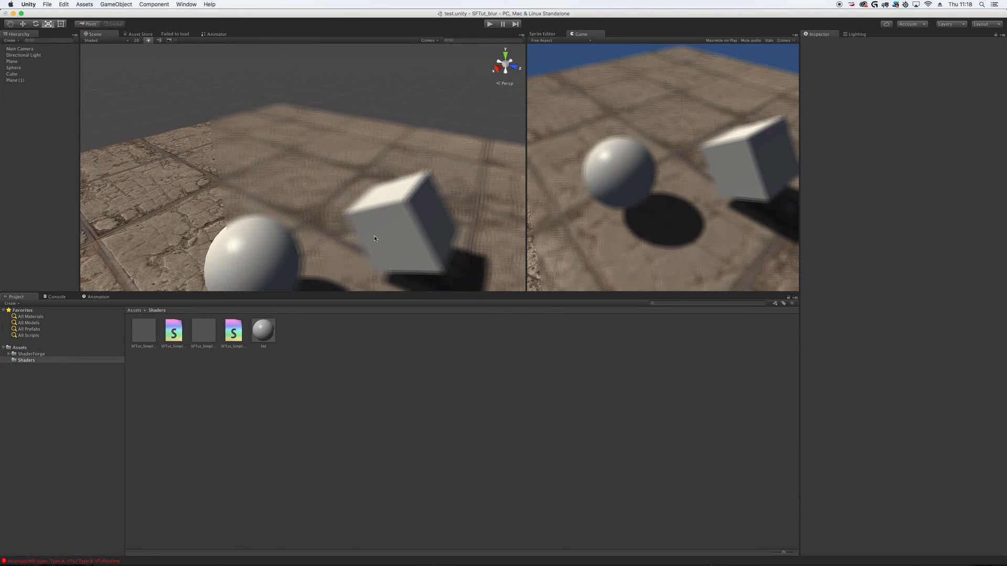
scroll(373, 237, down, 3)
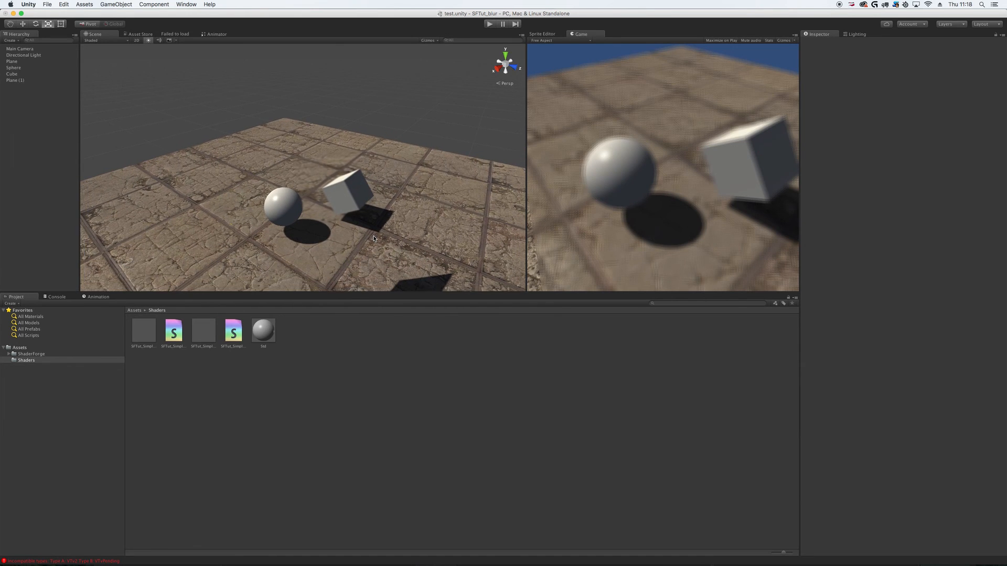
scroll(368, 239, up, 5)
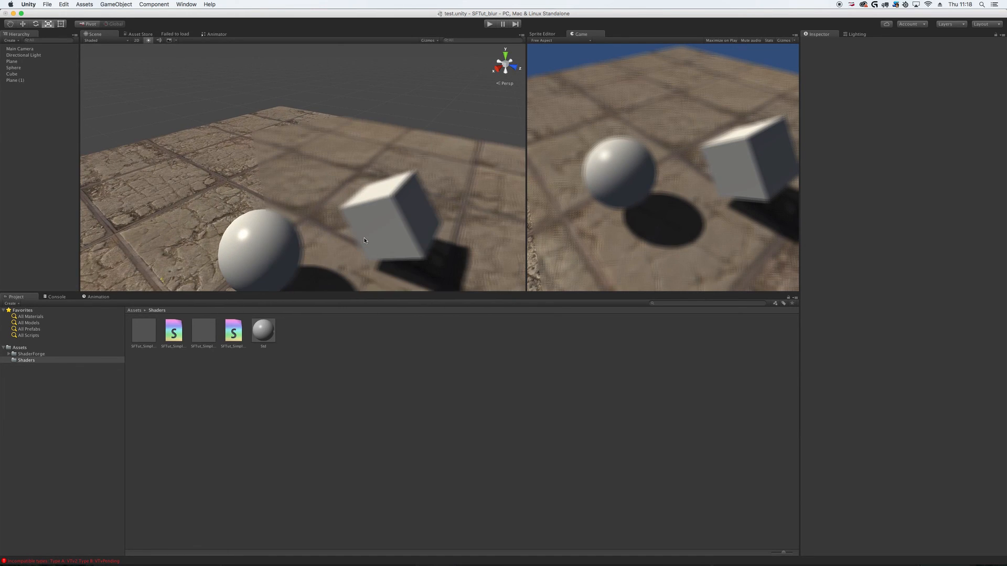
scroll(364, 238, down, 5)
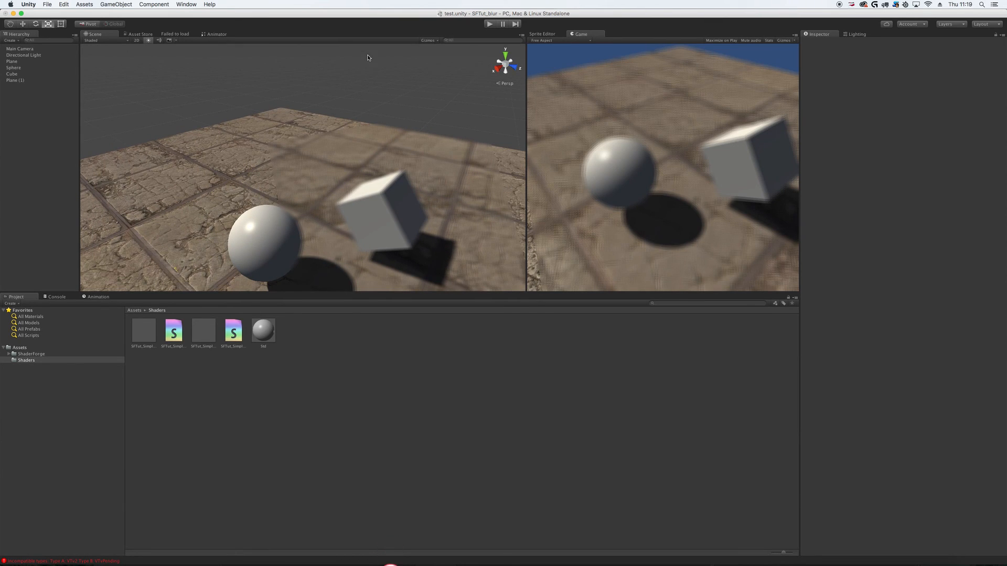
Reopen the Shader Forge graph and shift the Object Pos., View Pos. and Distance nodes away from the Offset's Divide node to make room.
click(194, 5)
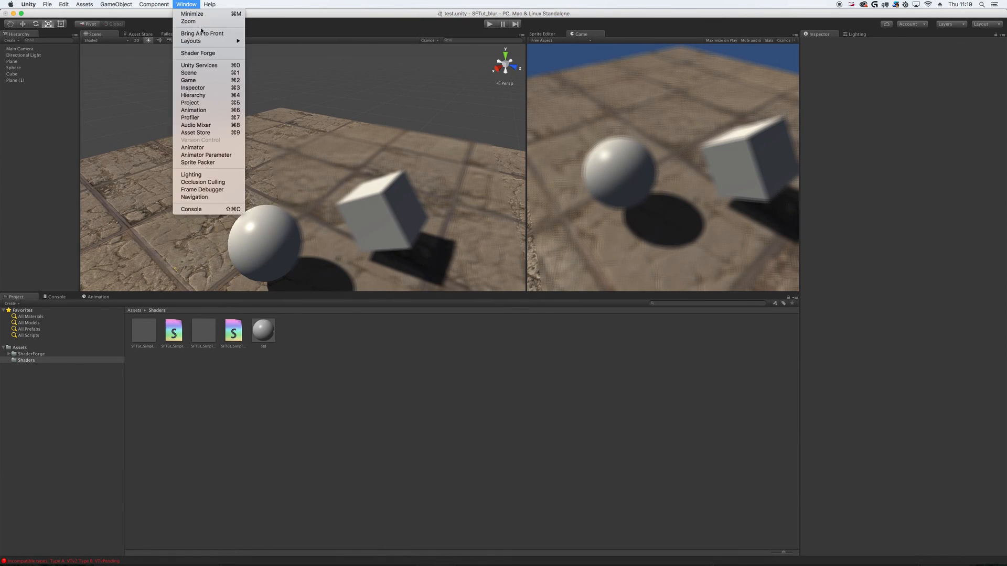
click(198, 53)
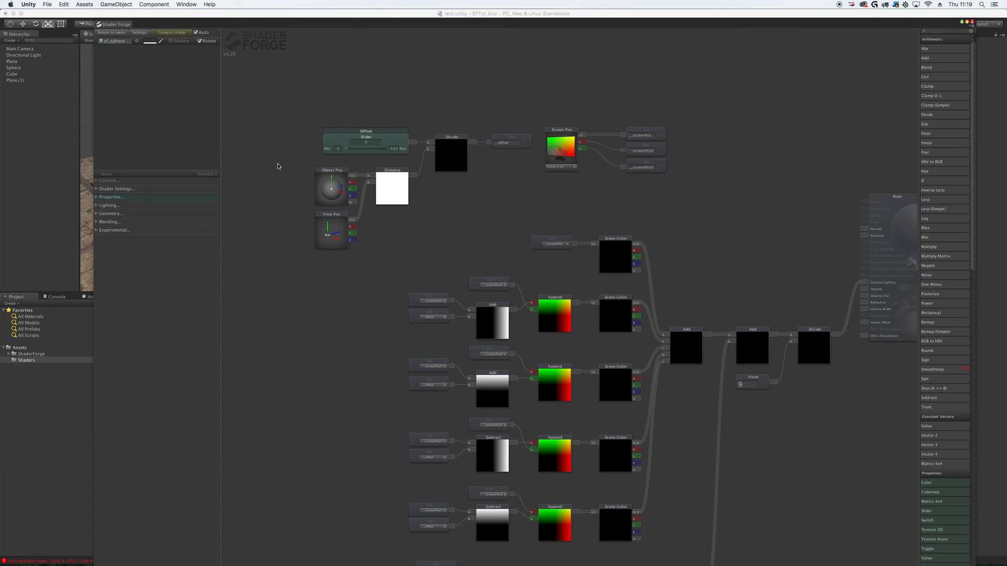
drag(295, 171, 475, 299)
drag(437, 229, 380, 238)
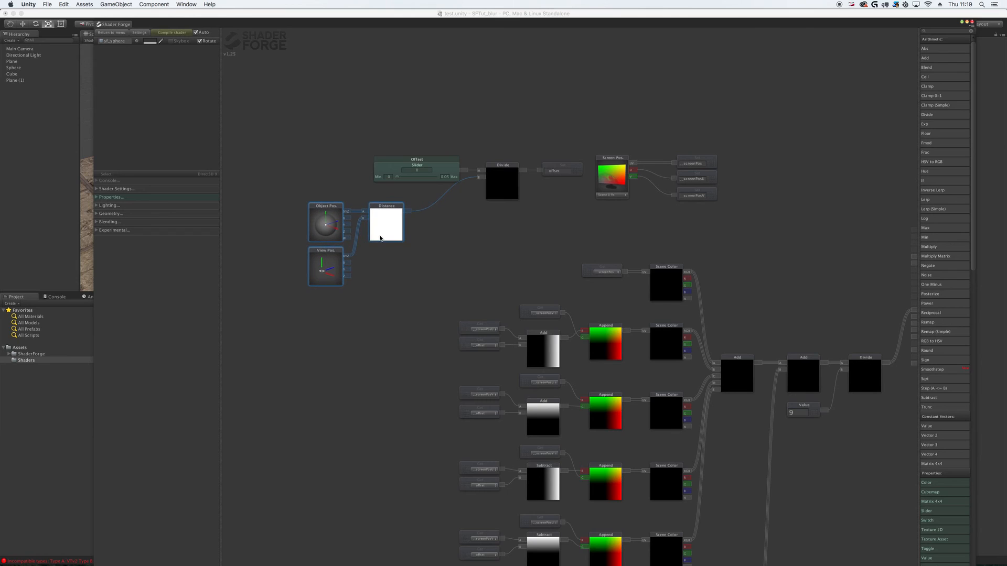
click(440, 278)
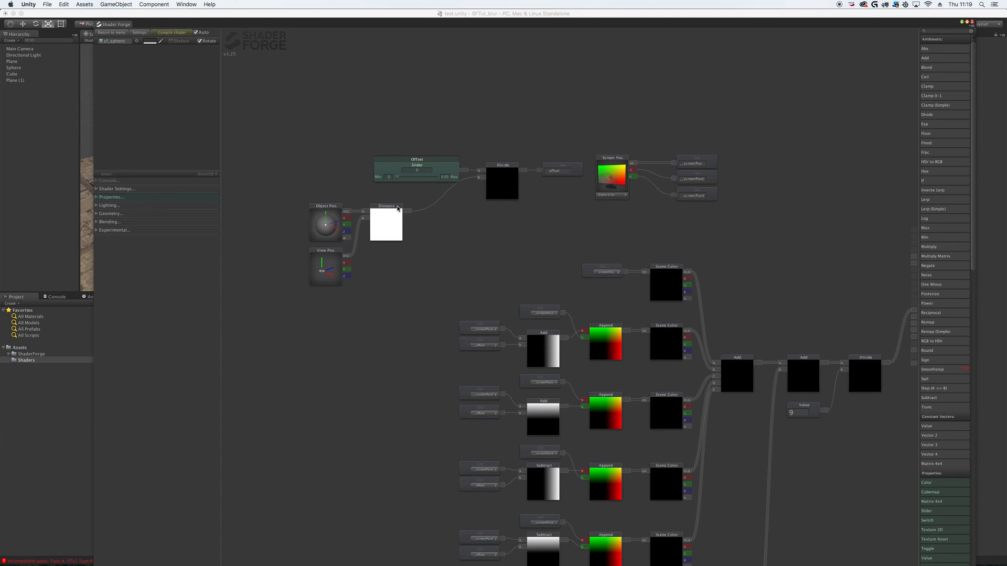
drag(397, 209, 412, 207)
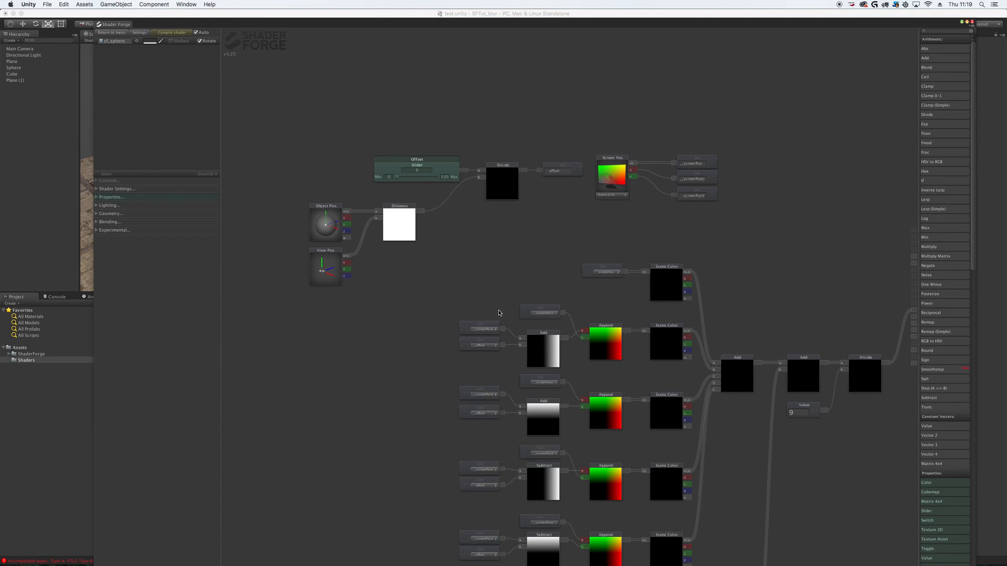
Add a Log node and place it just below the Distance node.
key(l)
scroll(498, 312, down, 3)
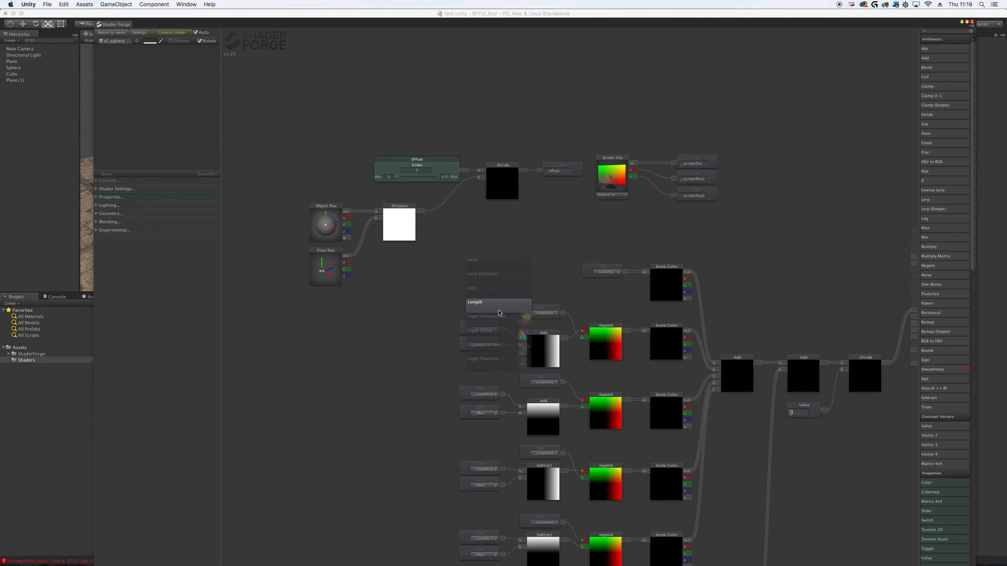
scroll(499, 312, up, 1)
click(499, 312)
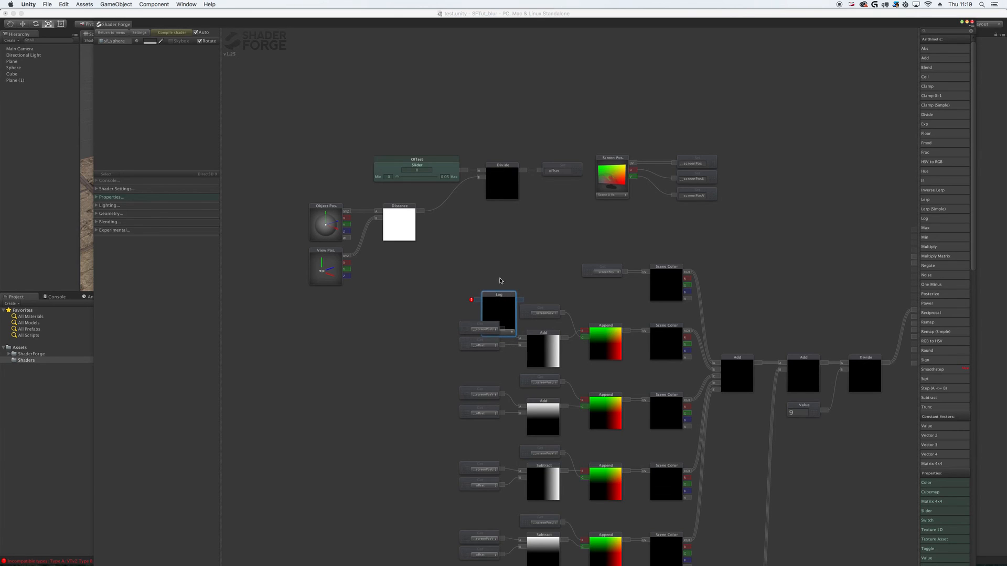
middle_drag(502, 287, 464, 211)
drag(464, 224, 430, 146)
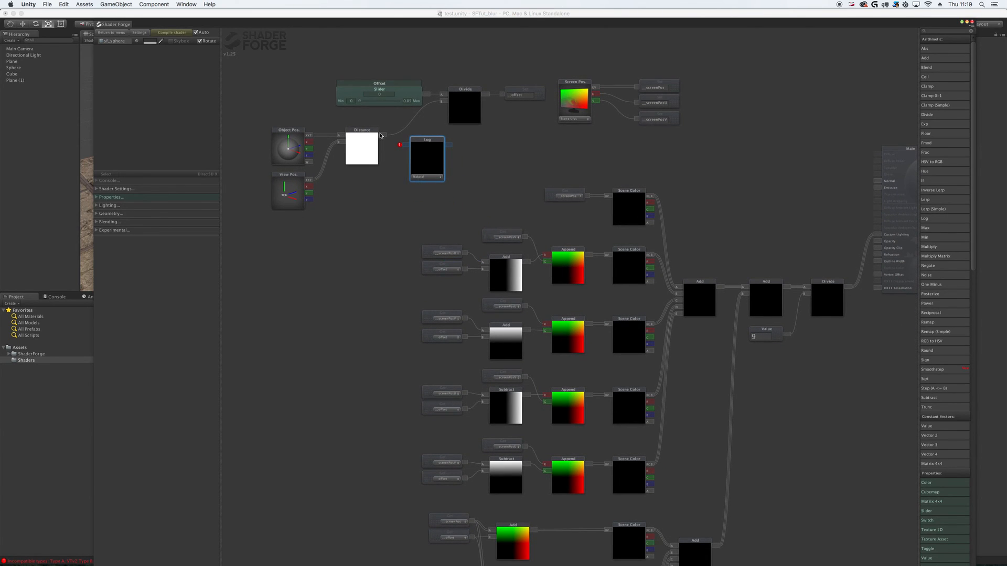
drag(426, 158, 410, 187)
Add a Divide node beside Distance and wire it to divide the Distance output by the Log of that distance.
key(d)
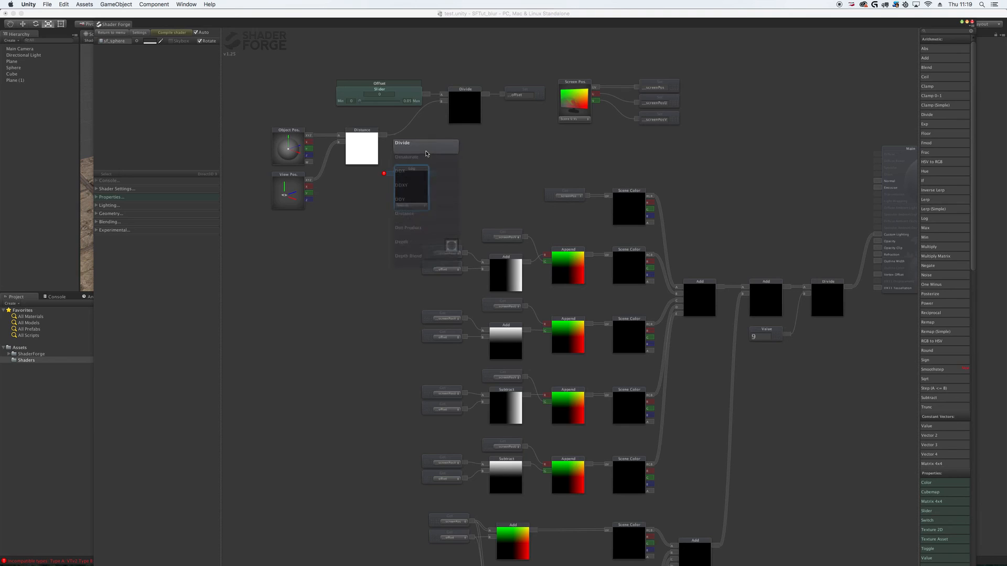
click(426, 152)
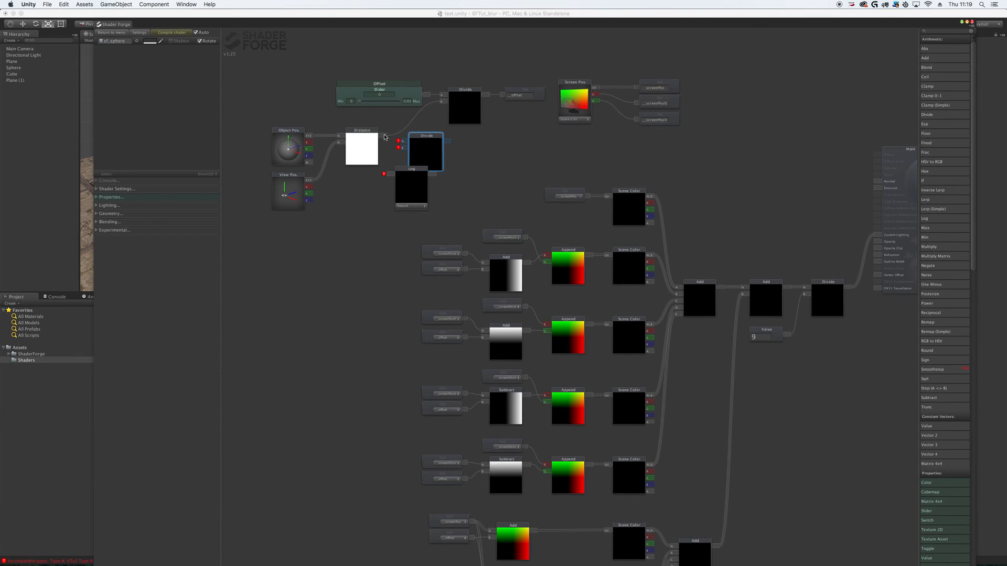
drag(384, 136, 455, 136)
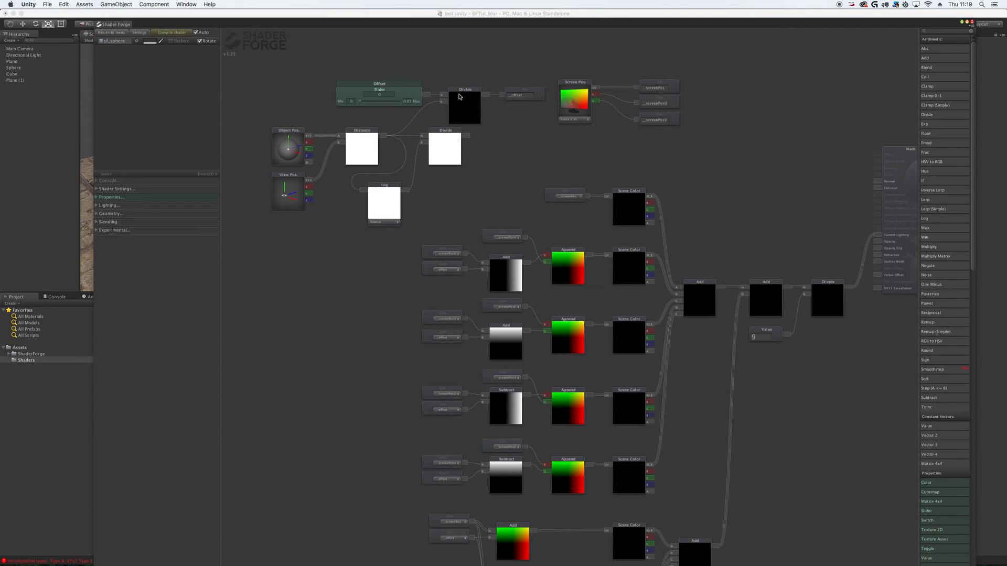
Shift the Offset's Divide node and the Set nodes beyond it outward, and connect the new Divide's output to its input B.
drag(434, 63, 697, 123)
drag(482, 91, 535, 90)
click(518, 132)
drag(468, 135, 498, 100)
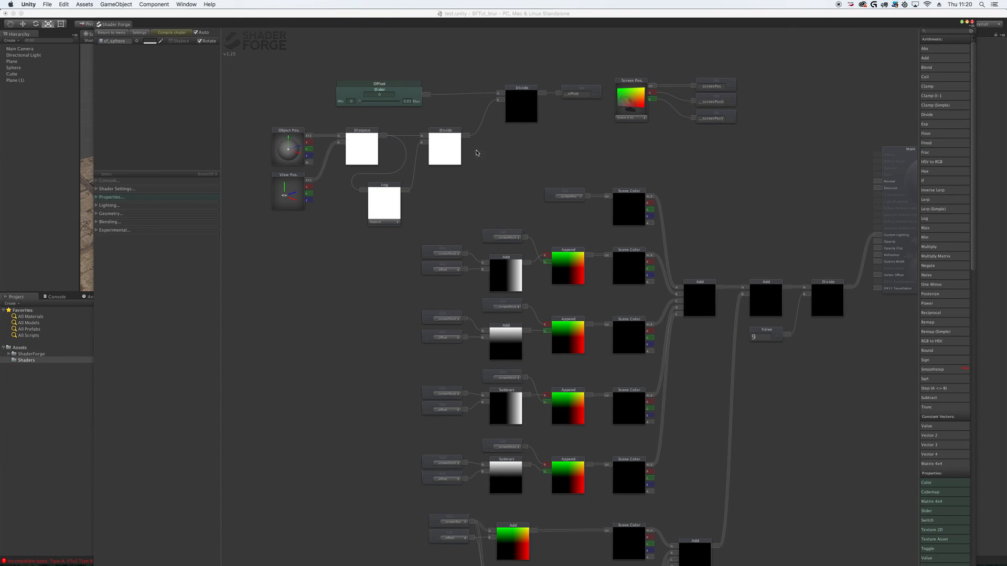
Tidy the Log node and the new Divide node into a compact arrangement beside the Distance node.
drag(449, 139, 456, 139)
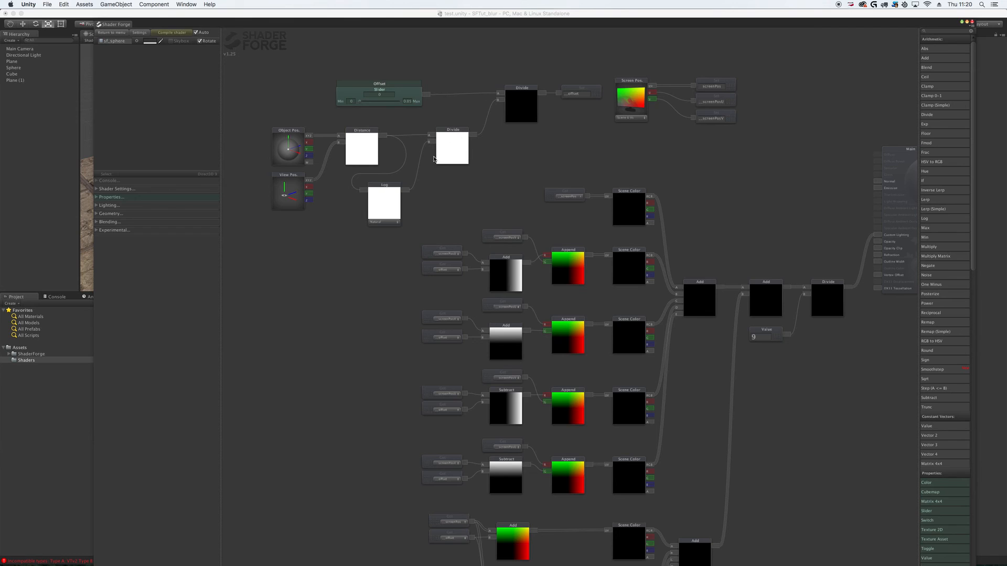
mouse_move(389, 196)
mouse_down()
mouse_move(405, 199)
mouse_move(397, 182)
mouse_up()
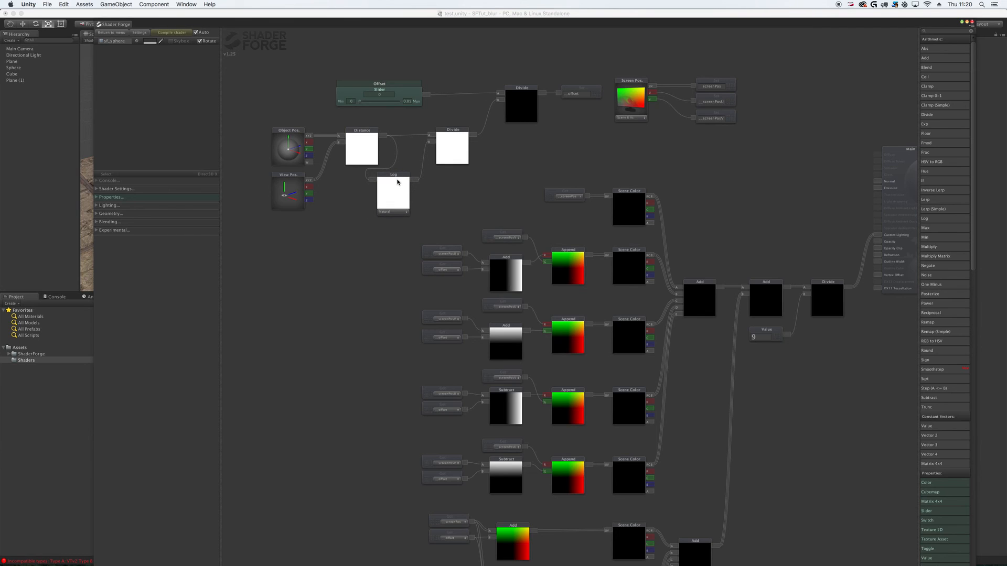
drag(450, 146, 450, 148)
click(472, 184)
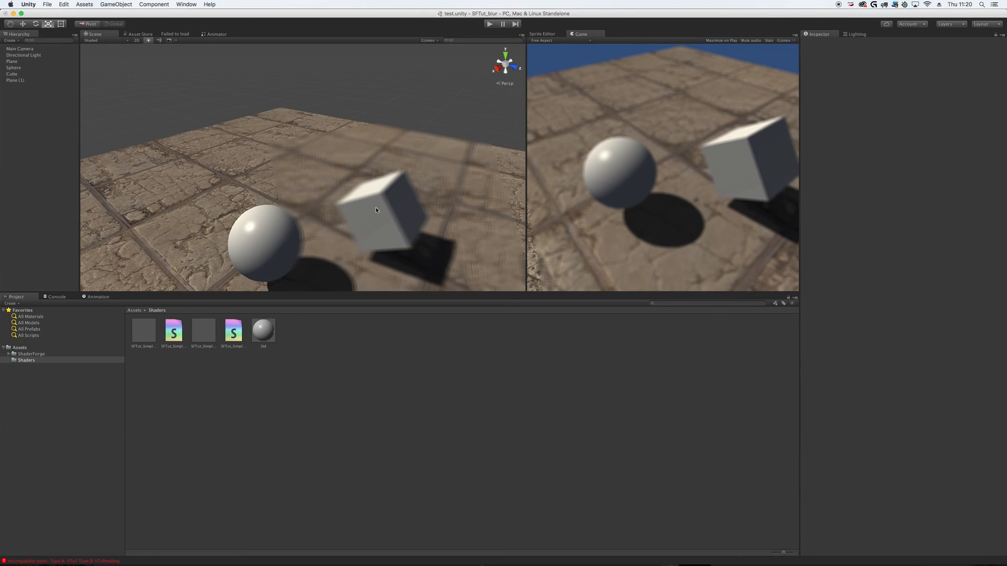
Return to the scene and check how the log-adjusted blur behaves from near and far.
scroll(375, 208, down, 10)
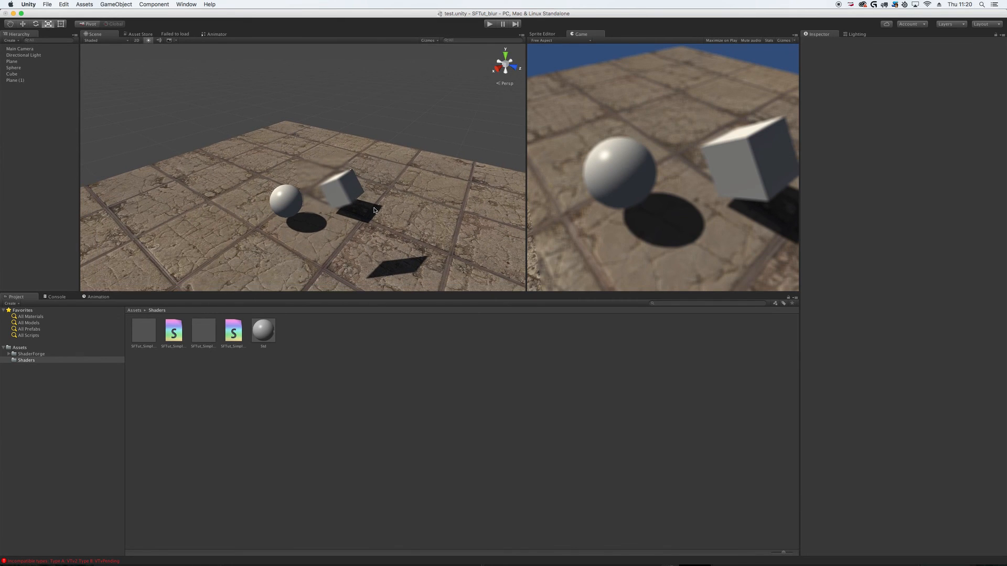
scroll(374, 210, up, 8)
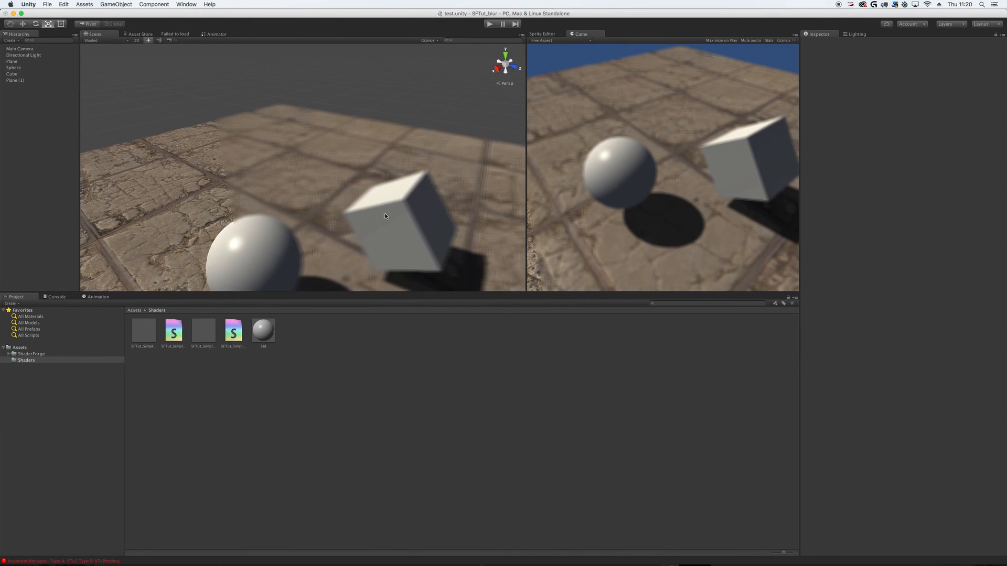
scroll(387, 216, down, 8)
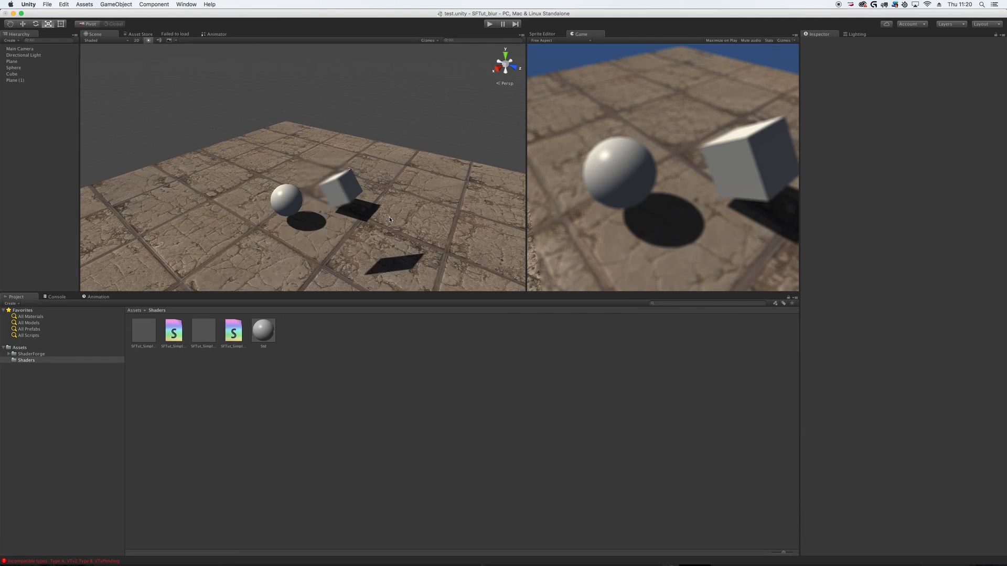
scroll(390, 219, down, 2)
scroll(374, 217, up, 8)
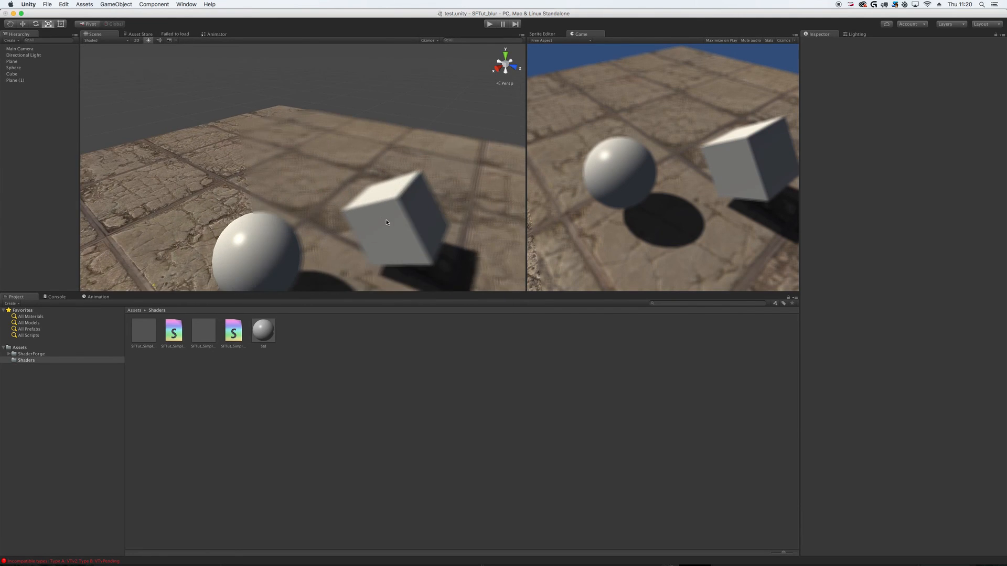
scroll(390, 223, down, 3)
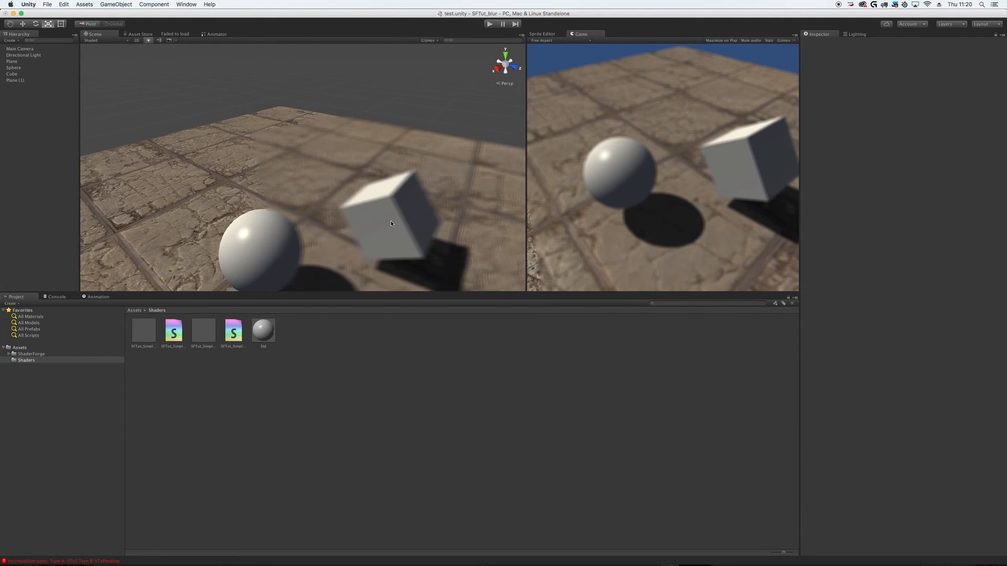
scroll(391, 223, down, 5)
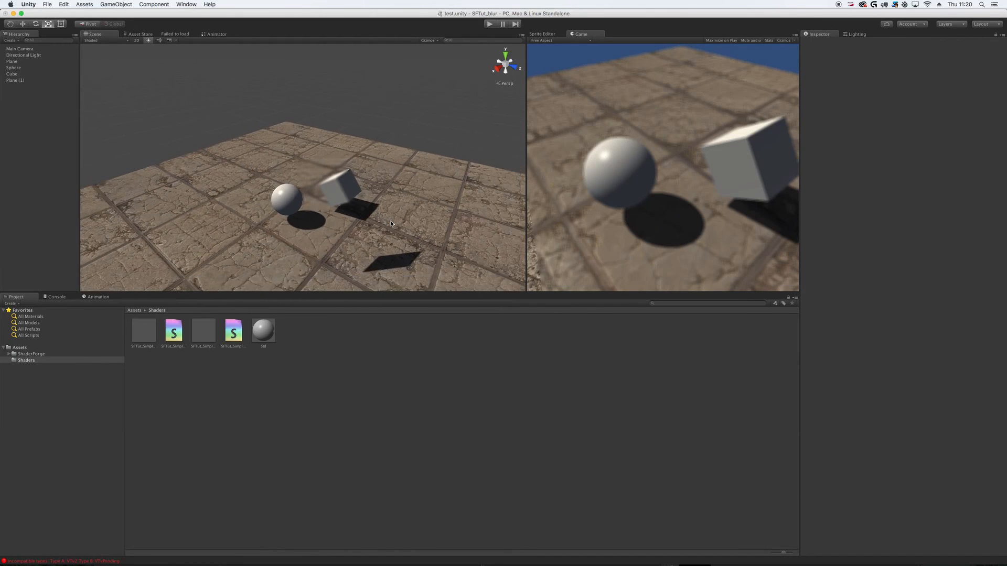
scroll(391, 223, up, 5)
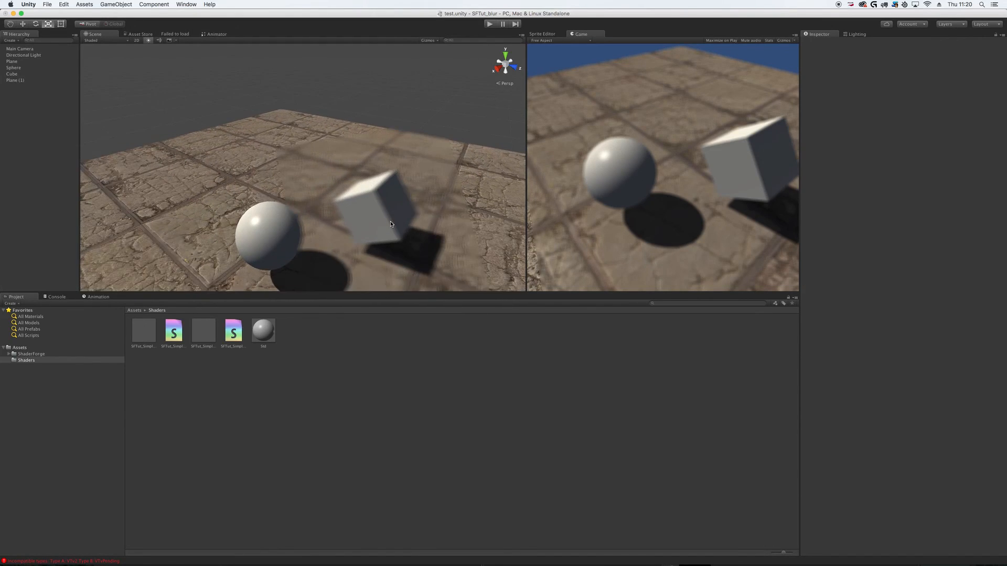
scroll(390, 224, up, 3)
scroll(390, 224, down, 5)
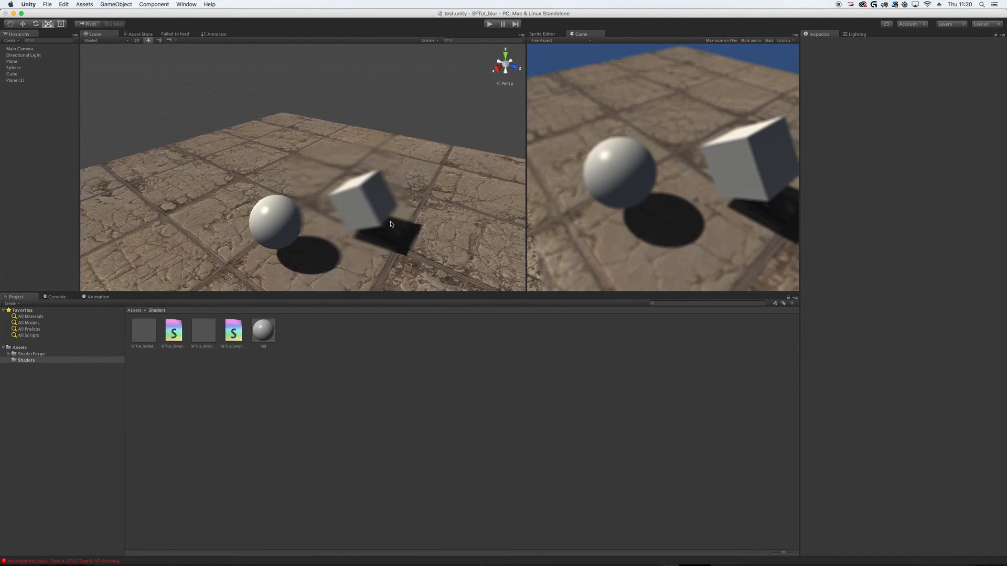
Raise the Offset of Plane (1)'s material to about 0.0242, then deselect the plane and compare the blur at different distances.
click(345, 167)
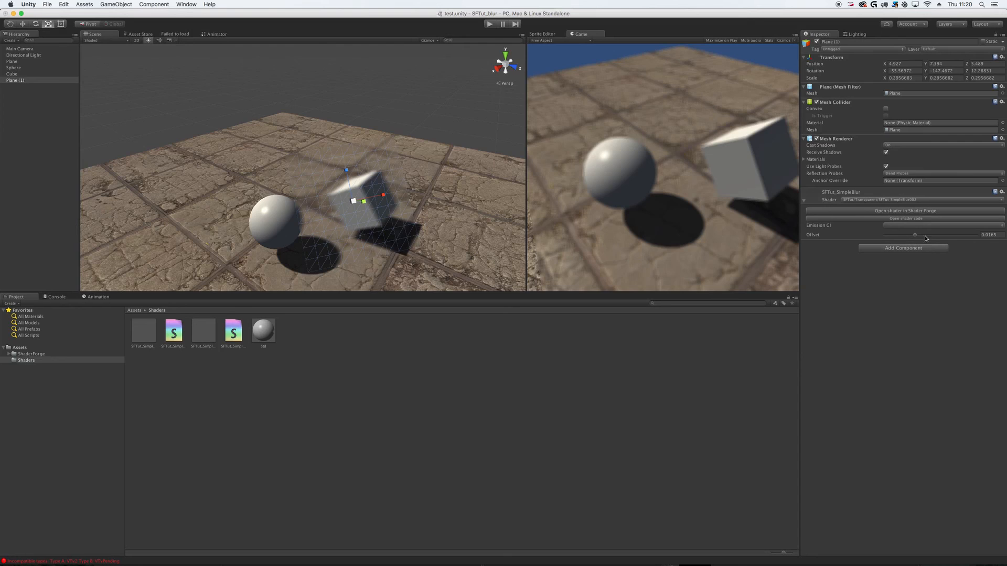
drag(914, 237, 929, 237)
click(470, 119)
scroll(409, 207, up, 4)
scroll(408, 208, down, 8)
scroll(396, 208, up, 5)
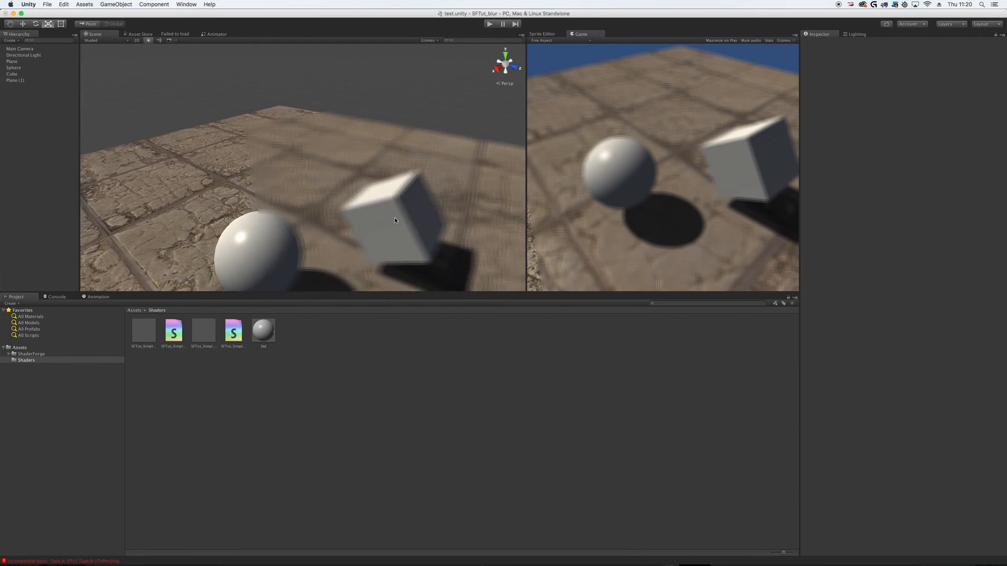
middle_drag(395, 217, 386, 200)
scroll(386, 212, down, 5)
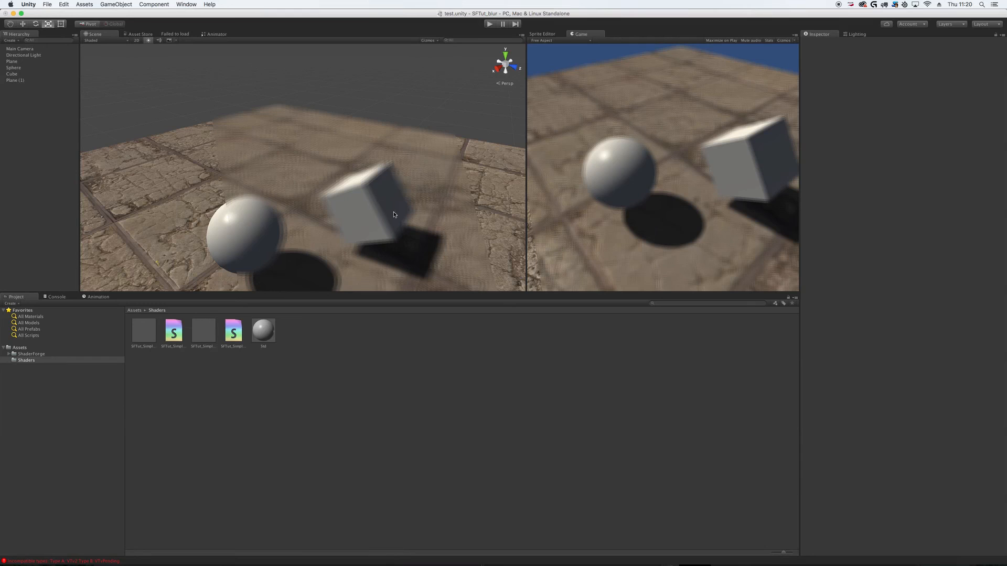
Select the blur plane, Plane (1), in the scene to show its material settings.
click(301, 155)
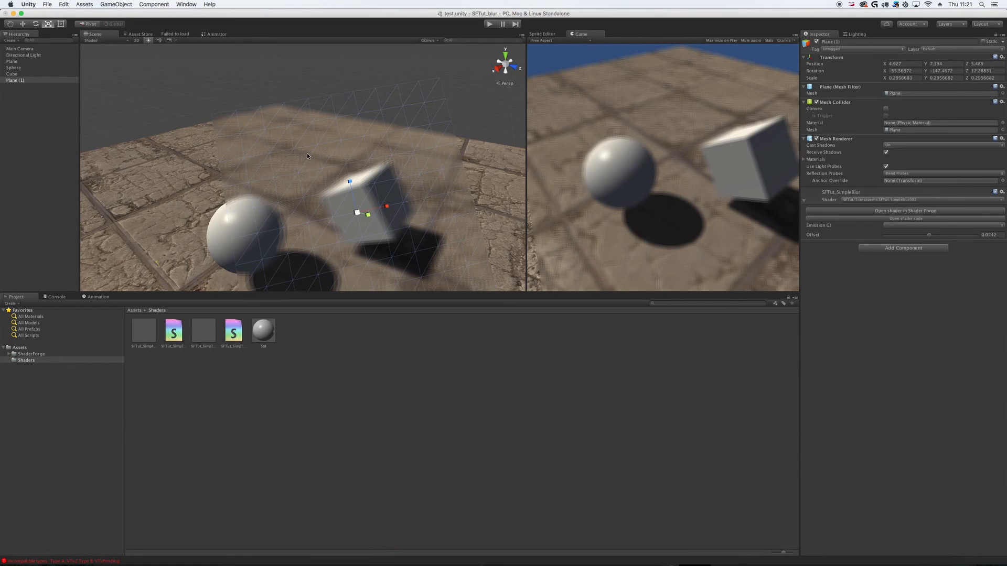